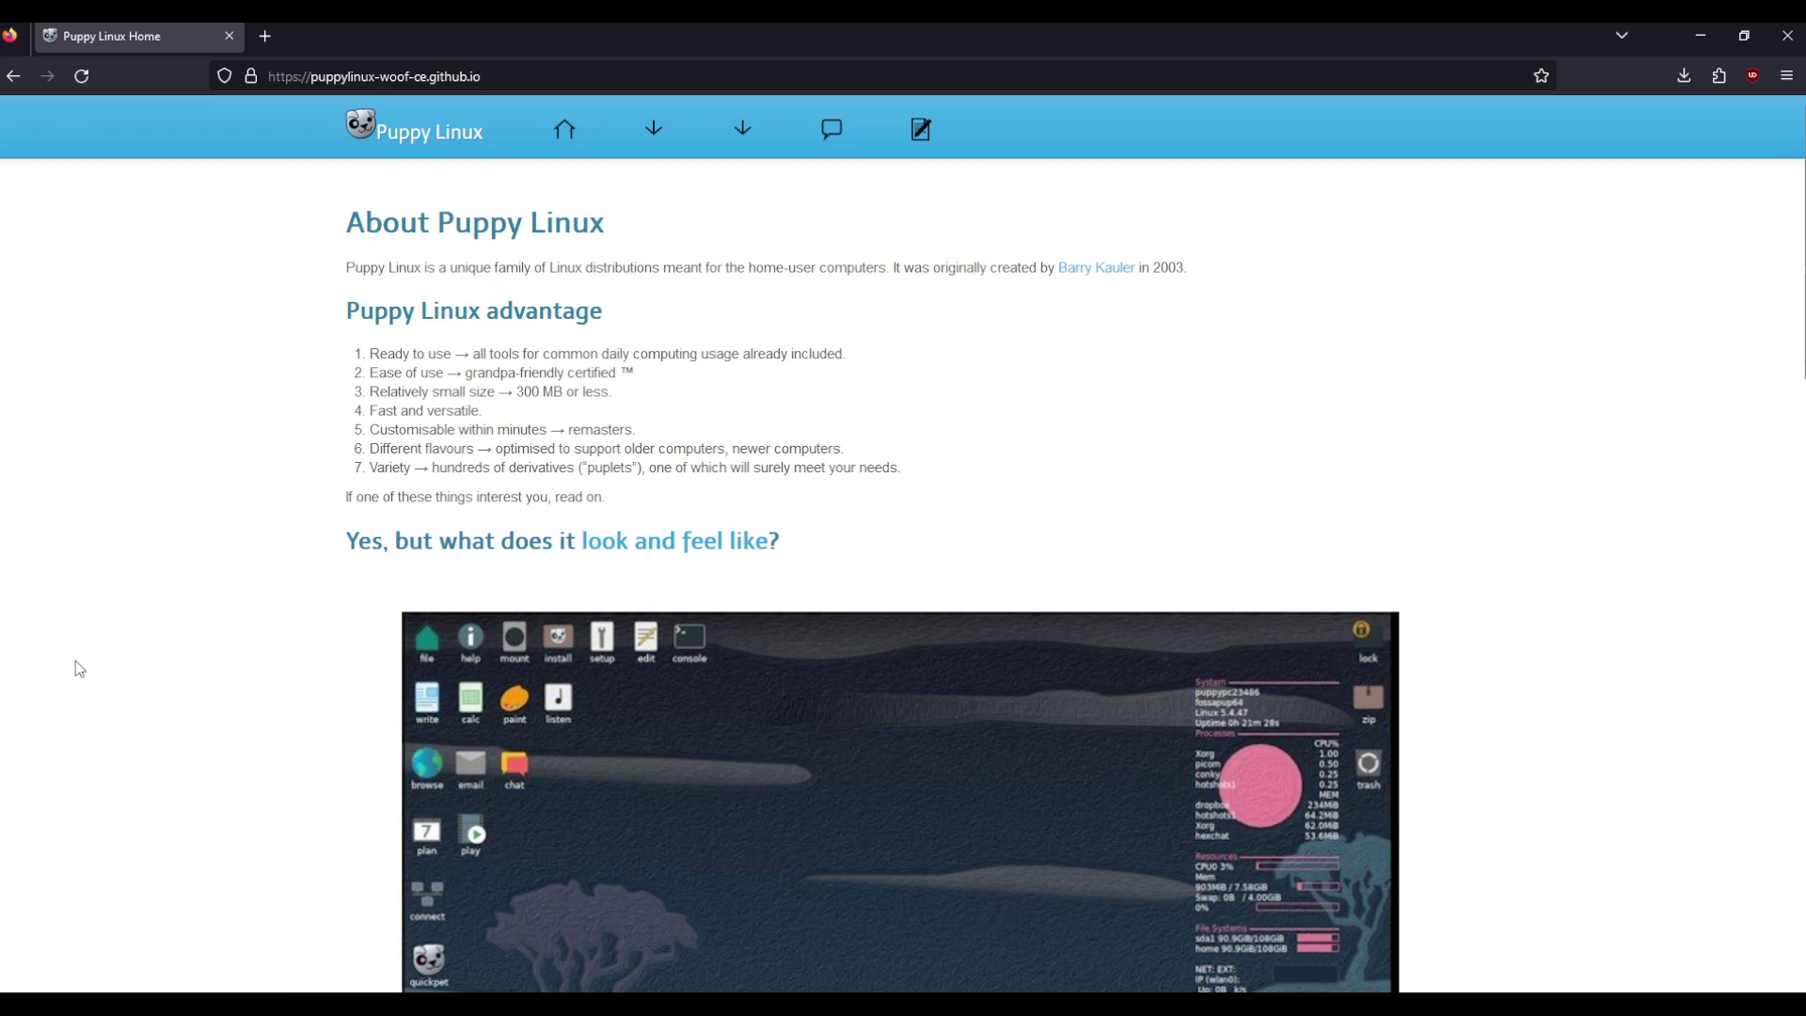
# Step: Look through the Puppy Linux home page, including the official distributions table and download sites, and follow the site header's download link
pyautogui.scroll(-7, 75, 660)
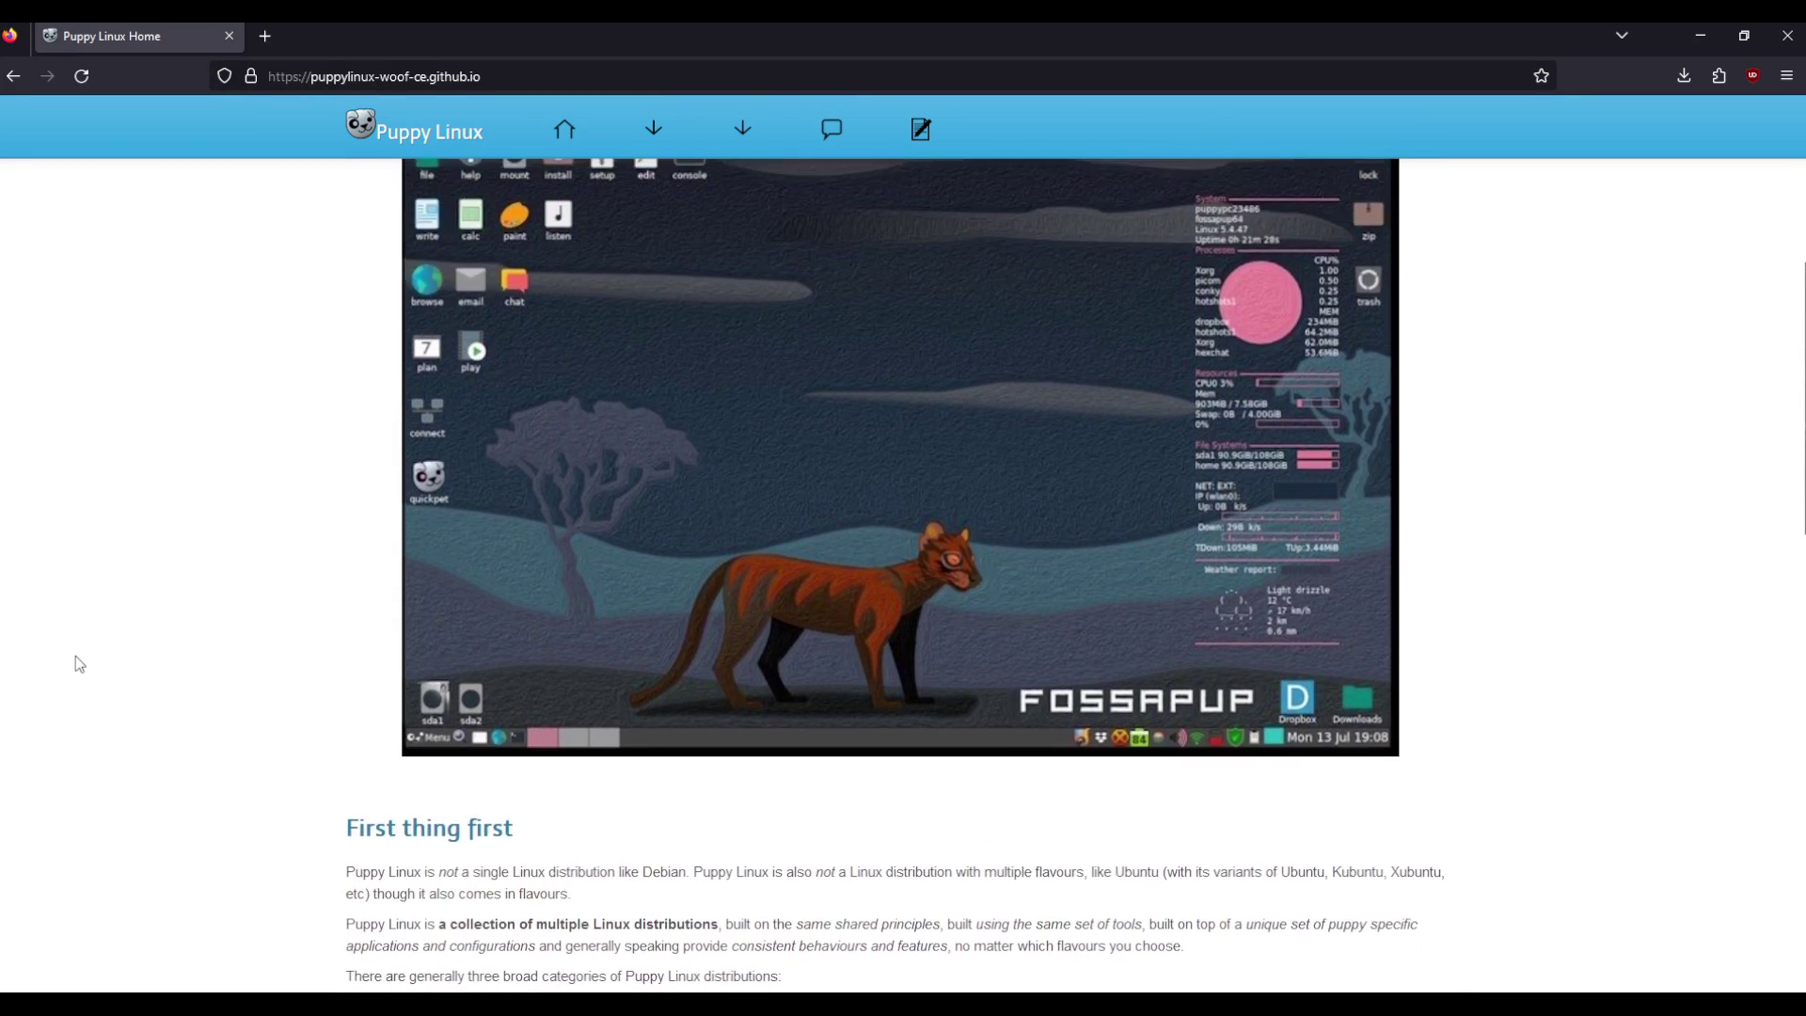
pyautogui.scroll(-3, 79, 663)
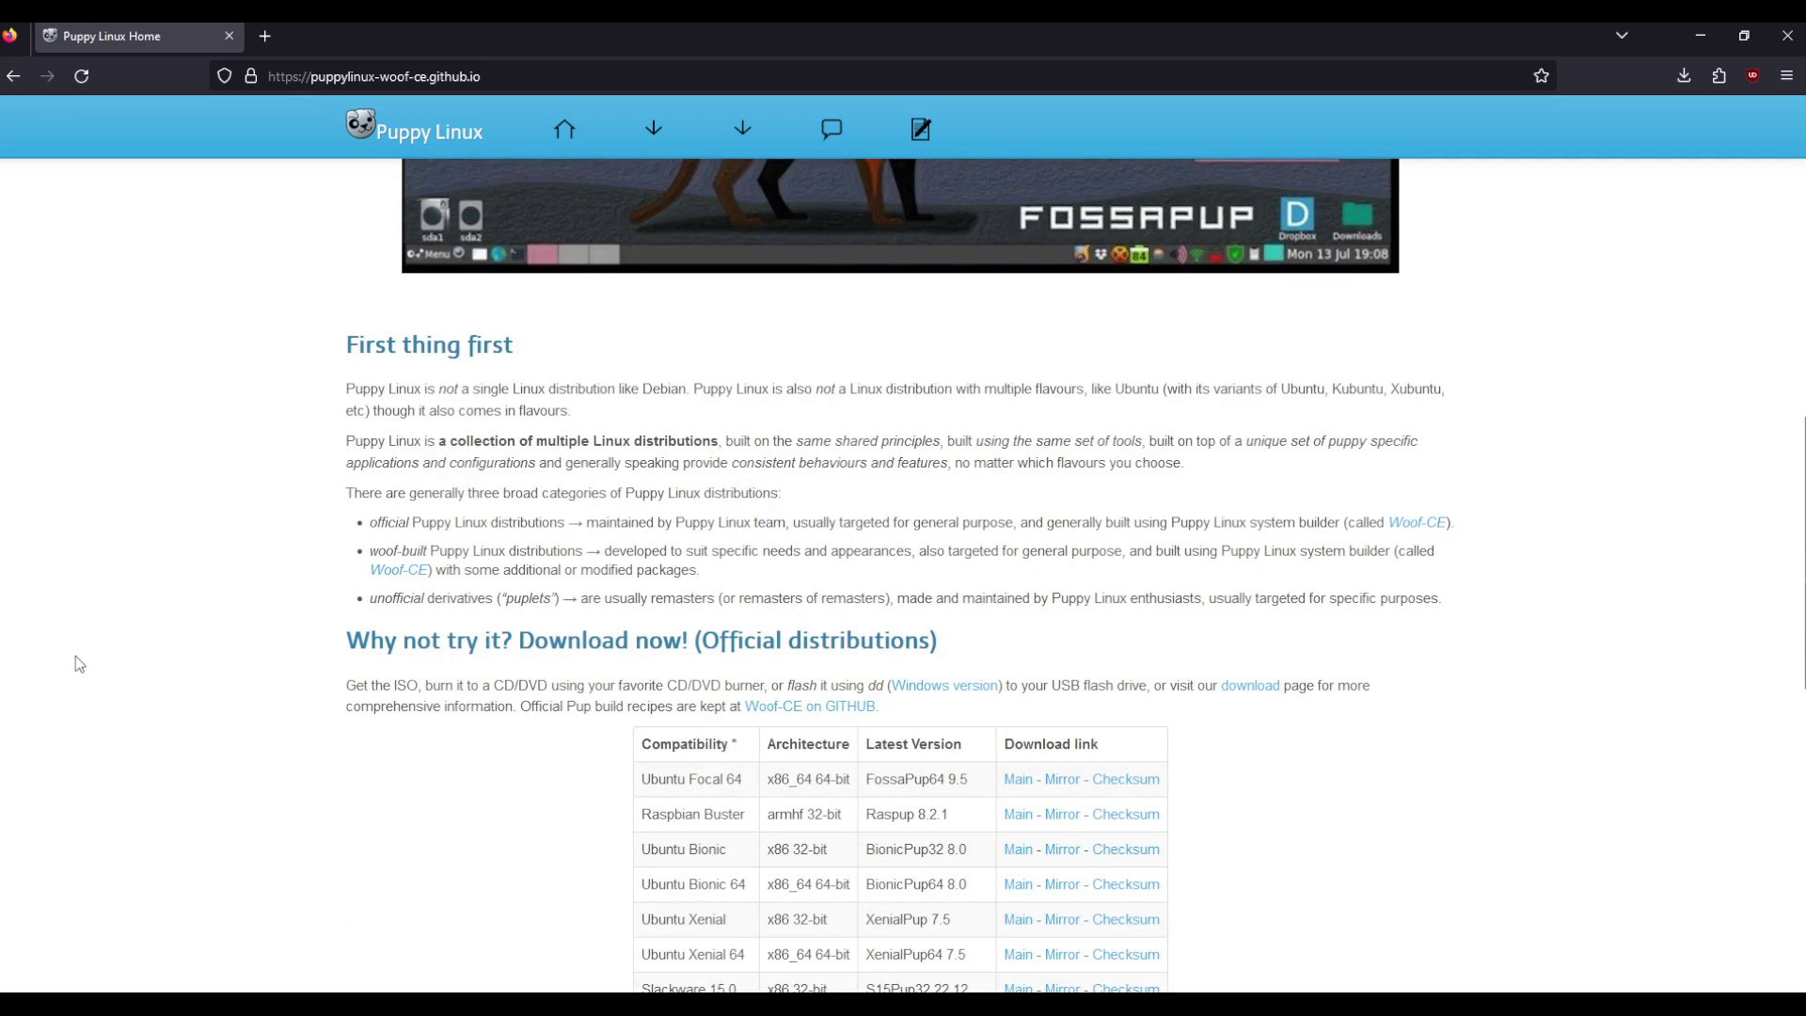
pyautogui.scroll(-3, 79, 664)
pyautogui.scroll(-4, 79, 664)
pyautogui.scroll(-3, 79, 663)
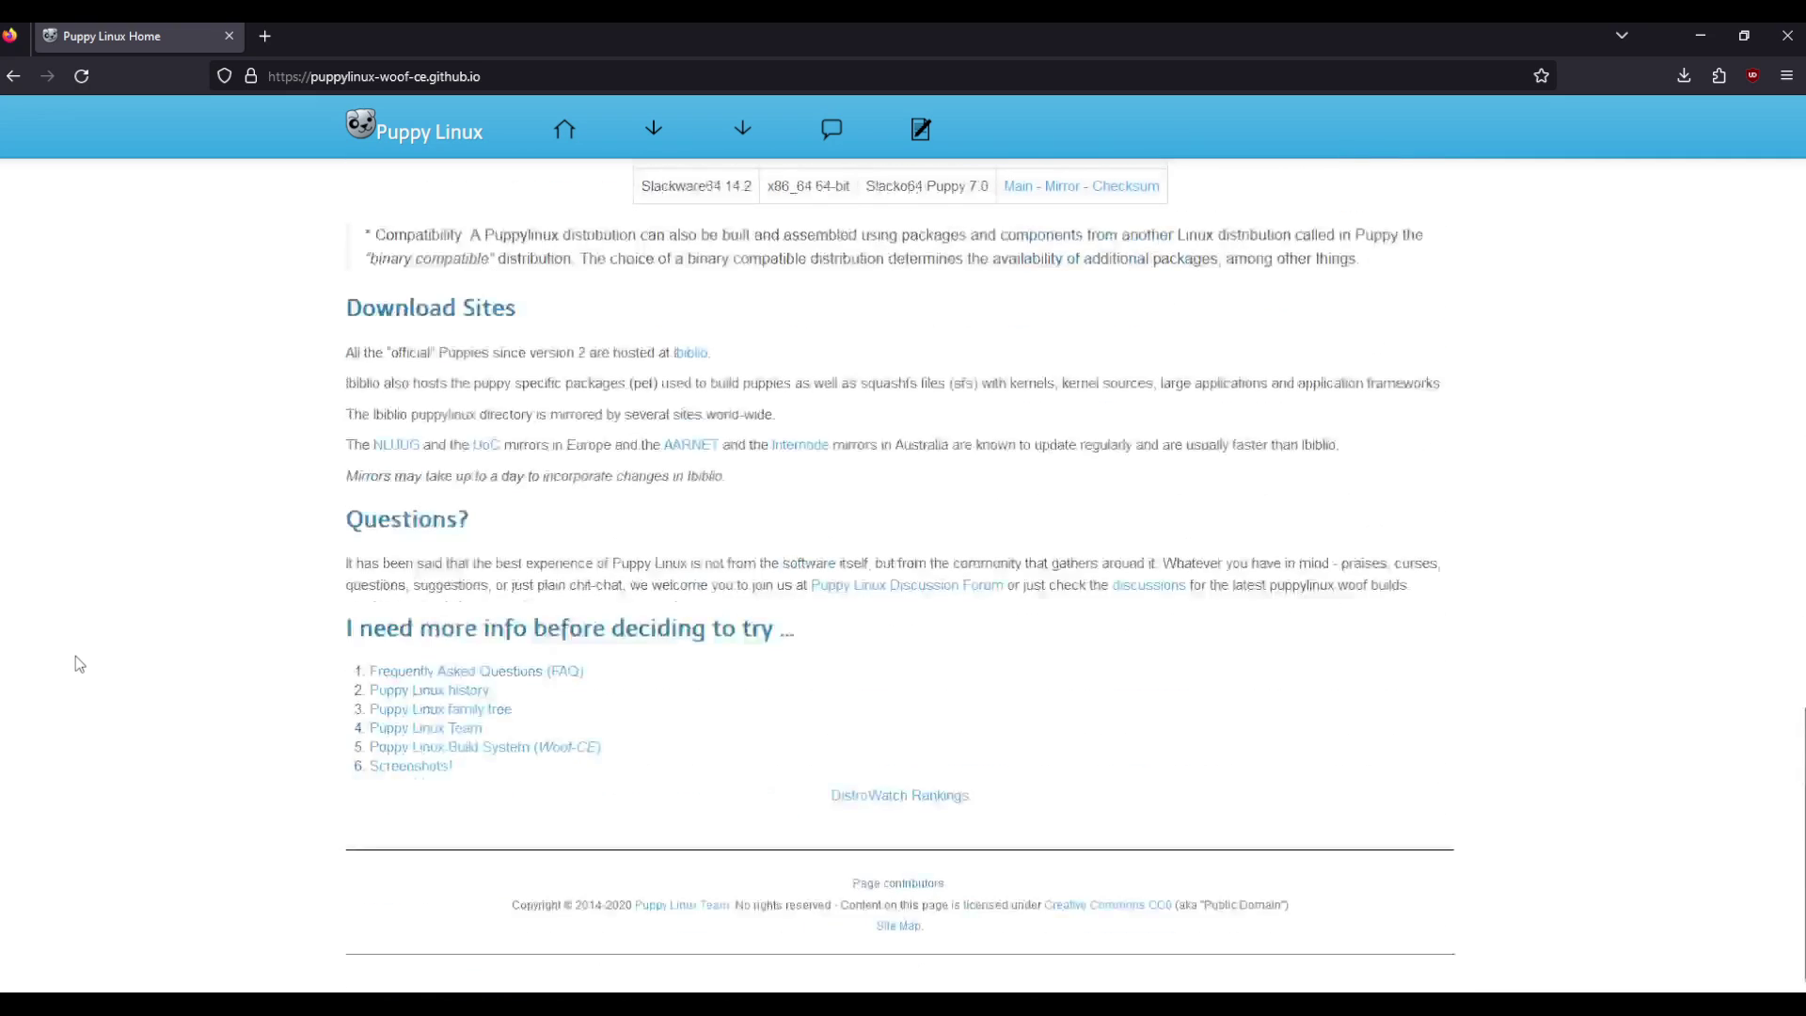
pyautogui.scroll(20, 79, 664)
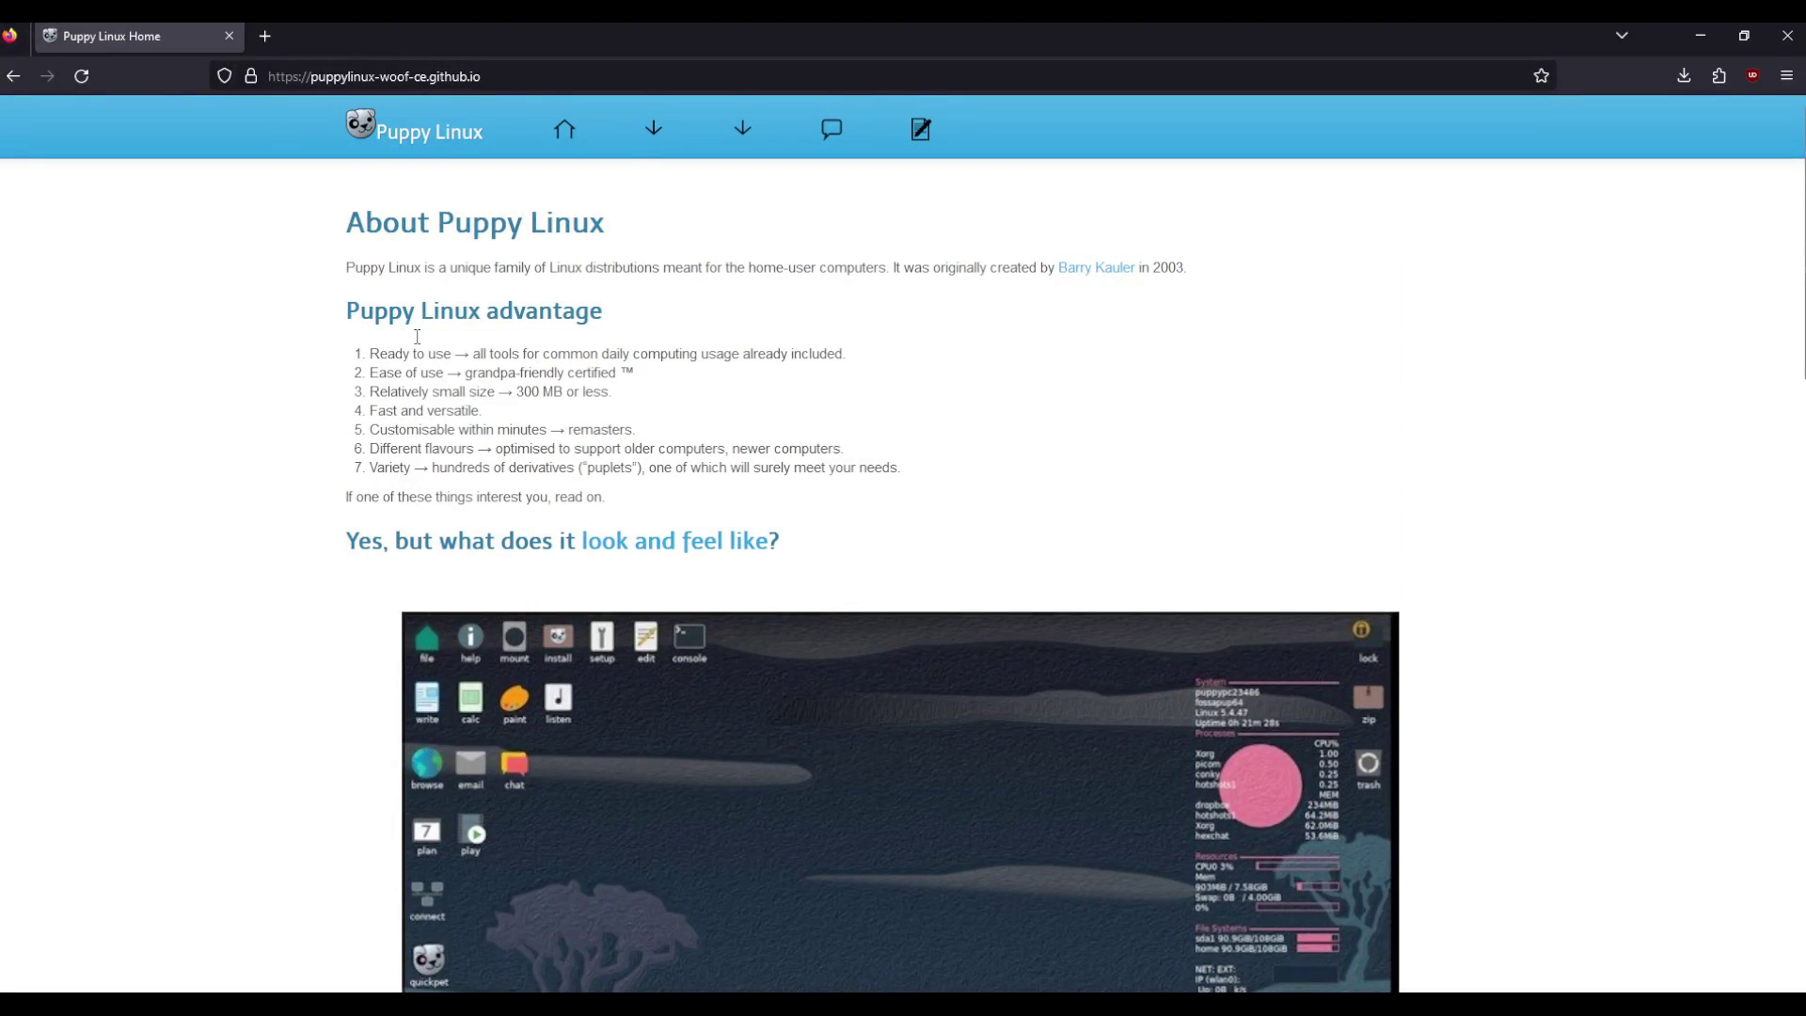
pyautogui.click(653, 129)
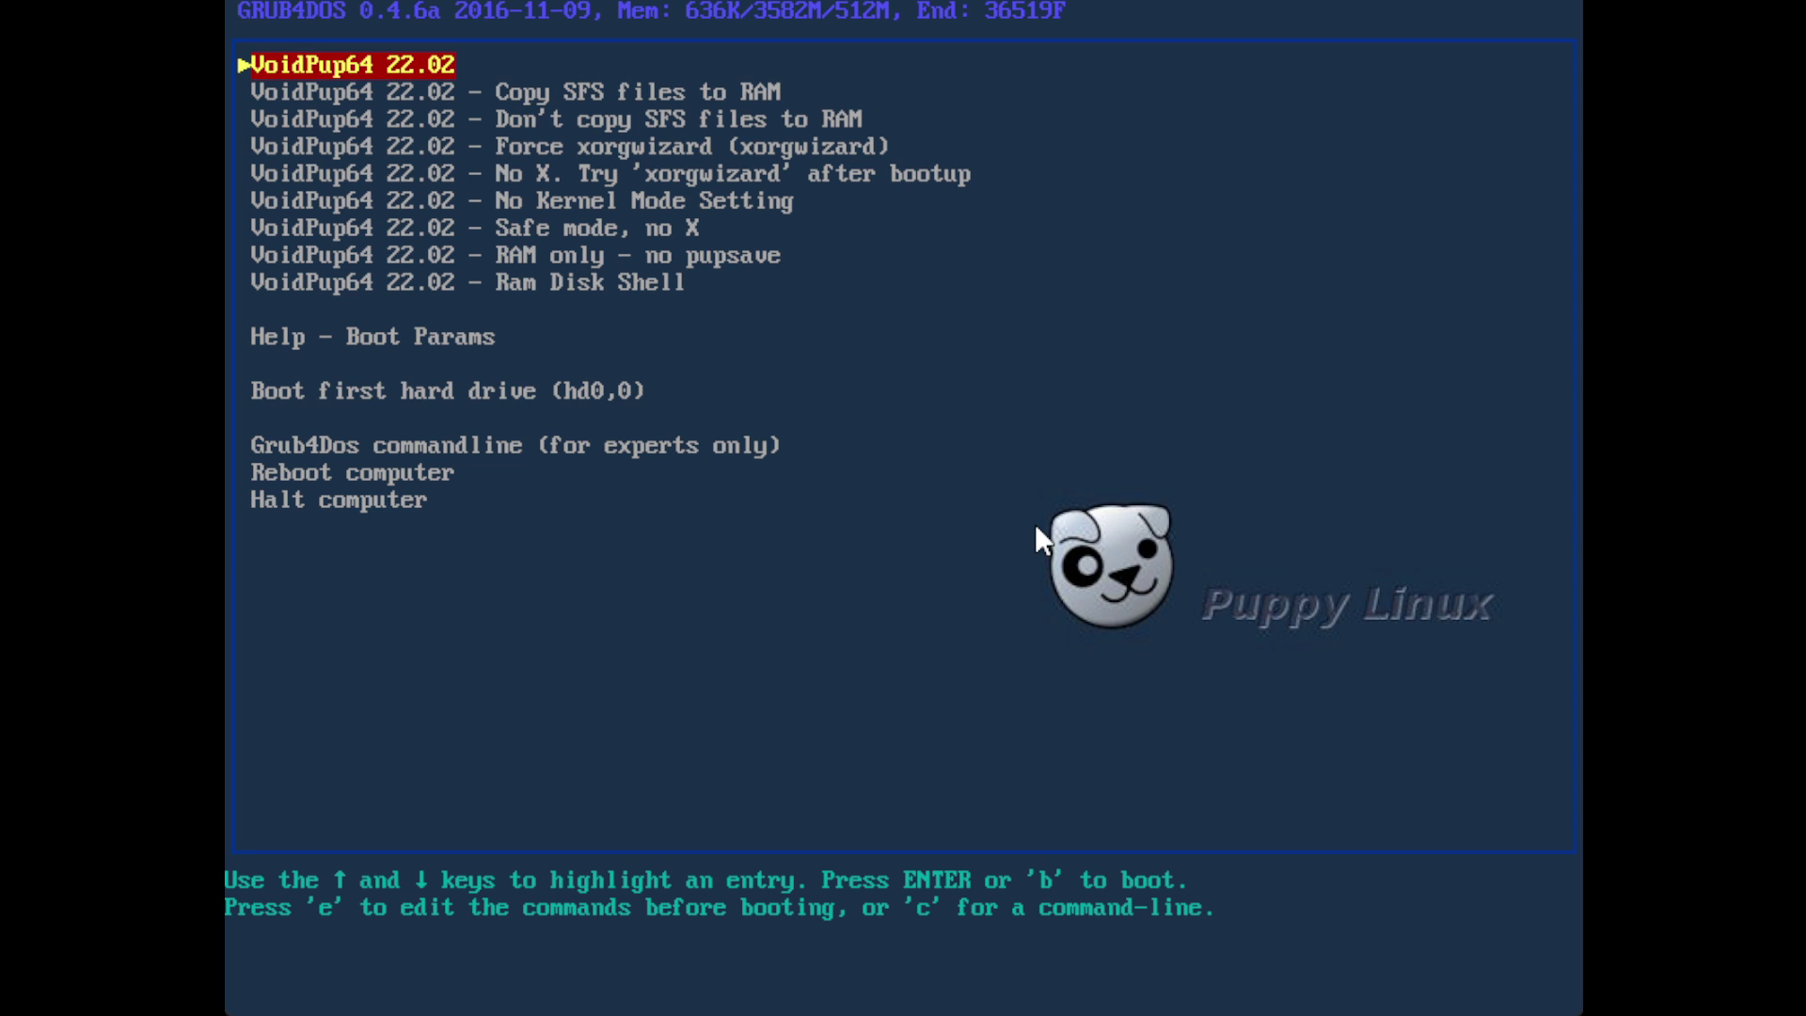
# Step: Look through the boot entries from the first VoidPup64 22.02 option down to Halt computer
pyautogui.press('Down')
pyautogui.press('Down')
pyautogui.press('Down')
pyautogui.press('Down')
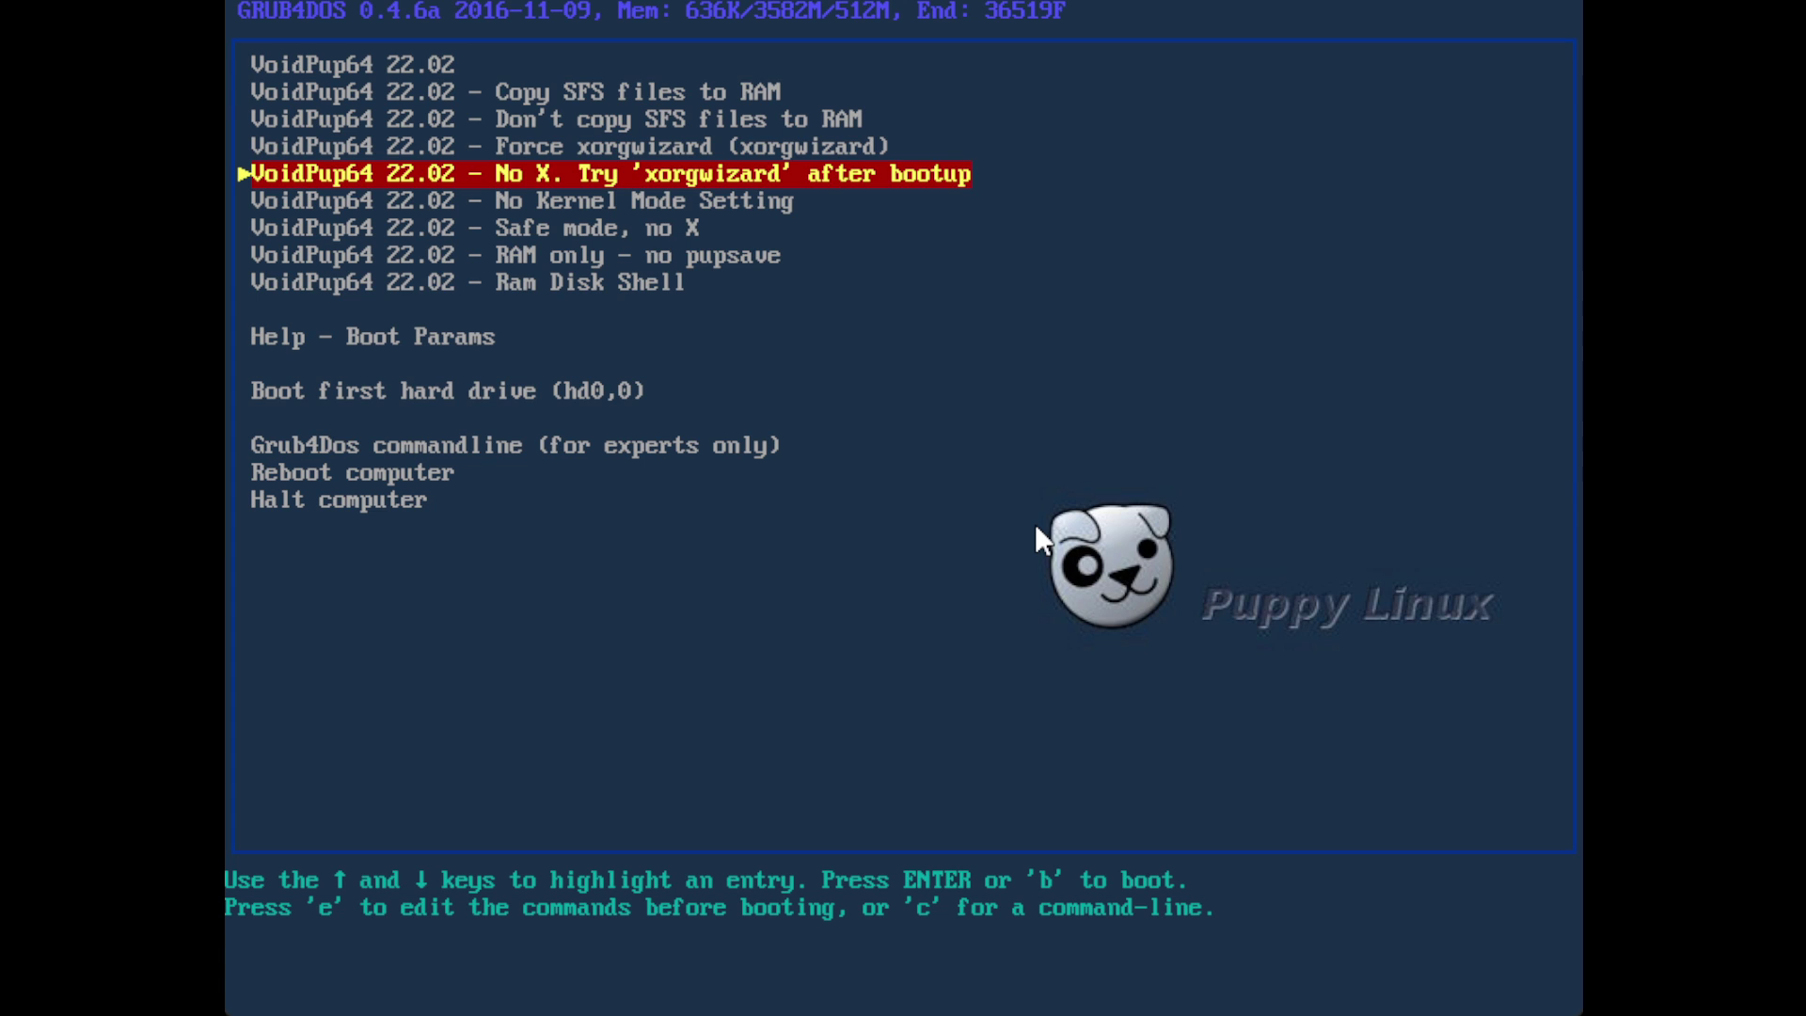
pyautogui.press('End')
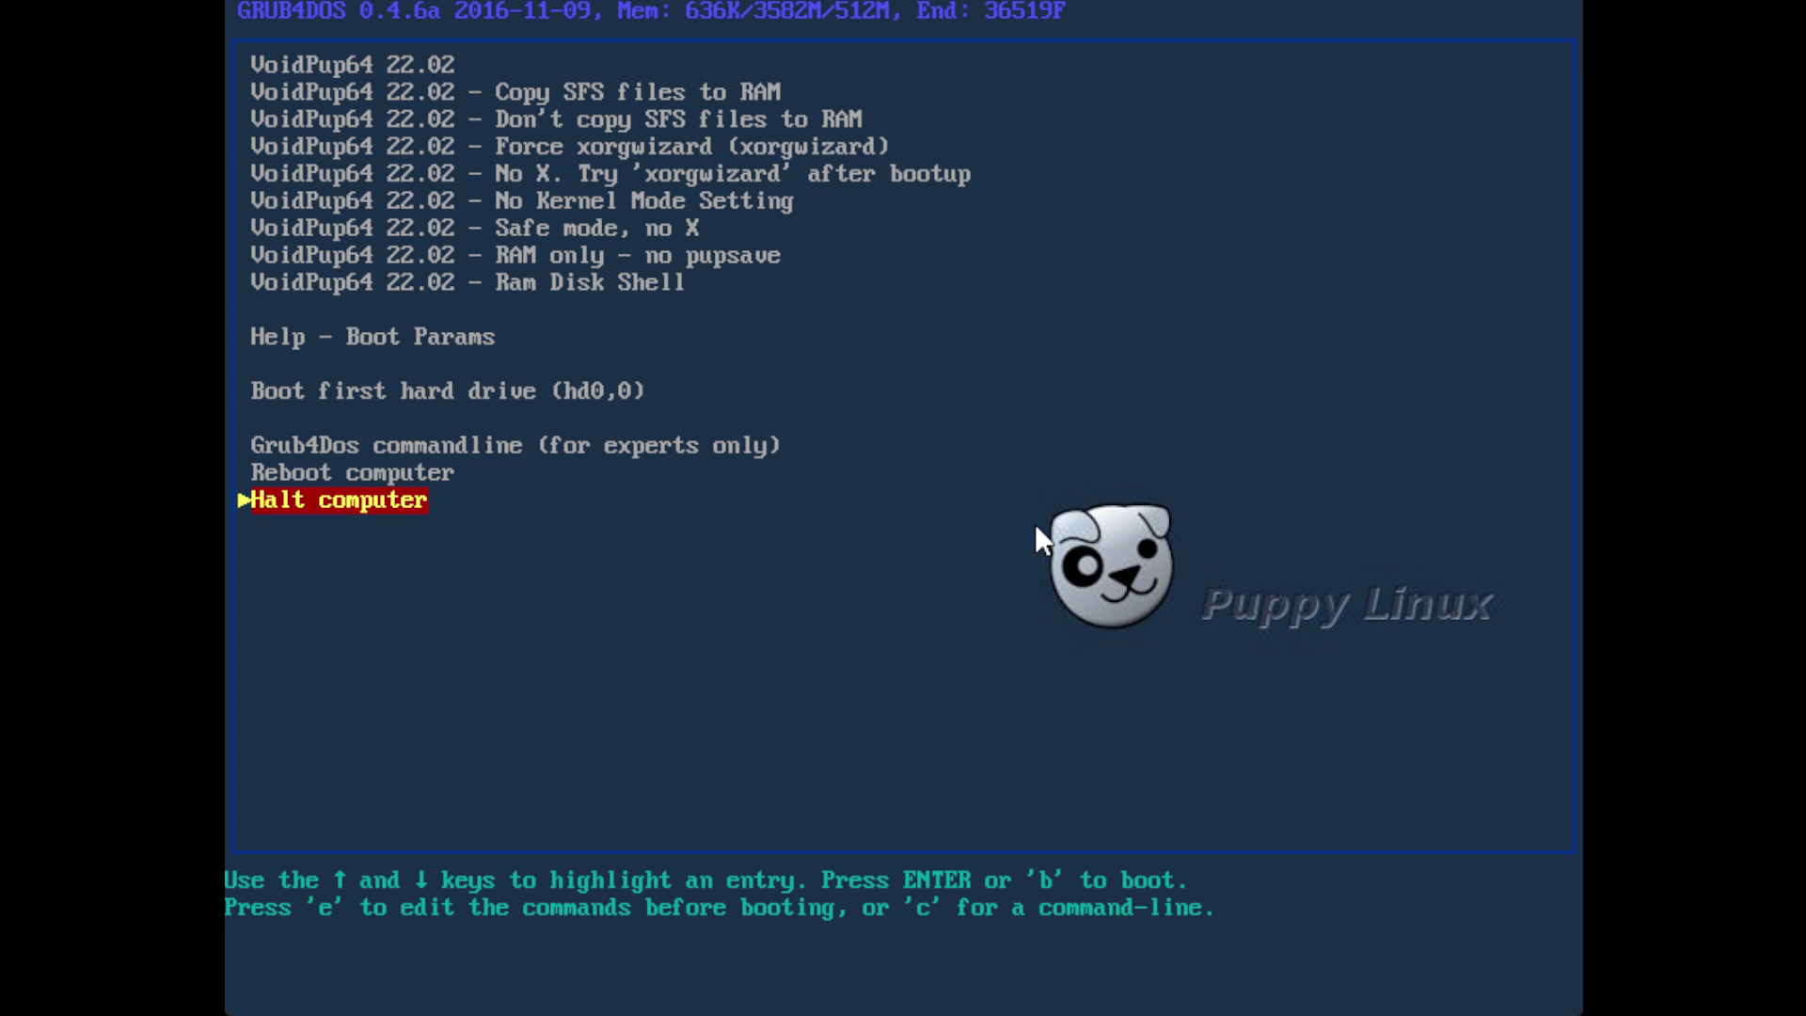
# Step: Return to the first boot entry and boot the plain VoidPup64 22.02 option
pyautogui.press('Up')
pyautogui.press('Up')
pyautogui.press('Up')
pyautogui.press('Up')
pyautogui.press('Up')
pyautogui.press('Up')
pyautogui.press('Up')
pyautogui.press('Up')
pyautogui.press('Up')
pyautogui.press('Up')
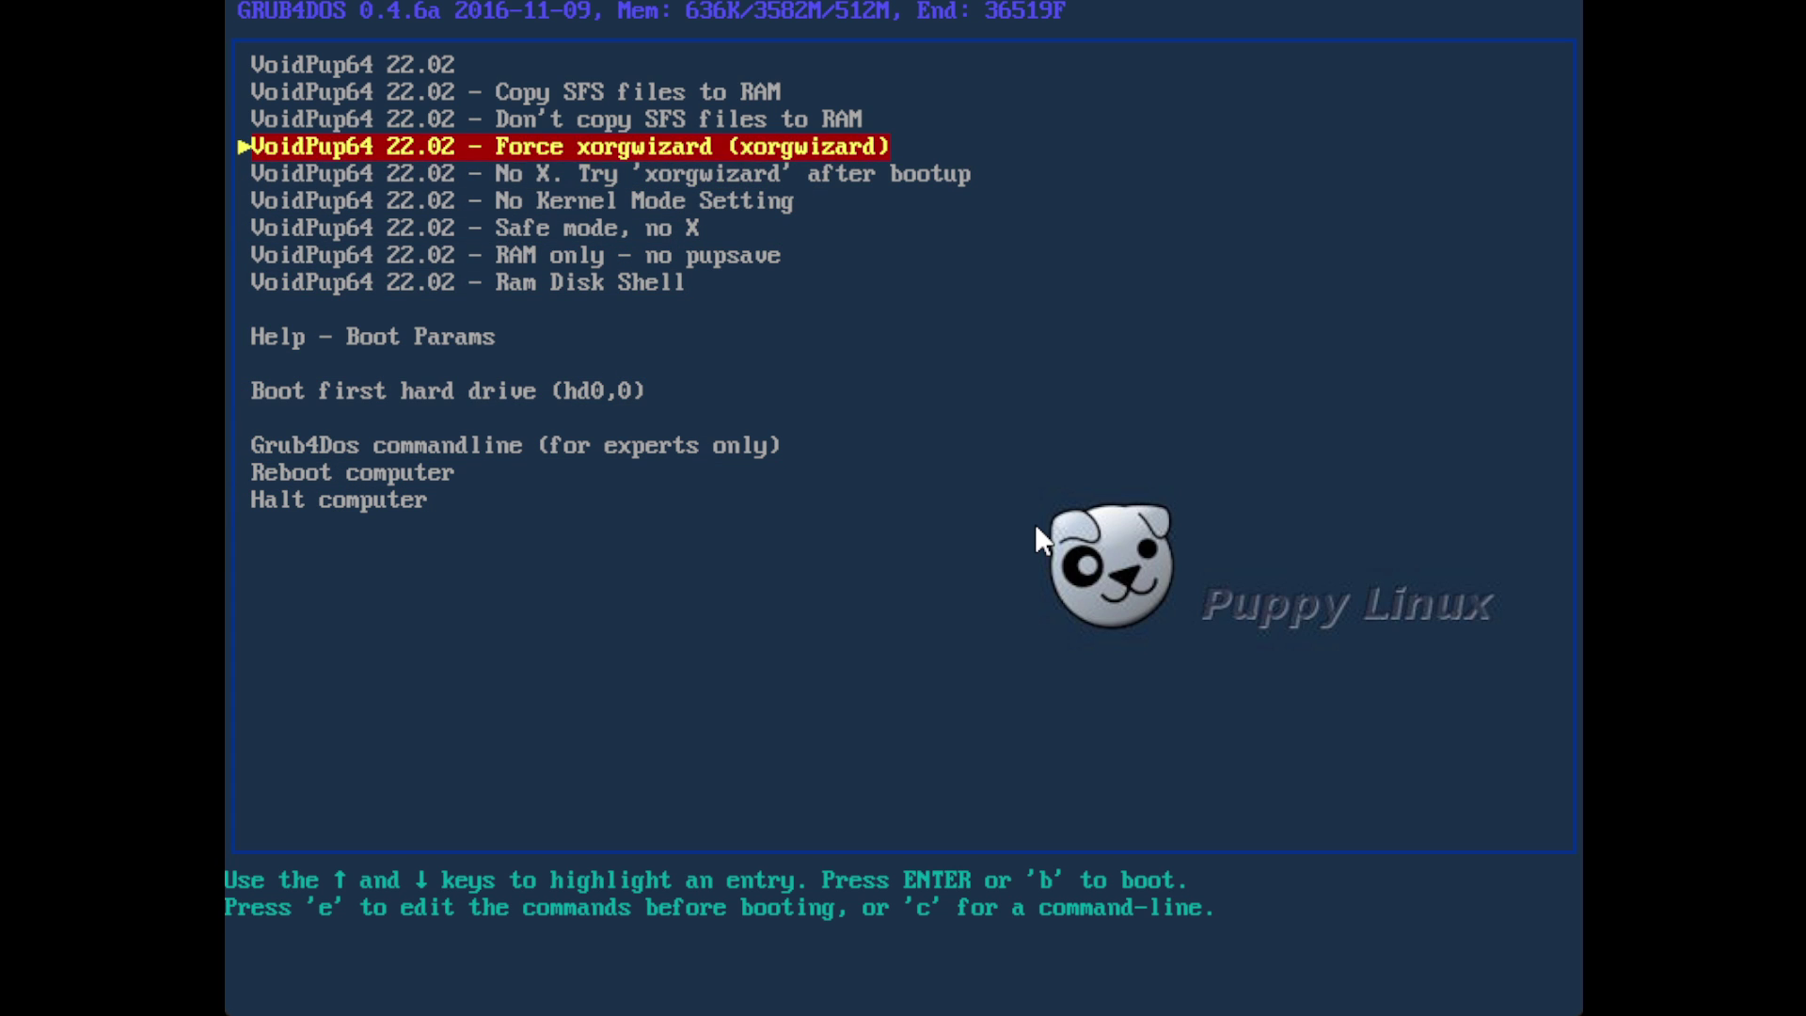
pyautogui.press('Up')
pyautogui.press('Up')
pyautogui.press('Up')
pyautogui.press('Return')
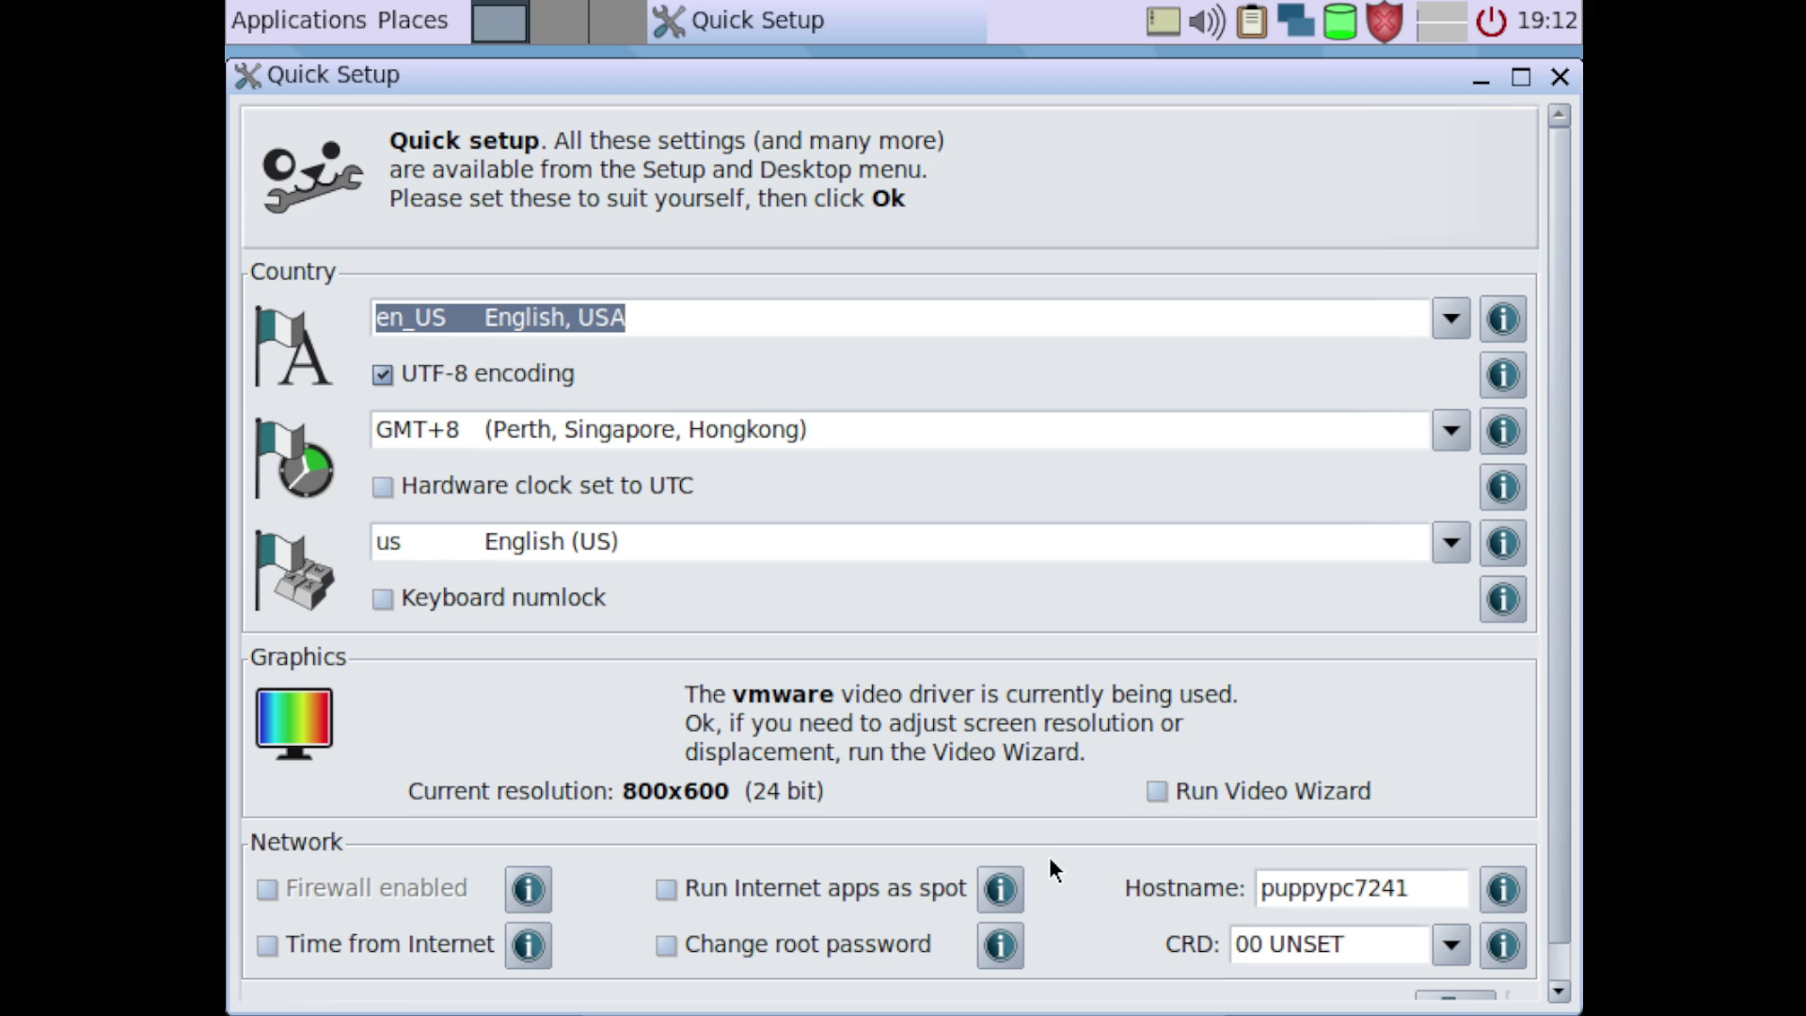
# Step: Enable Run Video Wizard in the quick setup and accept the settings
pyautogui.click(1207, 794)
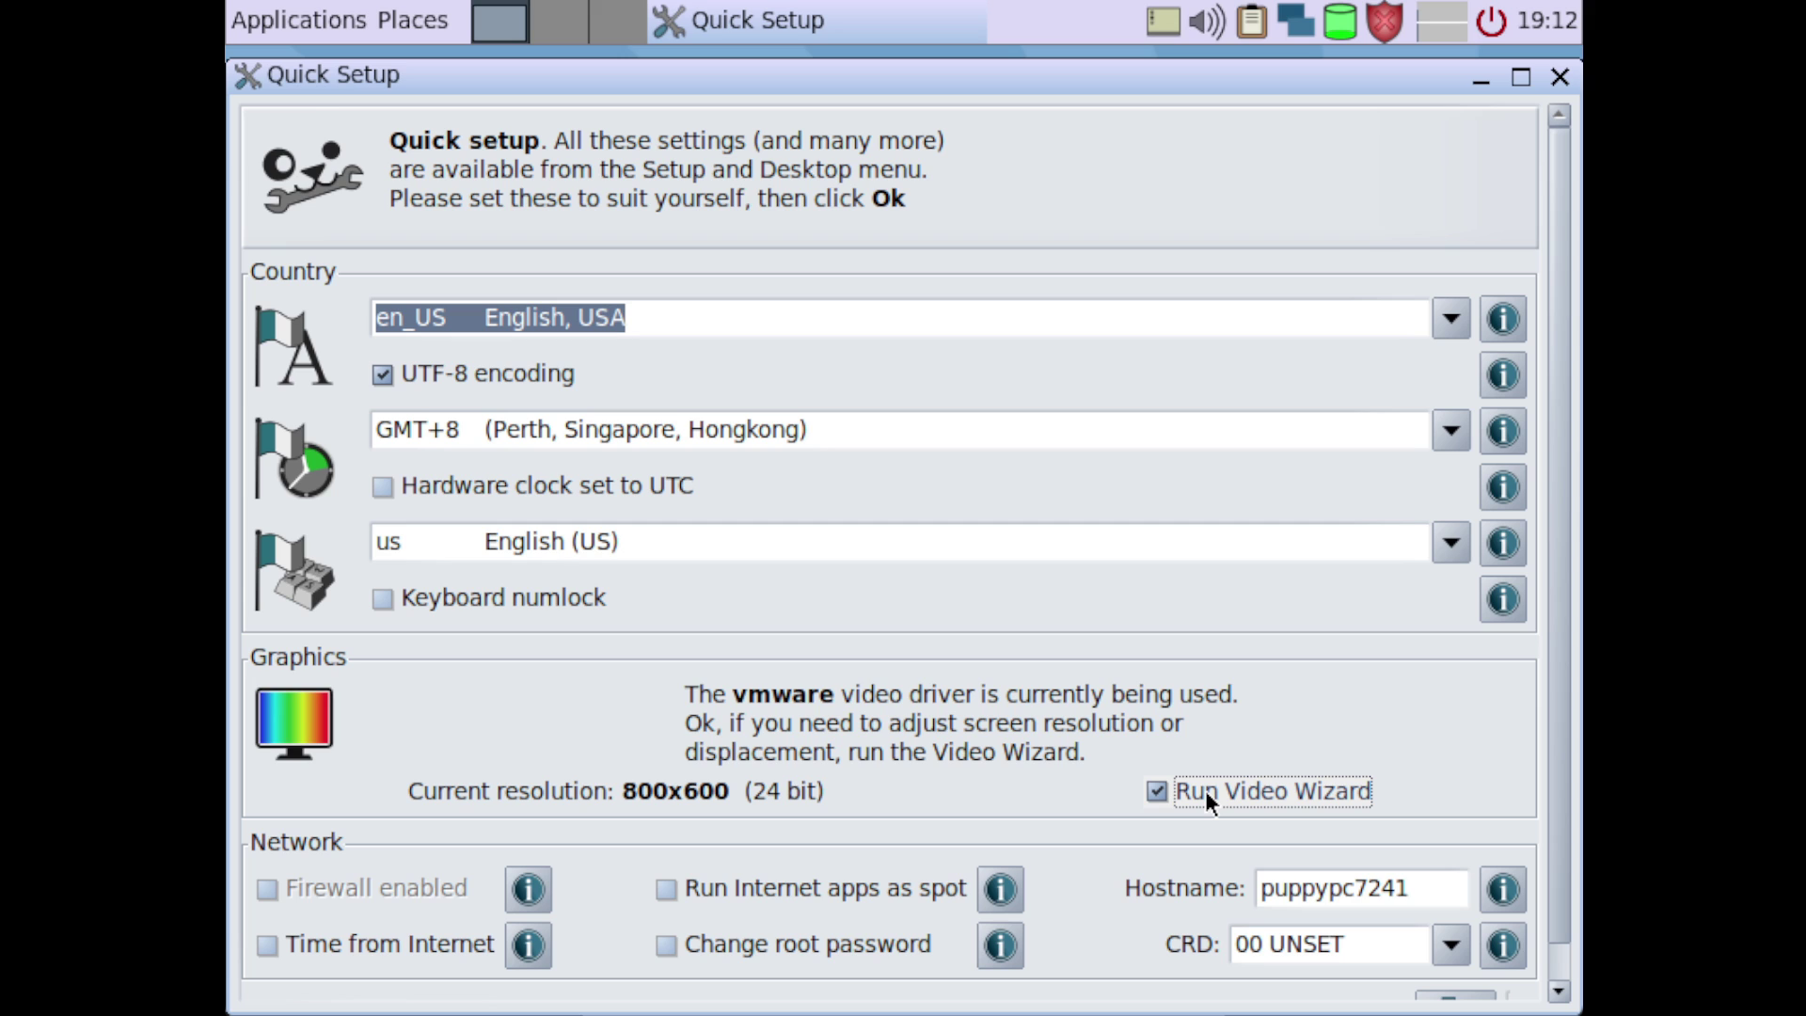
pyautogui.scroll(-1, 1374, 851)
pyautogui.click(1456, 978)
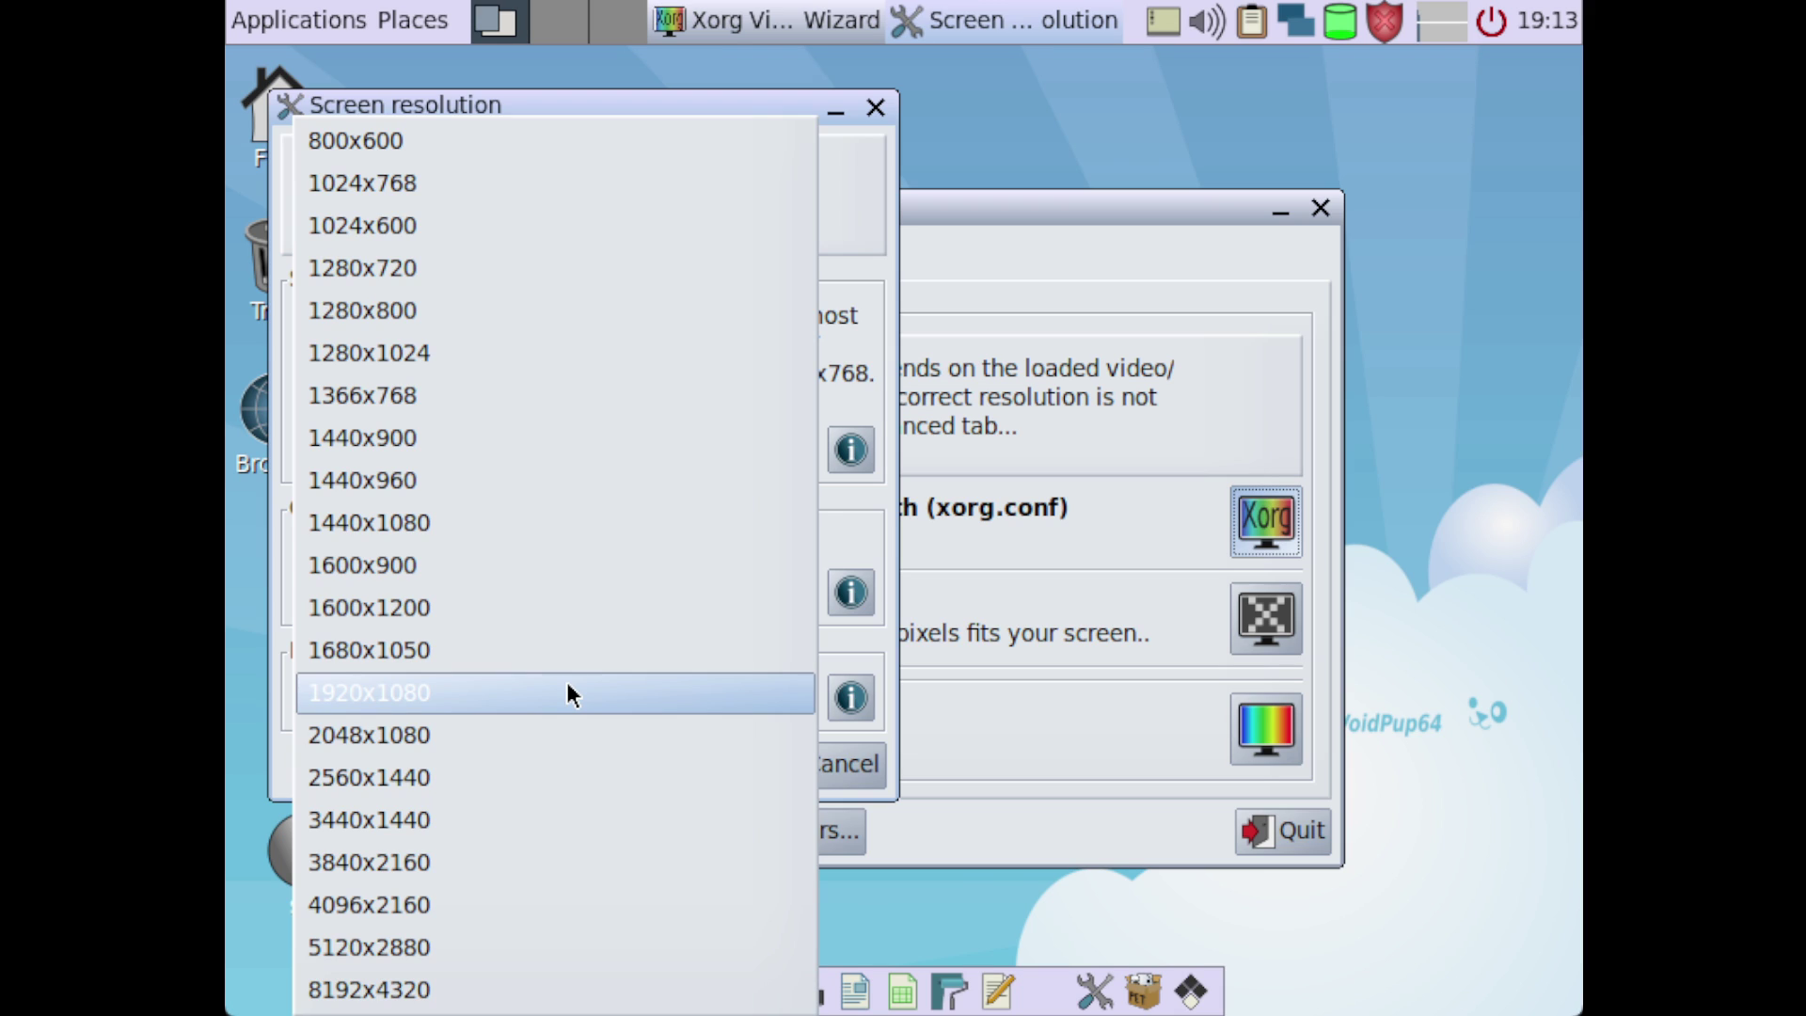
# Step: Set the screen resolution to 1920x1080 and restart X to apply it
pyautogui.click(567, 681)
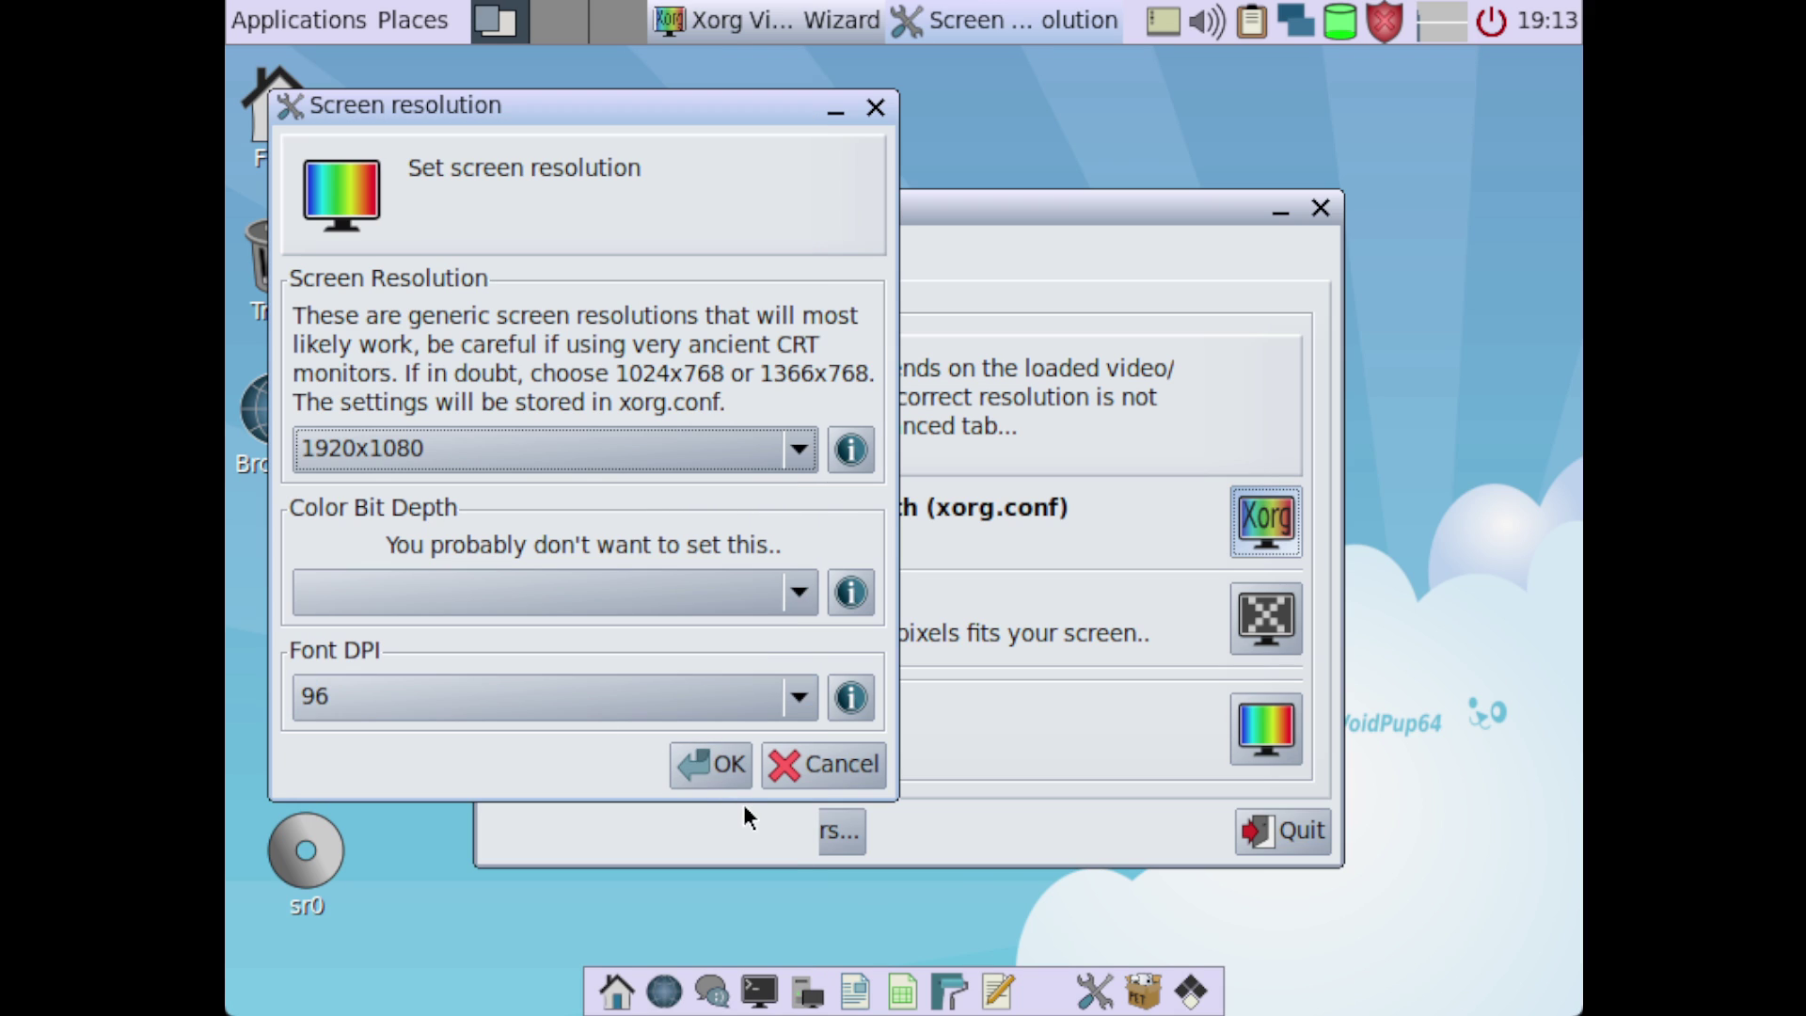
pyautogui.click(707, 764)
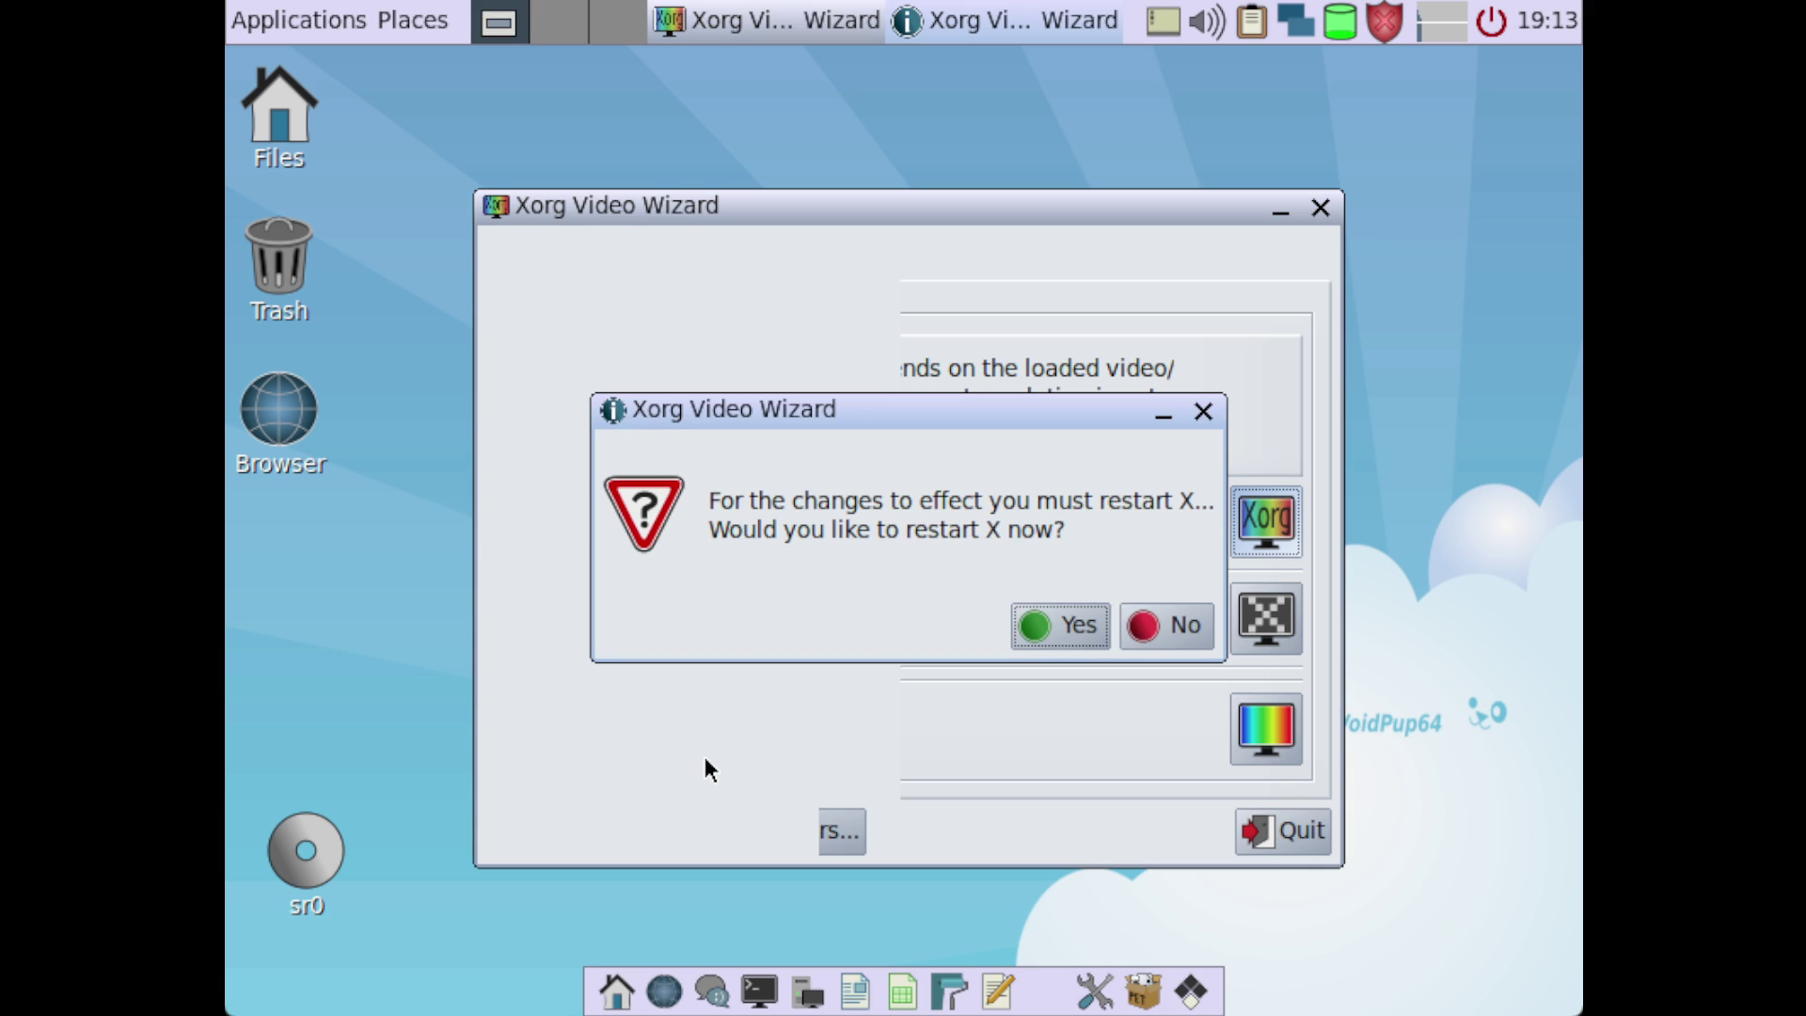
pyautogui.click(1060, 623)
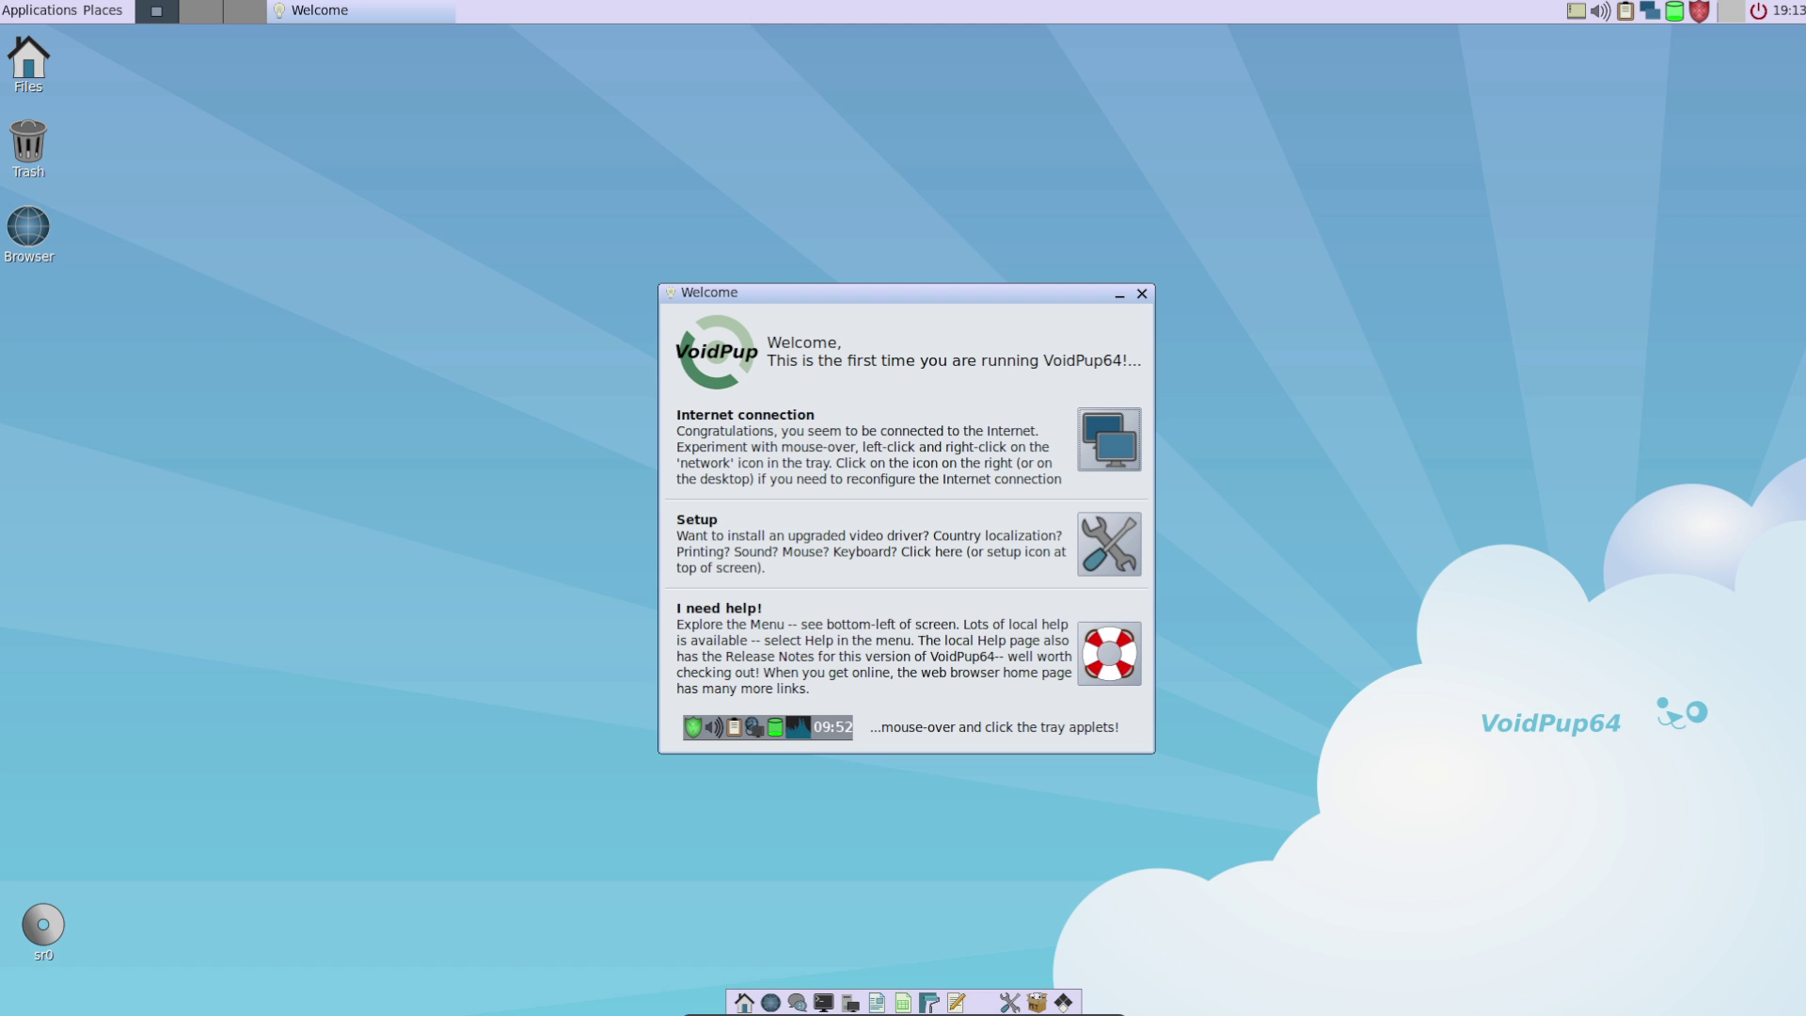
# Step: Close the Welcome window and examine the application categories offered on the desktop background, including the Network tools
pyautogui.hotkey('alt', 'F4')
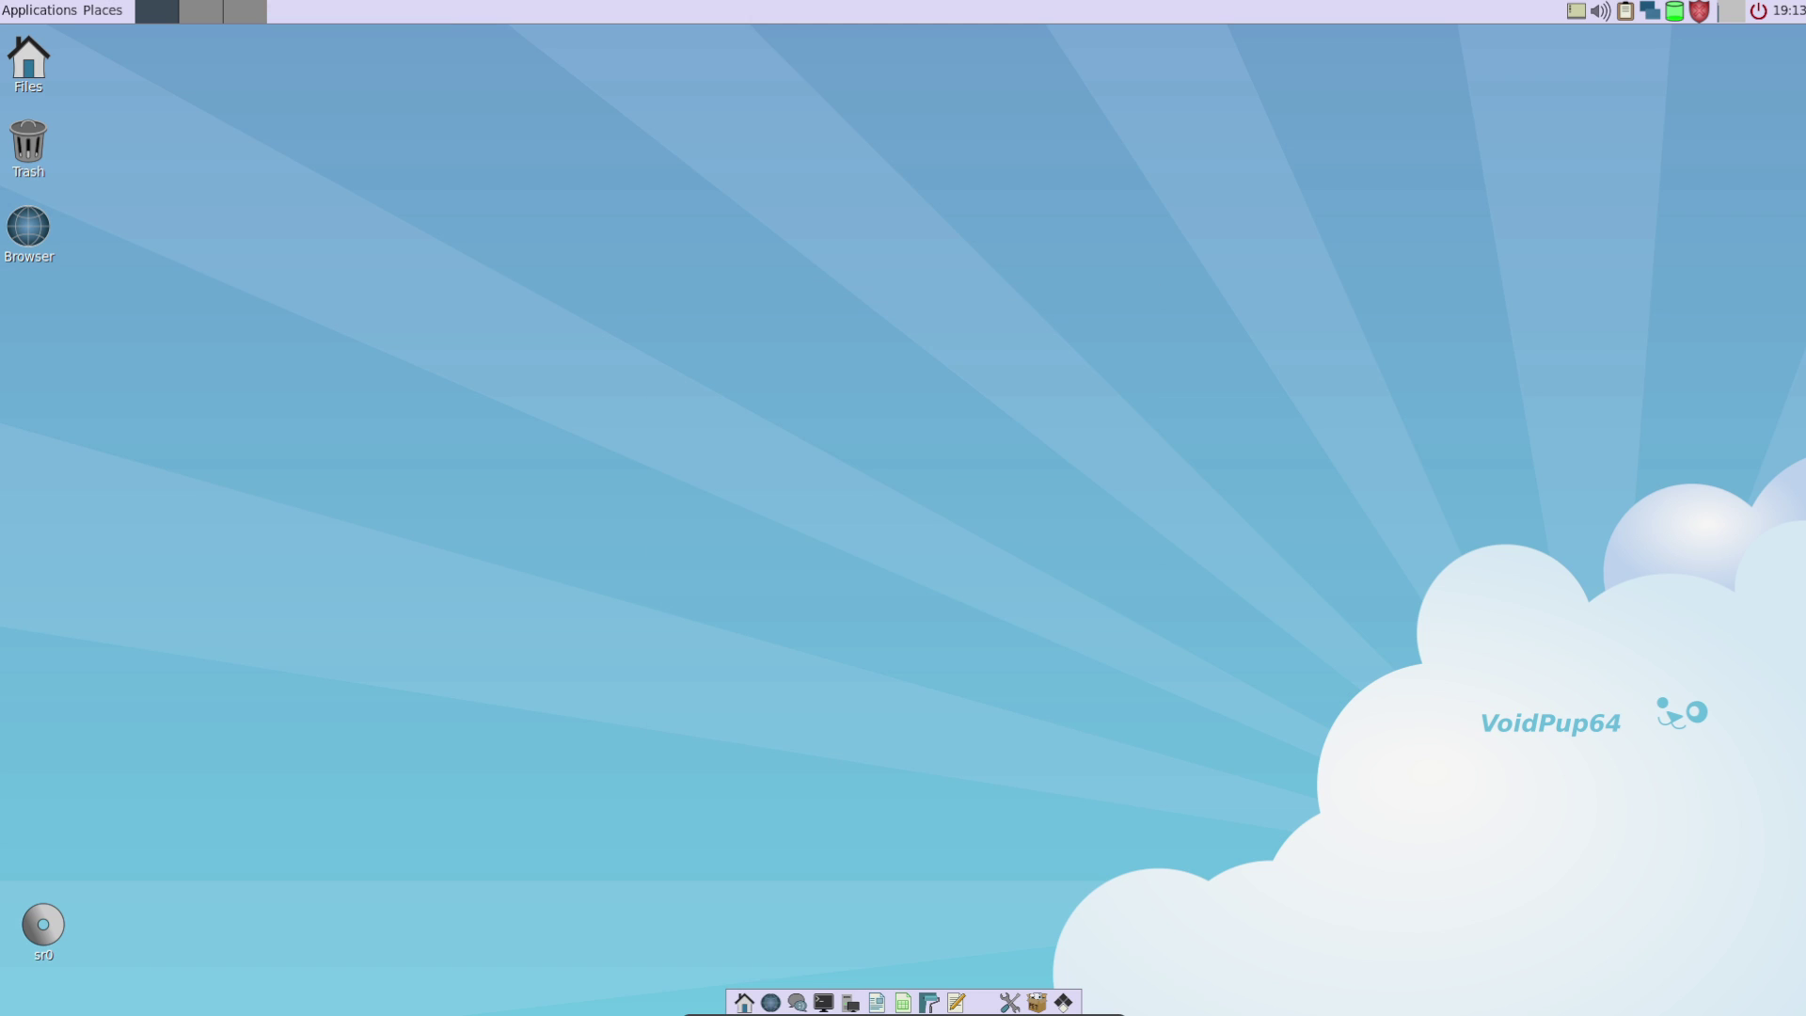
pyautogui.rightClick(963, 404)
pyautogui.click(759, 328)
pyautogui.rightClick(759, 328)
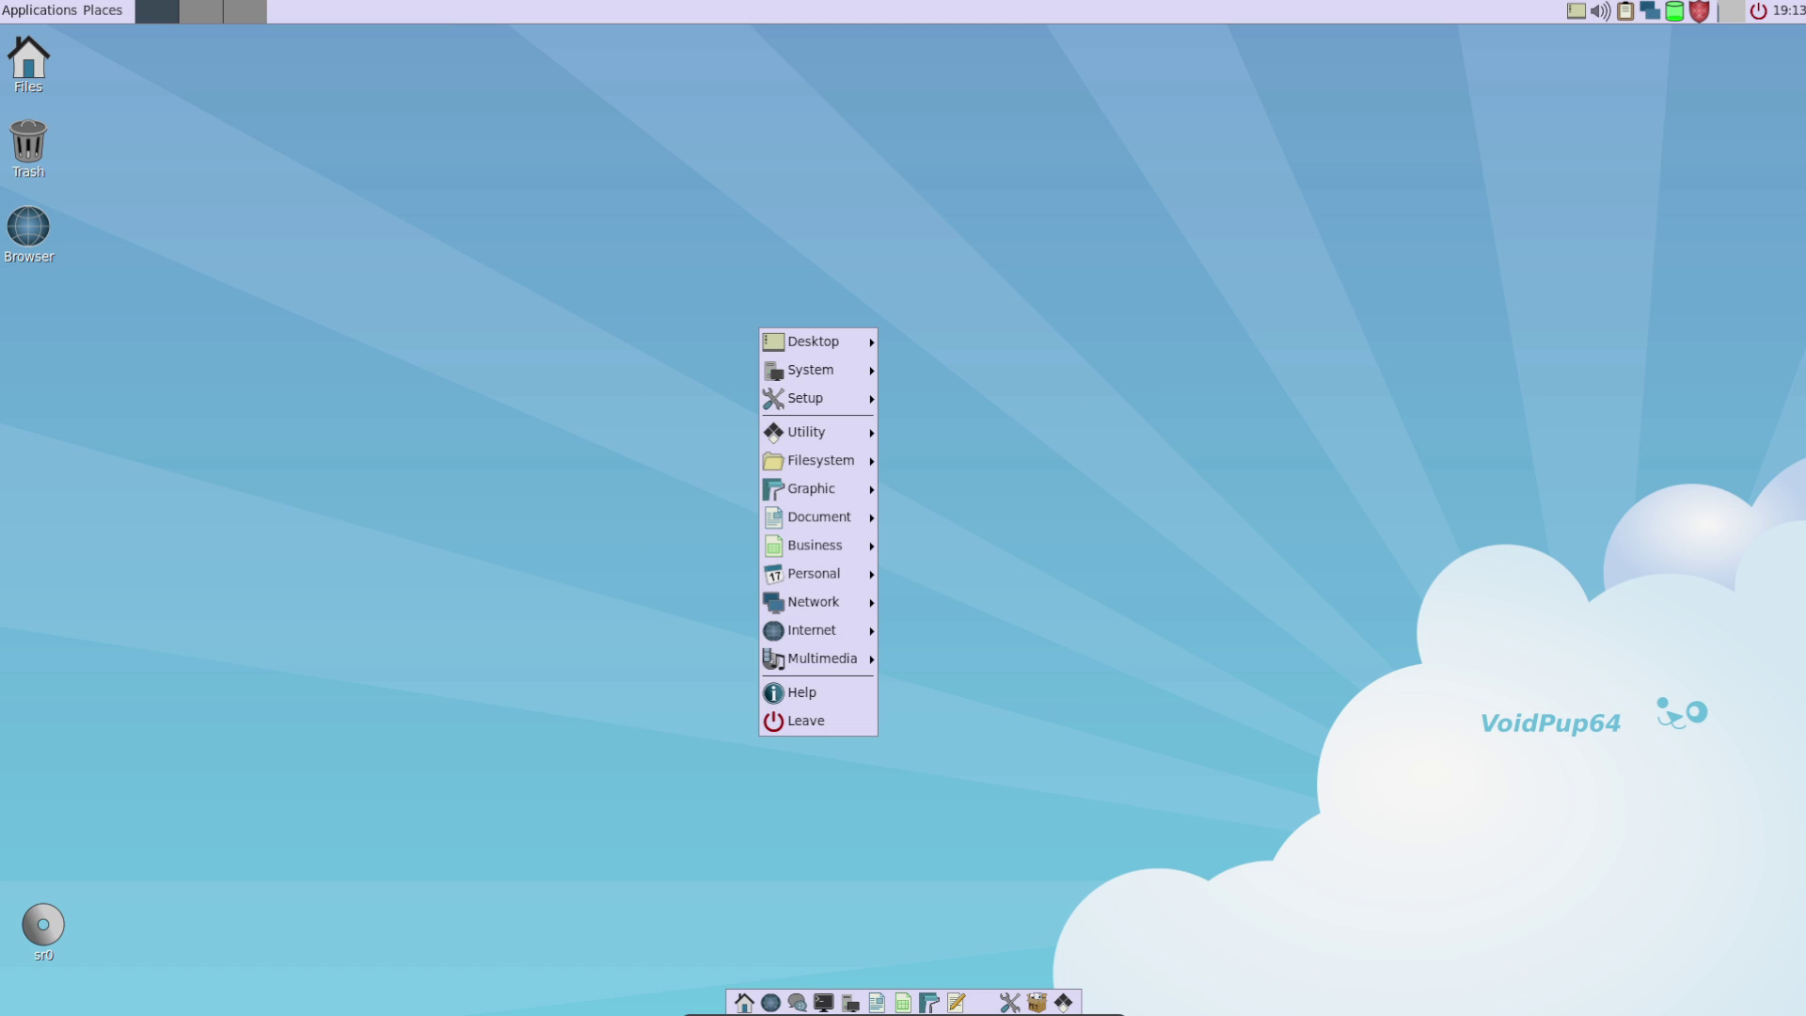
pyautogui.press('Escape')
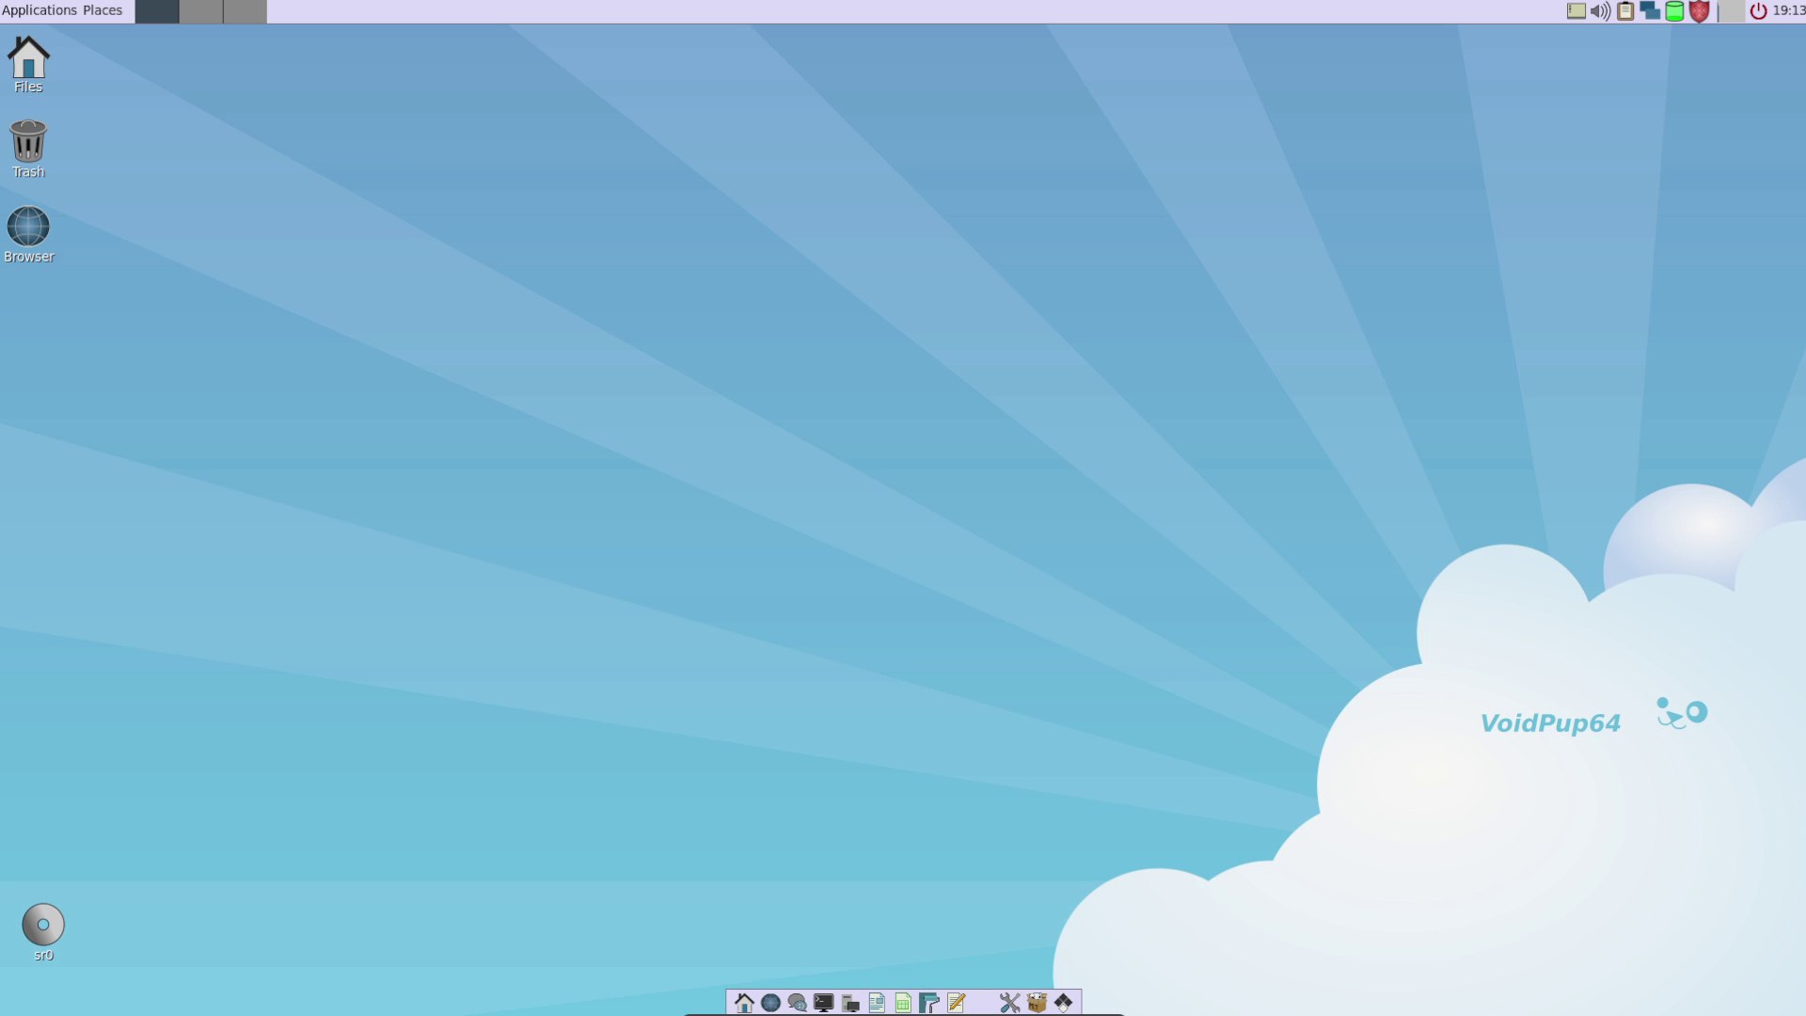
pyautogui.rightClick(595, 349)
pyautogui.press('Escape')
pyautogui.rightClick(550, 356)
pyautogui.press('Escape')
pyautogui.rightClick(886, 351)
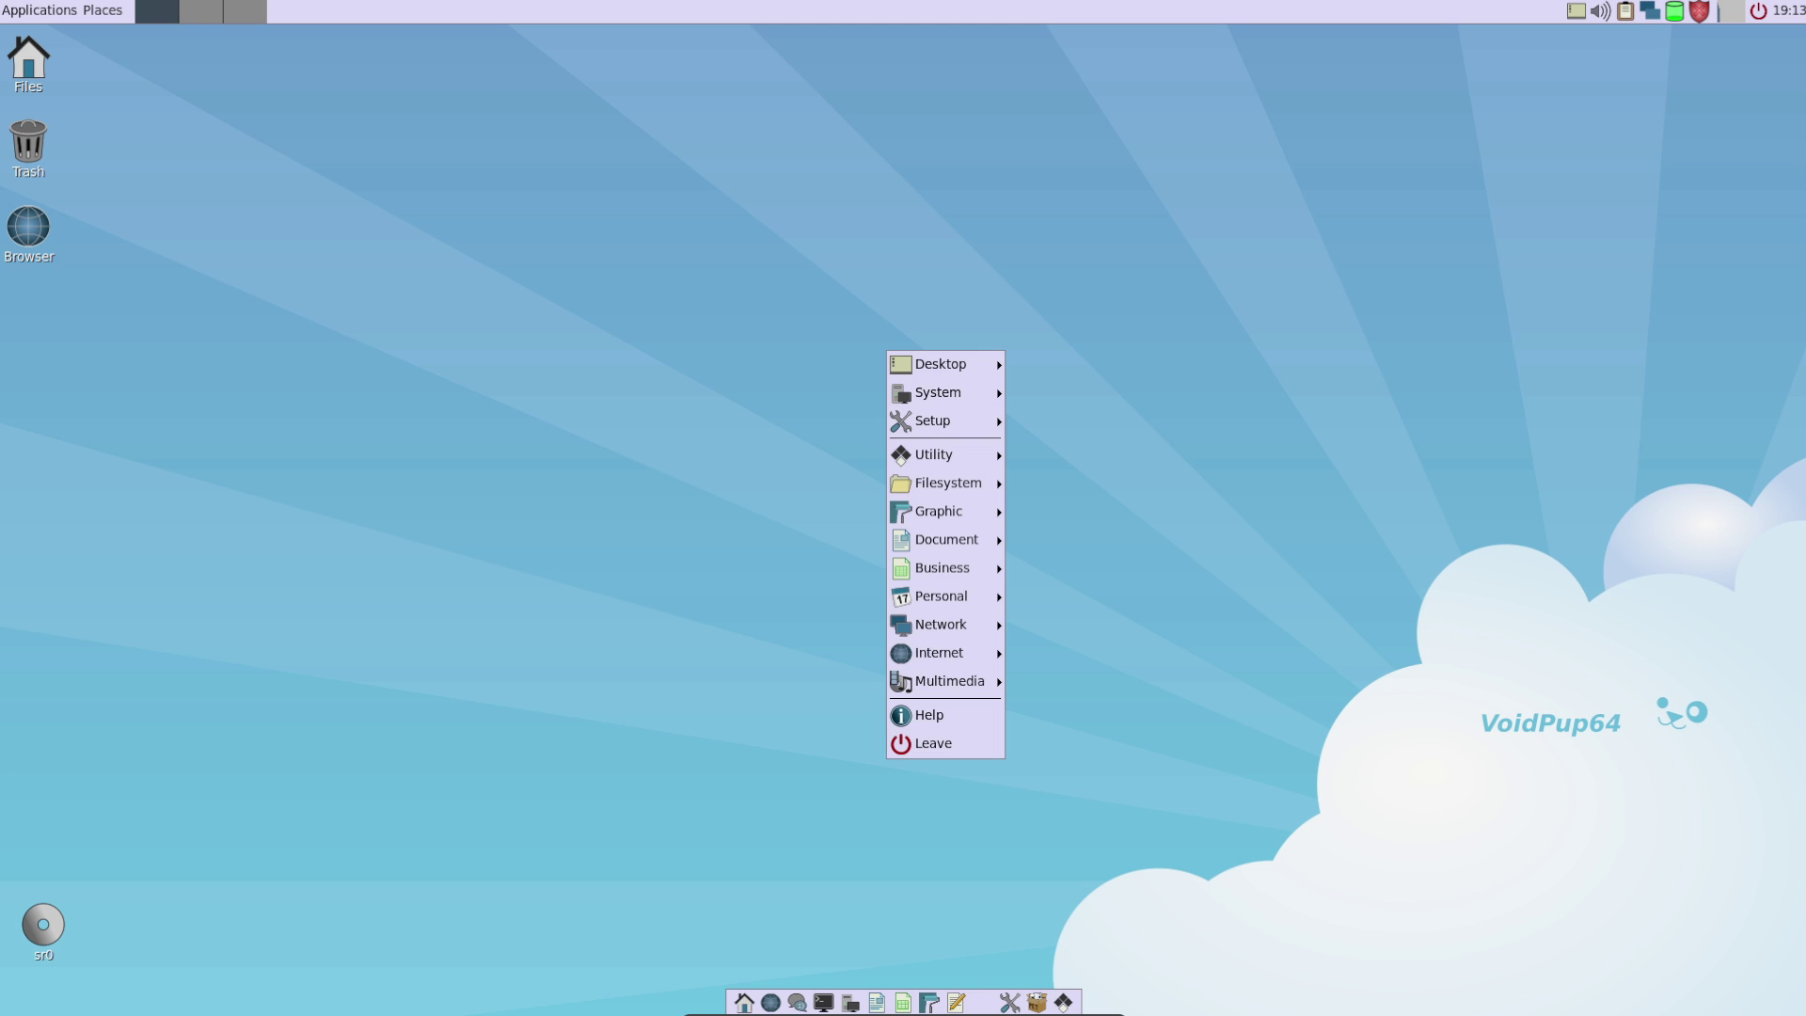
pyautogui.press('Escape')
pyautogui.rightClick(537, 235)
pyautogui.moveTo(590, 247)
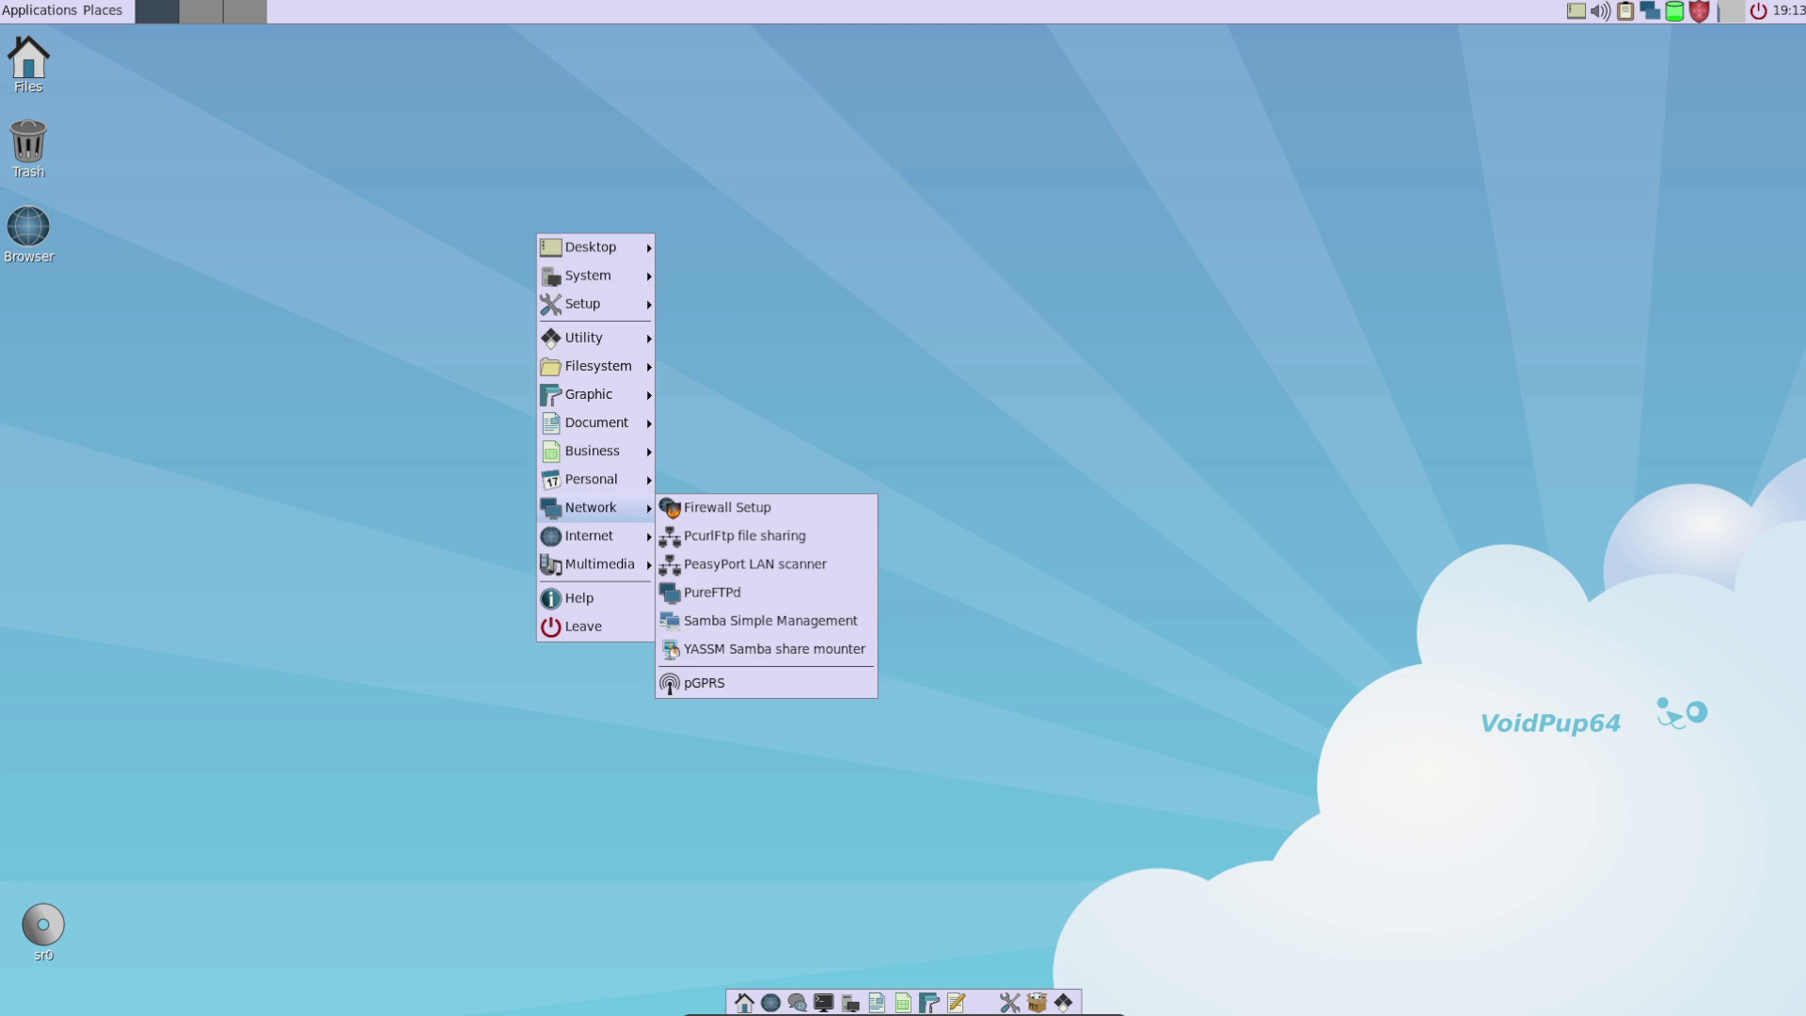
pyautogui.press('Escape')
# Step: Look through the Applications categories and the Places entries, including the recently used files
pyautogui.click(38, 10)
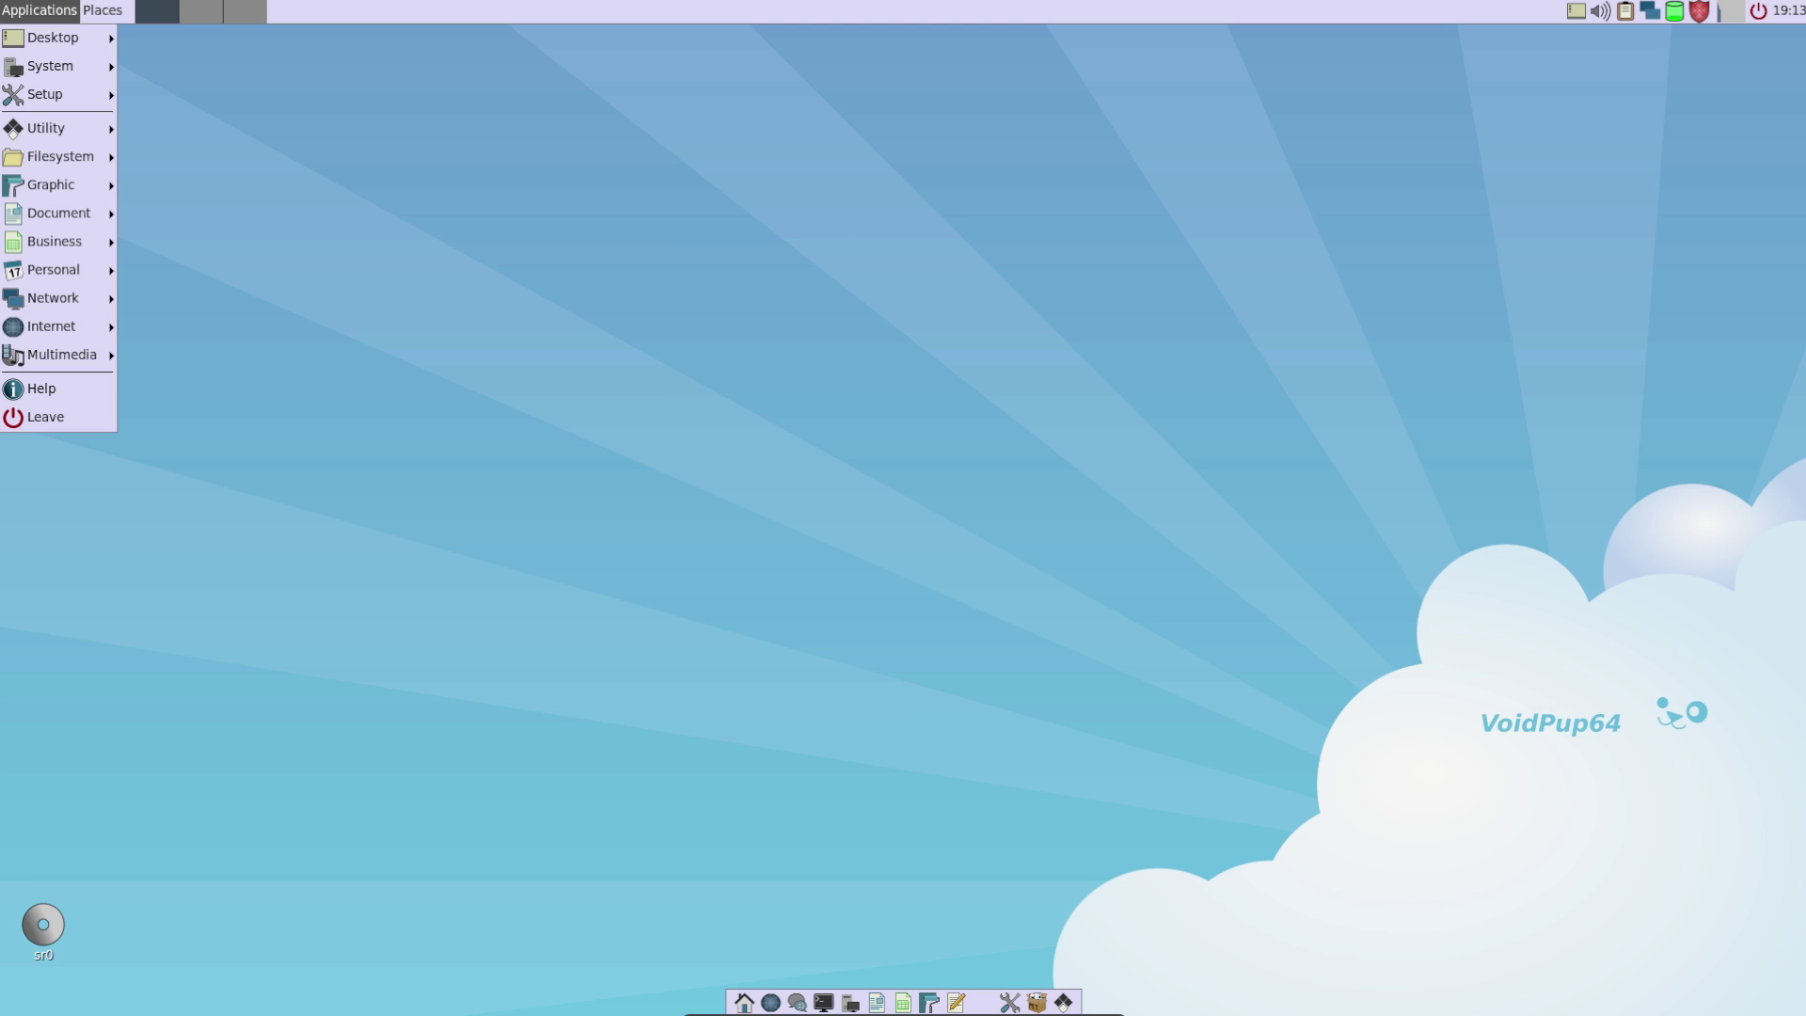
pyautogui.click(102, 11)
pyautogui.moveTo(150, 184)
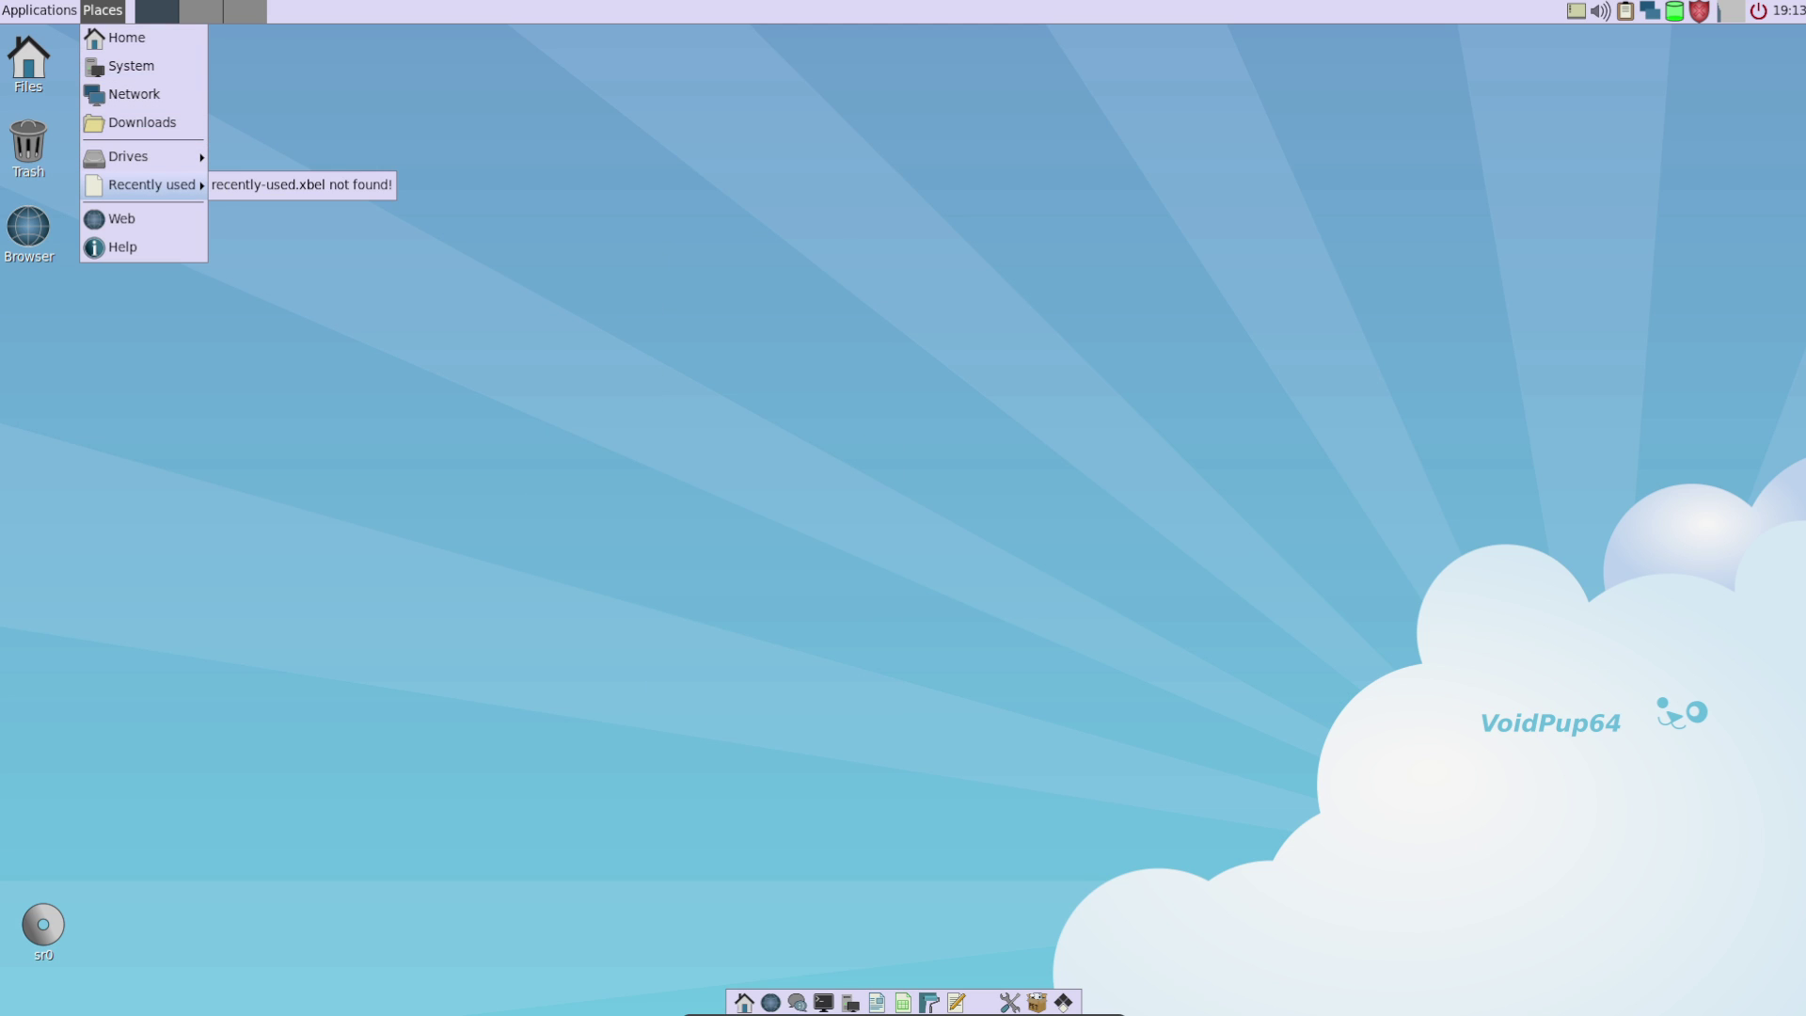
pyautogui.click(39, 10)
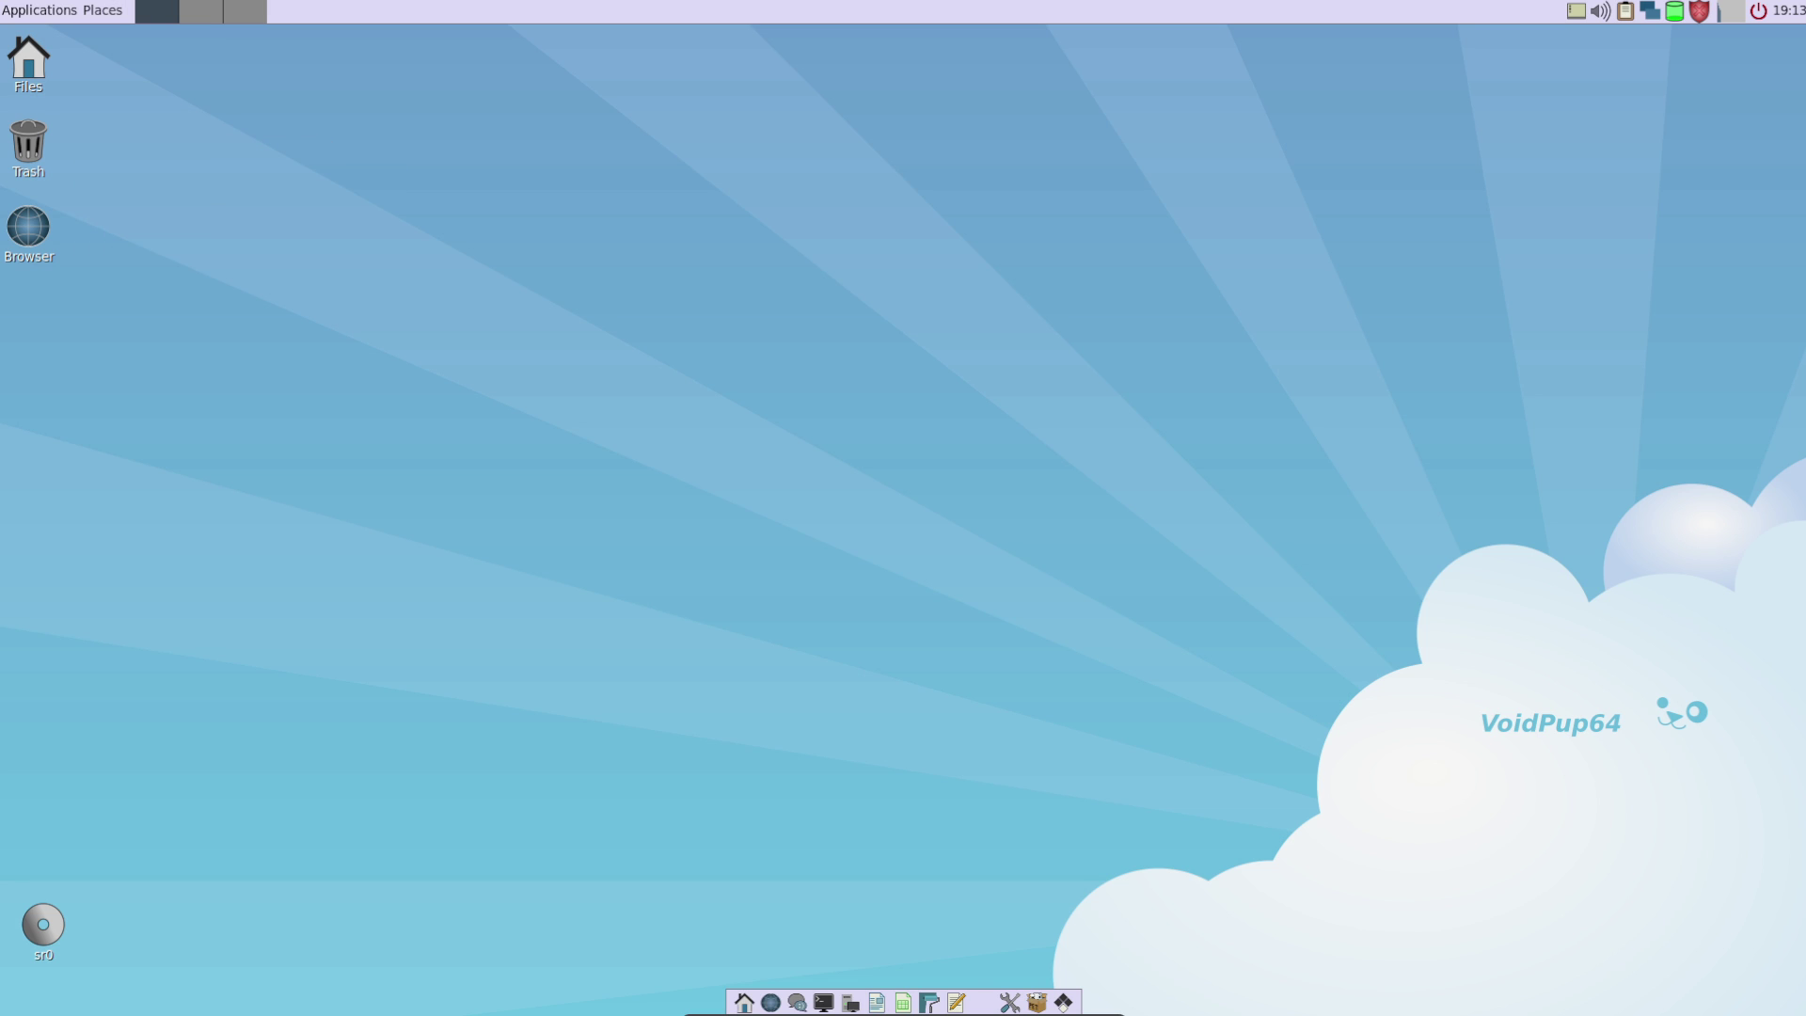
# Step: Open the PupKview kernel module viewer, show its information about the kernel and highlight the kernel release line
pyautogui.click(39, 11)
pyautogui.press('Escape')
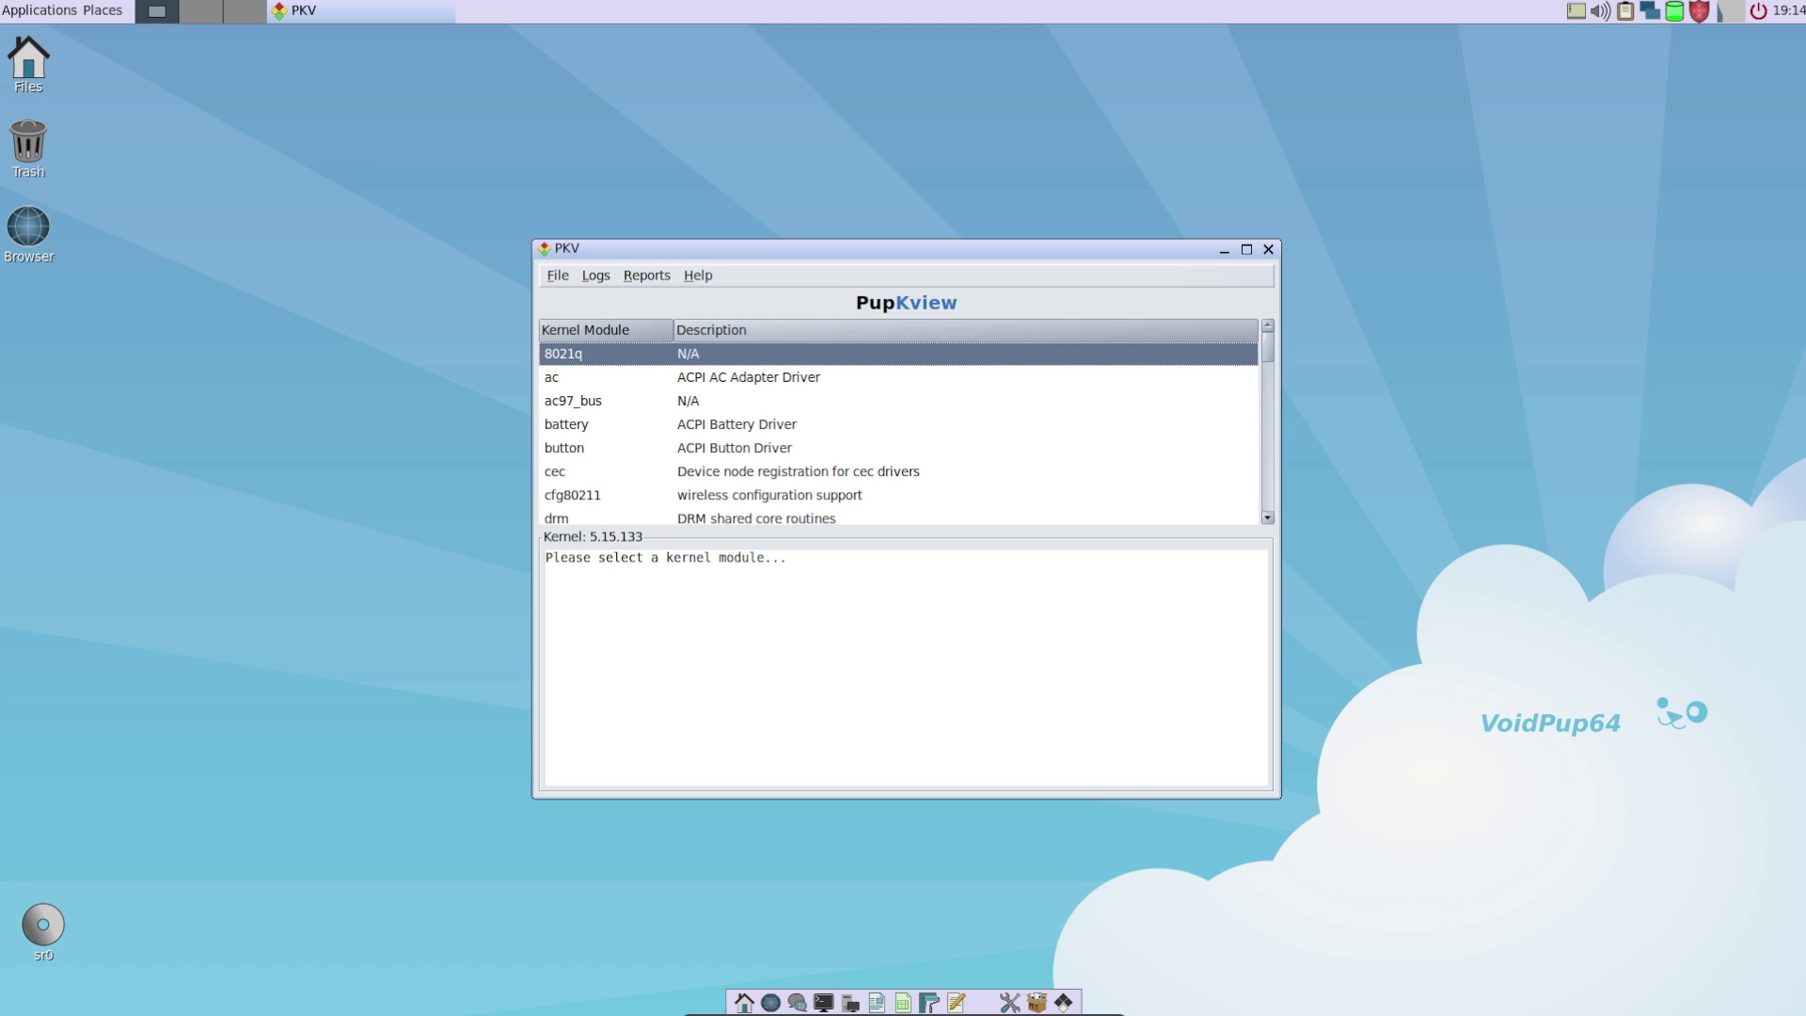
pyautogui.hotkey('alt', 'h')
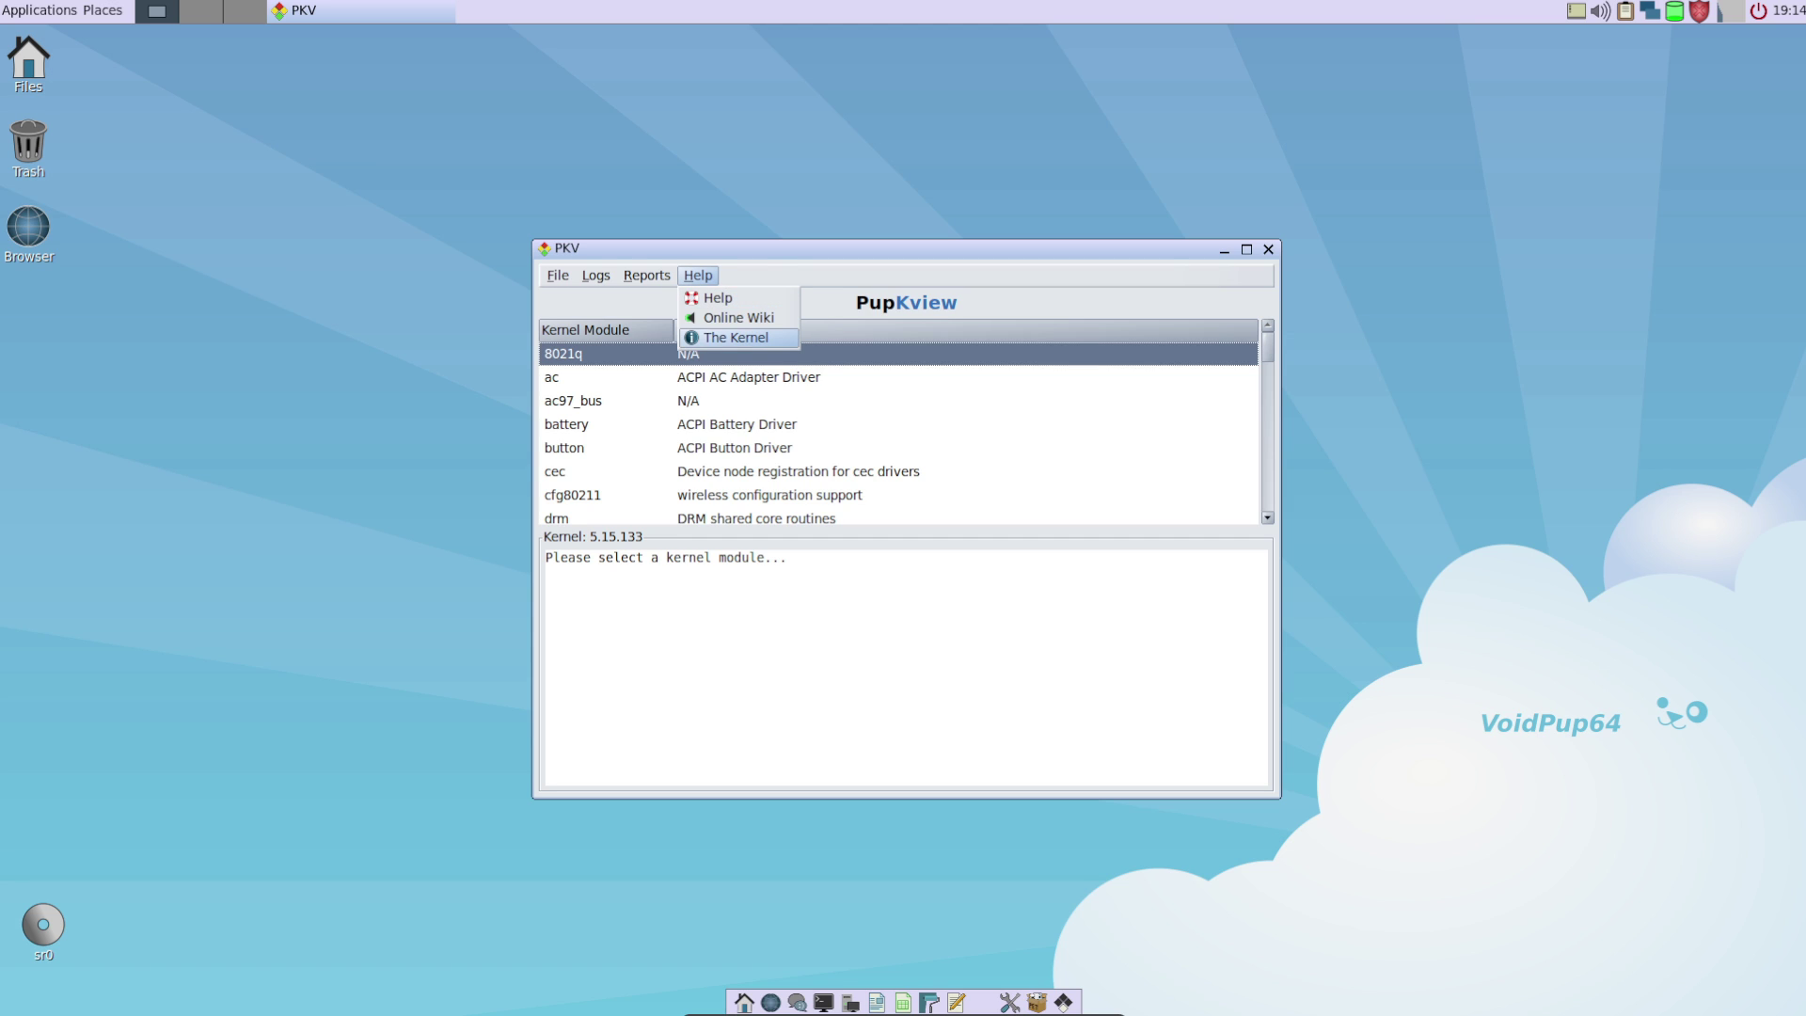
pyautogui.press('Return')
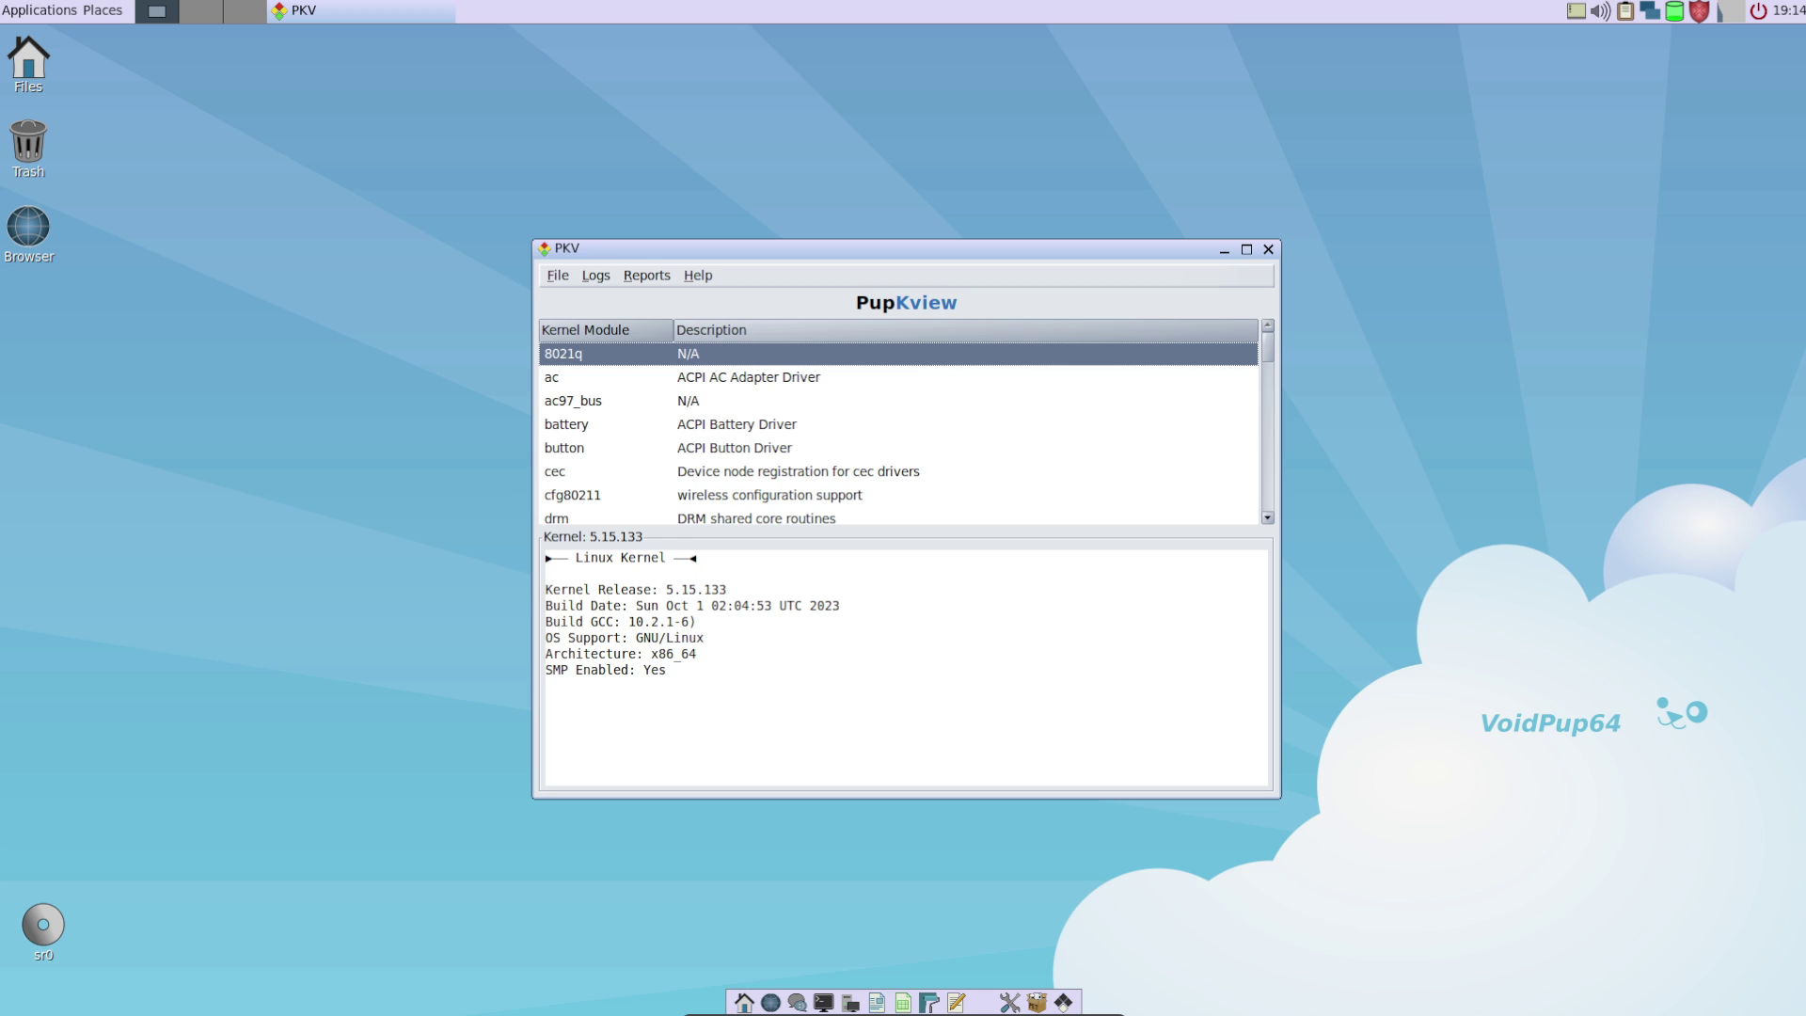
pyautogui.moveTo(567, 588); pyautogui.dragTo(726, 588)
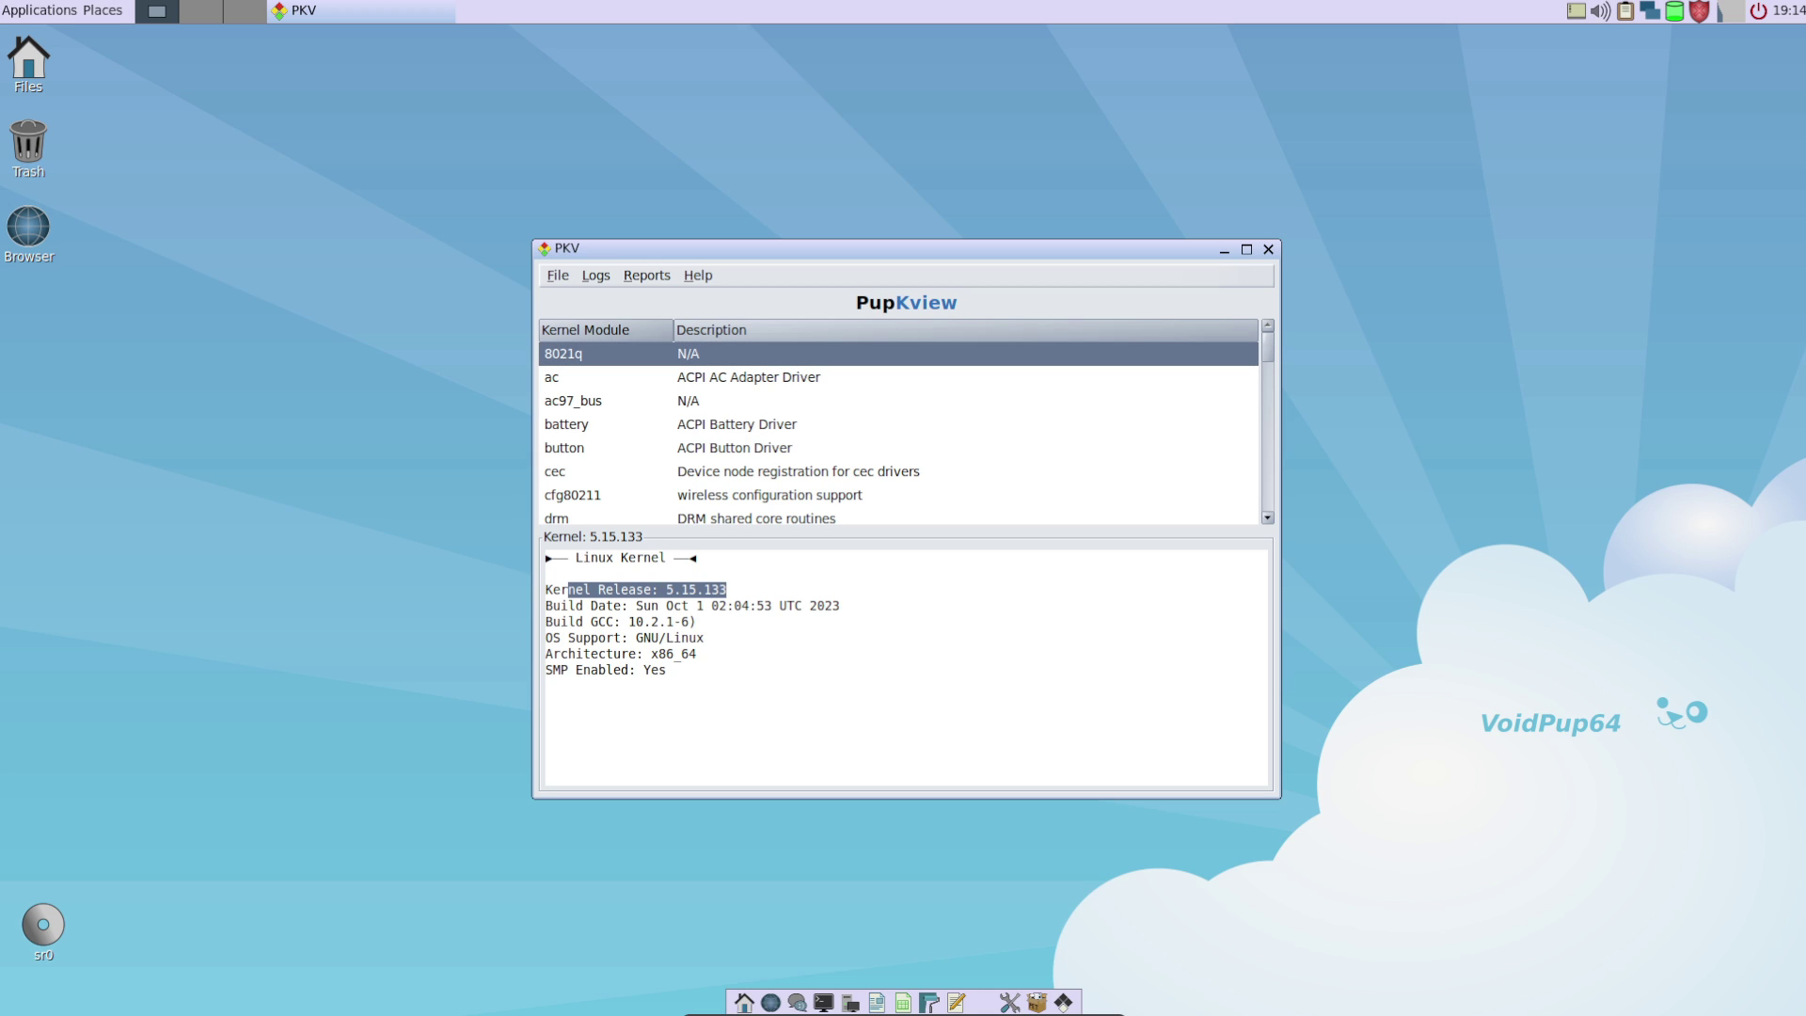
# Step: Look through PupKview's available commands and exit the viewer
pyautogui.hotkey('alt', 'h')
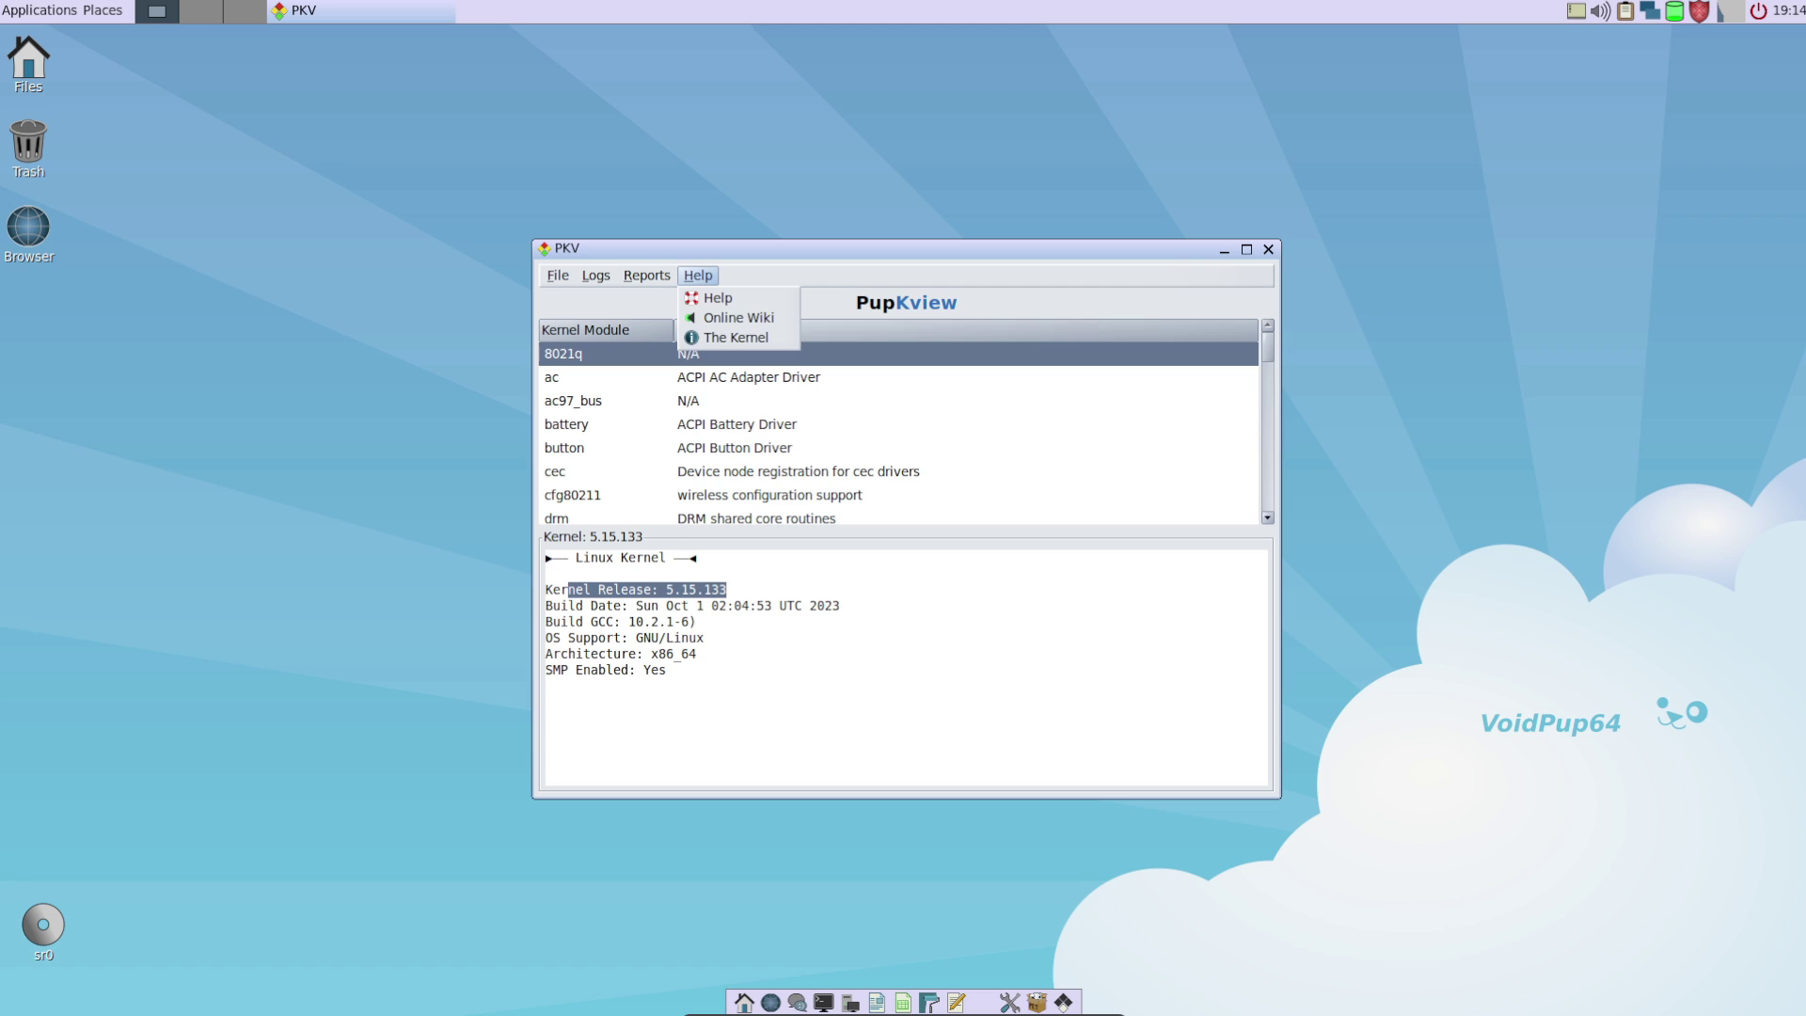
pyautogui.press('Left')
pyautogui.press('Left')
pyautogui.press('Left')
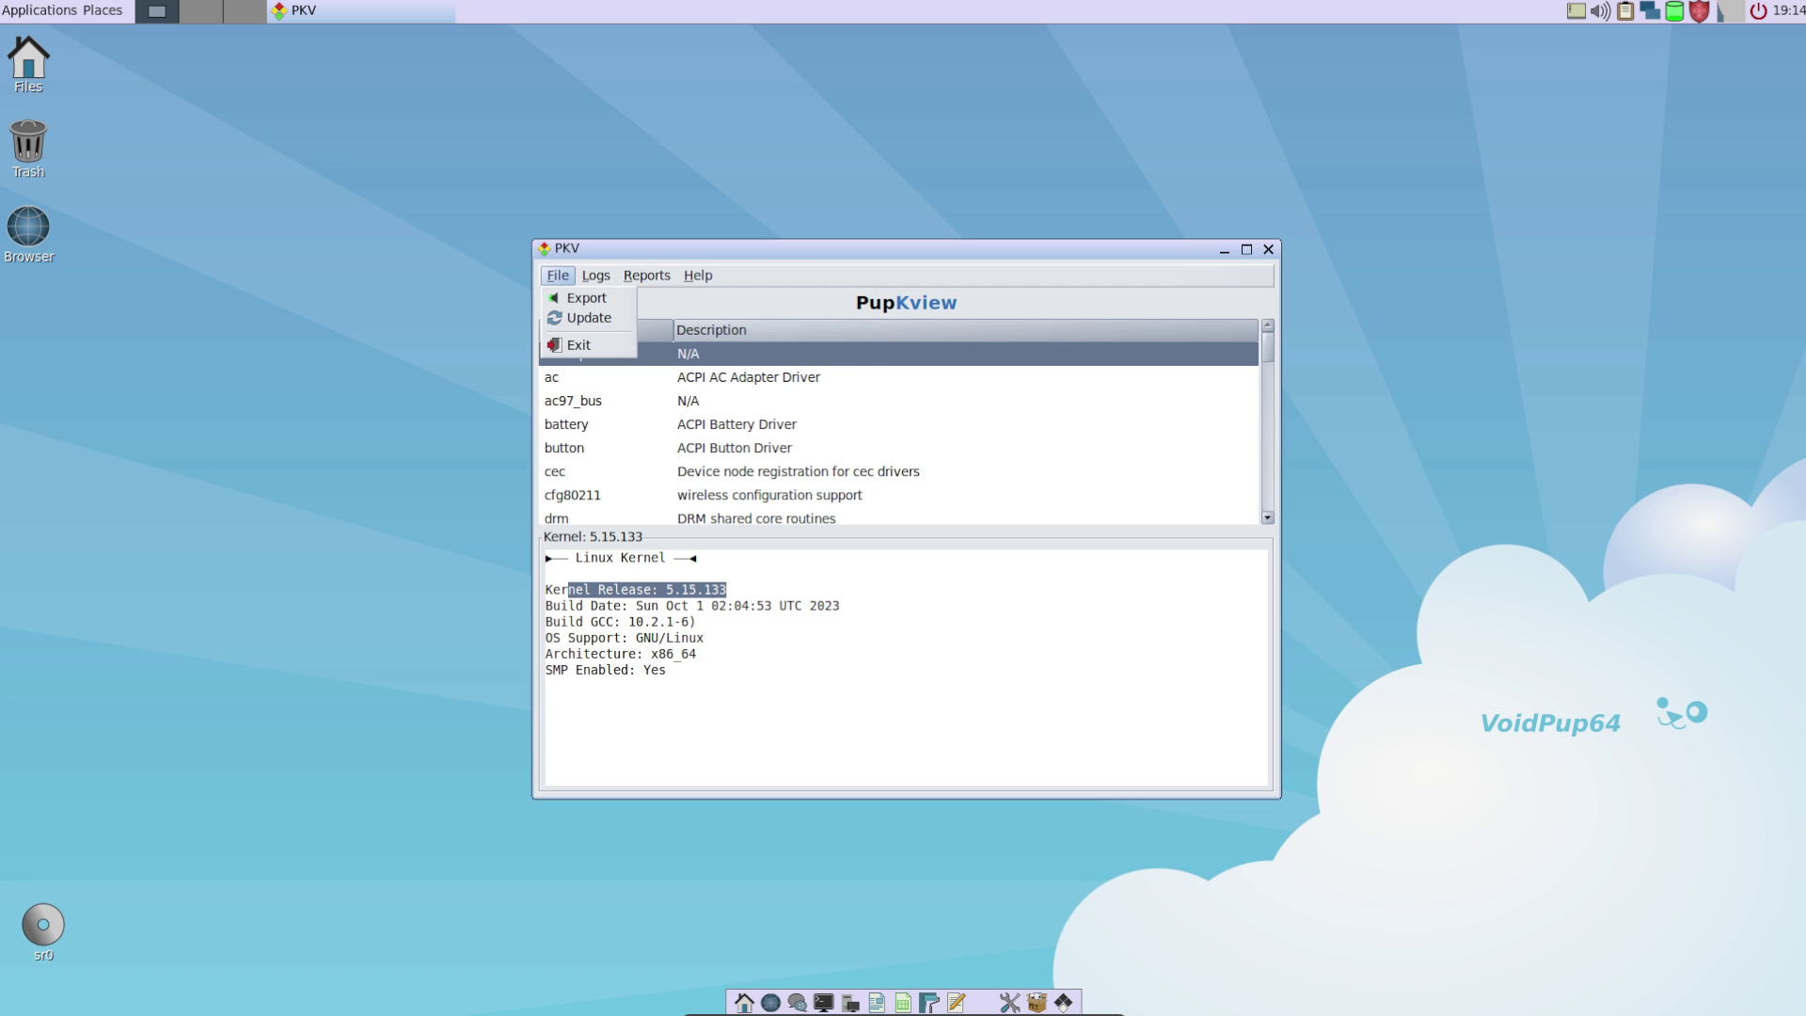
pyautogui.press('Right')
pyautogui.press('Left')
pyautogui.click(579, 345)
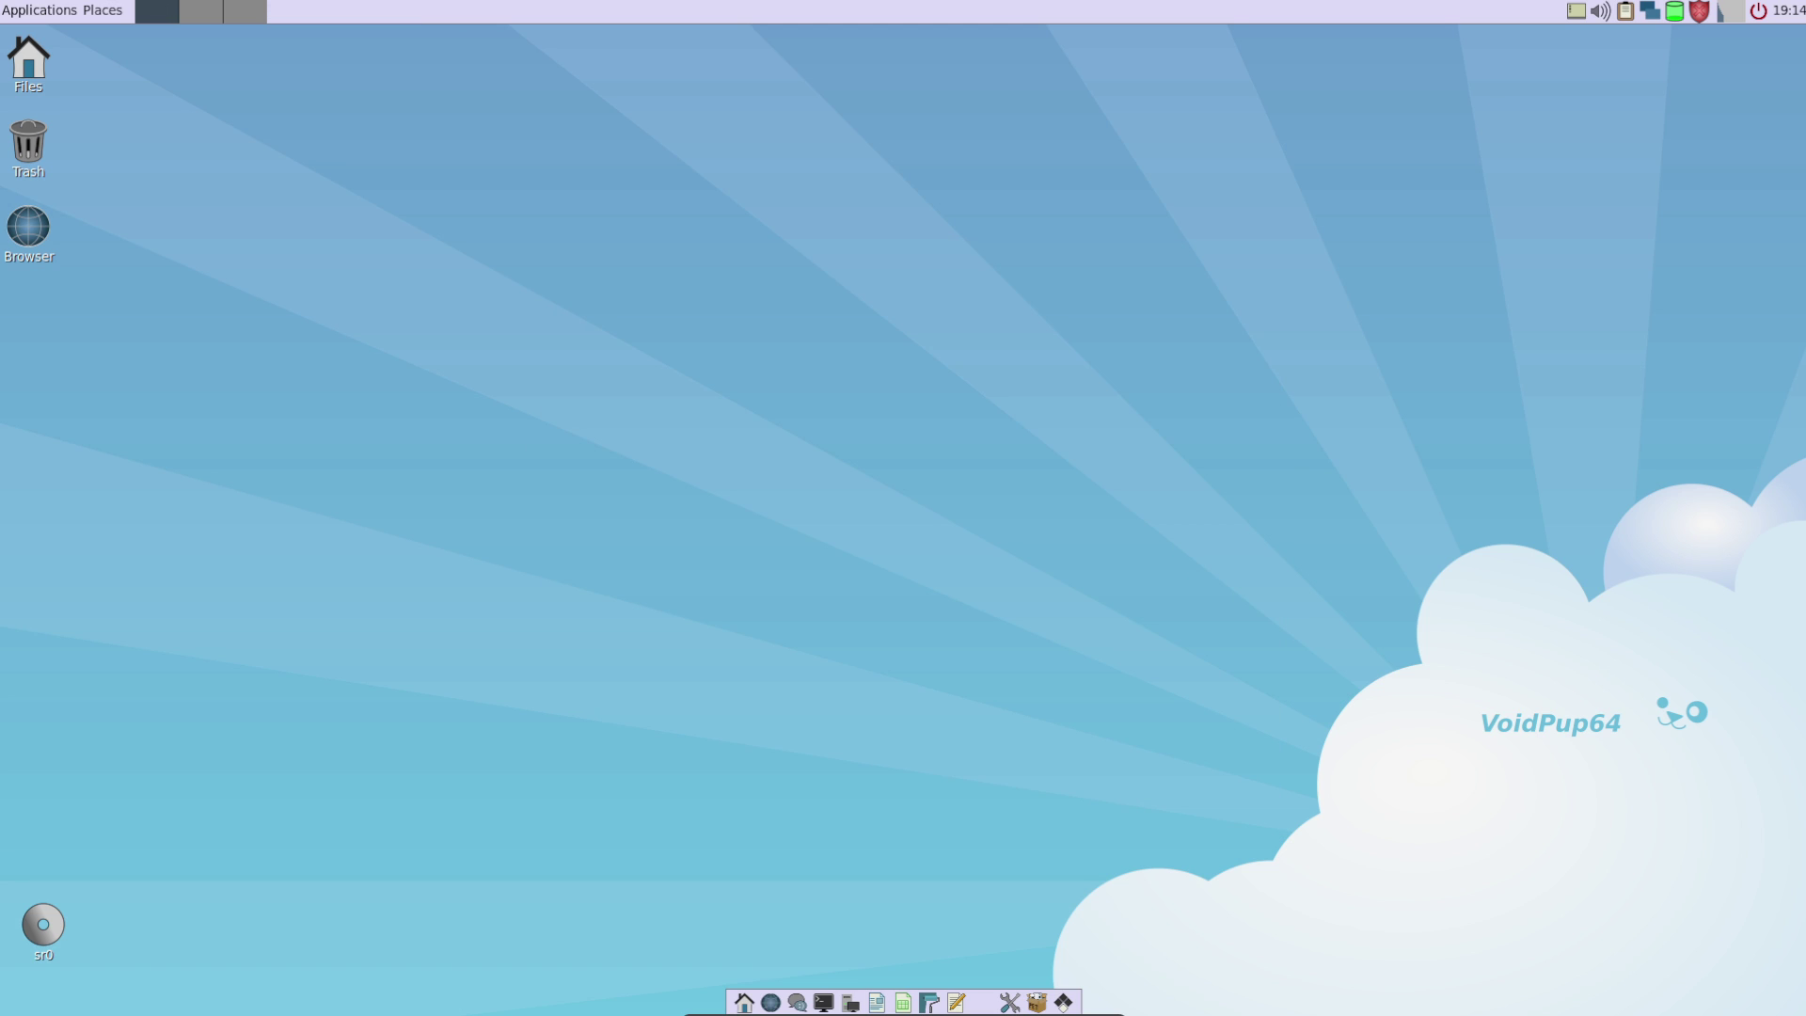
# Step: Look through the Utility and Desktop applications and open Desktop settings
pyautogui.click(40, 10)
pyautogui.moveTo(46, 129)
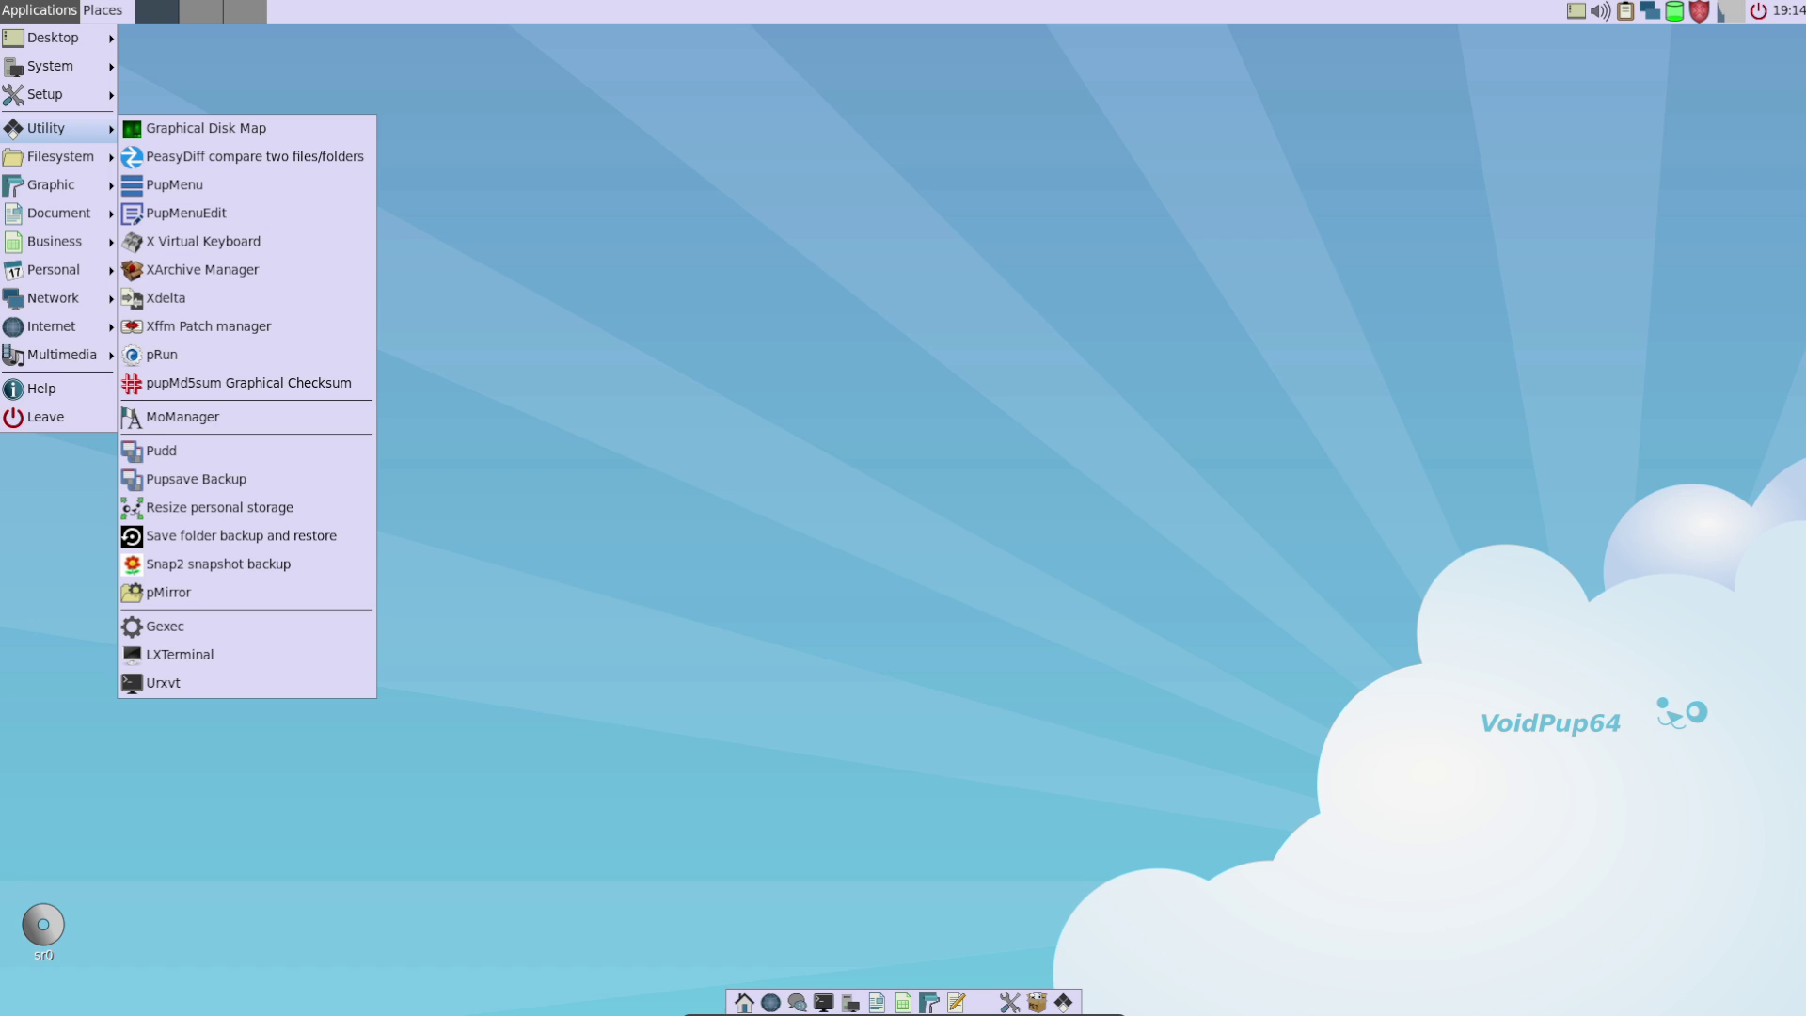
pyautogui.moveTo(54, 37)
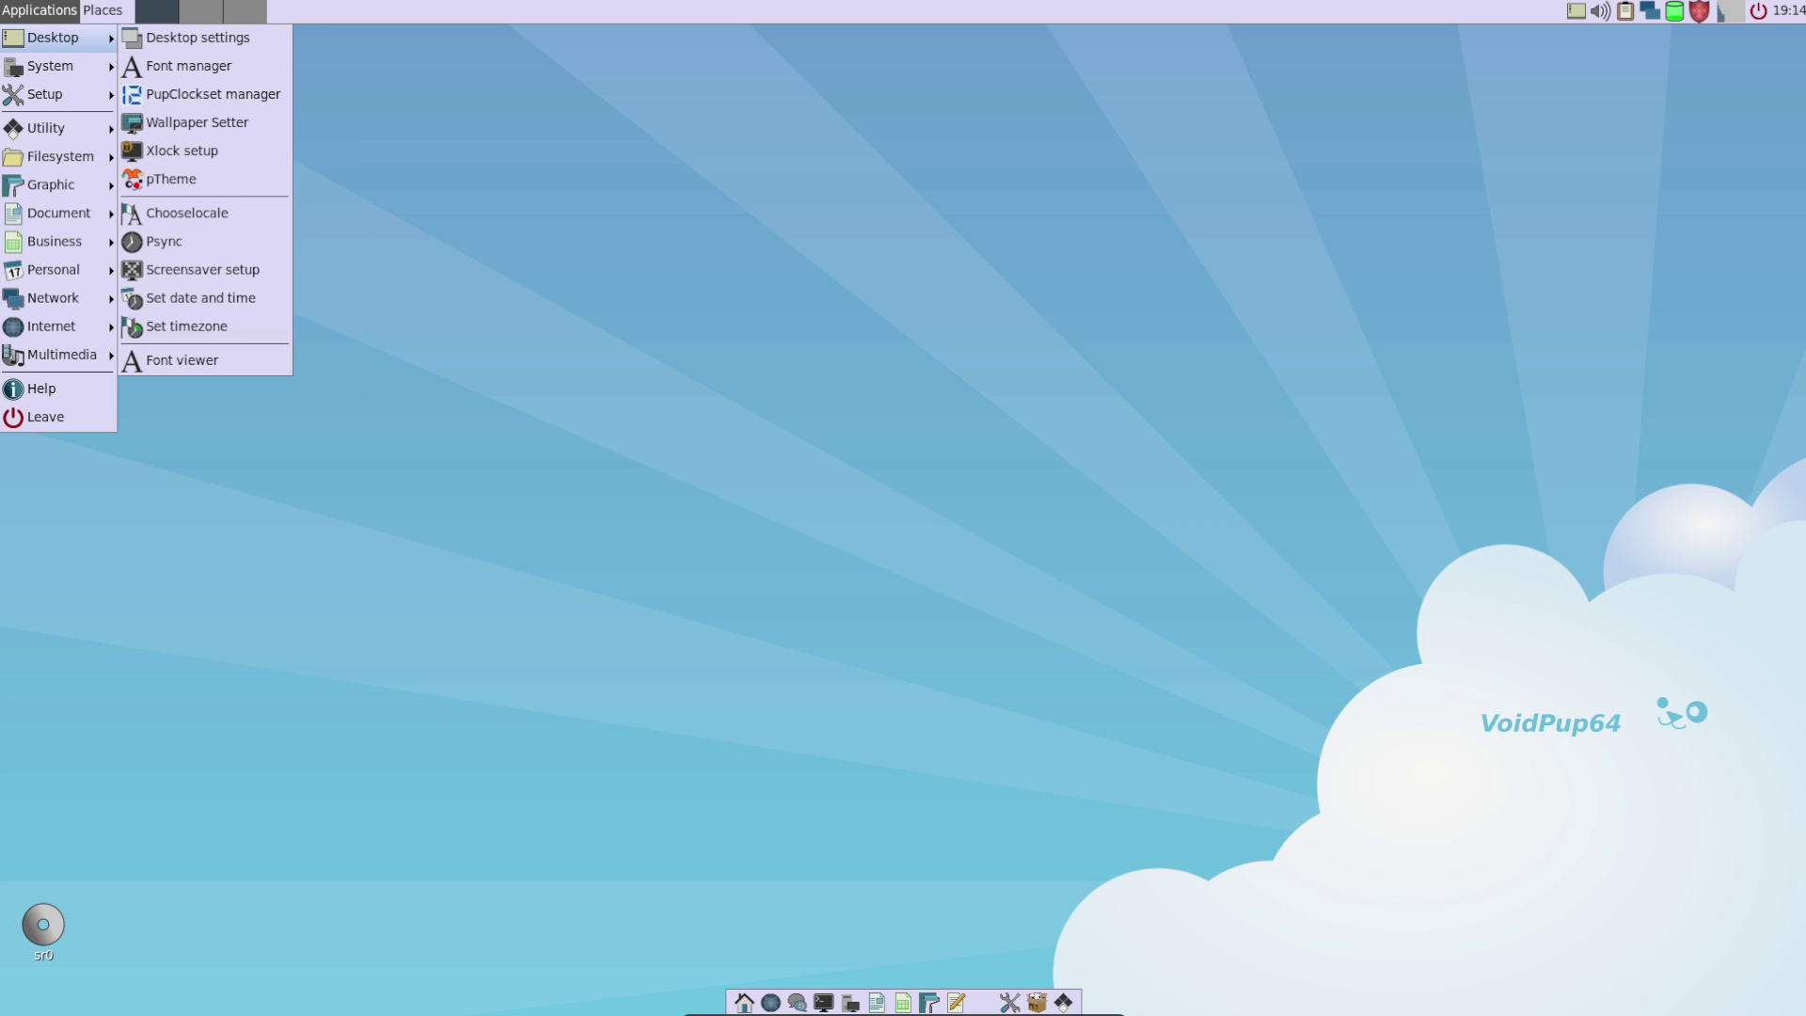
pyautogui.click(197, 38)
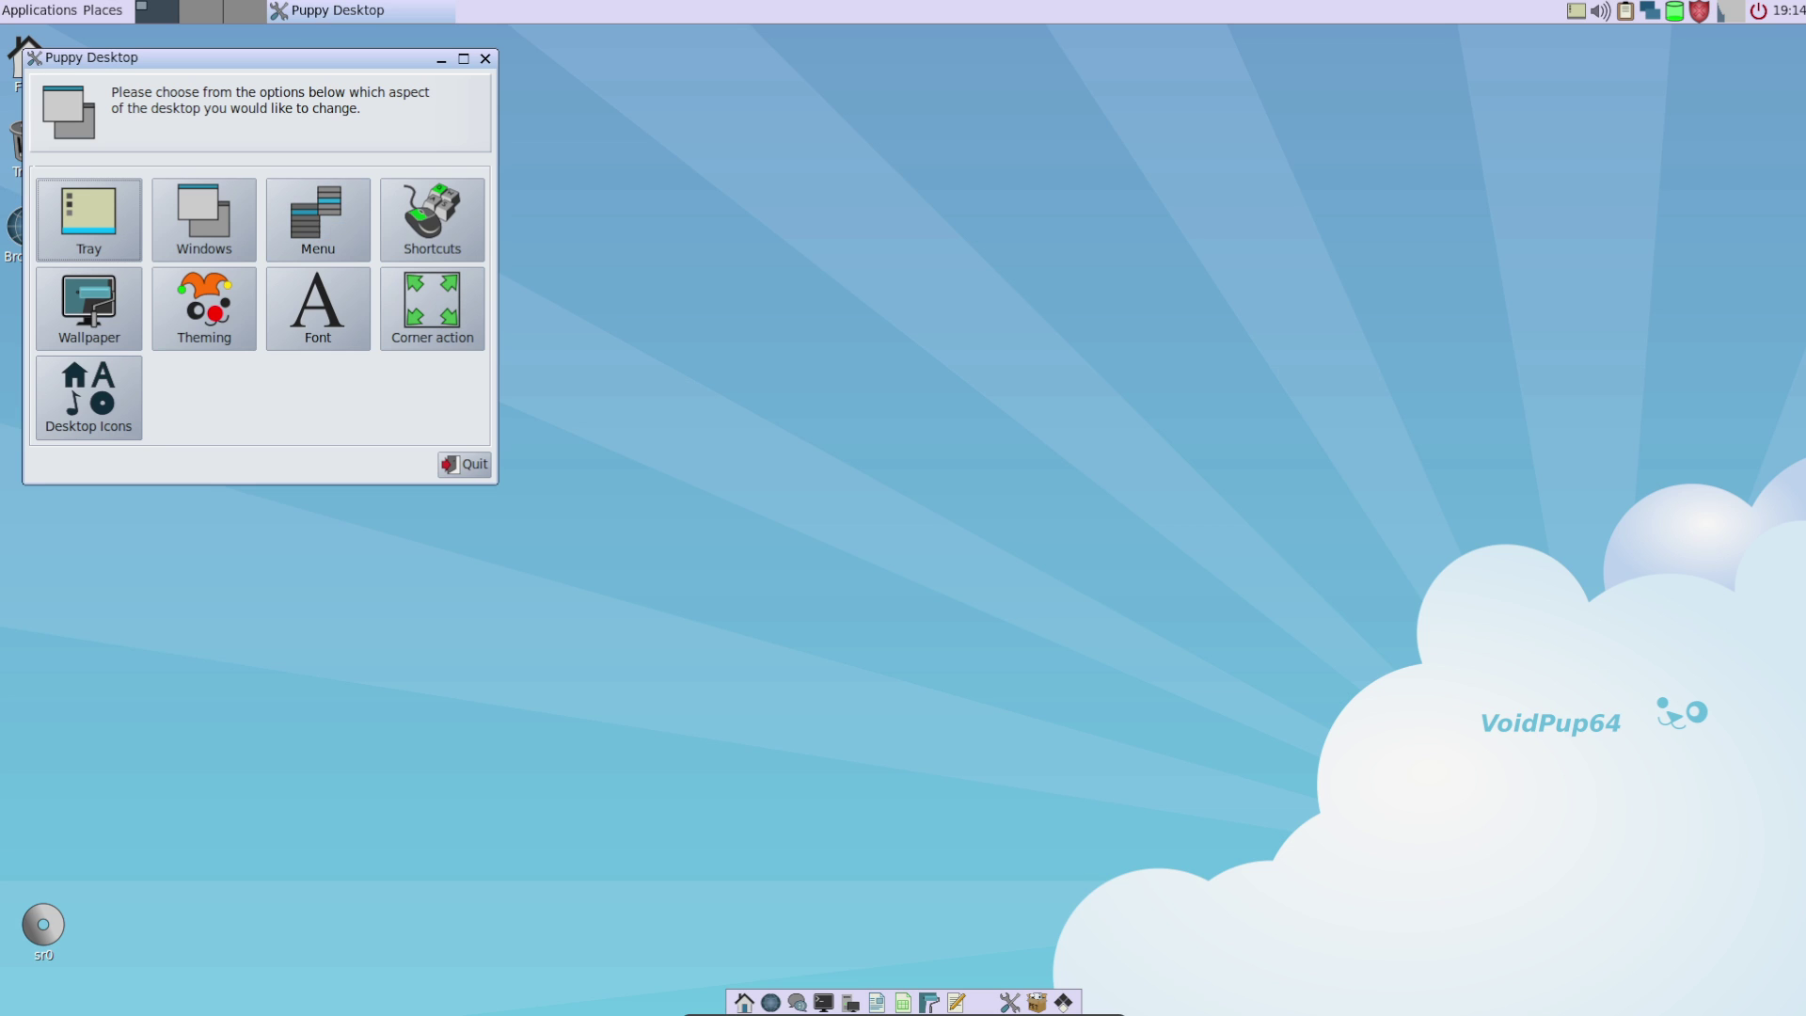
# Step: Review the tray configuration, window settings and menu manager from Puppy Desktop without changing anything
pyautogui.click(663, 387)
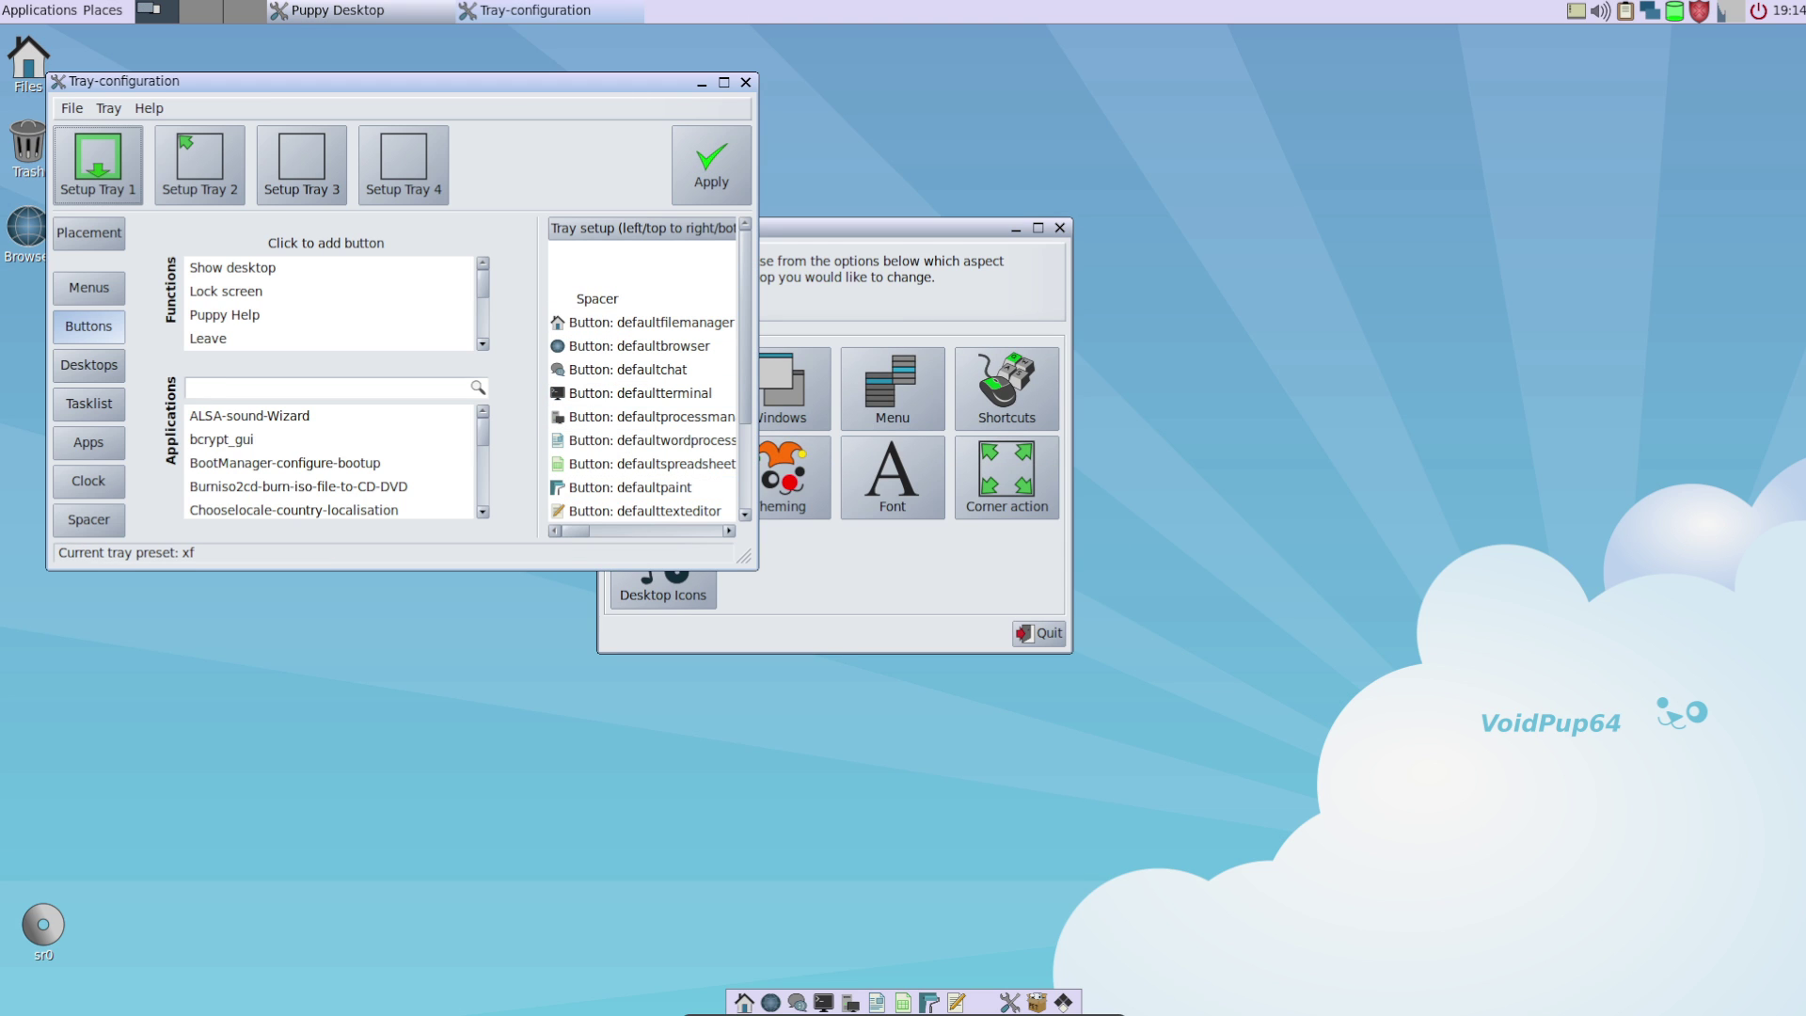
pyautogui.click(744, 81)
pyautogui.click(778, 388)
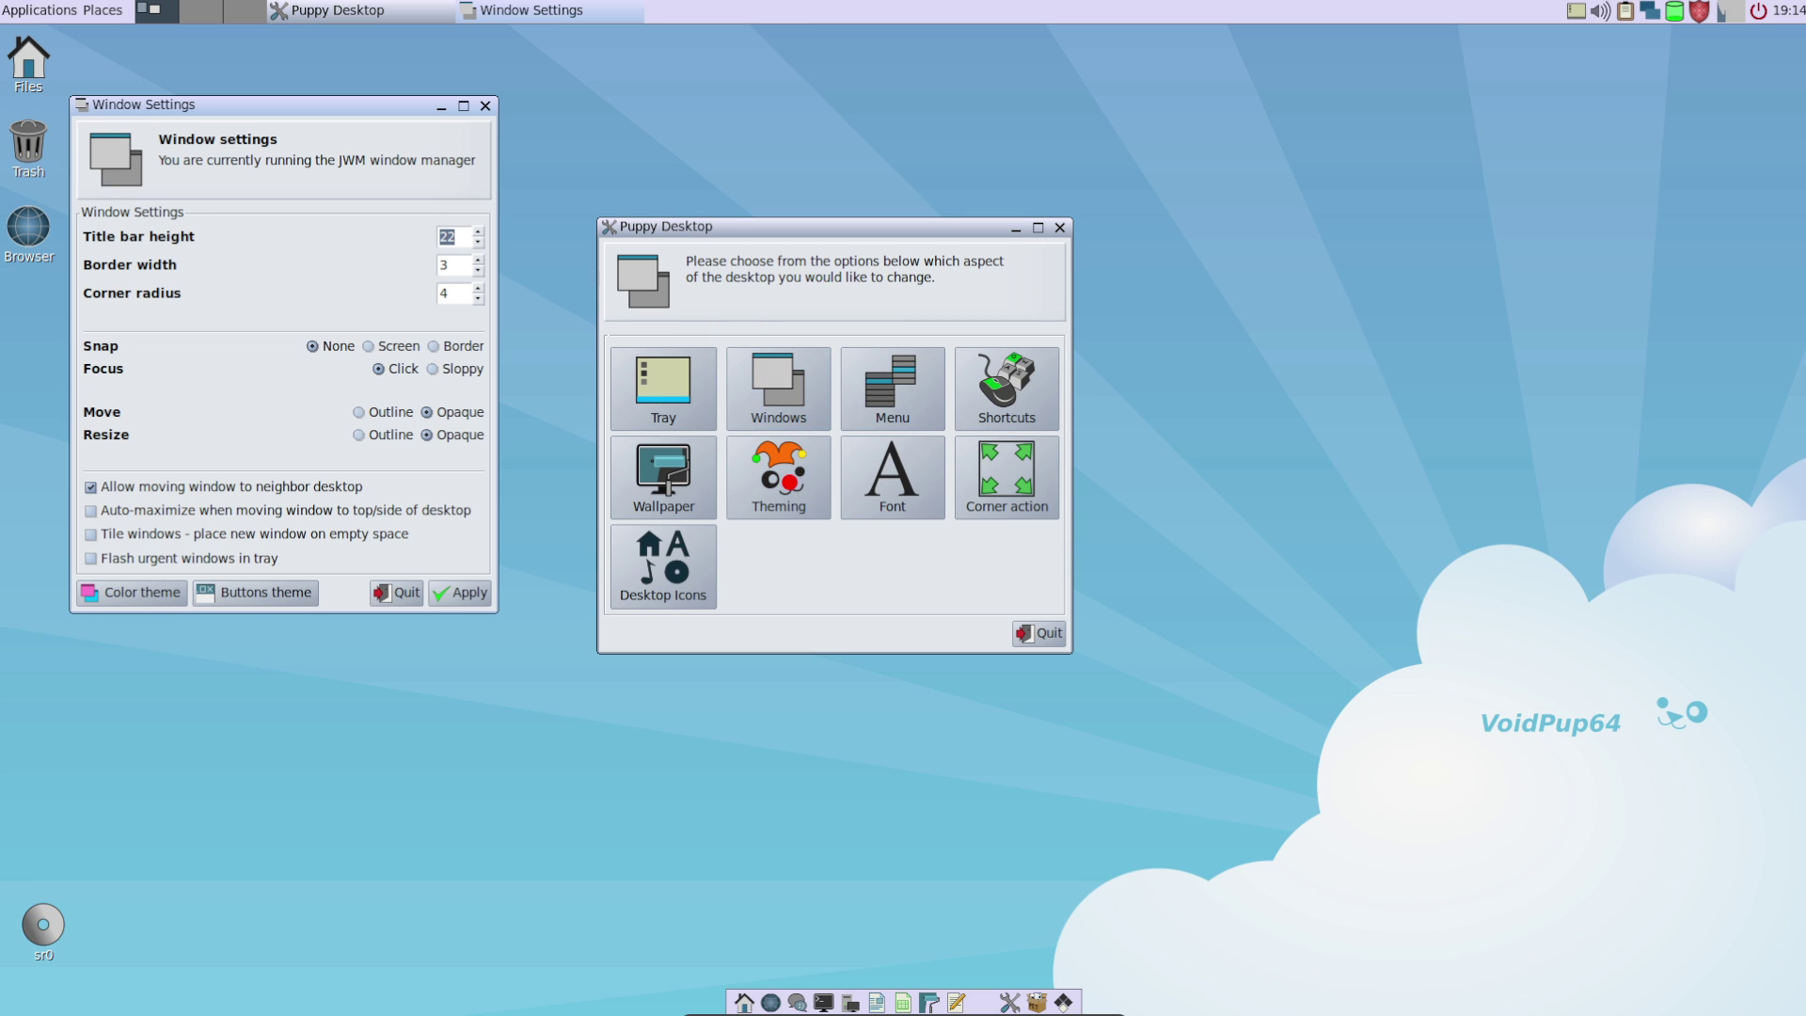
pyautogui.press('Escape')
pyautogui.click(892, 388)
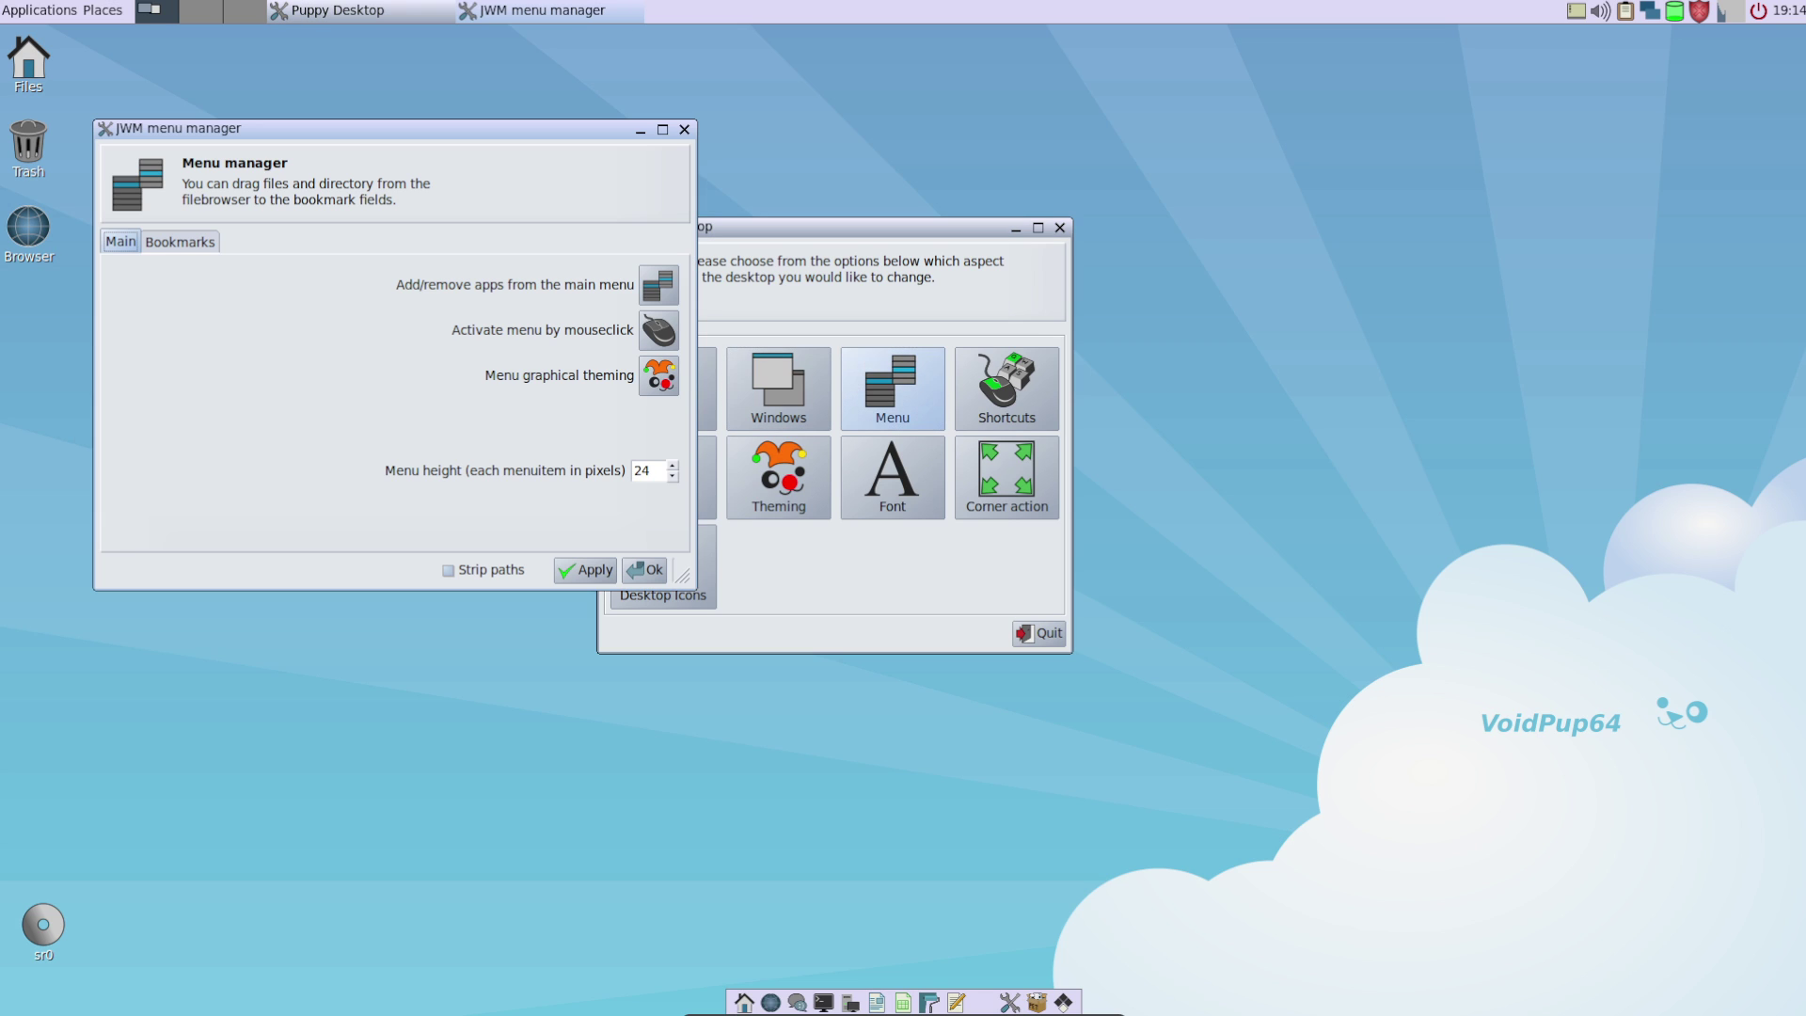
# Step: Review the shortcut, wallpaper and pTheme theming settings from Puppy Desktop without changing anything
pyautogui.press('Escape')
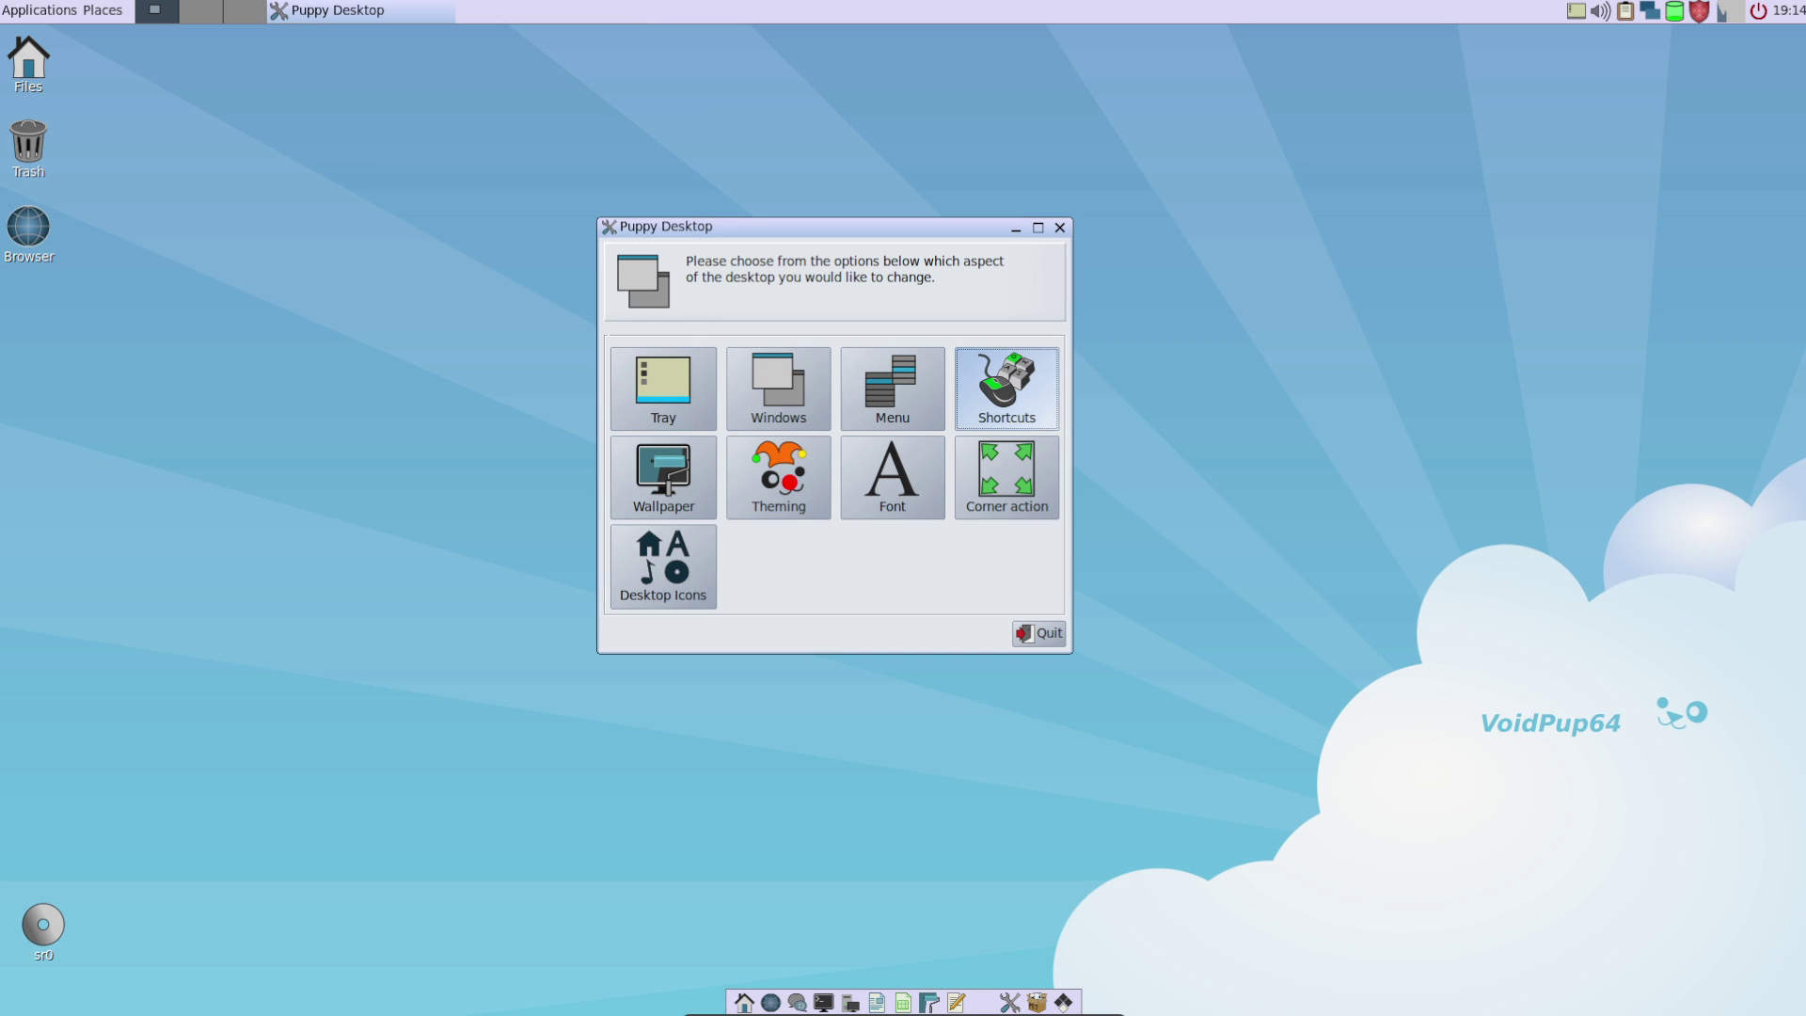
pyautogui.click(1006, 387)
pyautogui.press('Escape')
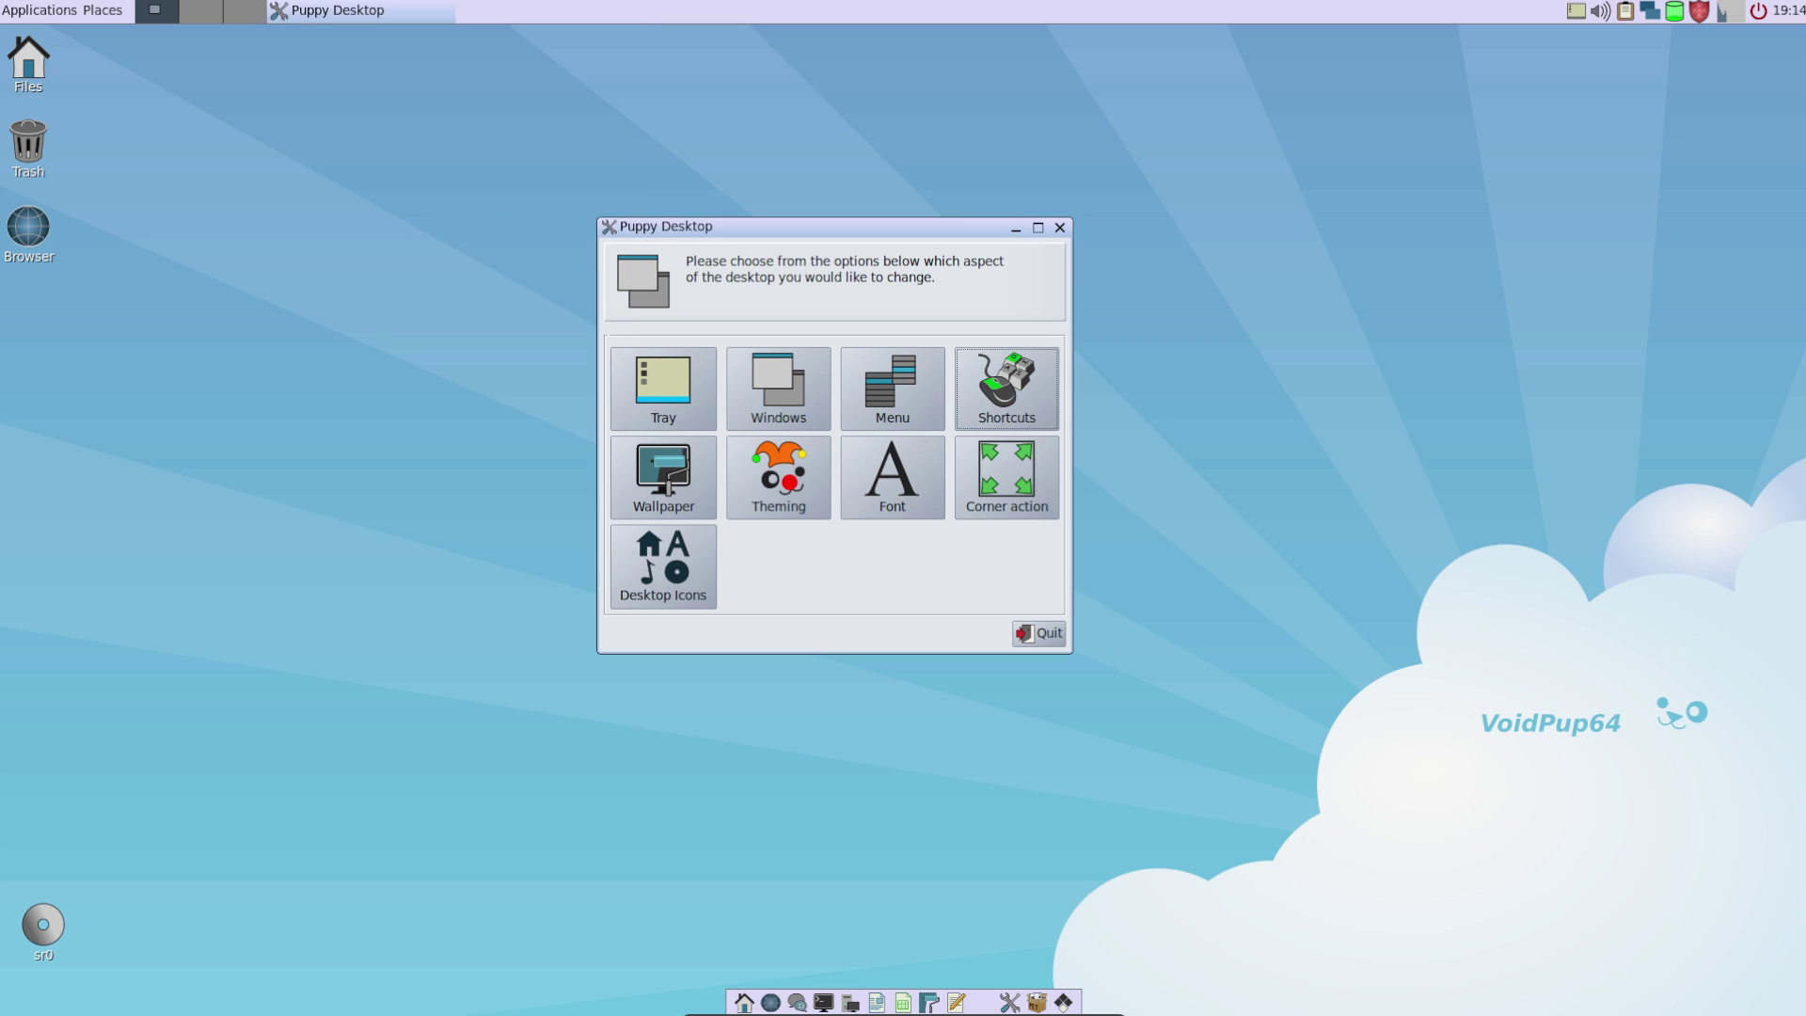
pyautogui.click(663, 477)
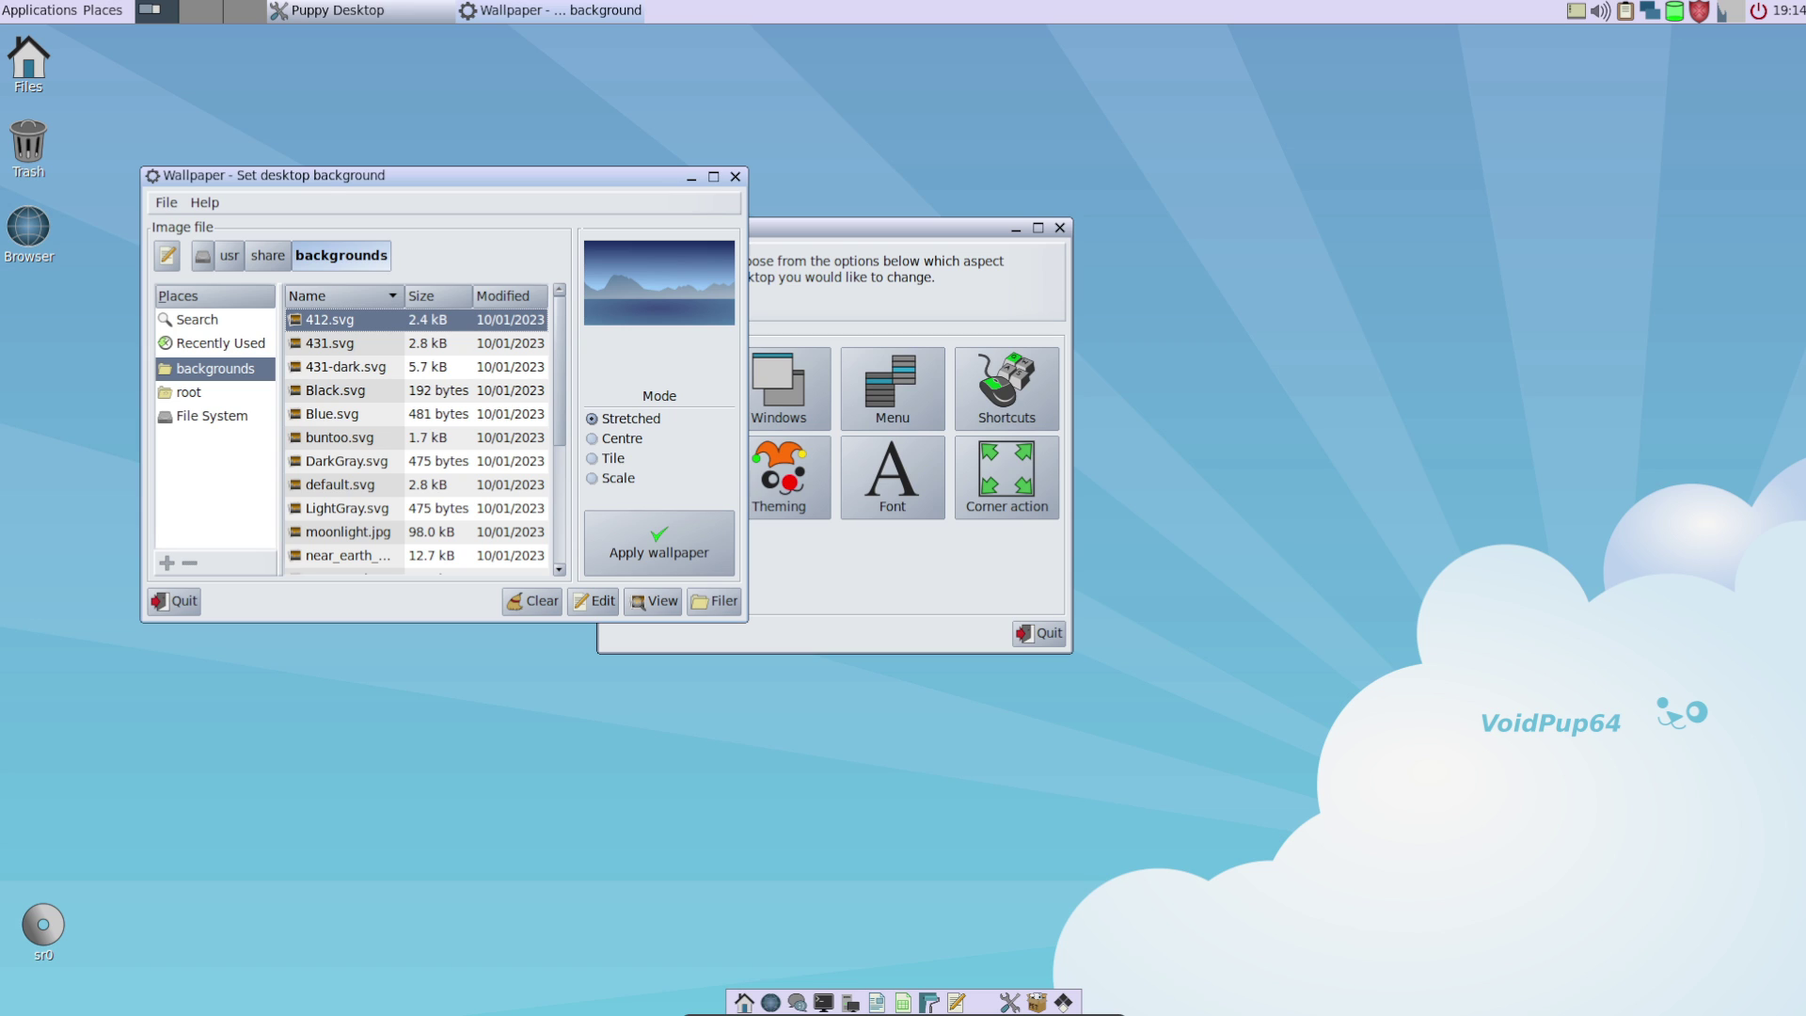
pyautogui.press('Escape')
pyautogui.click(779, 477)
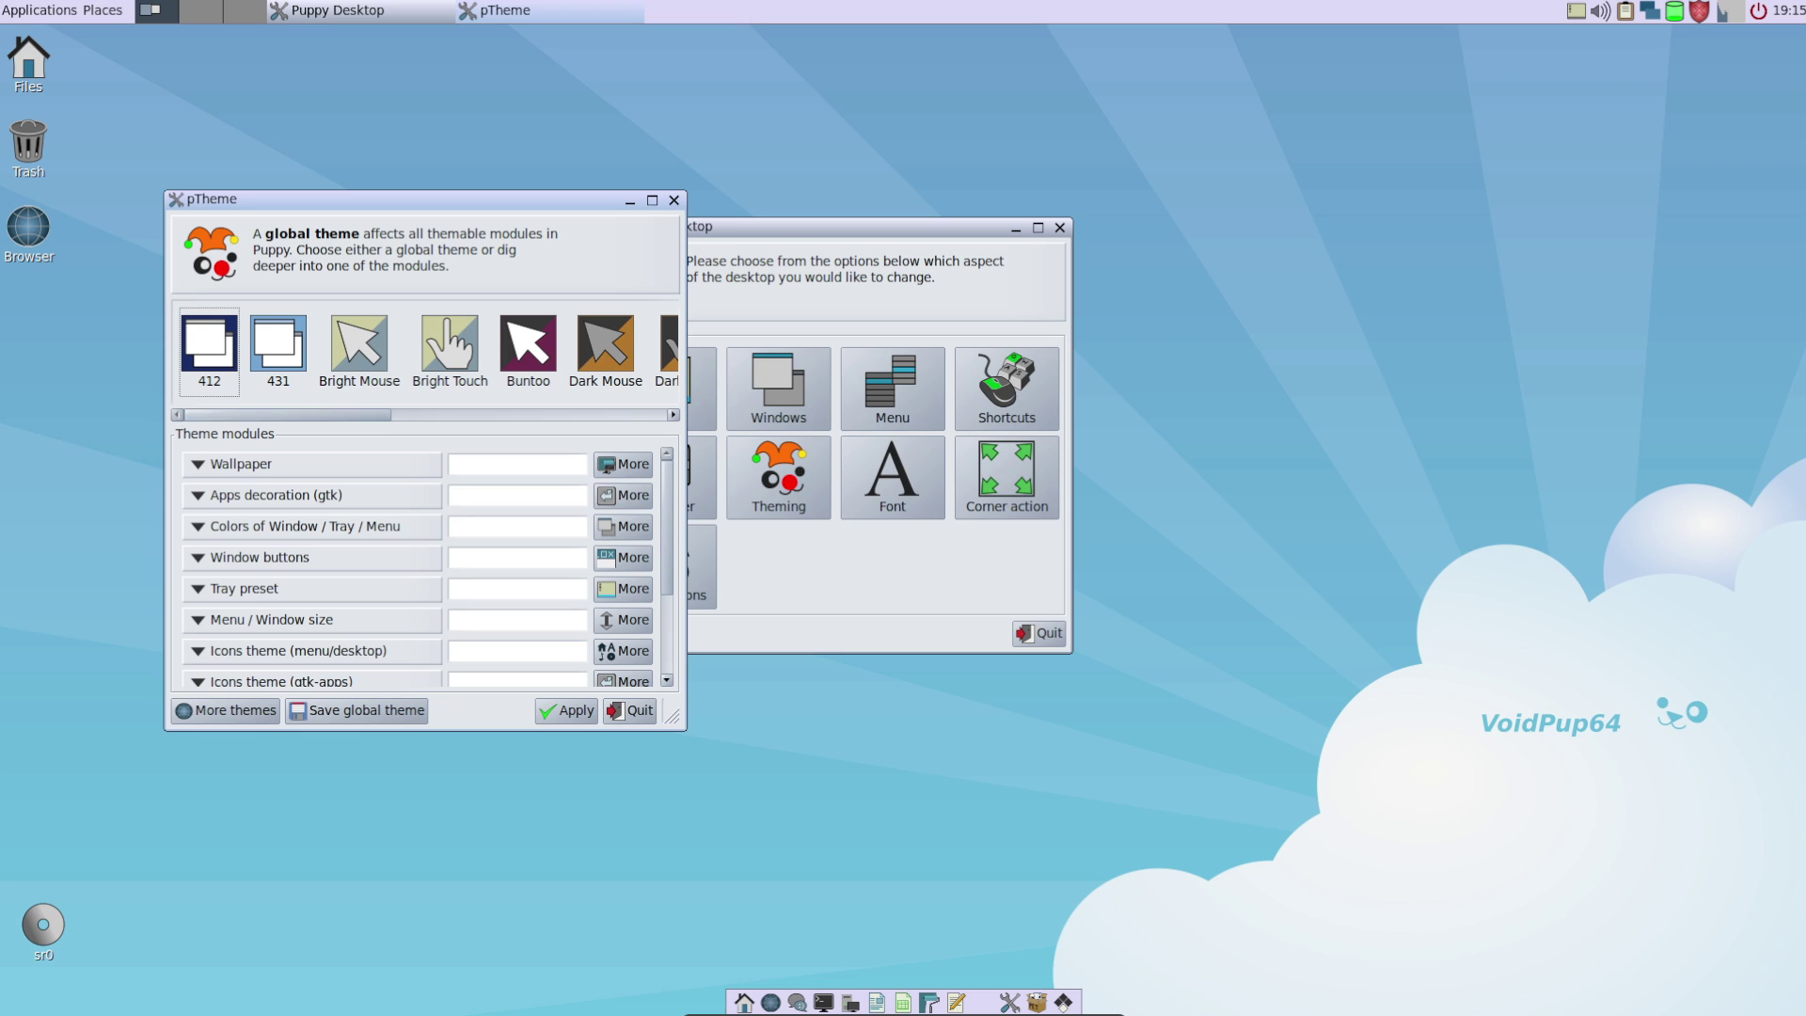
pyautogui.click(674, 200)
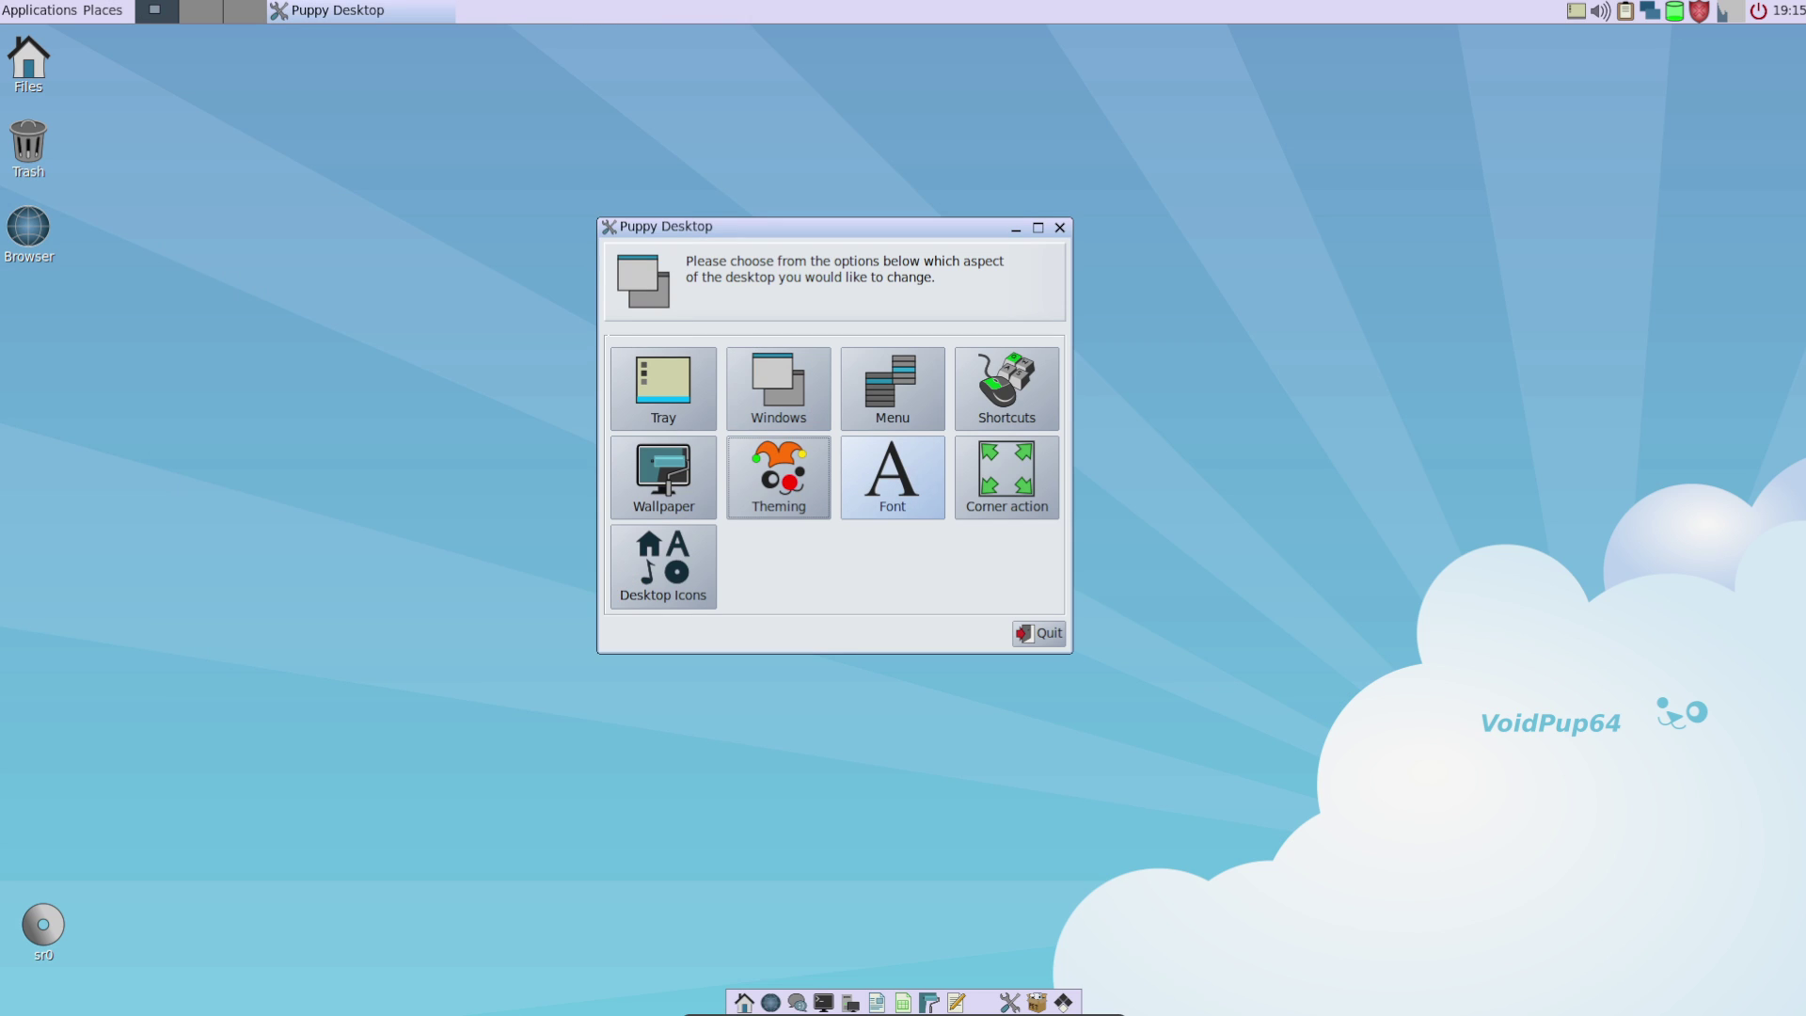
# Step: View the desktop icon themes in Puppy Icon Switcher and quit Puppy Desktop
pyautogui.click(663, 564)
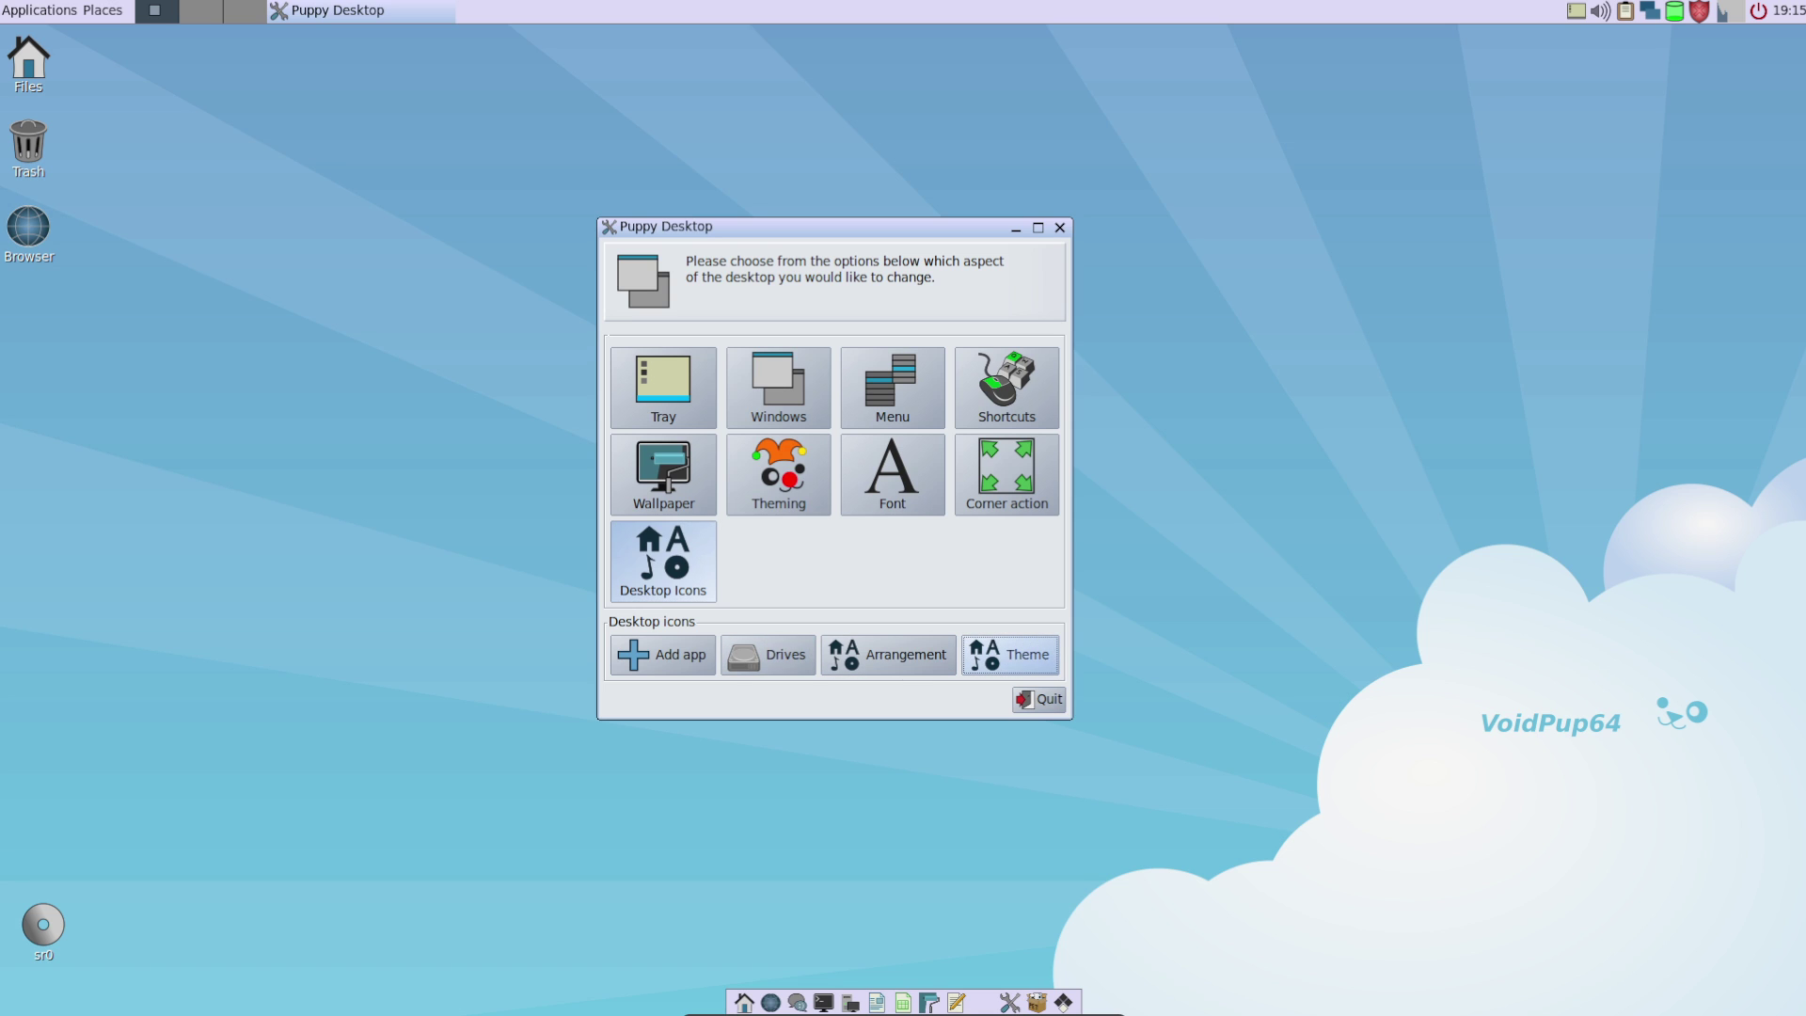
pyautogui.click(1009, 655)
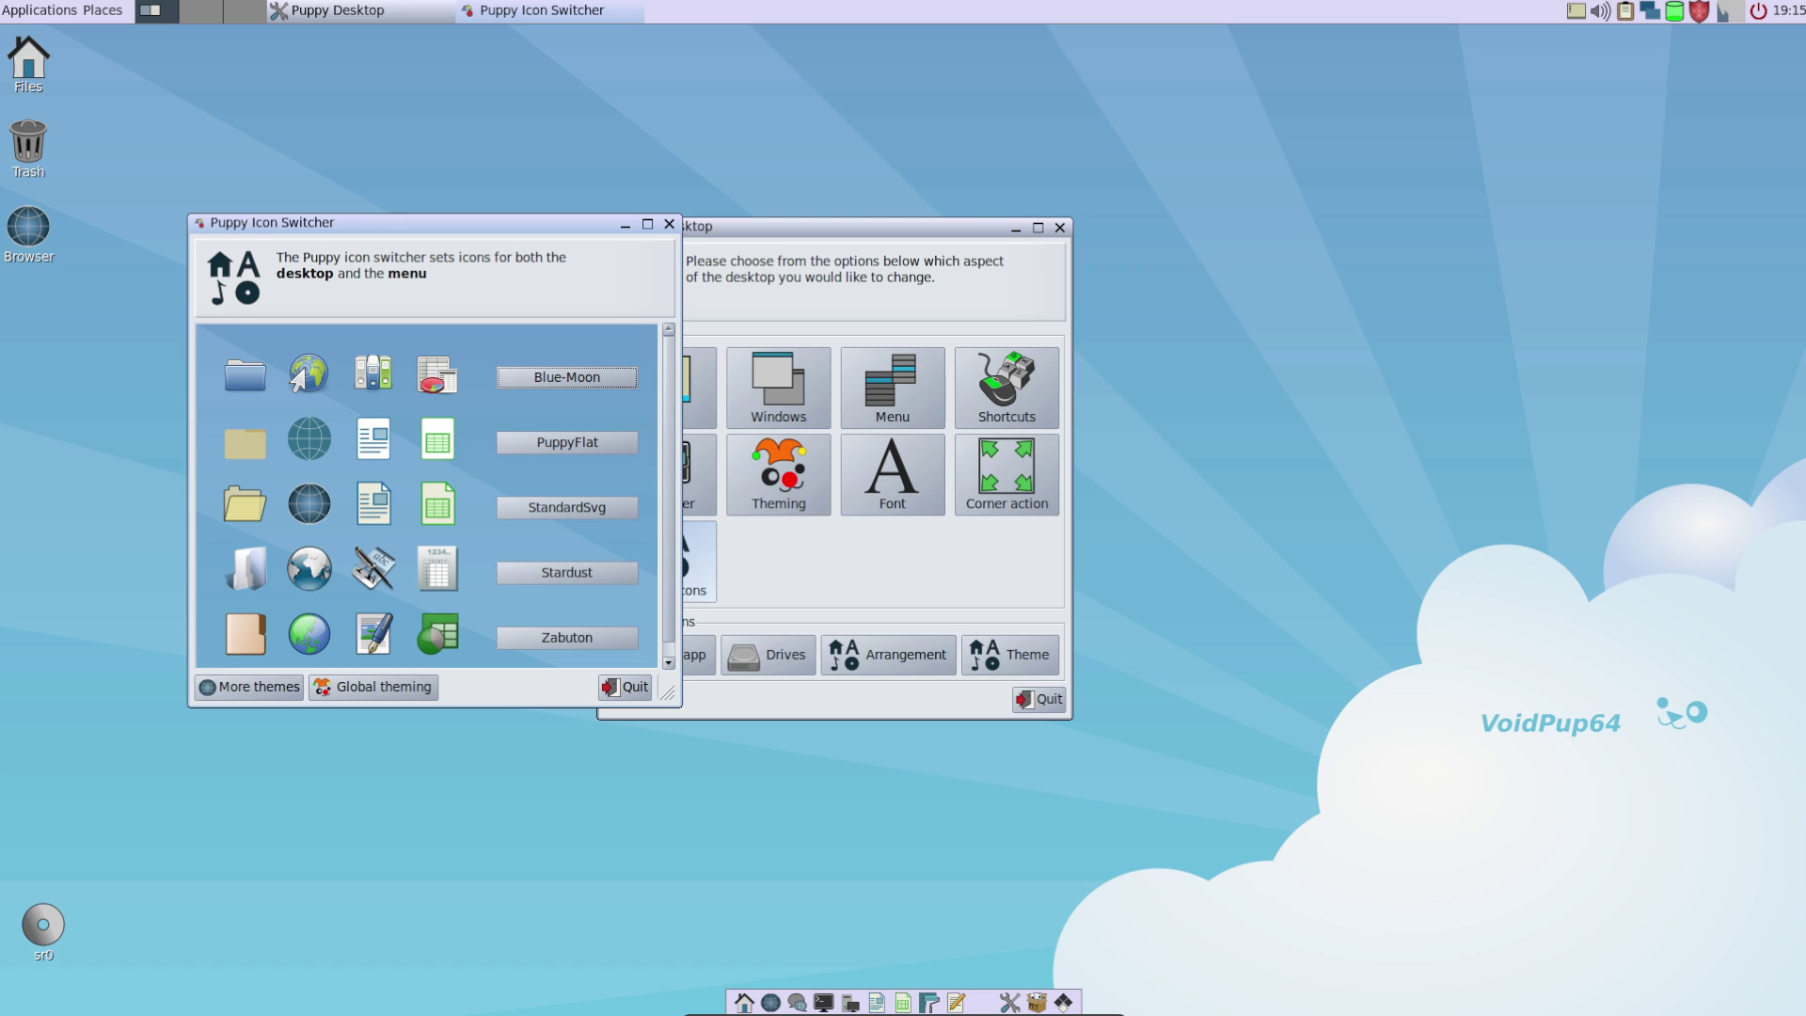
pyautogui.click(669, 224)
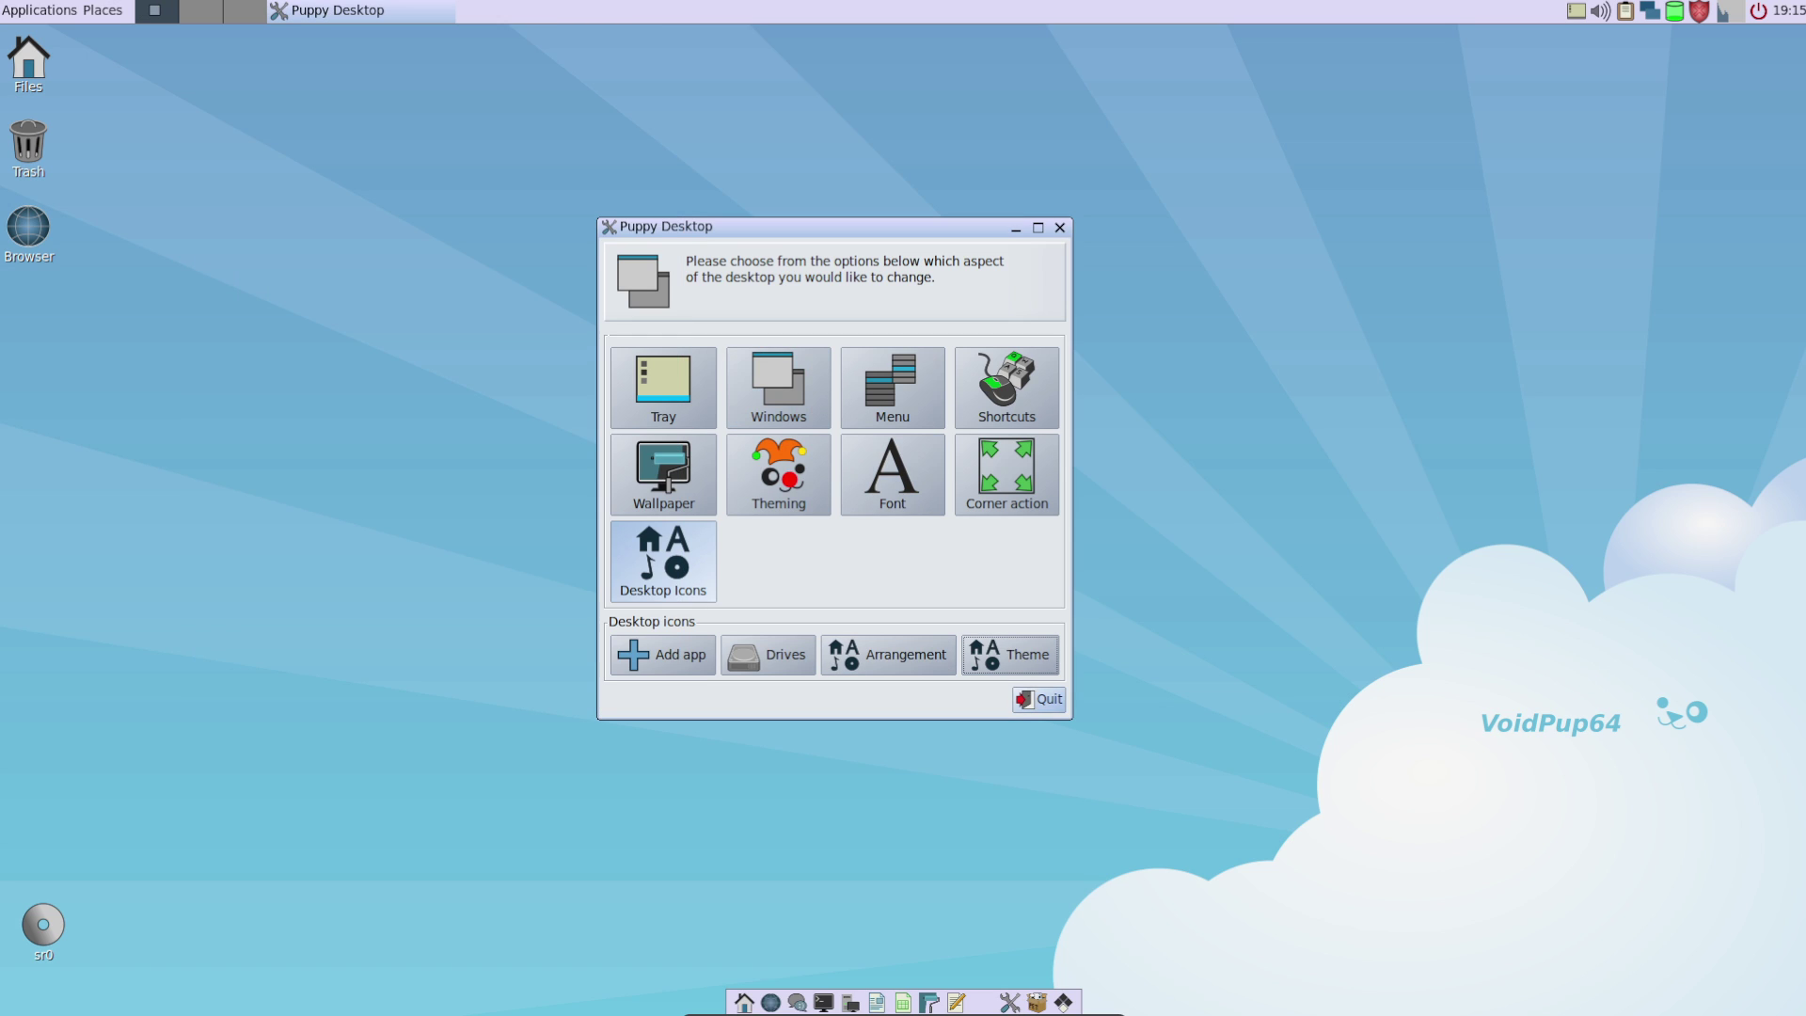
pyautogui.click(1038, 699)
# Step: Open PupClockset manager and review its JWM clock formats, font and action options, and help
pyautogui.click(40, 9)
pyautogui.moveTo(53, 37)
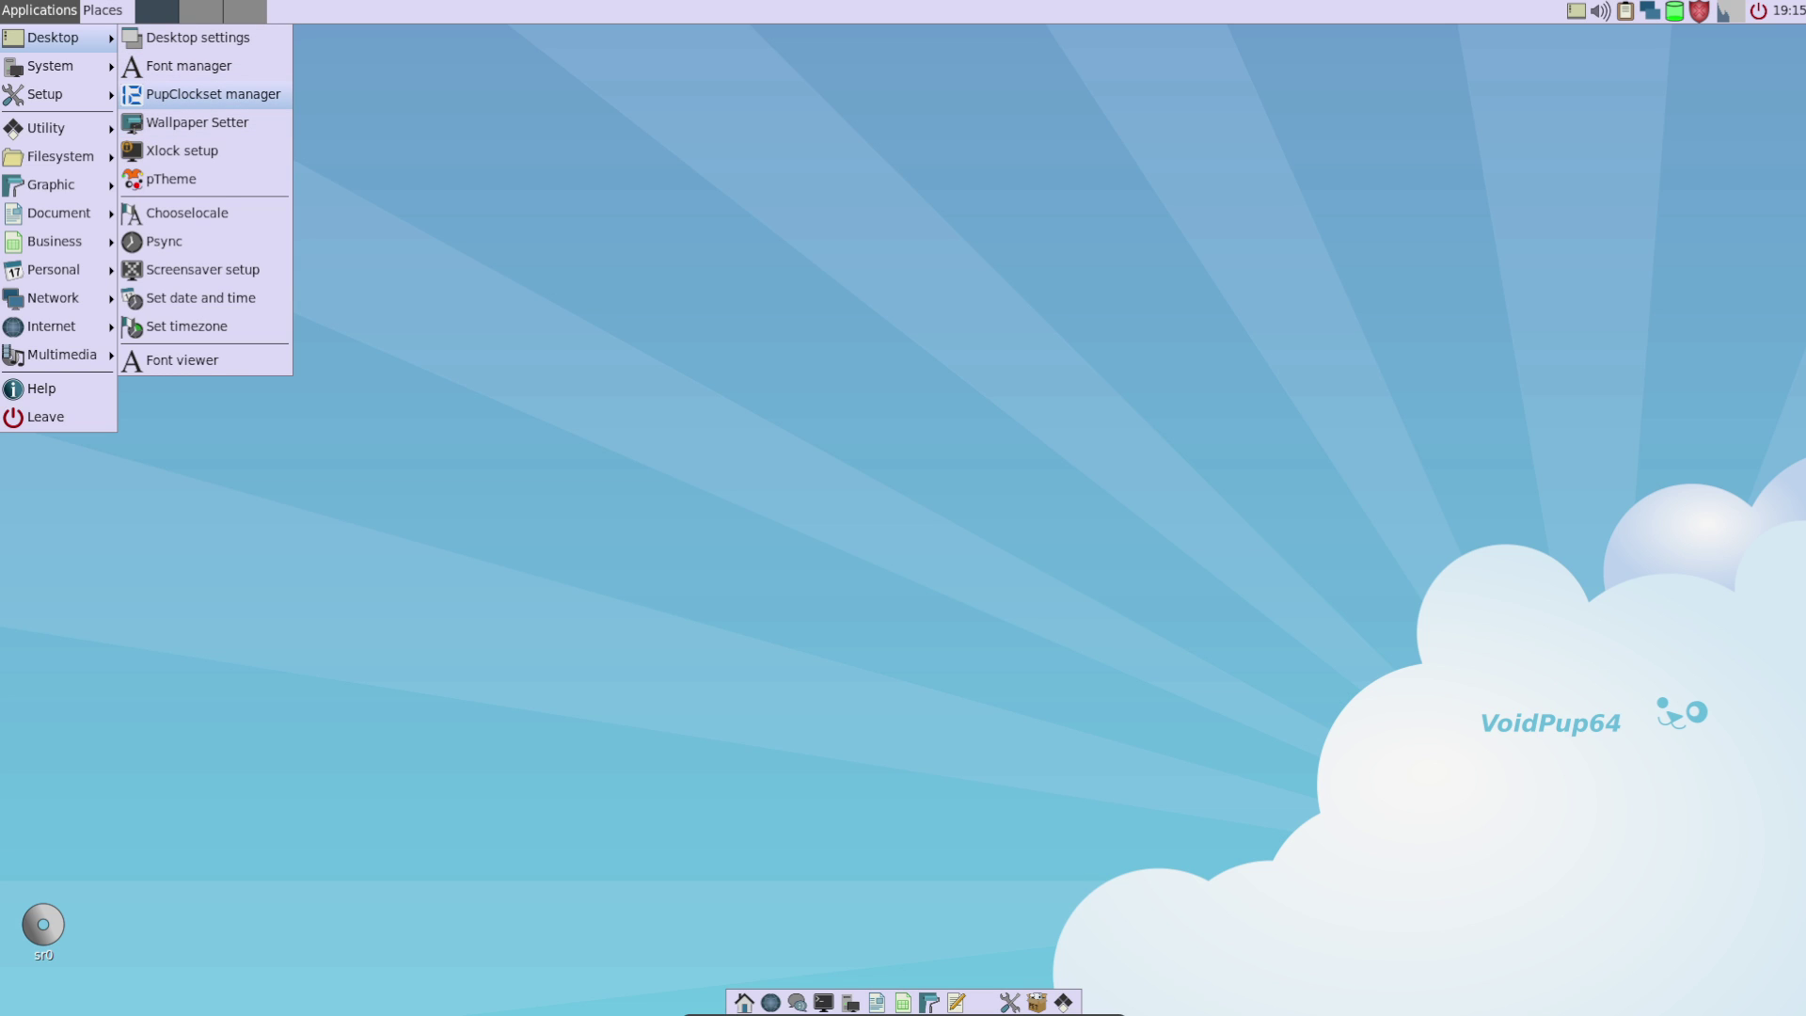
pyautogui.click(213, 94)
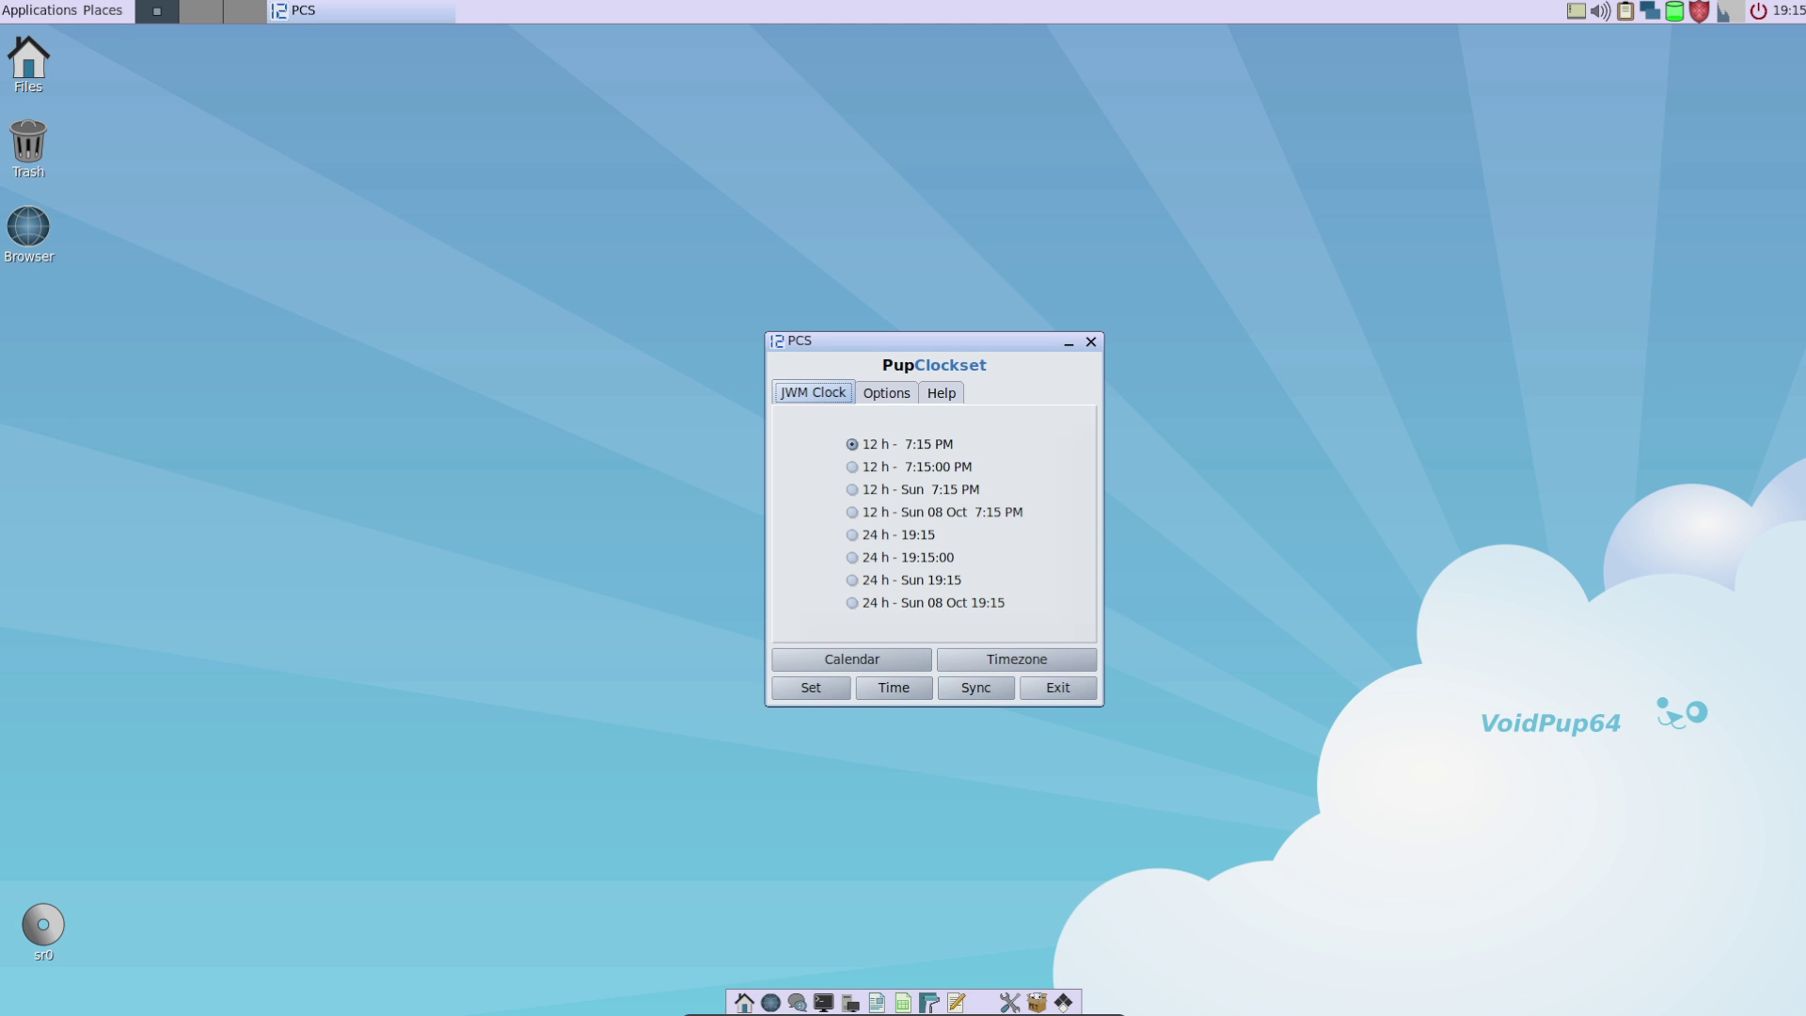
pyautogui.click(886, 393)
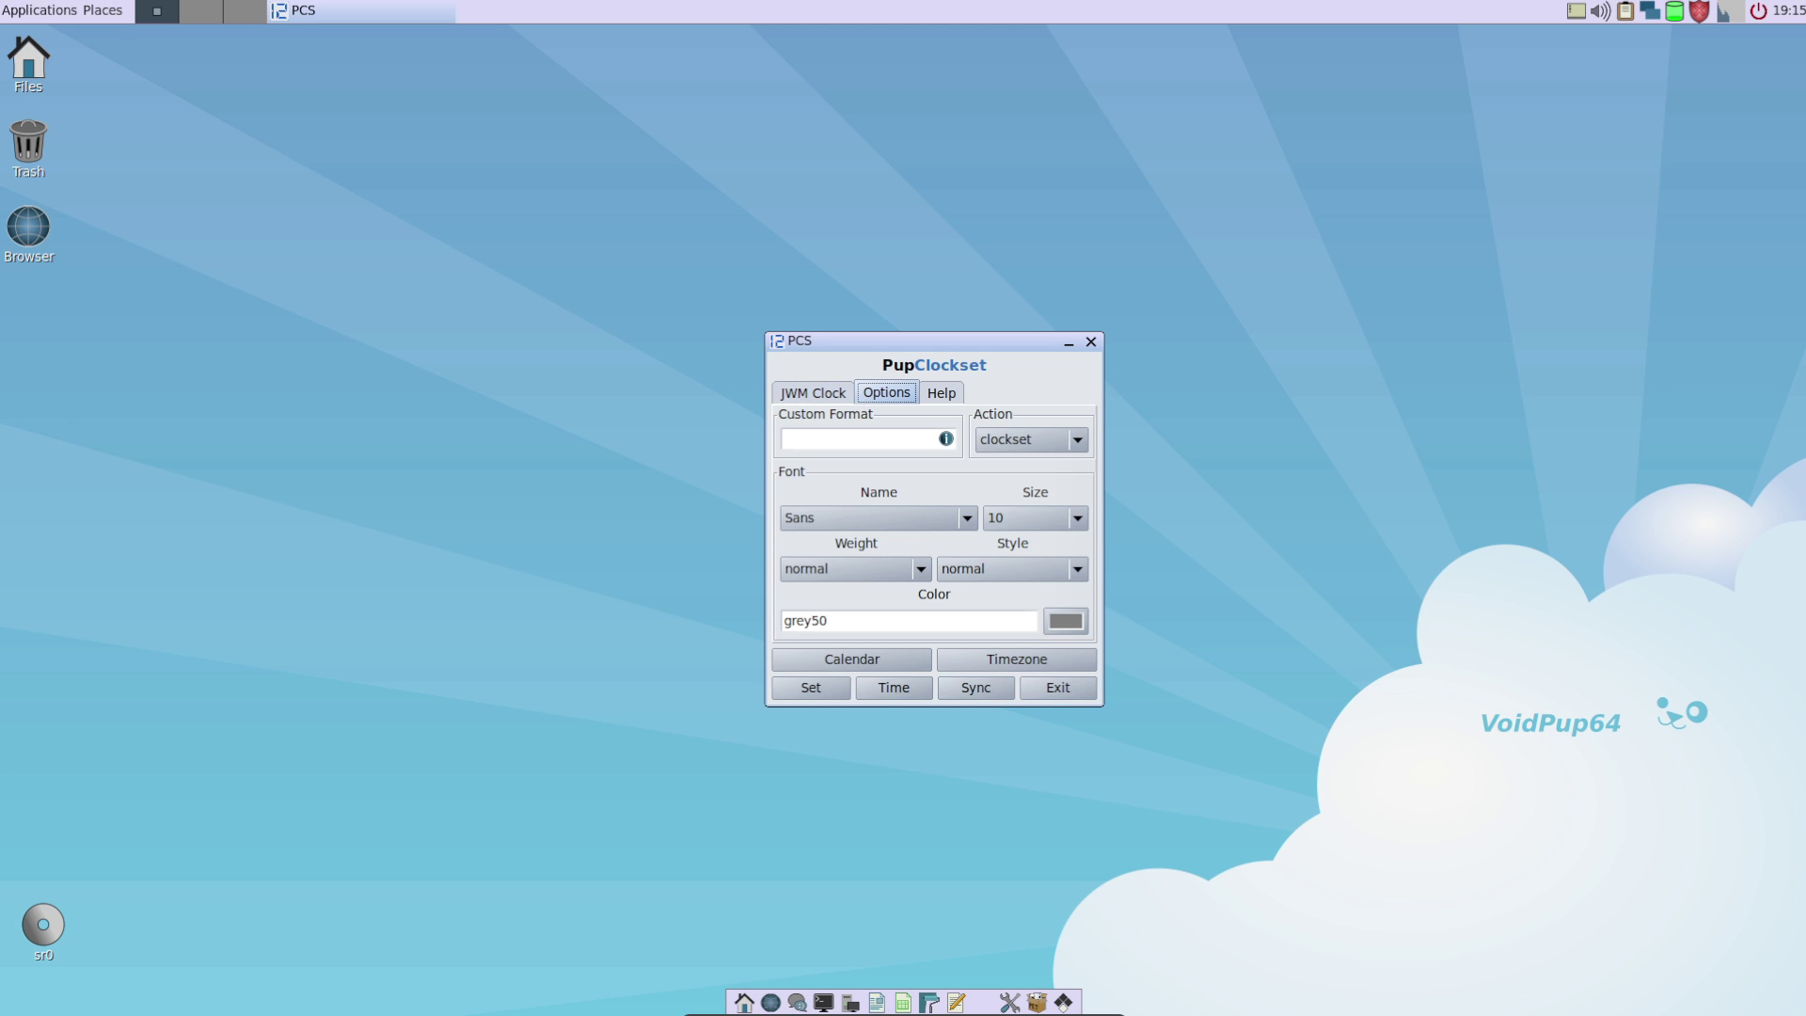
pyautogui.click(812, 393)
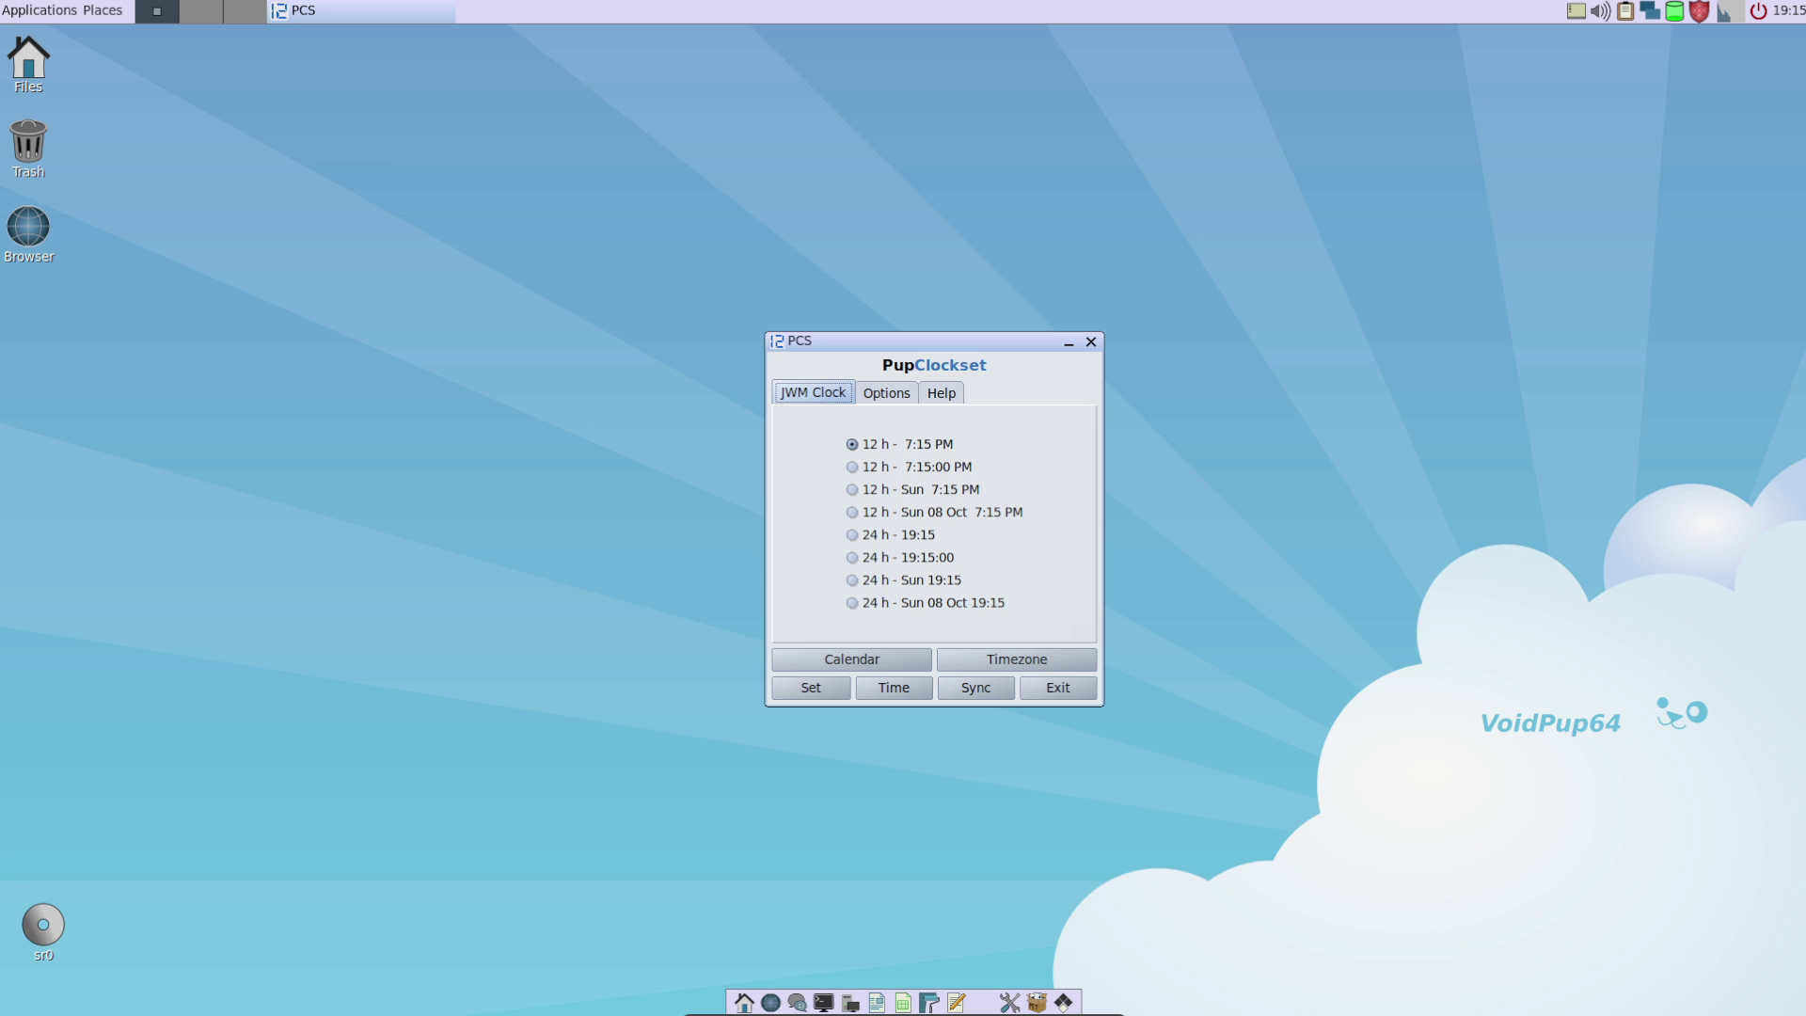
pyautogui.click(886, 393)
pyautogui.click(941, 393)
pyautogui.click(812, 393)
pyautogui.click(886, 393)
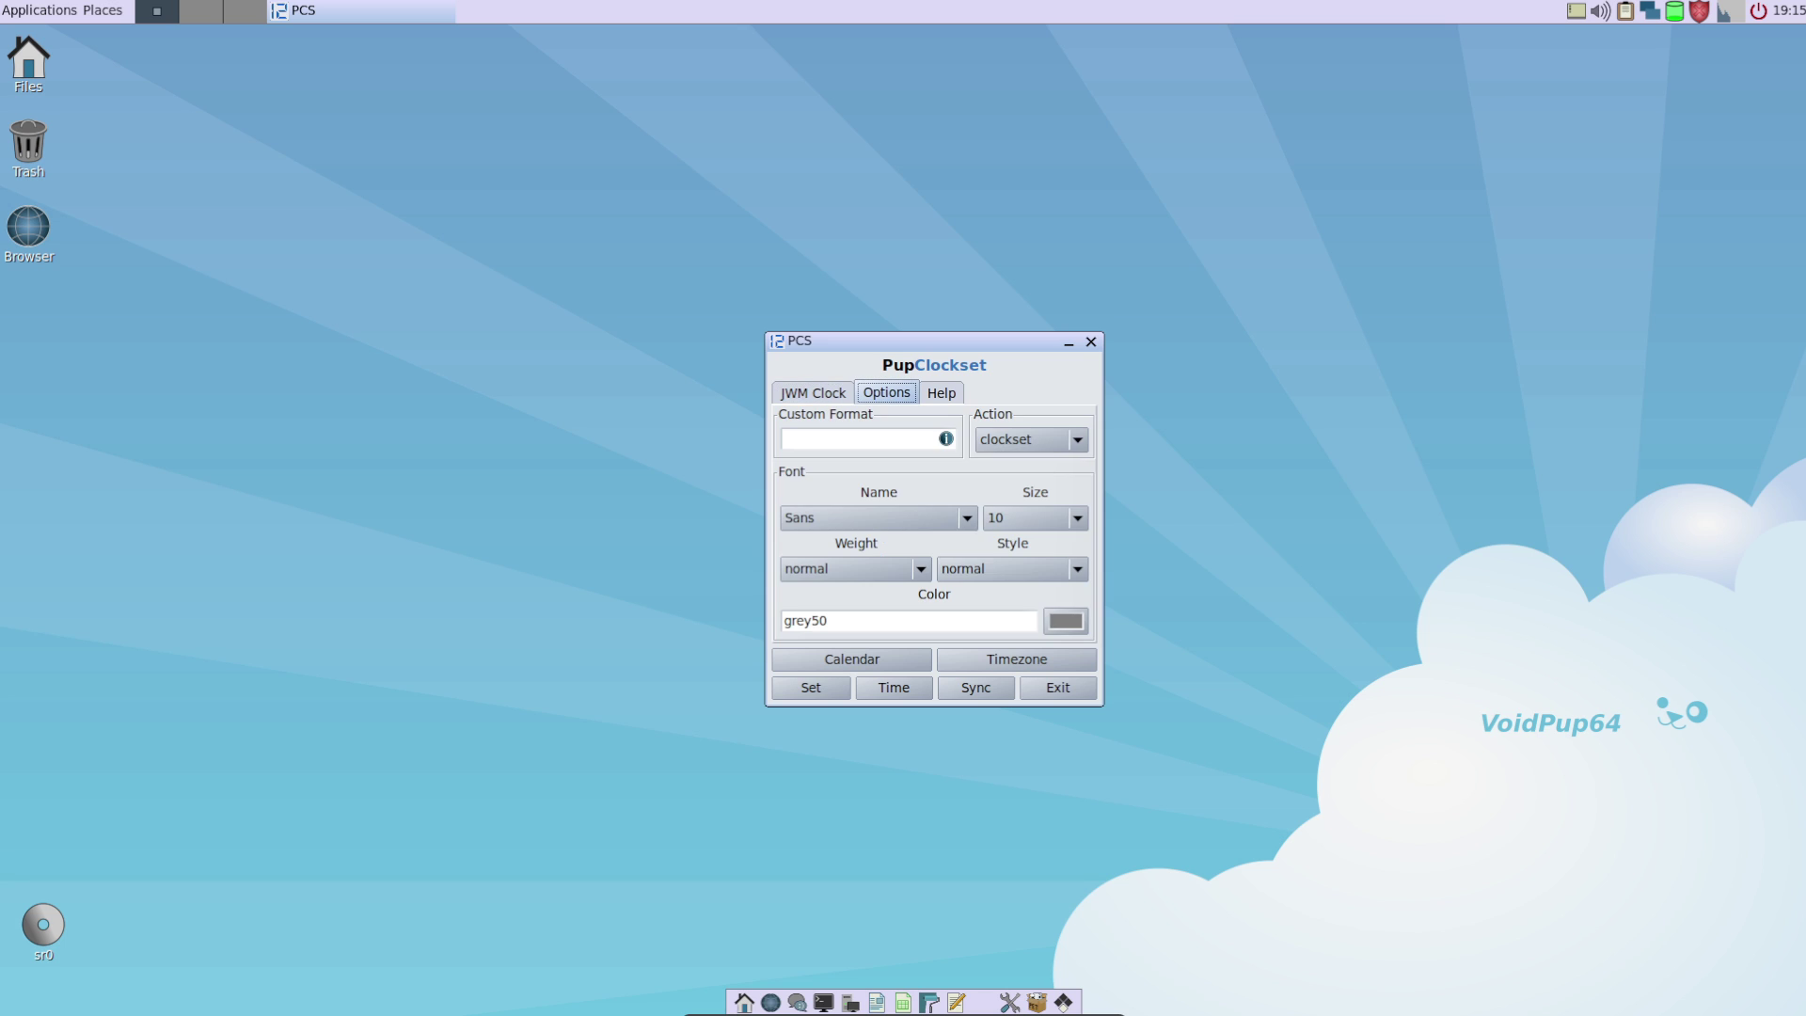
# Step: Look through the Multimedia and Document applications from the desktop and close PupClockset
pyautogui.rightClick(580, 371)
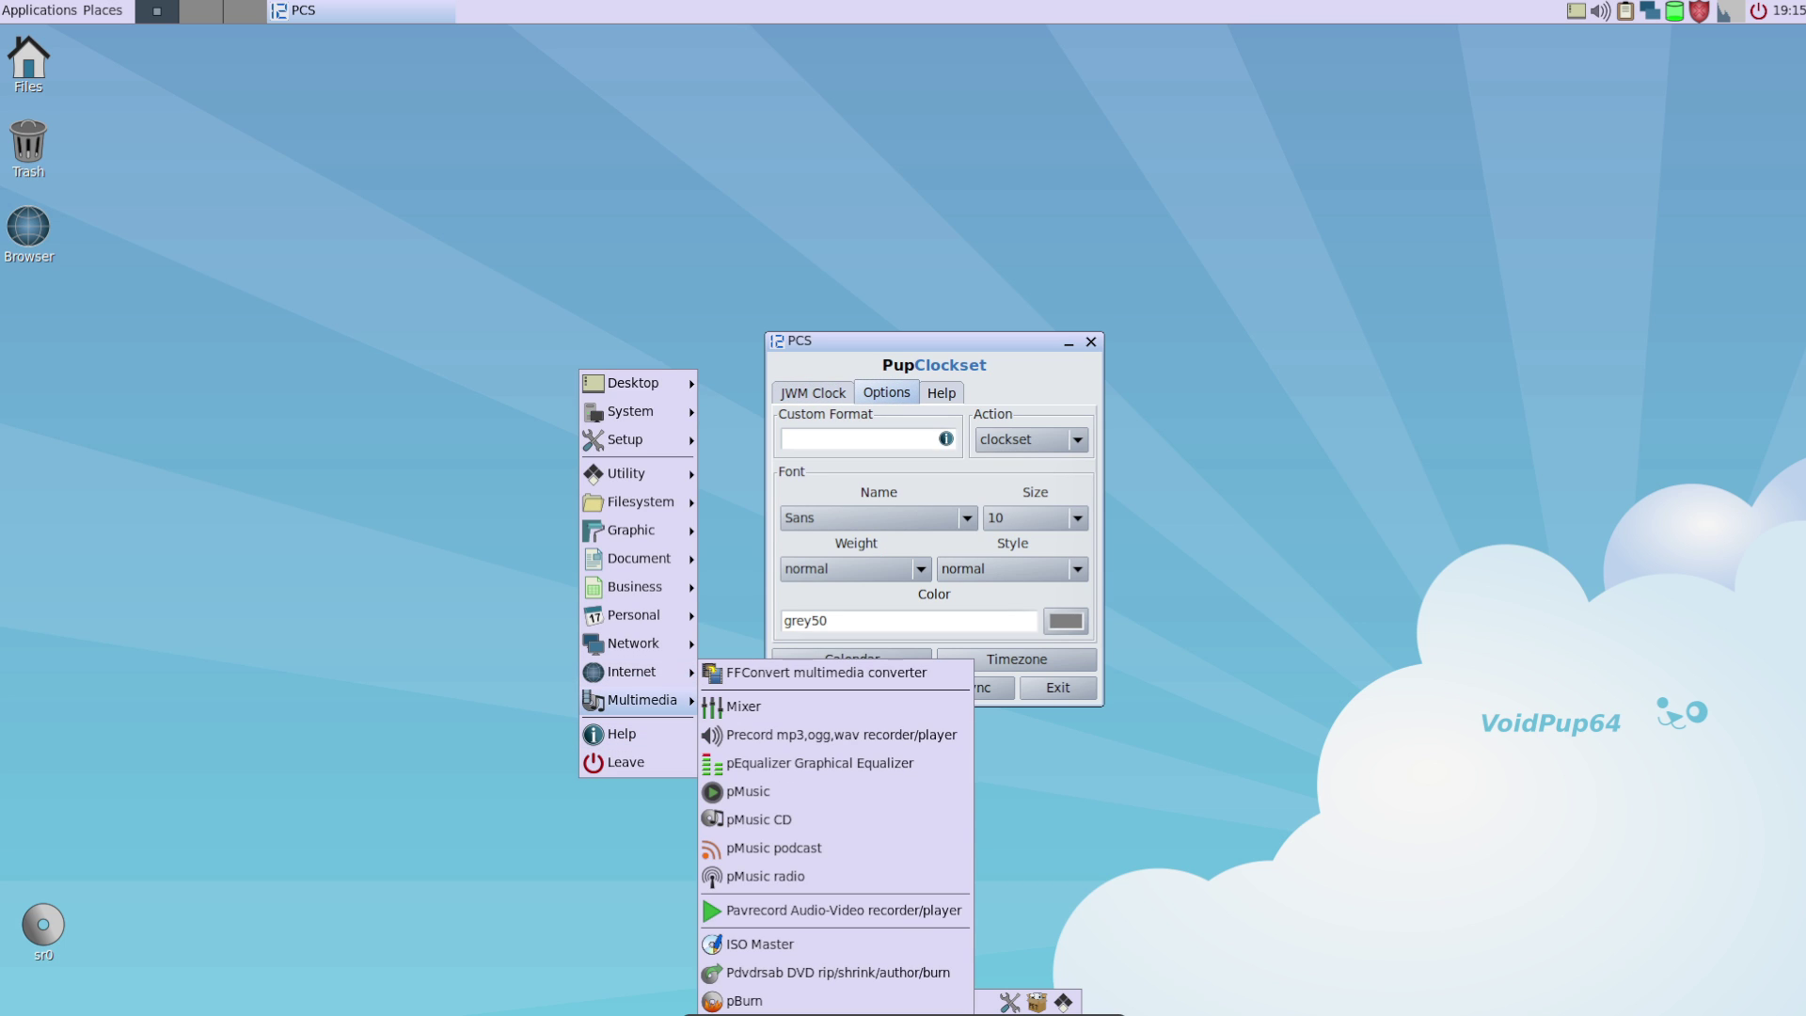
pyautogui.moveTo(640, 671)
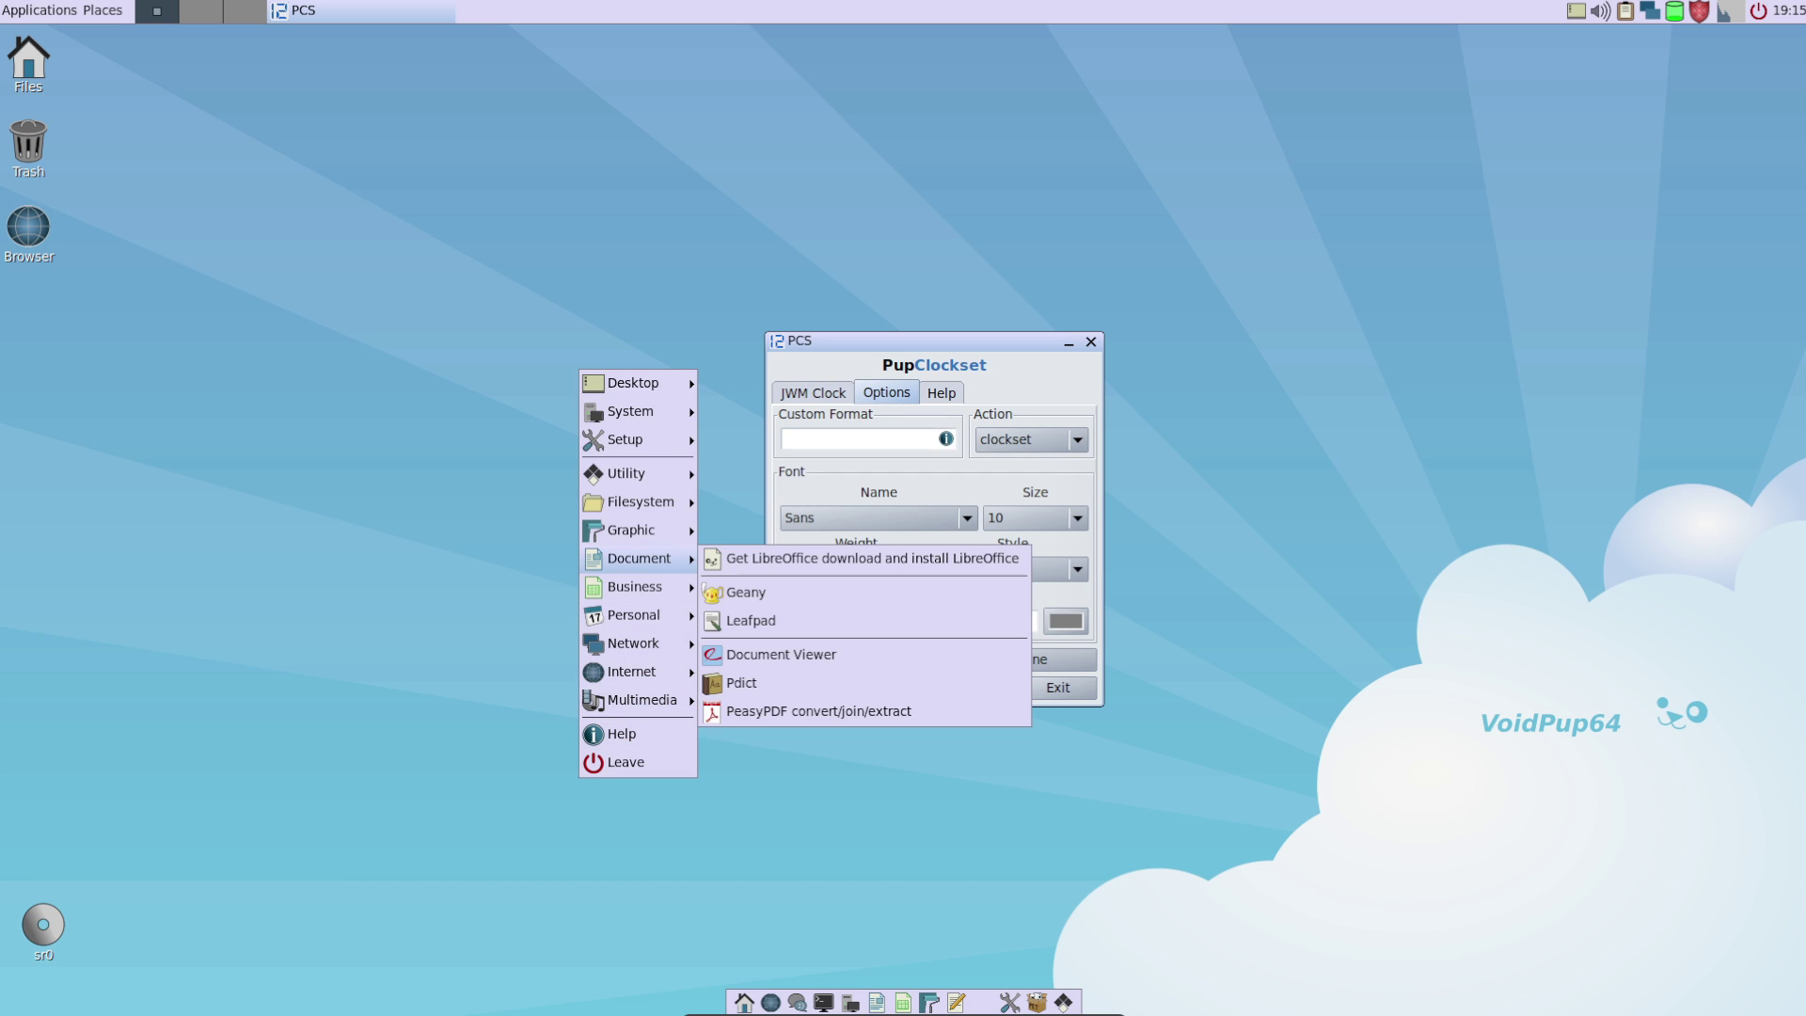
pyautogui.press('Escape')
pyautogui.click(1091, 343)
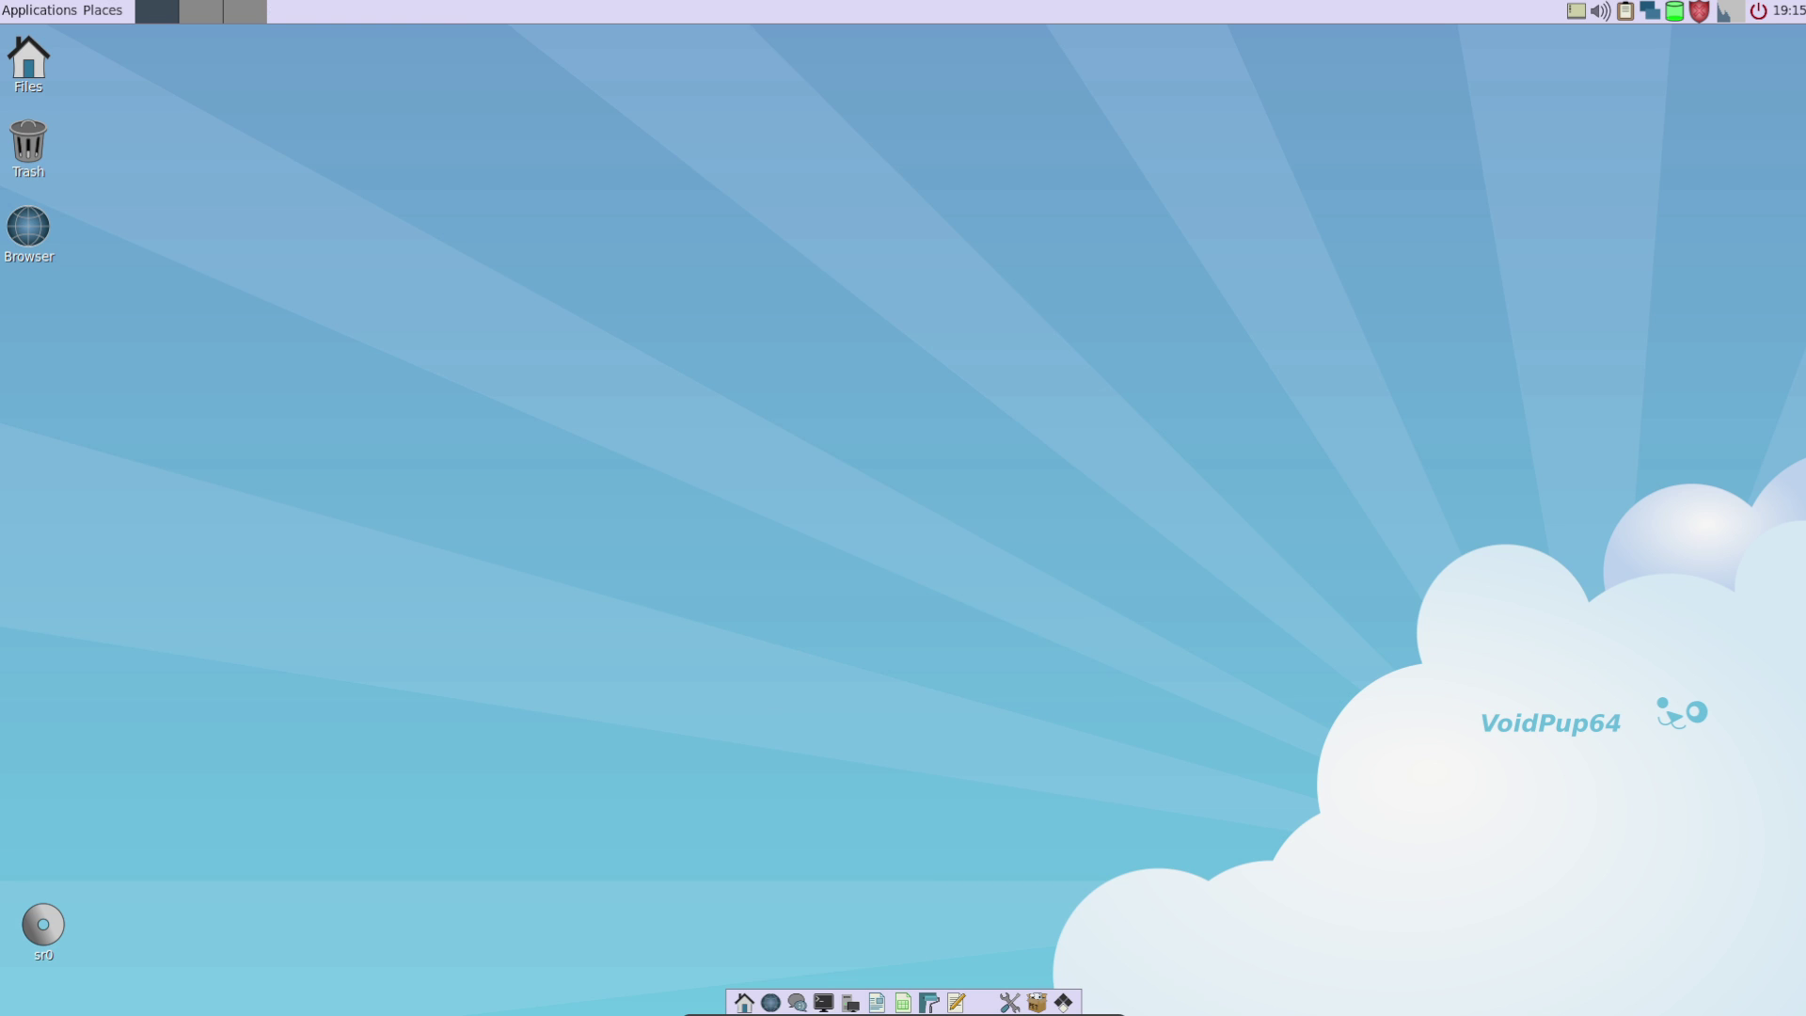
# Step: Look through the System applications, open the CPU Frequency Scaling Tool and dismiss its information dialog
pyautogui.hotkey('alt', 'F1')
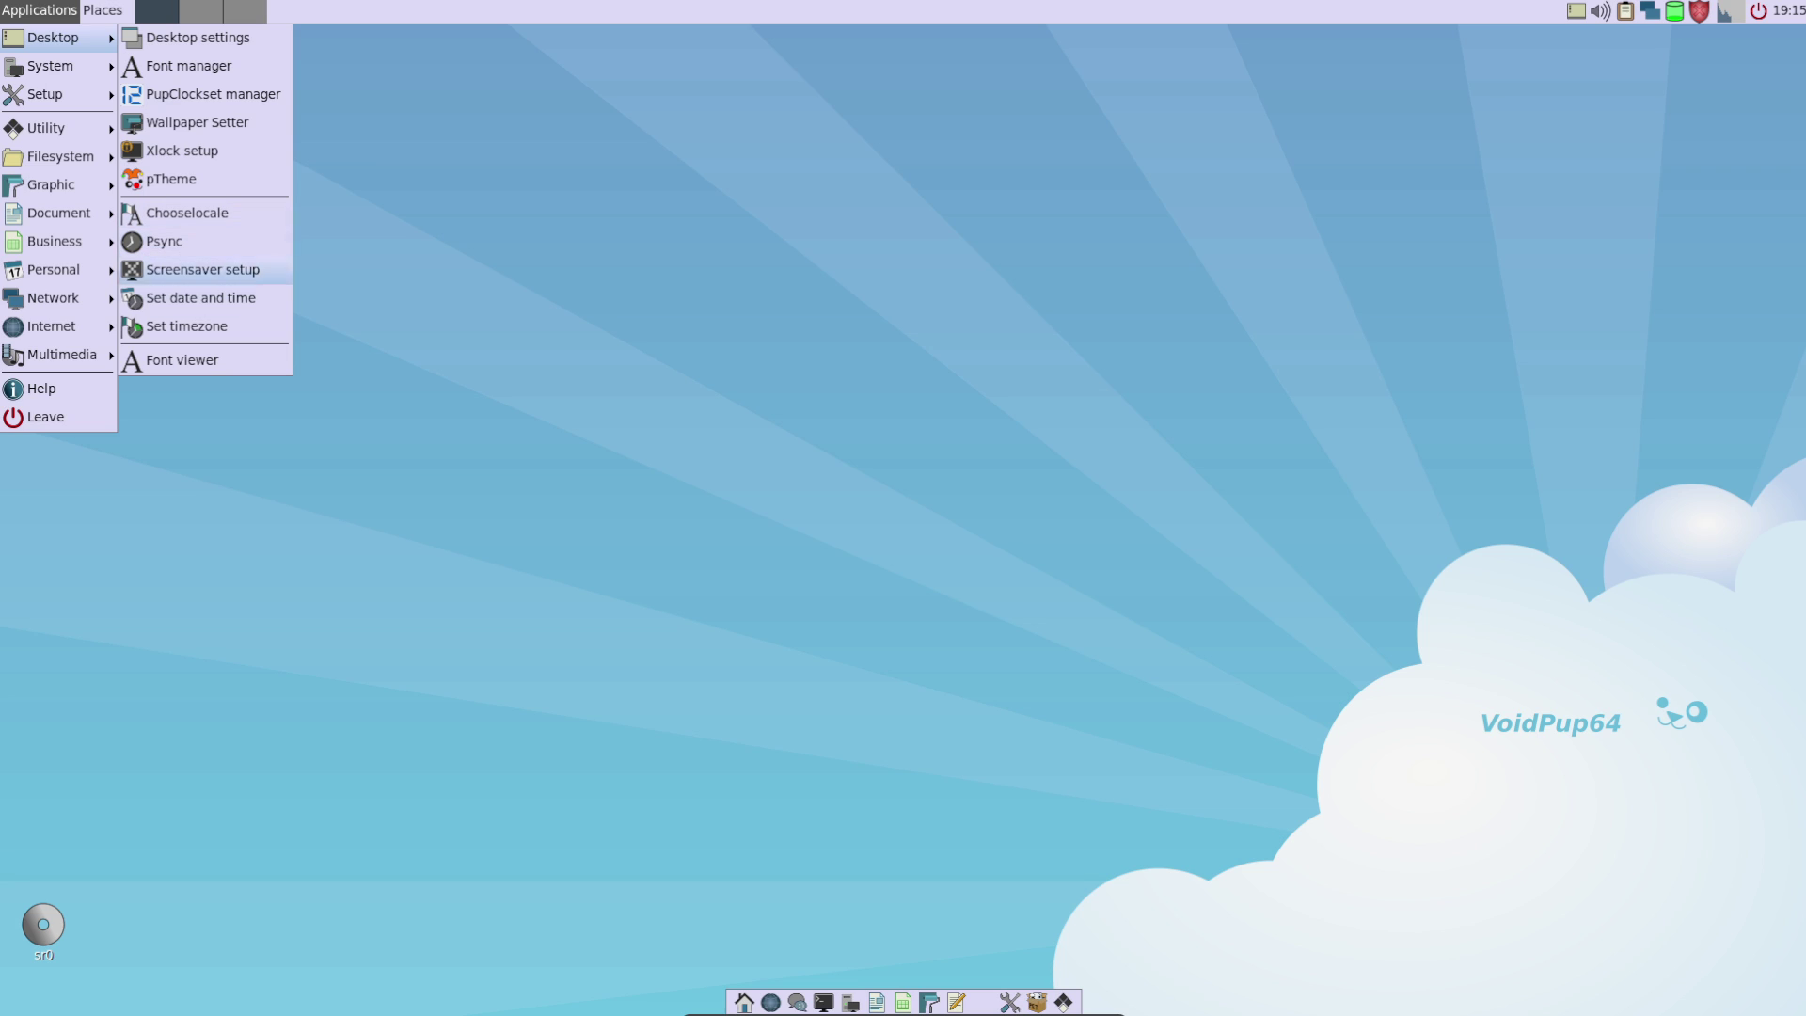
pyautogui.moveTo(52, 65)
pyautogui.press('Up')
pyautogui.press('Down')
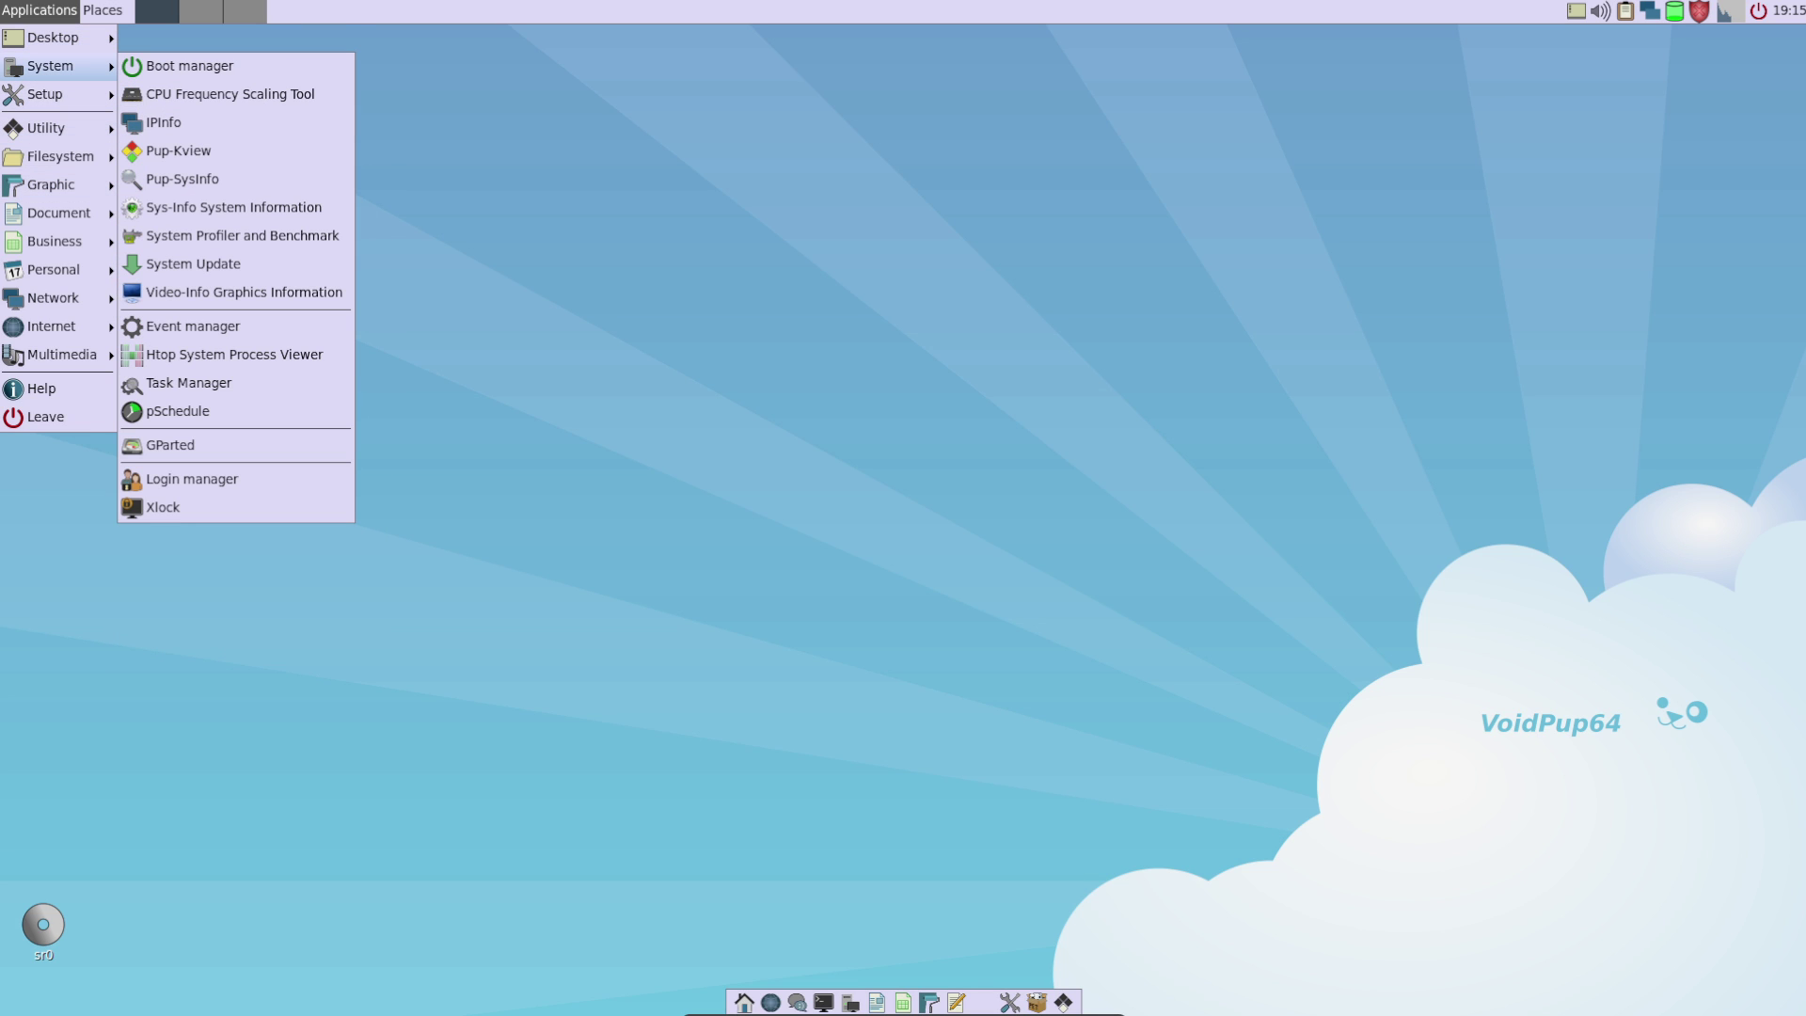
pyautogui.press('Down')
pyautogui.press('Up')
pyautogui.press('Down')
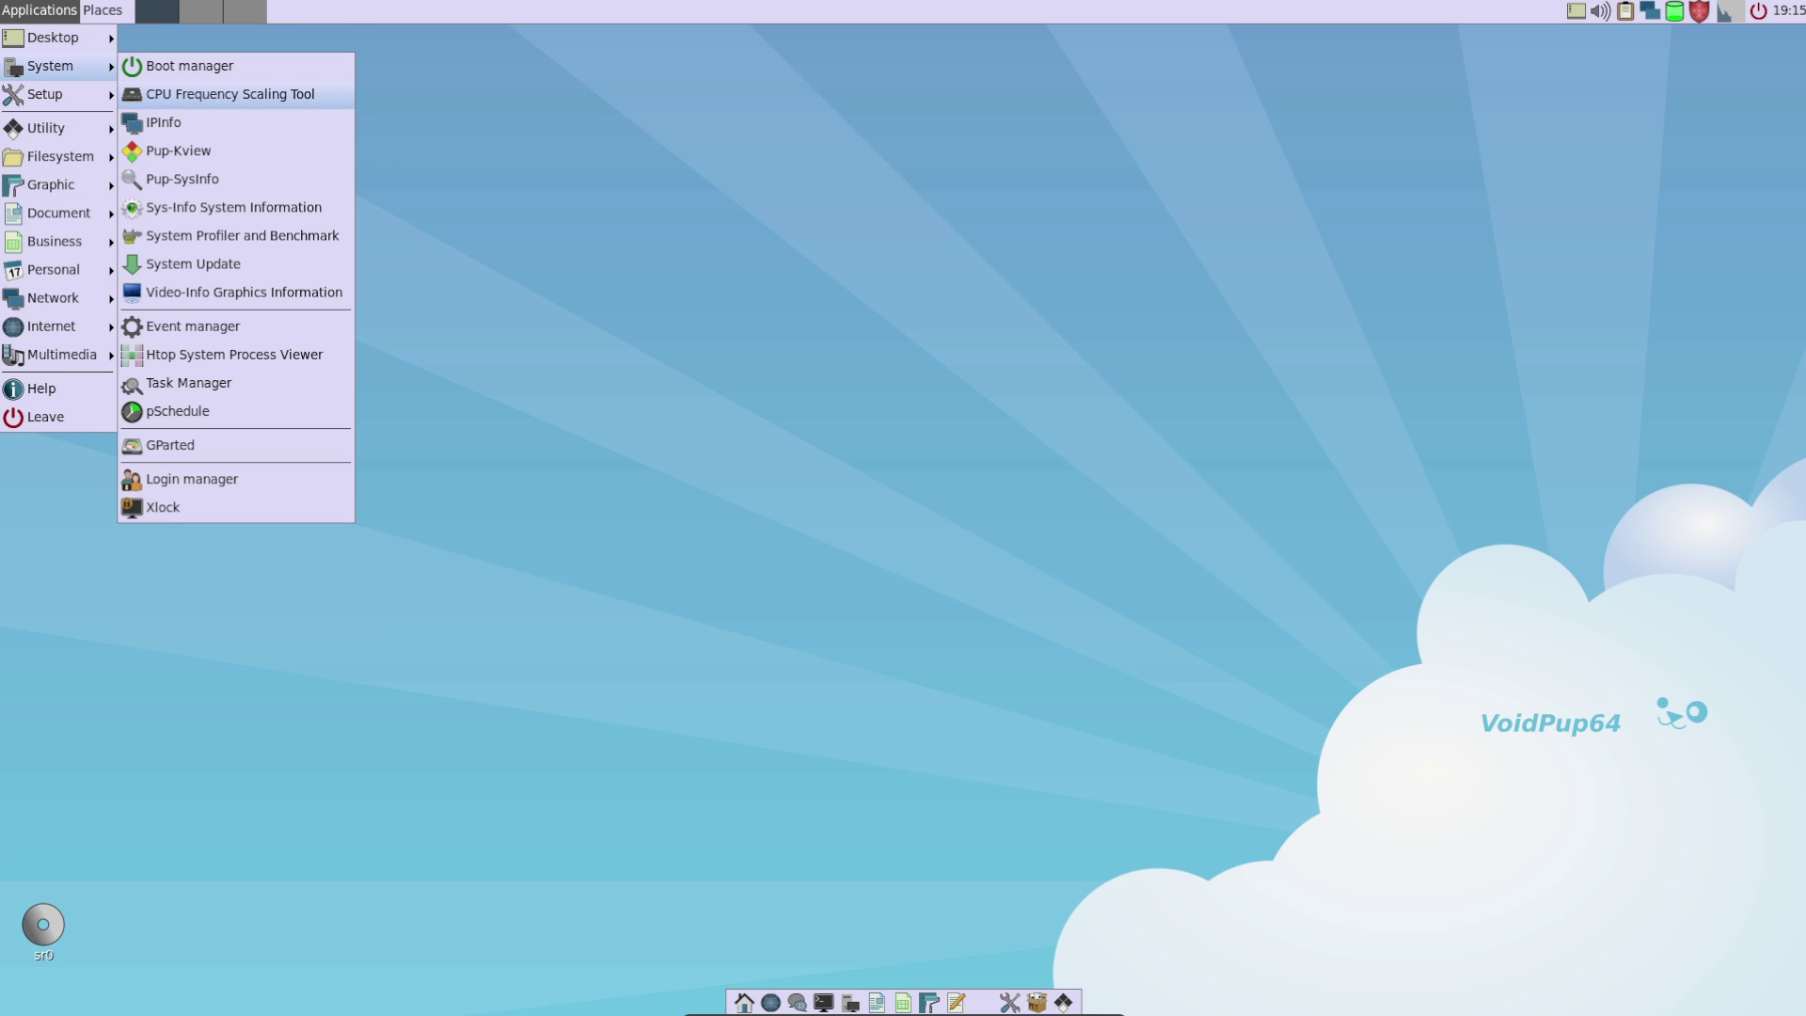
pyautogui.press('Return')
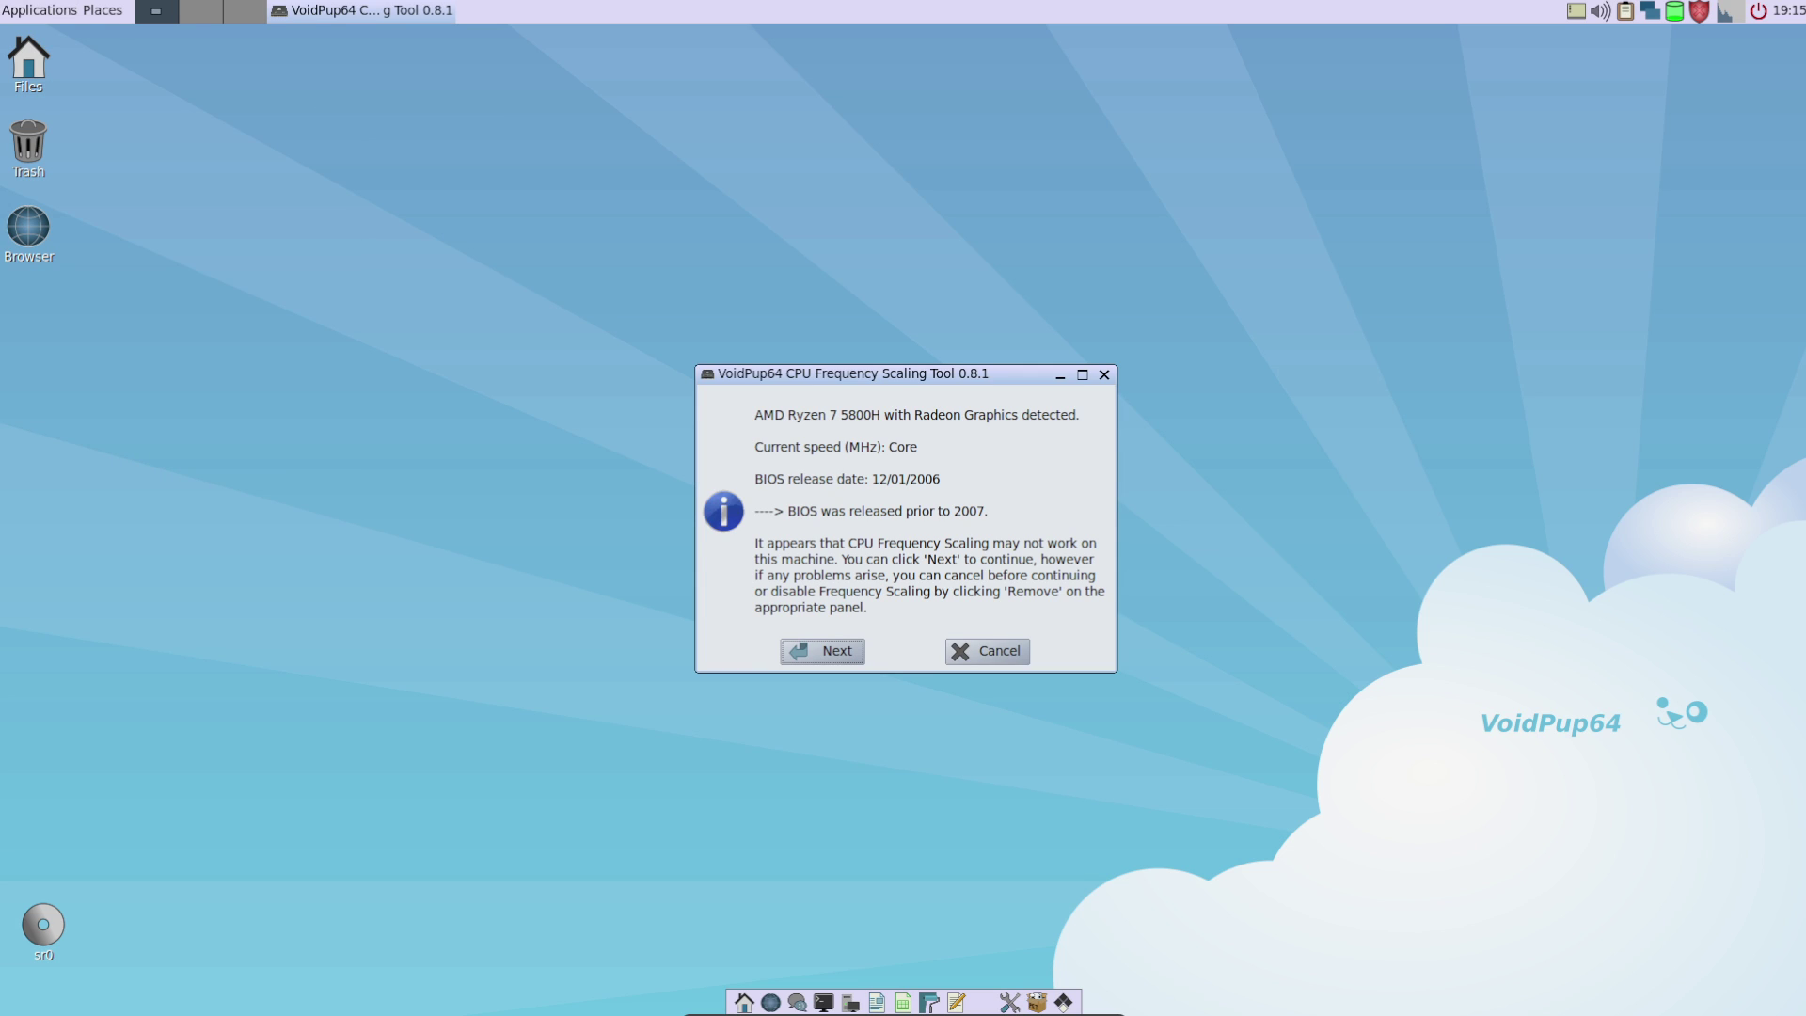
pyautogui.press('Return')
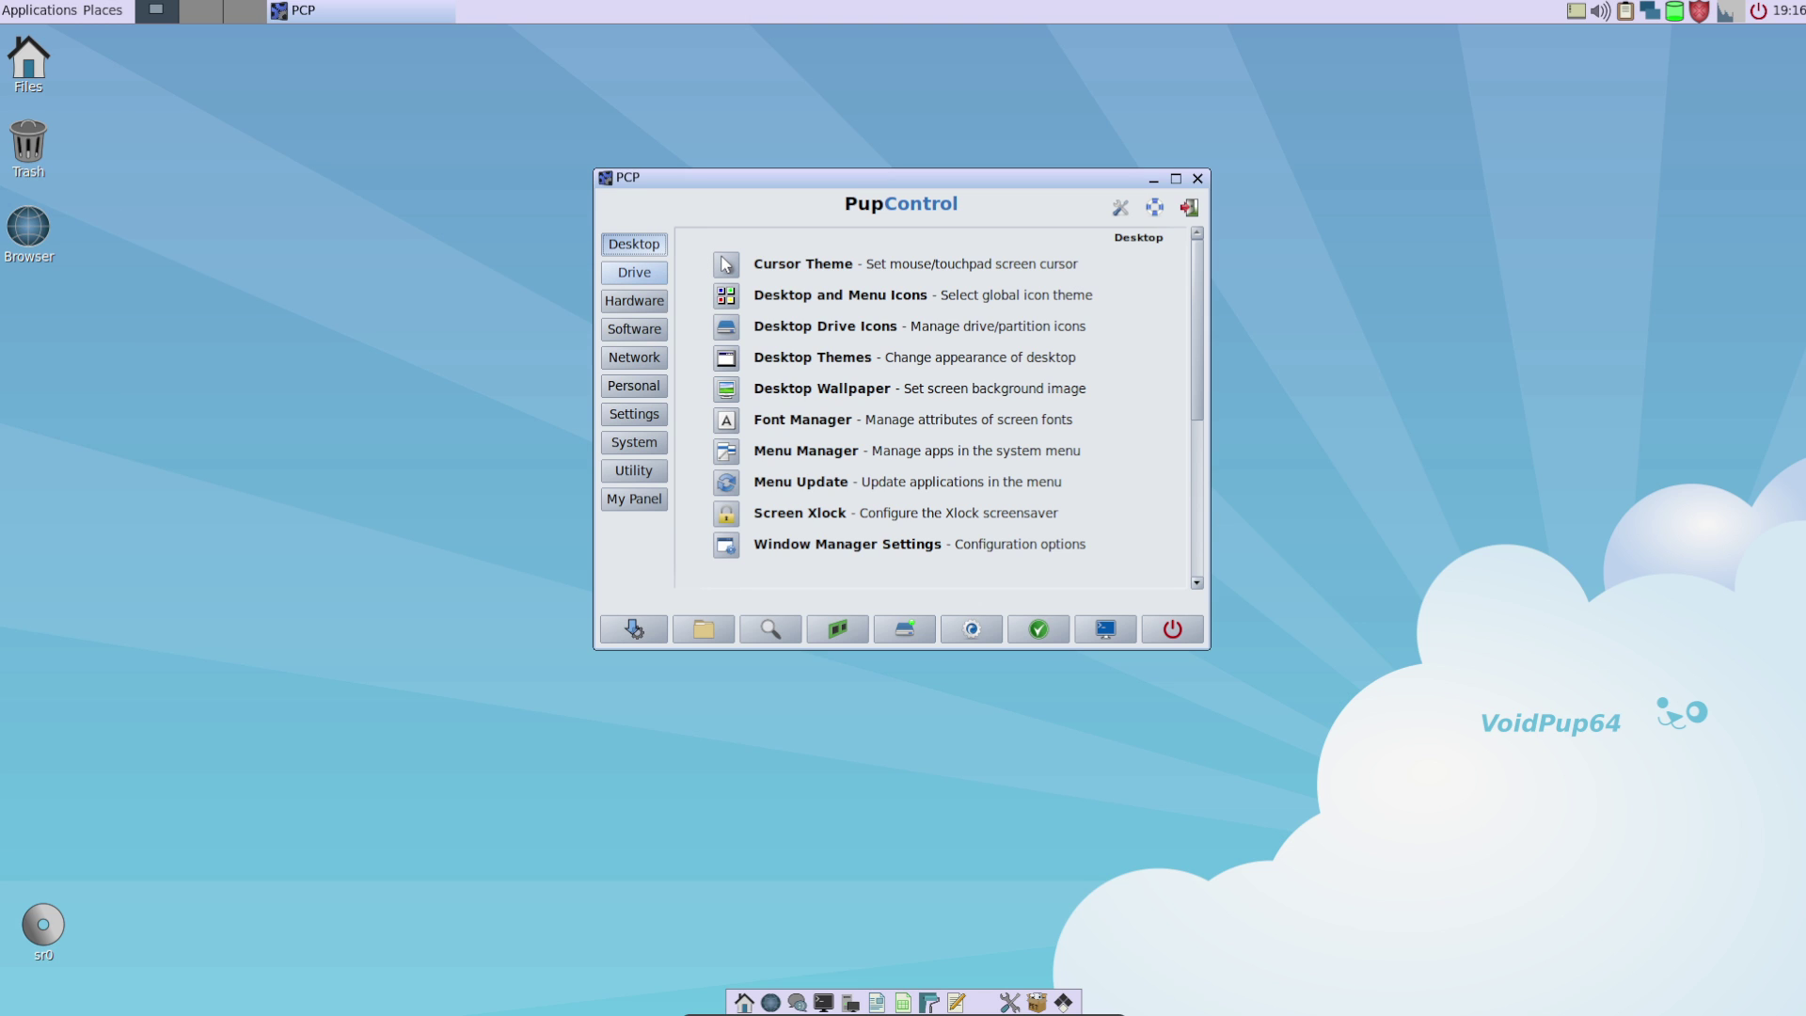
# Step: Browse PupControl's tool categories from Drive and Hardware through Network, Settings and System to My Panel
pyautogui.click(634, 272)
pyautogui.click(634, 300)
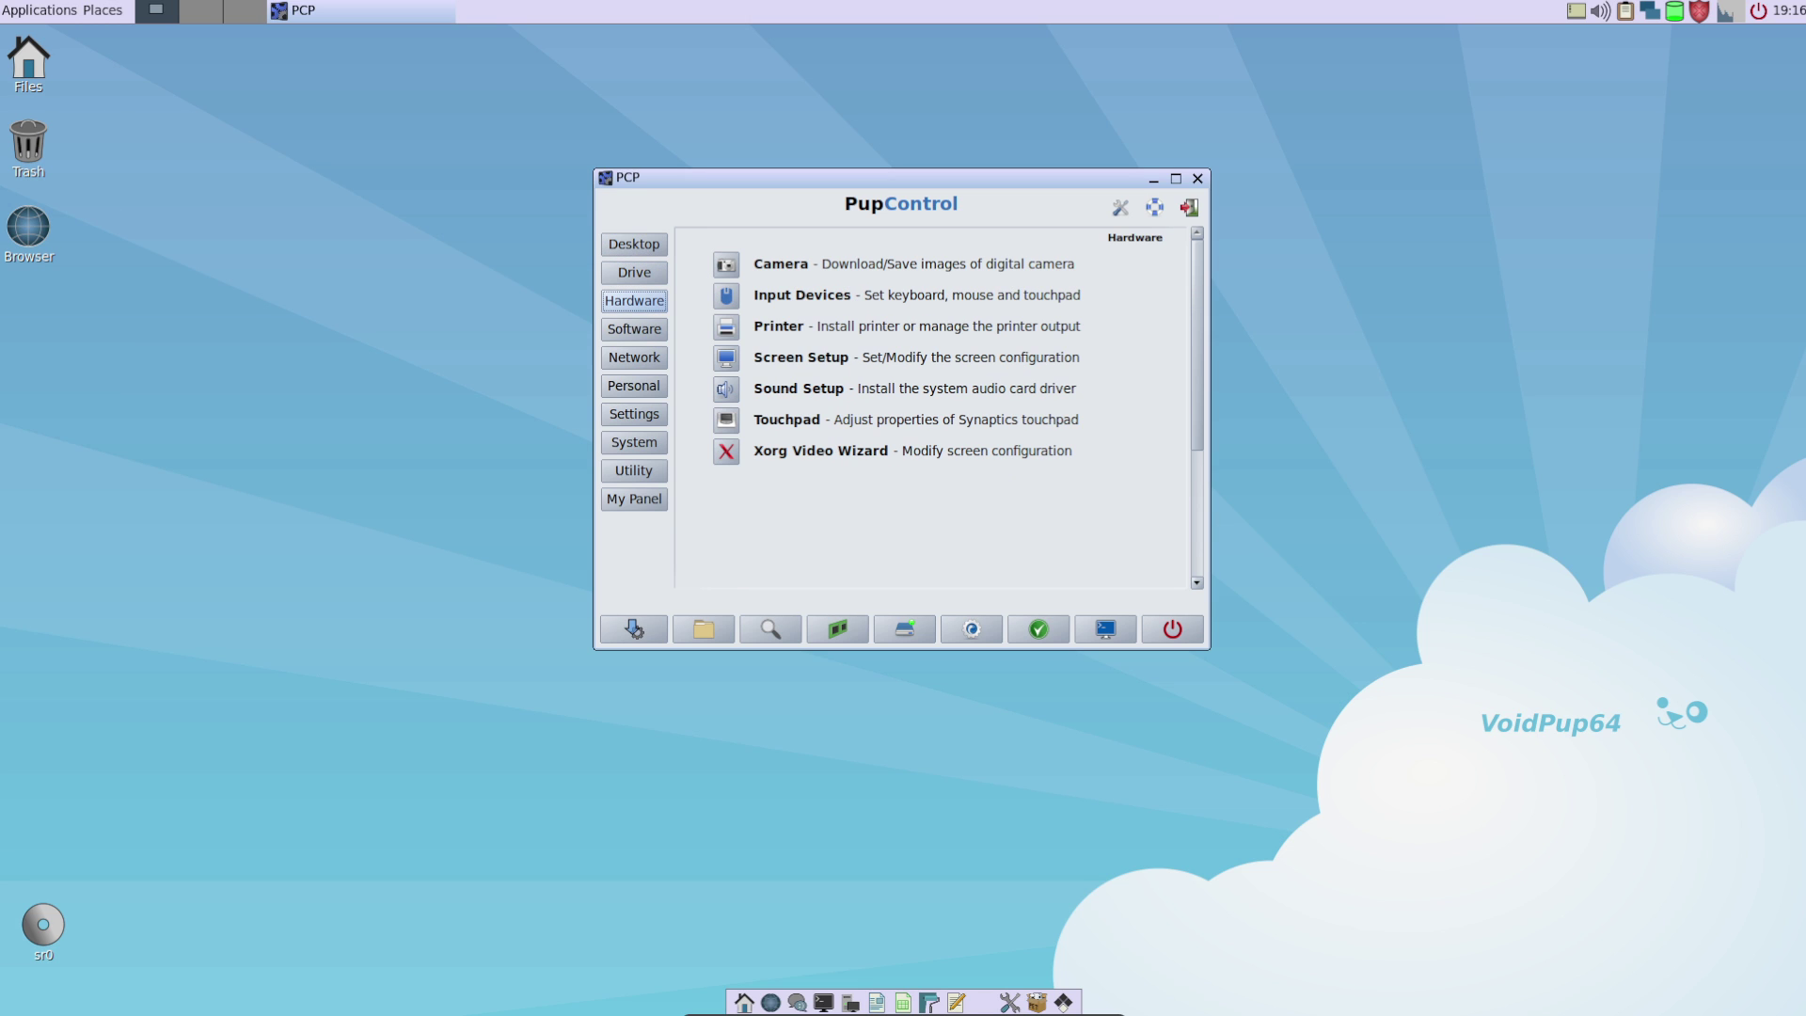
pyautogui.click(634, 328)
pyautogui.click(634, 356)
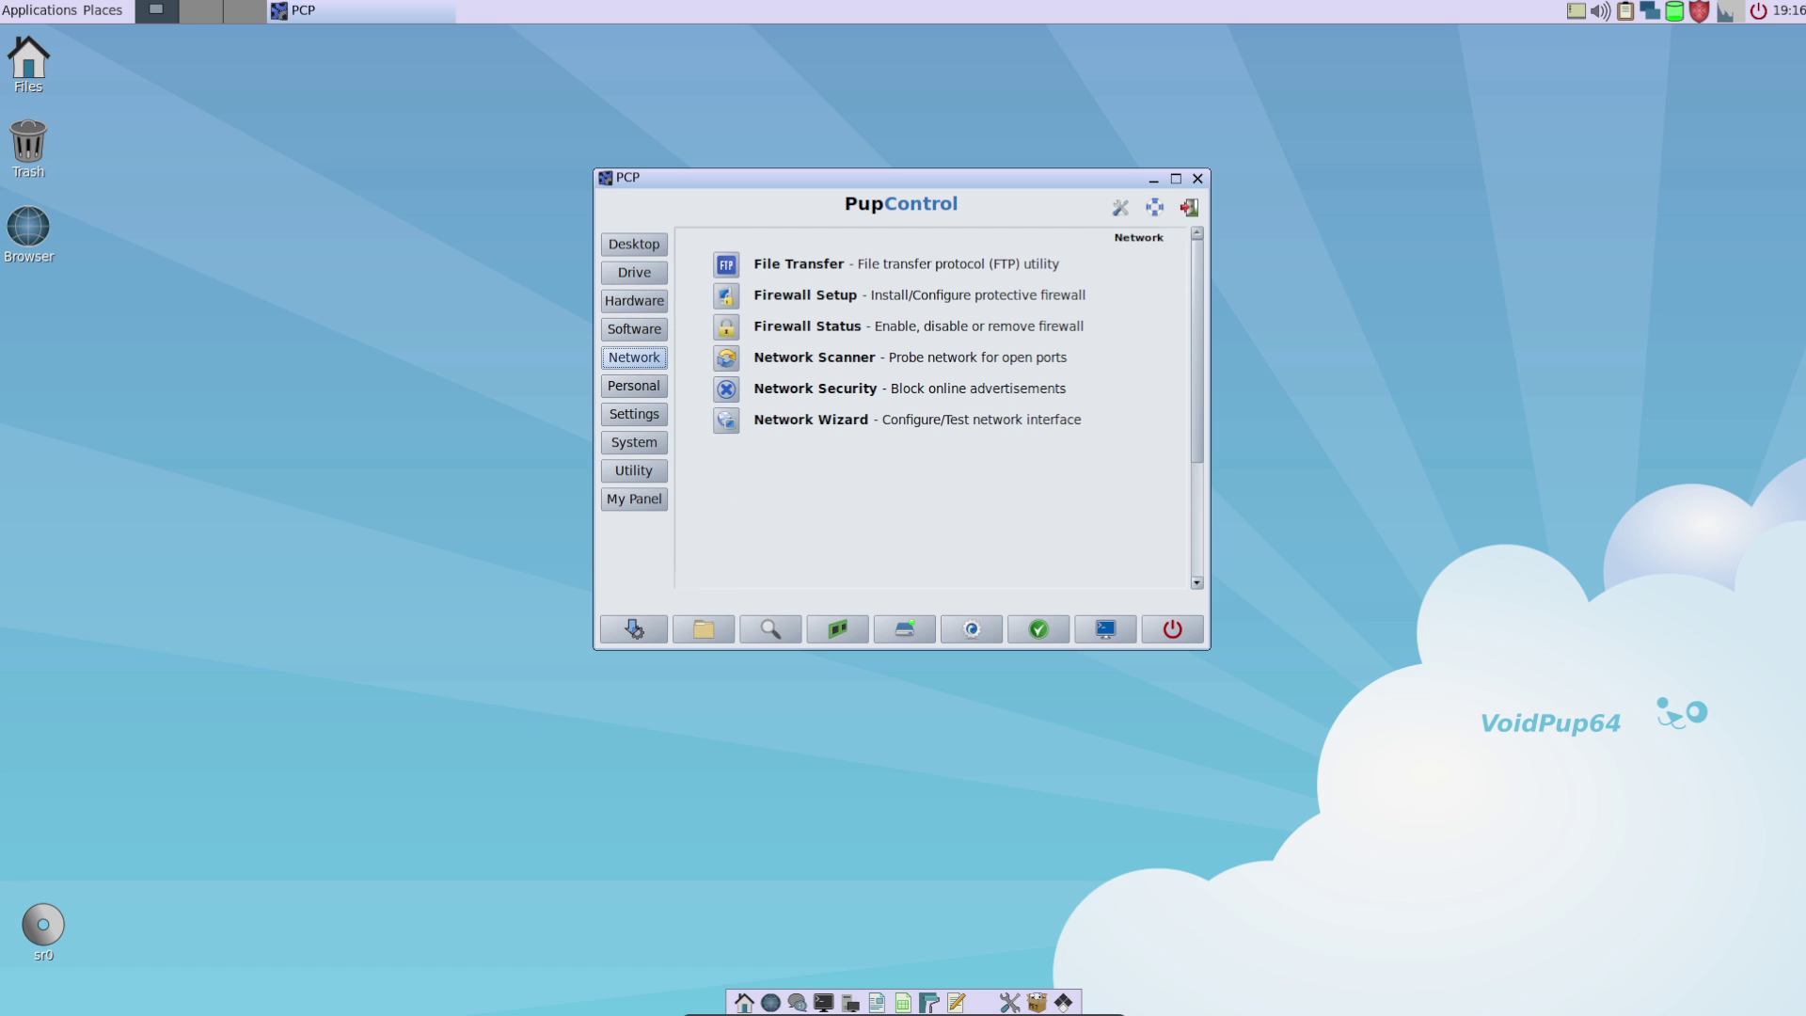
pyautogui.click(634, 384)
pyautogui.click(634, 412)
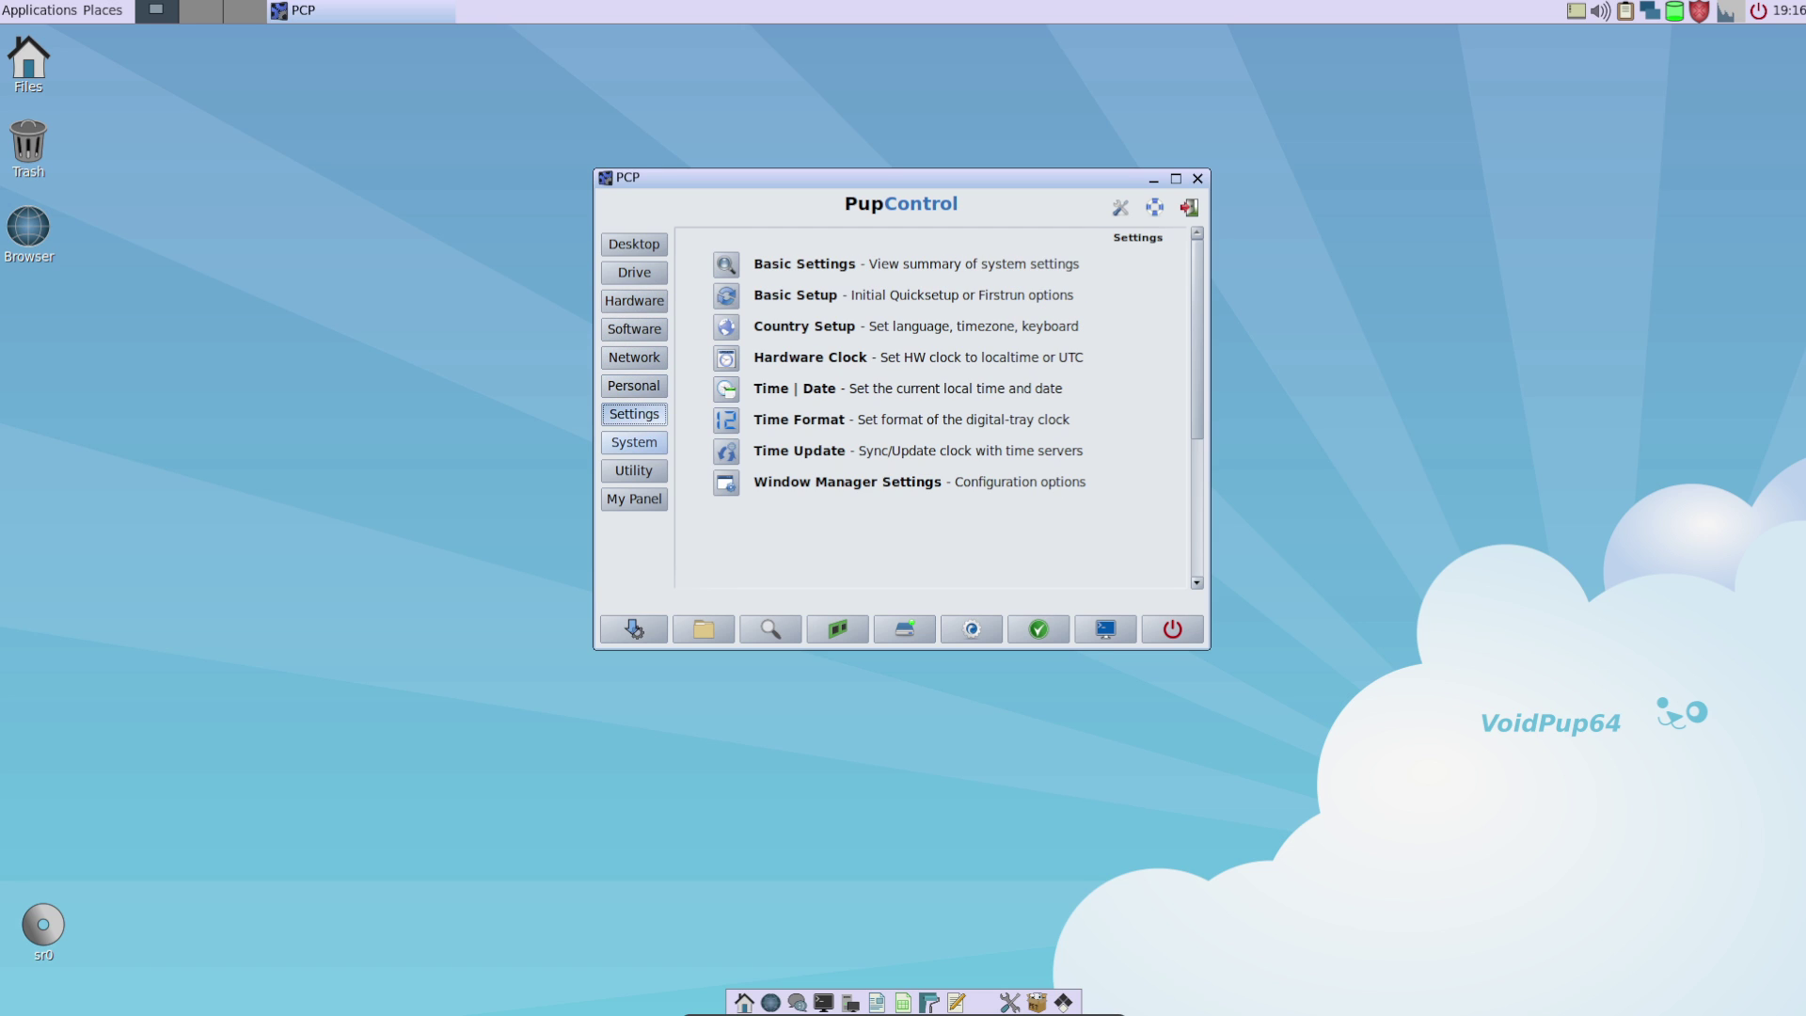
pyautogui.click(633, 441)
pyautogui.click(634, 498)
# Step: Examine the full list of Desktop tools in PupControl
pyautogui.click(634, 243)
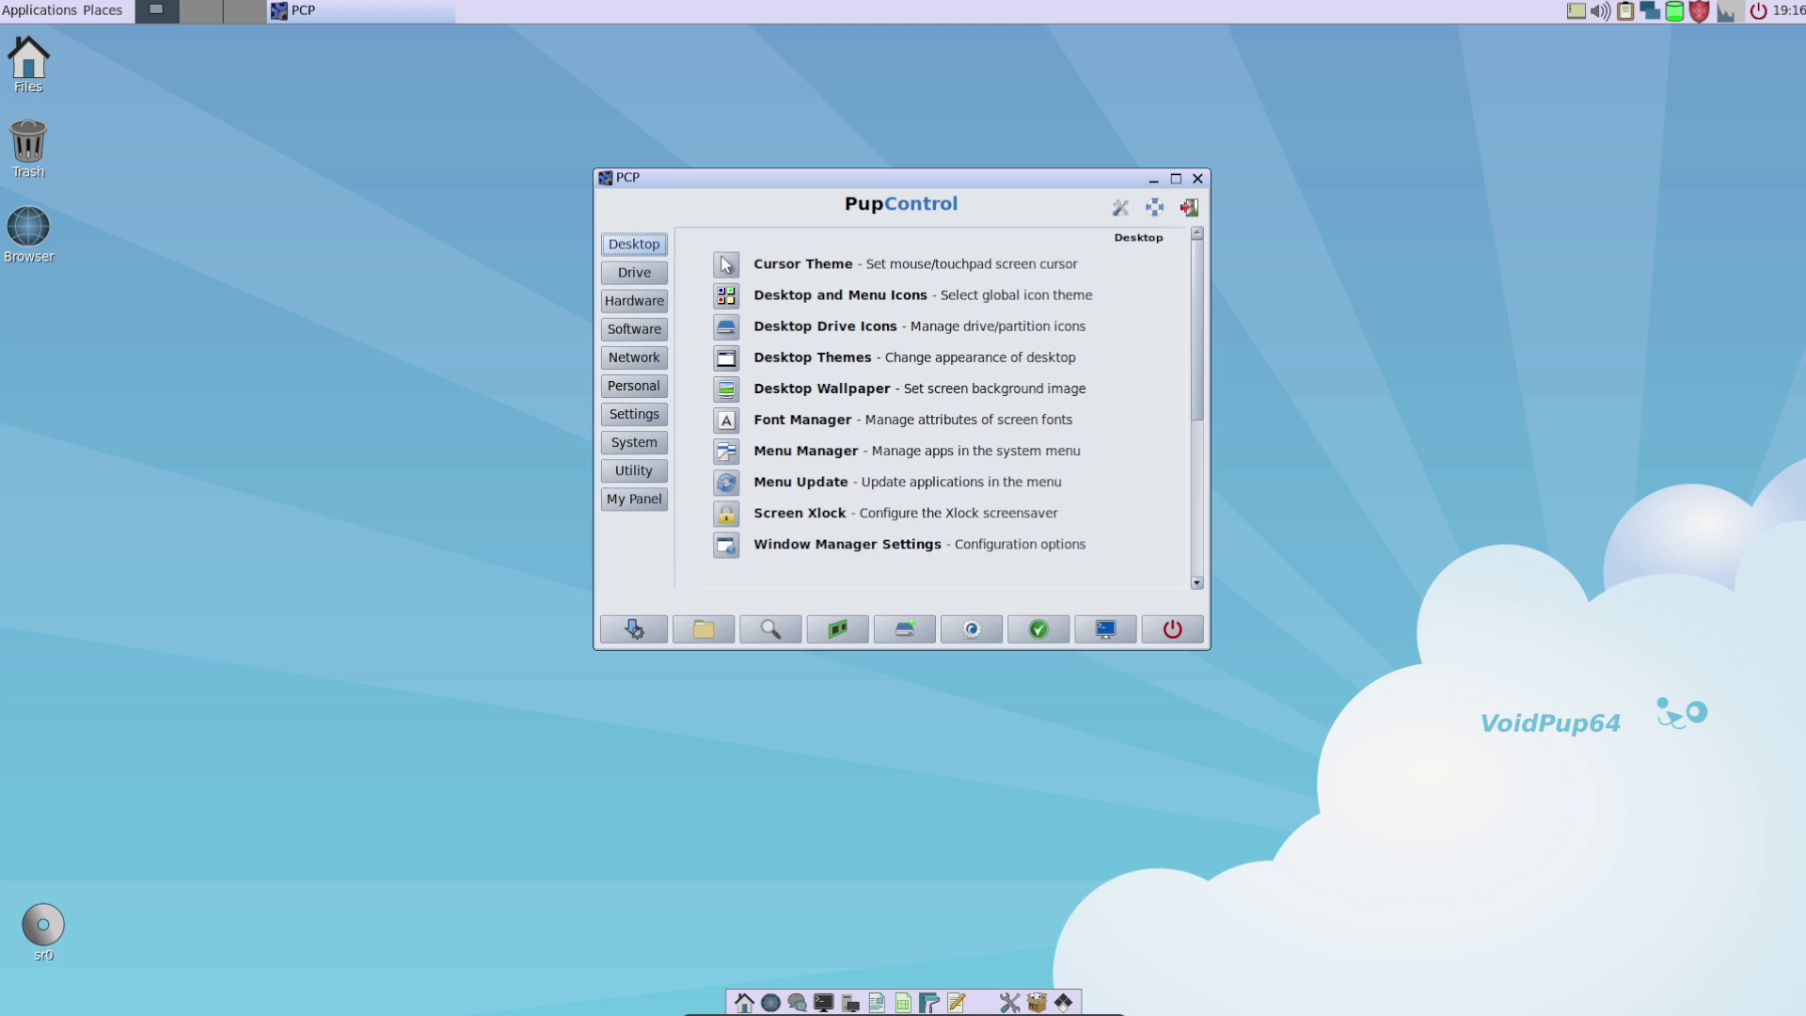
pyautogui.scroll(-5, 931, 404)
pyautogui.scroll(5, 931, 405)
pyautogui.scroll(-5, 931, 405)
pyautogui.scroll(5, 931, 405)
# Step: Check the available drive space in Partview and look through the remaining Drive tools in PupControl
pyautogui.click(634, 272)
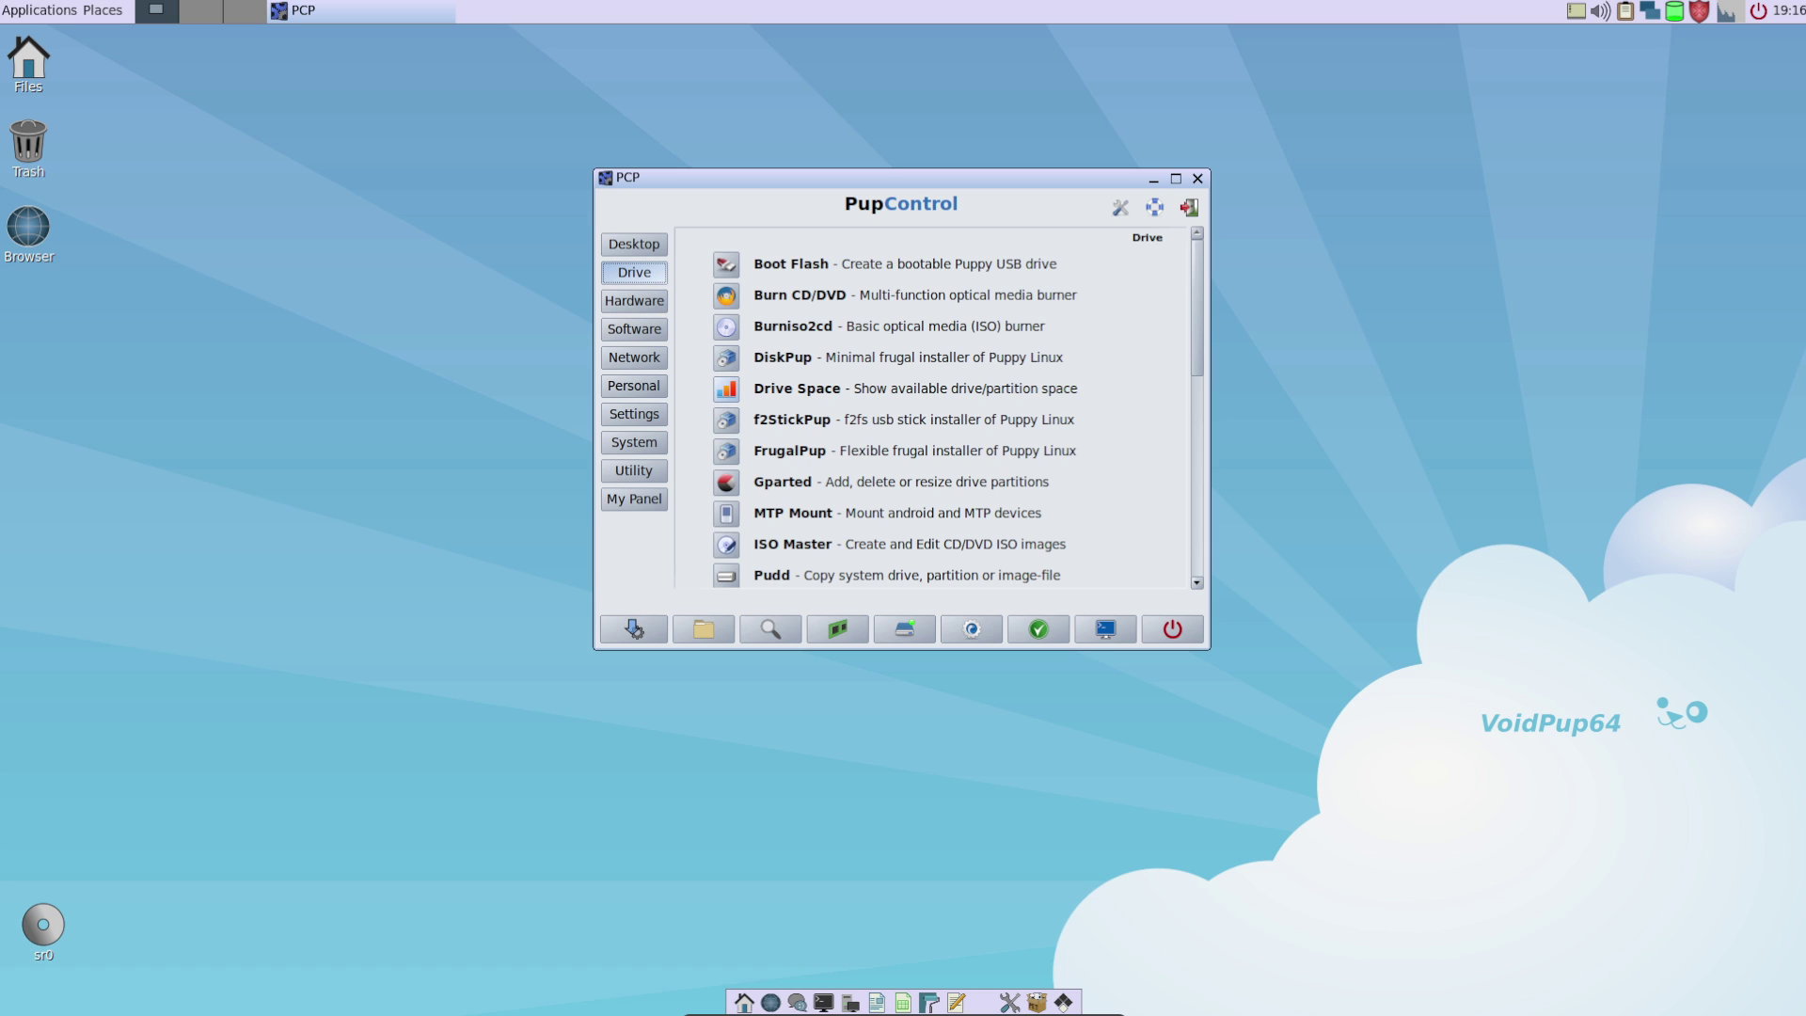
pyautogui.click(726, 389)
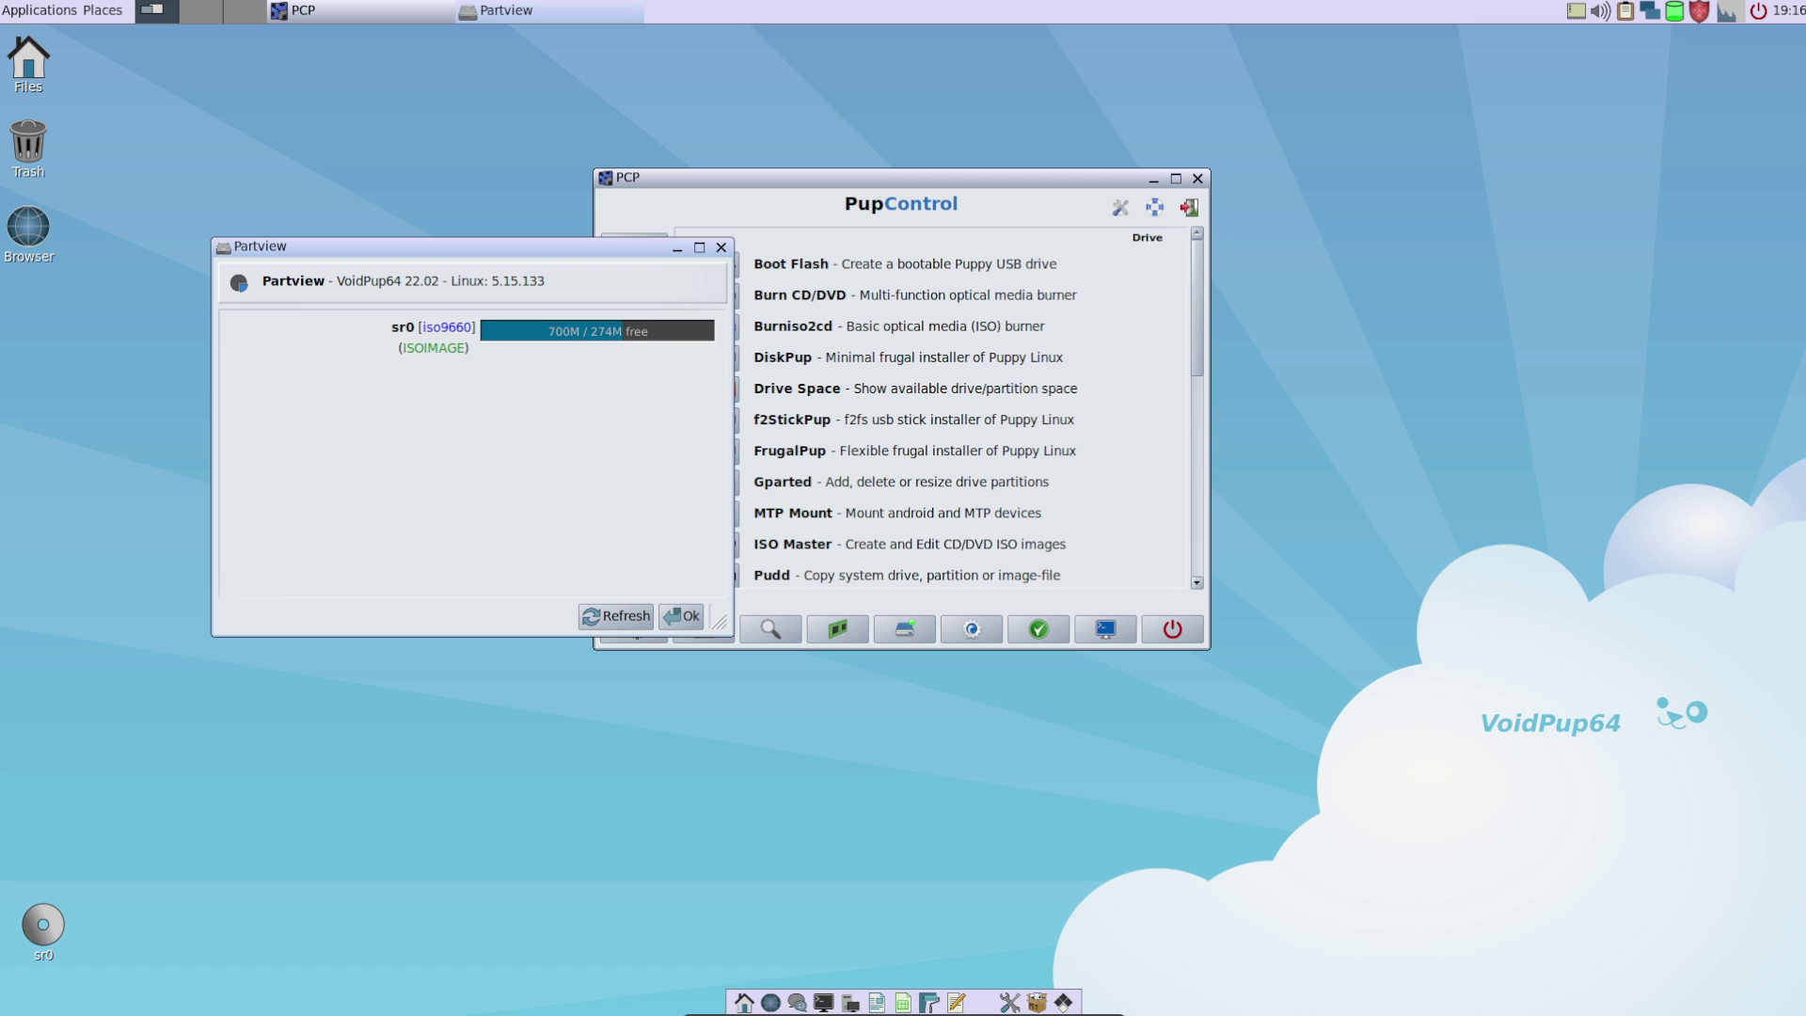
pyautogui.click(722, 247)
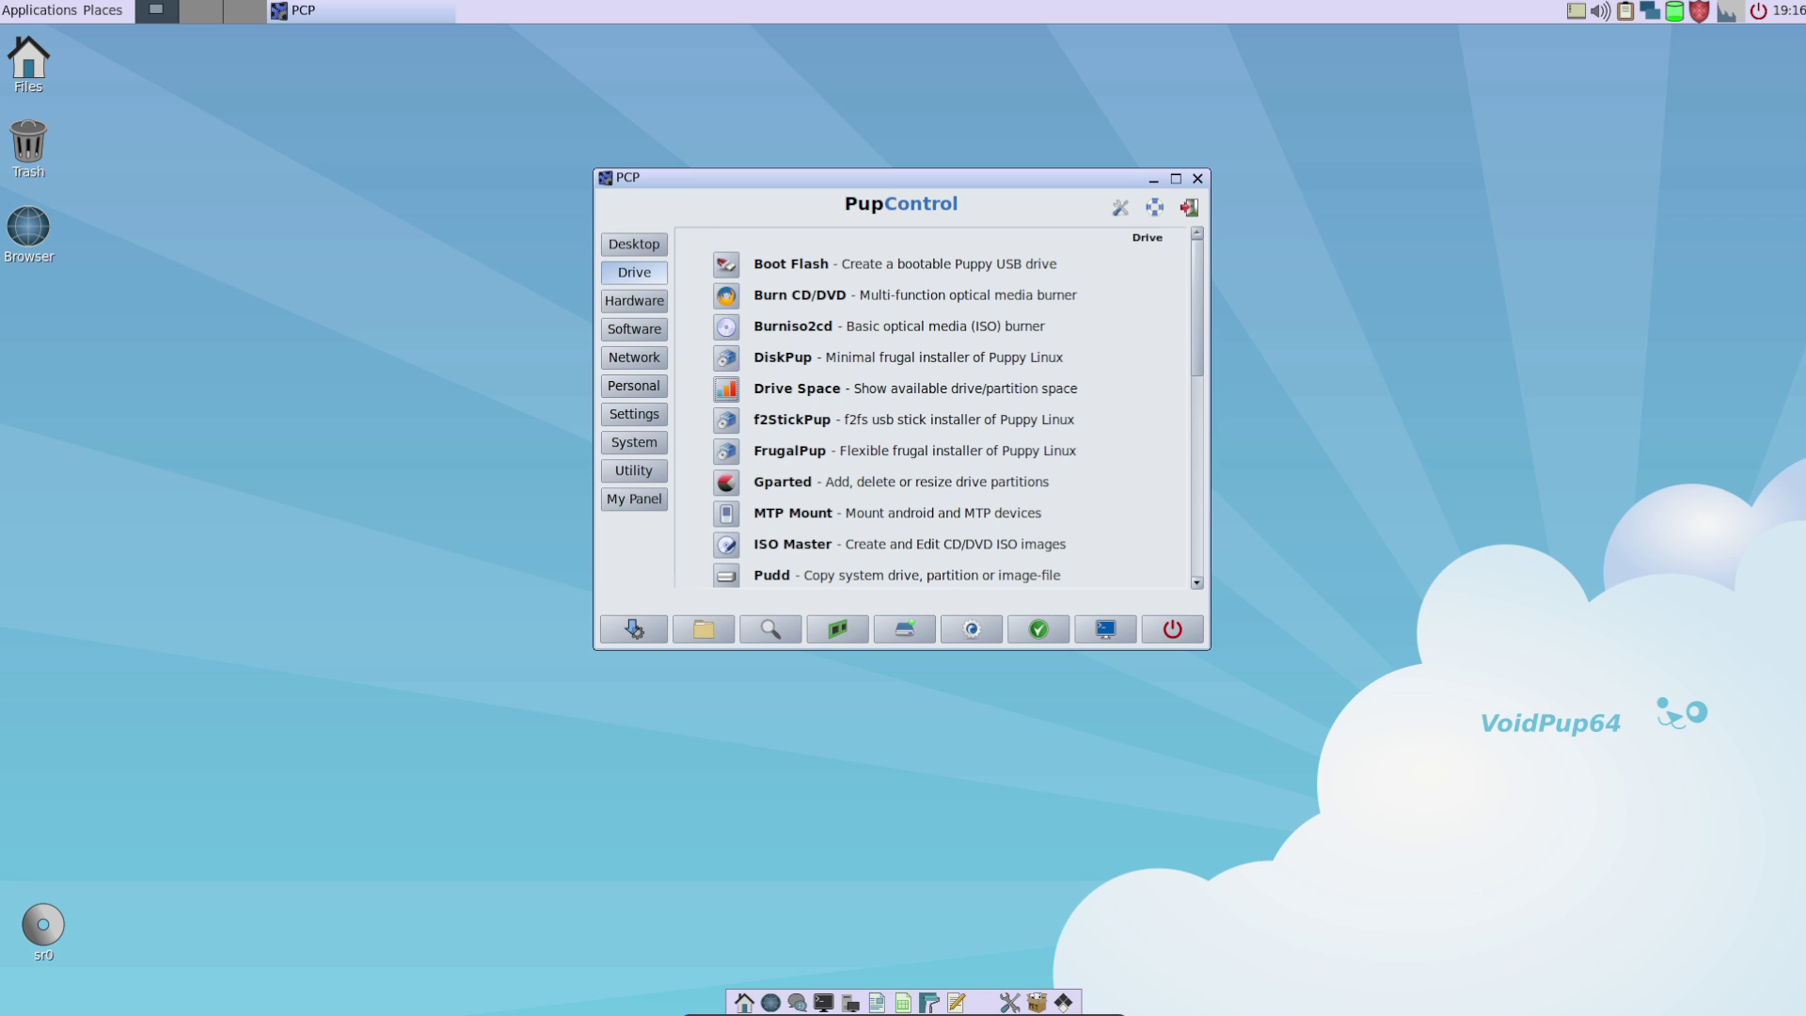
pyautogui.scroll(-3, 726, 362)
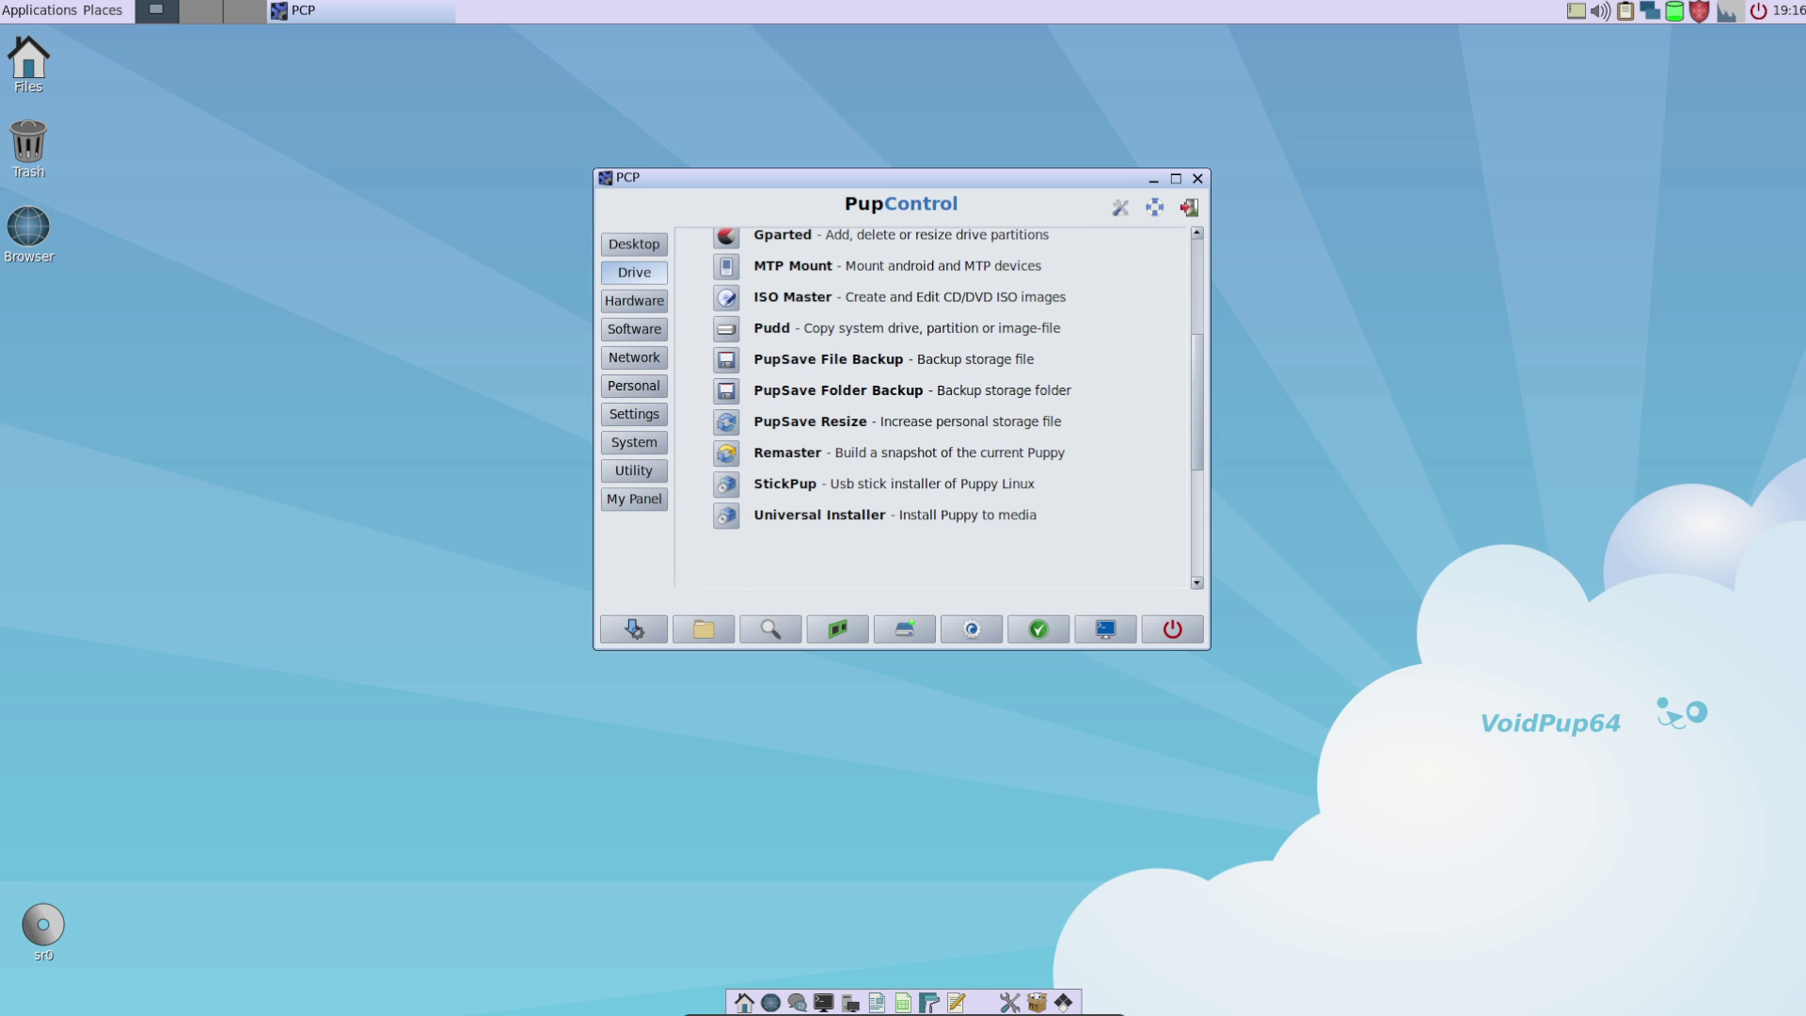
# Step: Look over PupControl's Hardware and Software tools and review the default applications without changing them
pyautogui.click(634, 300)
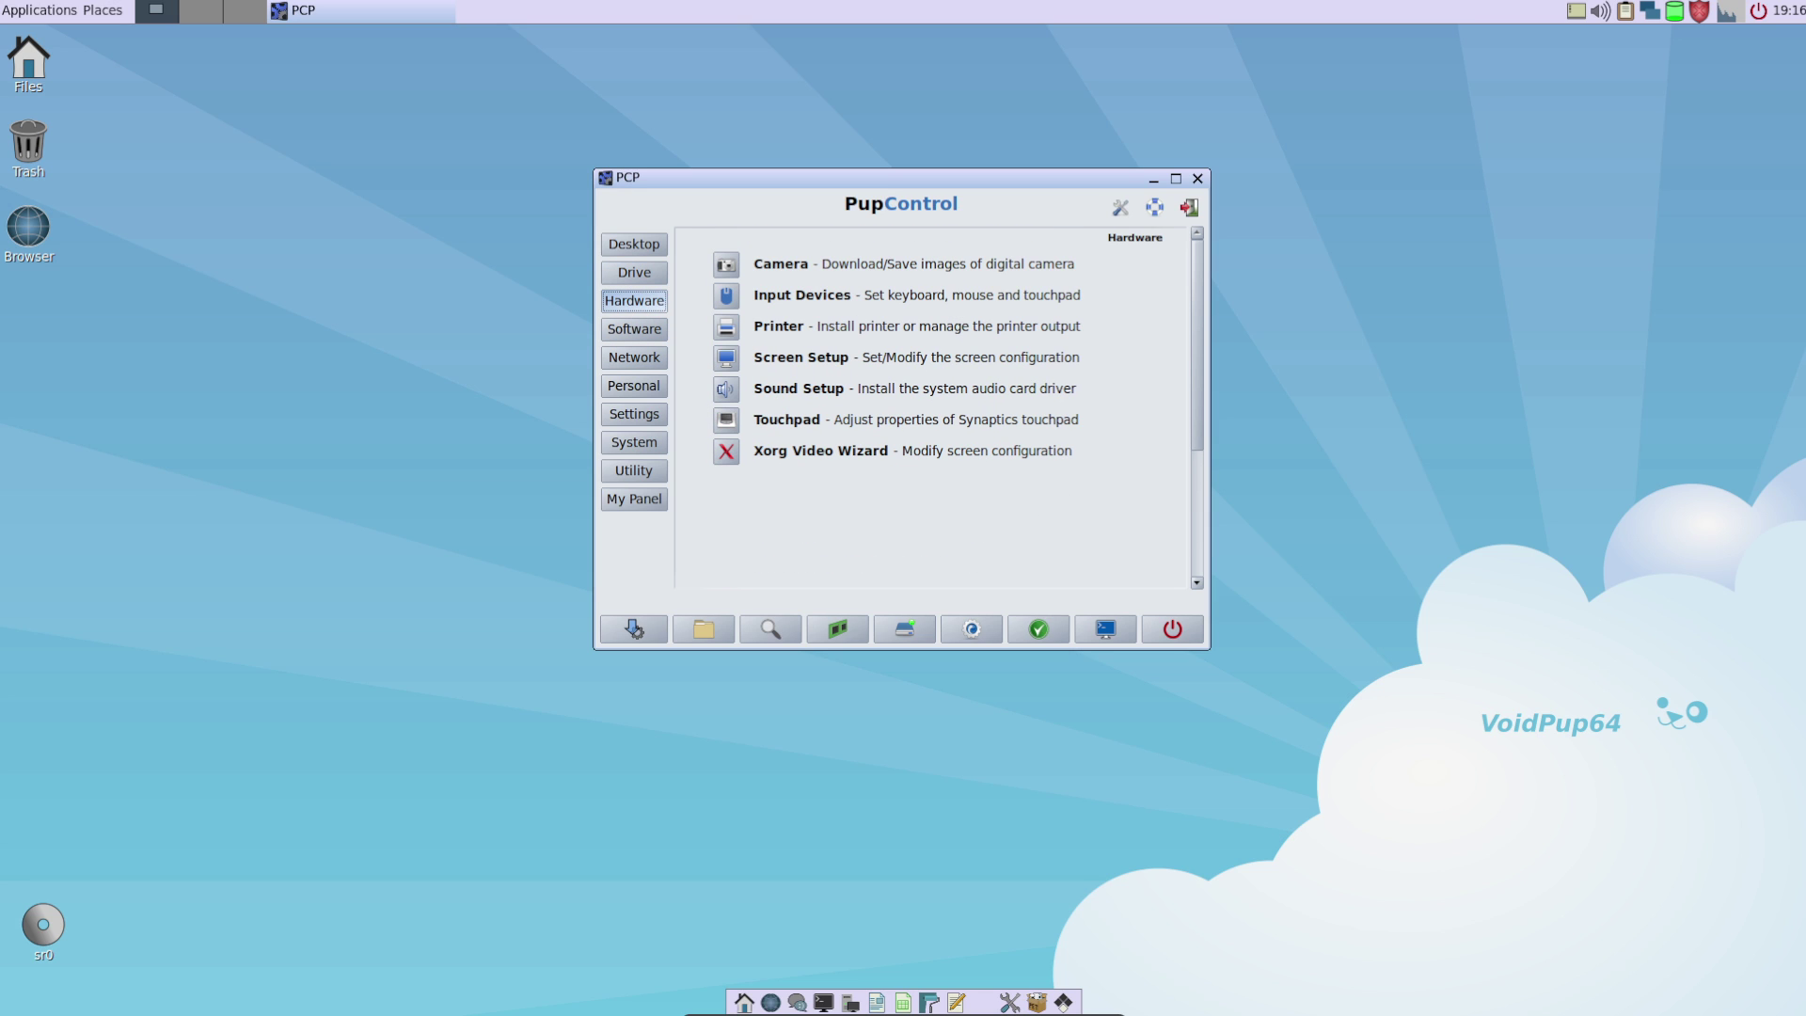
pyautogui.click(634, 329)
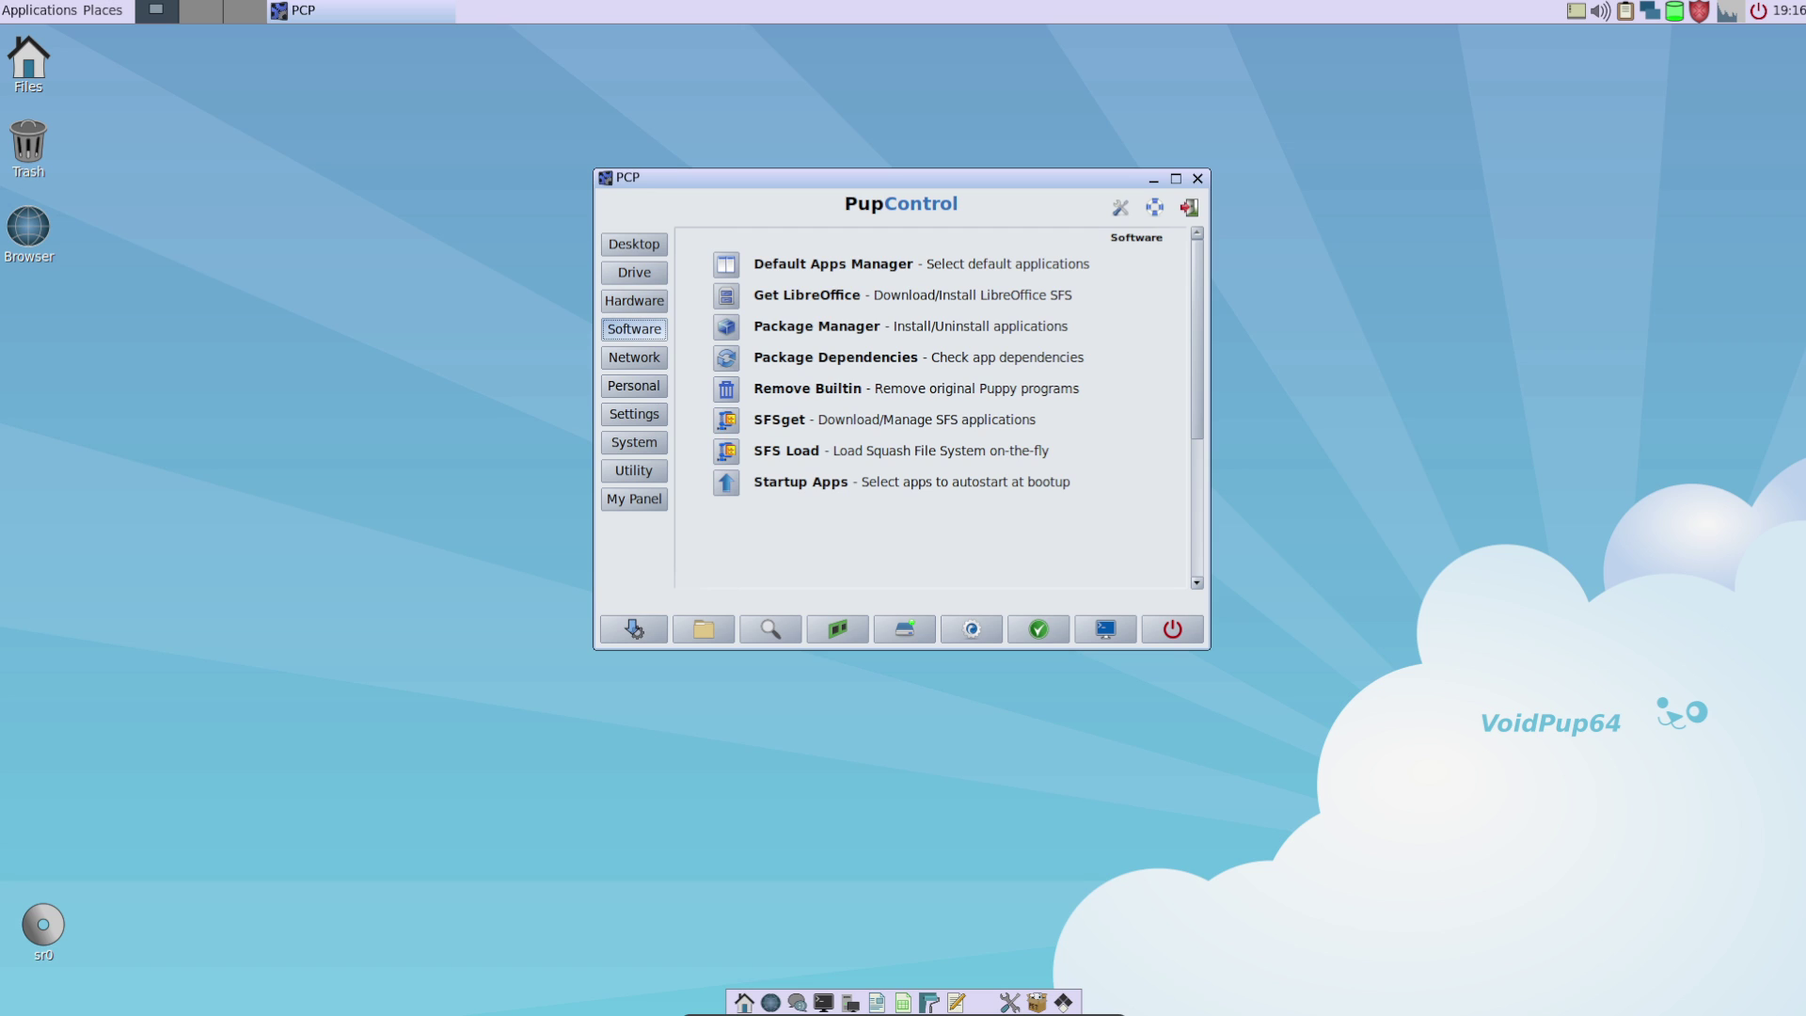
pyautogui.click(726, 264)
pyautogui.click(777, 519)
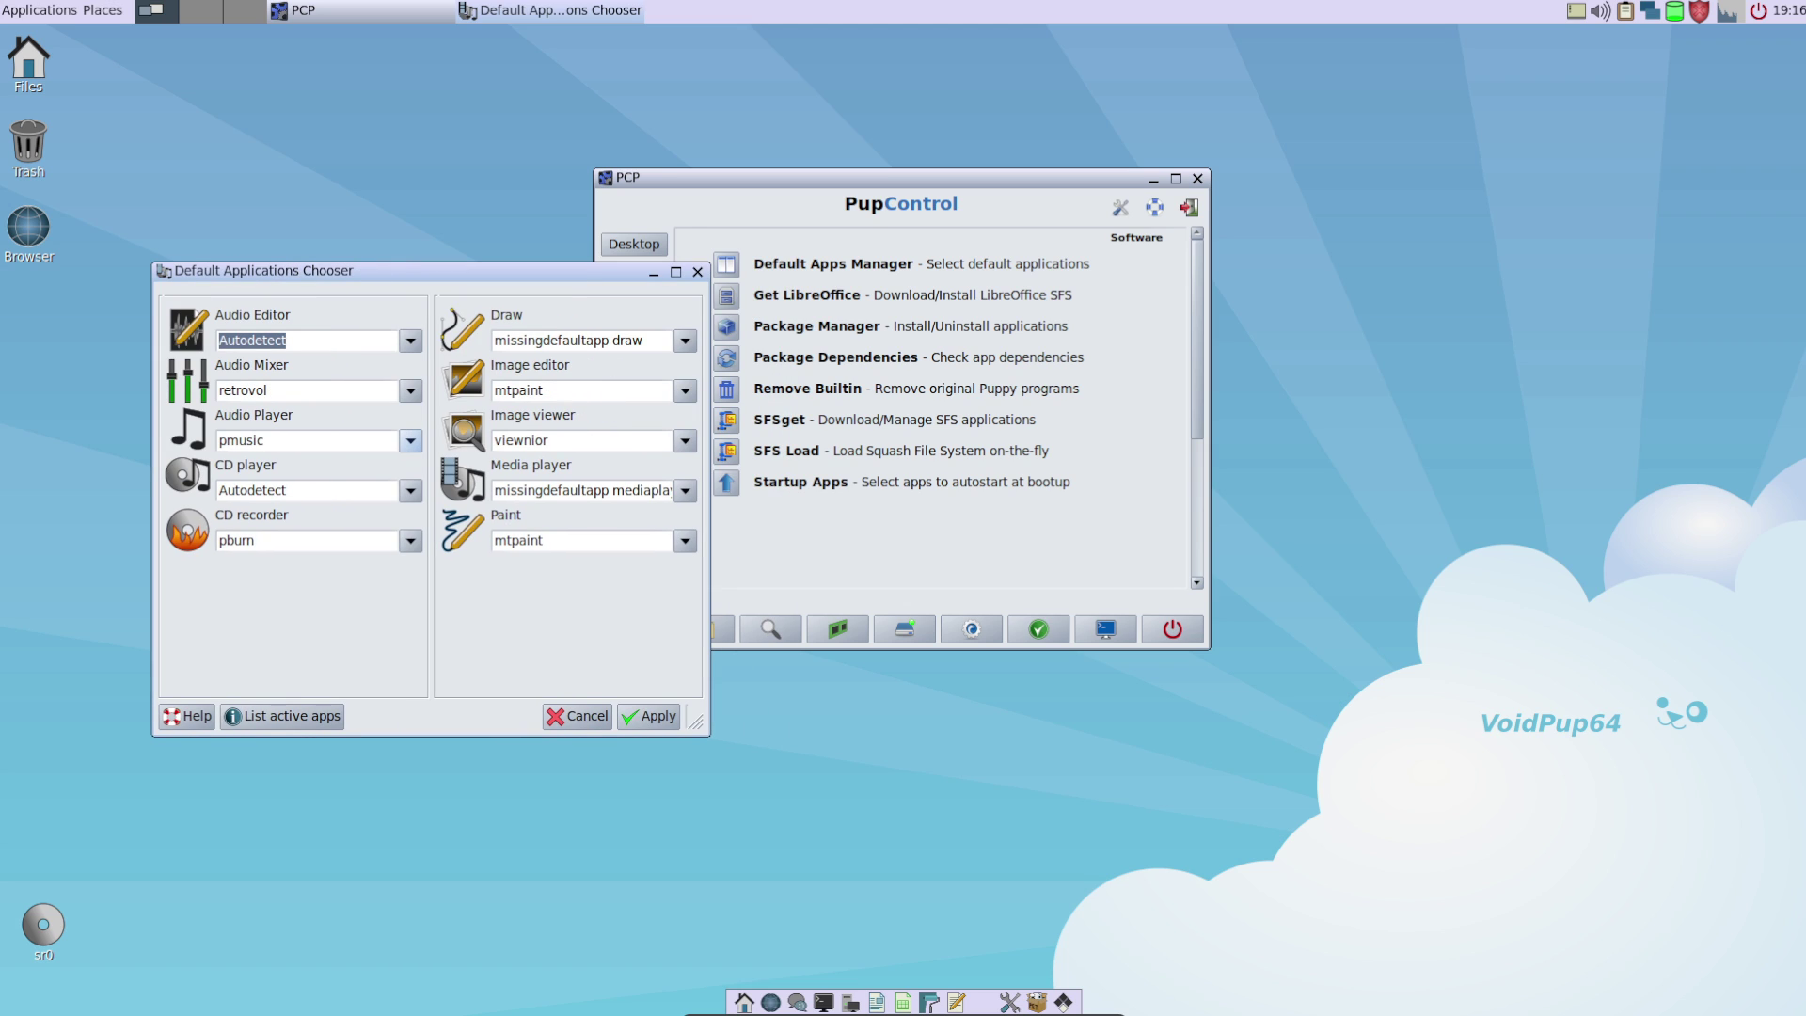
pyautogui.click(410, 440)
pyautogui.click(410, 440)
pyautogui.click(696, 272)
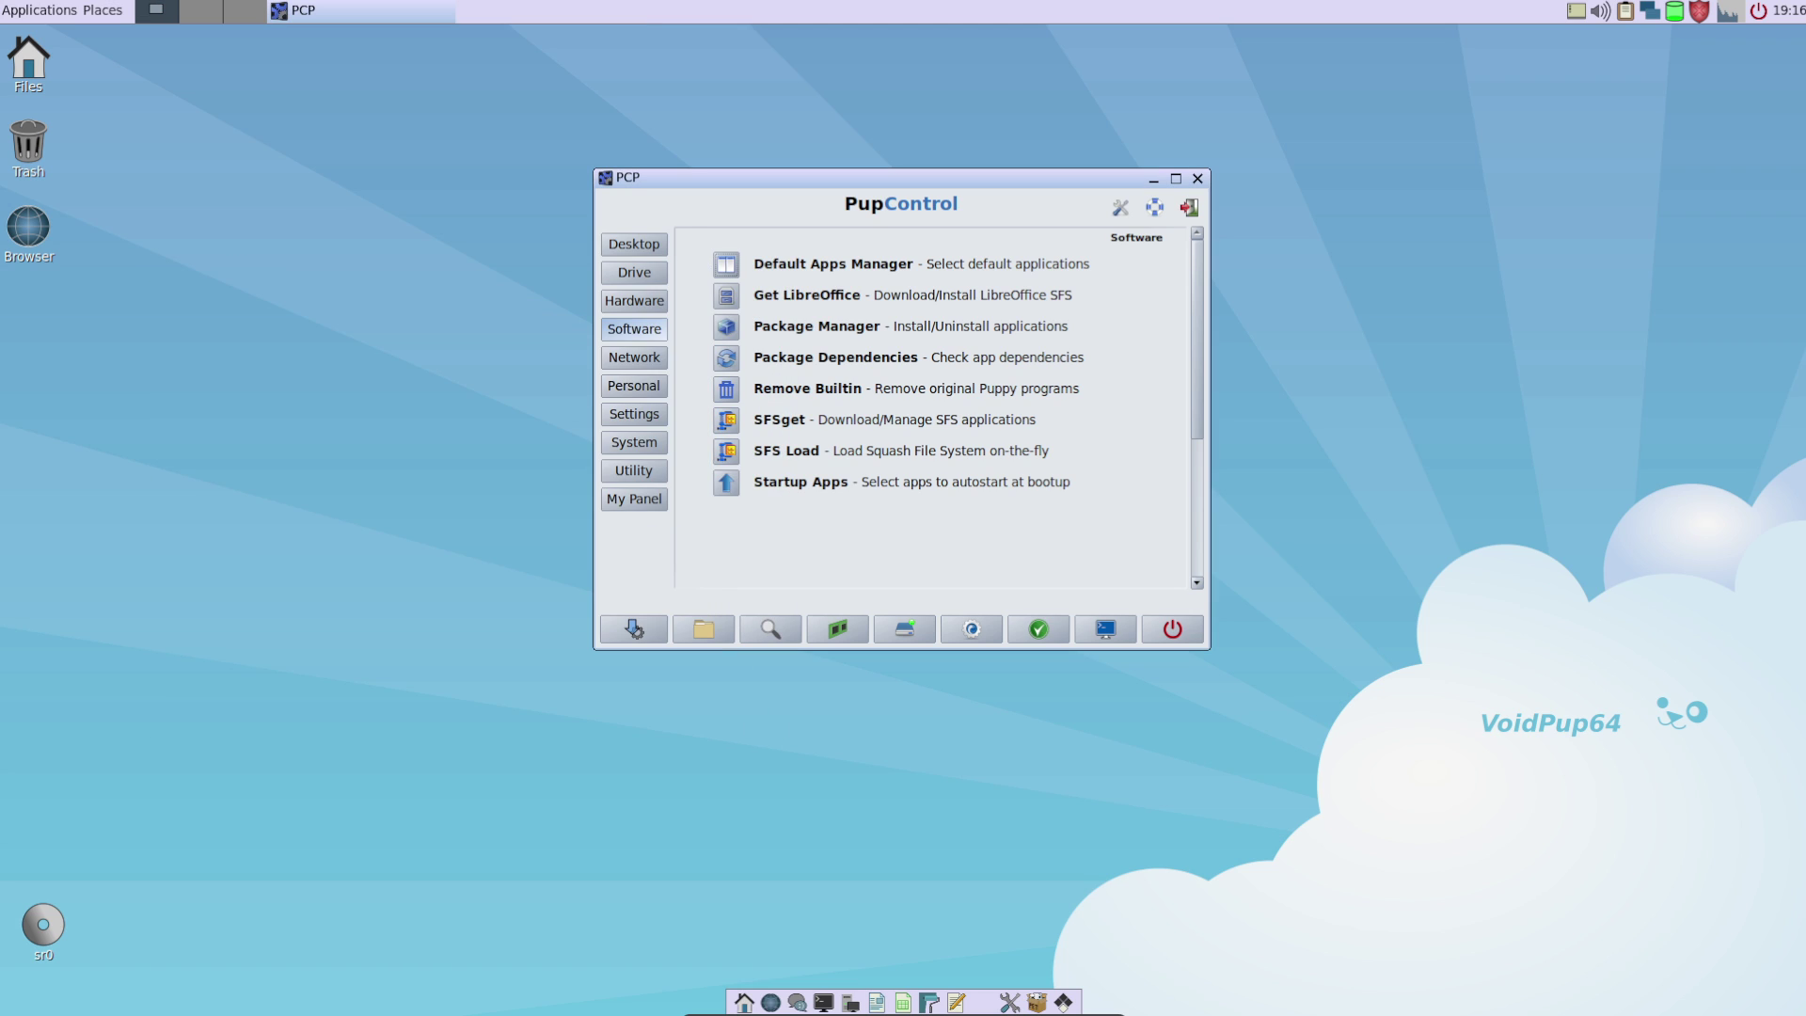
# Step: Look through PupControl's Network, Personal, Settings and Utility tools
pyautogui.click(634, 358)
pyautogui.click(634, 385)
pyautogui.click(633, 414)
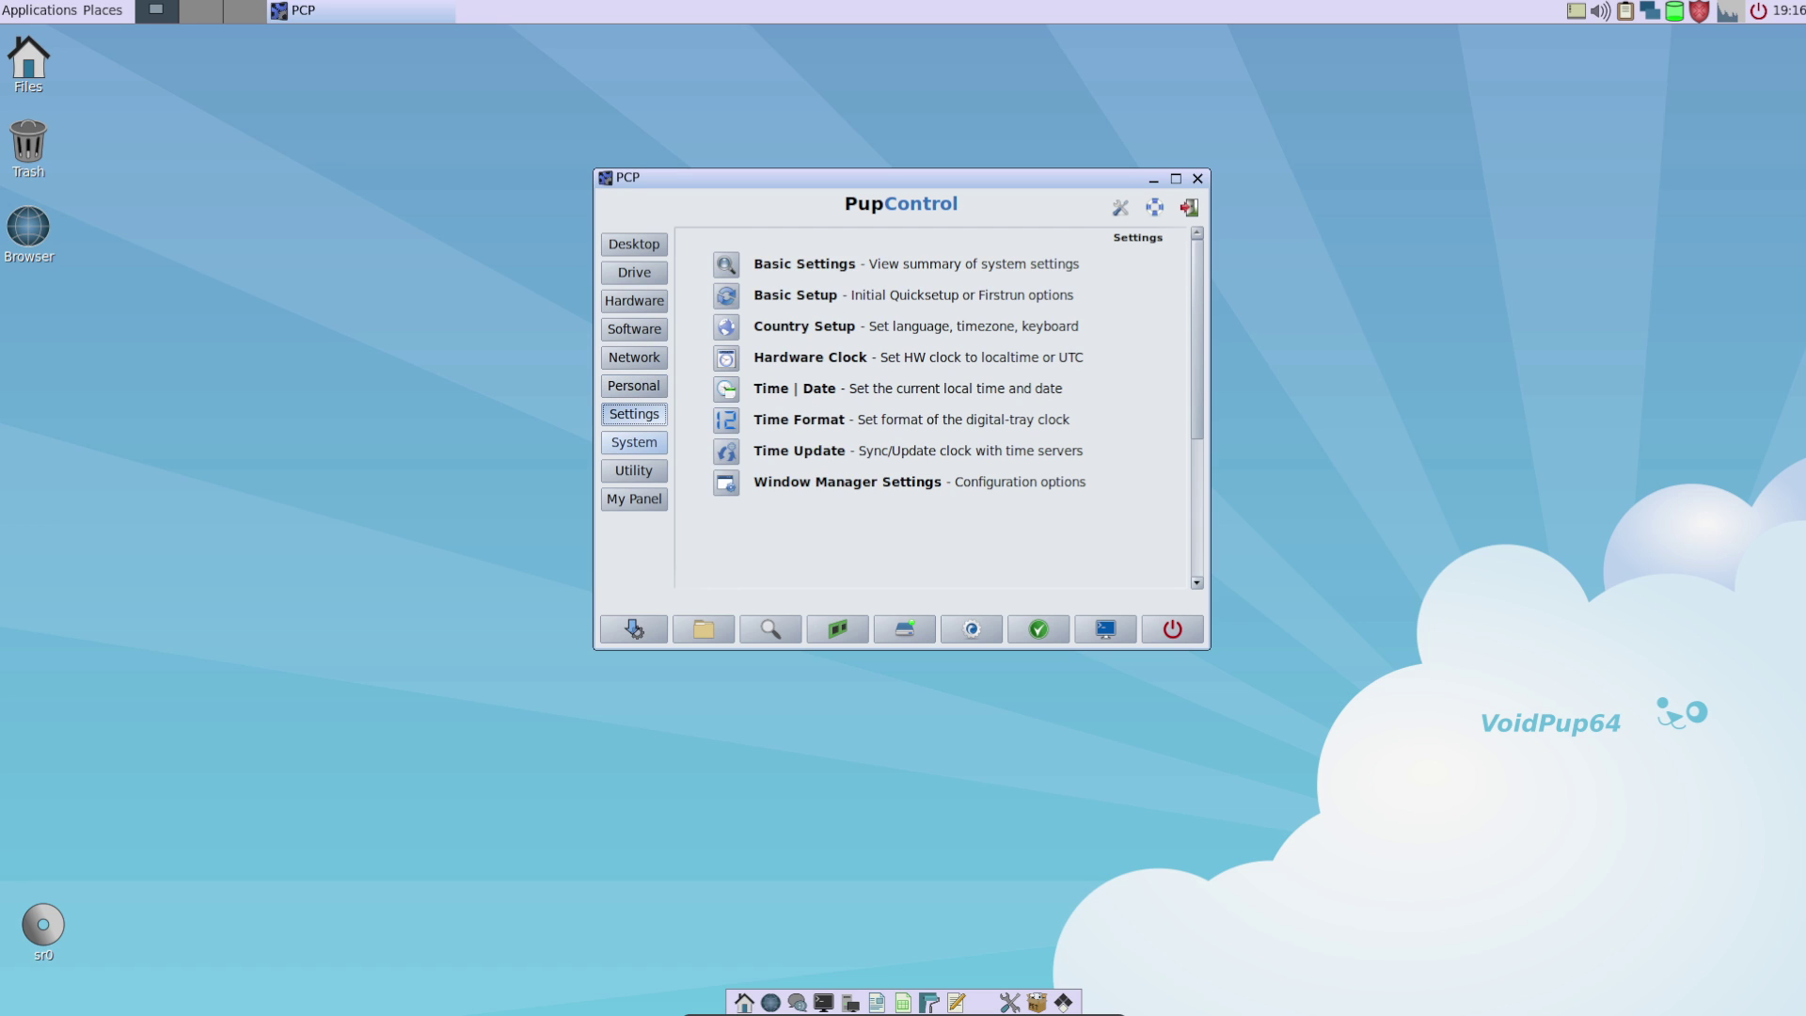
pyautogui.click(634, 471)
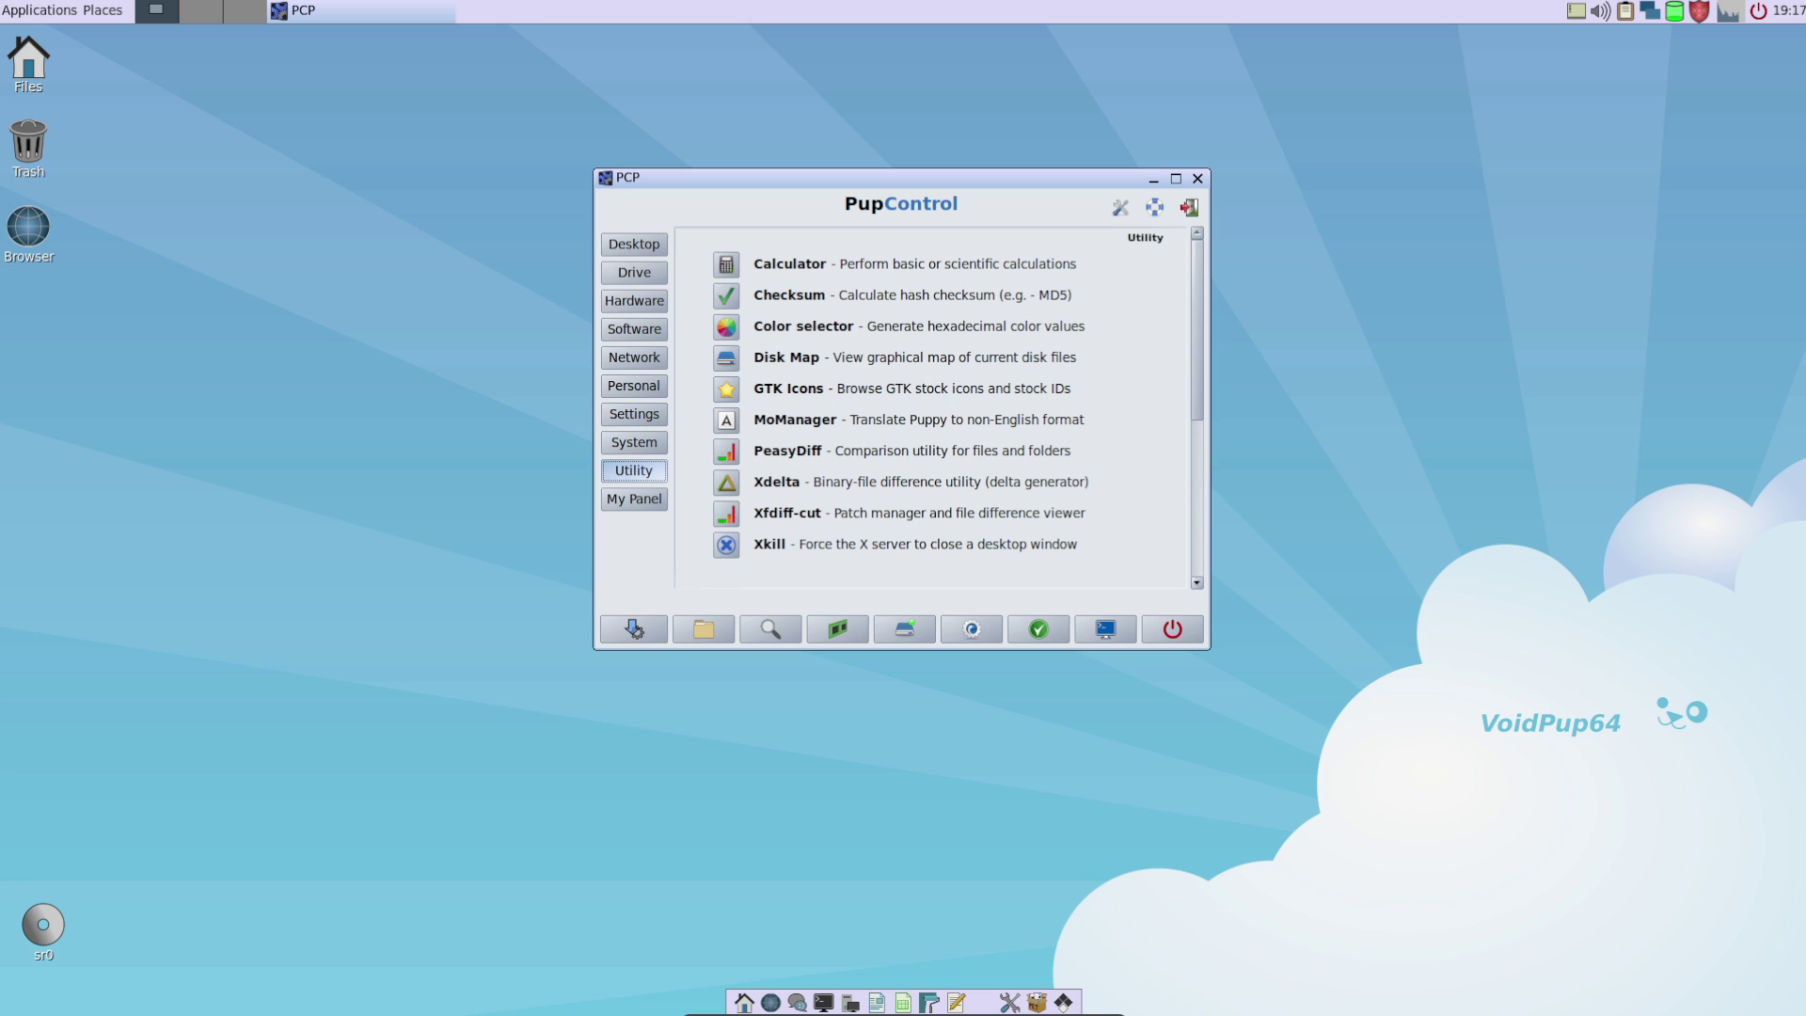
# Step: Look over the rest of PupControl's Utility tools and the My Panel page, and revisit the Desktop and Drive categories
pyautogui.scroll(-3, 957, 392)
pyautogui.scroll(3, 957, 392)
pyautogui.click(633, 499)
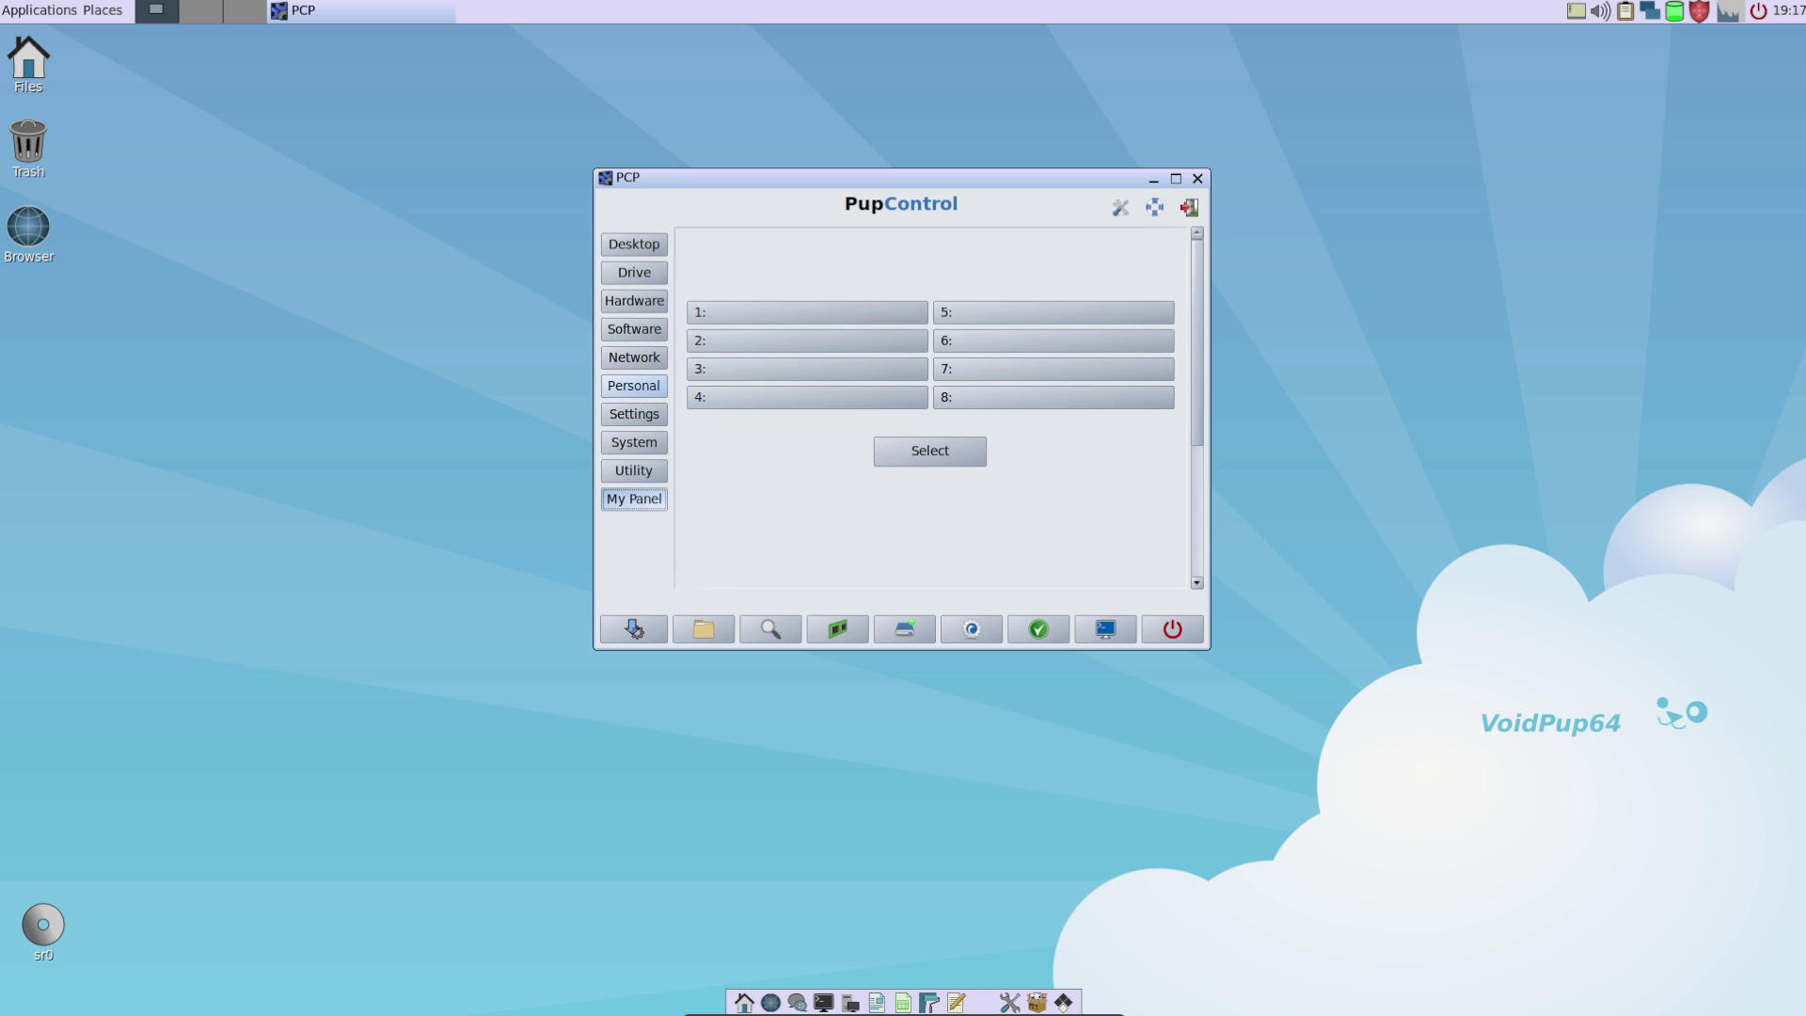
pyautogui.click(633, 243)
pyautogui.click(634, 271)
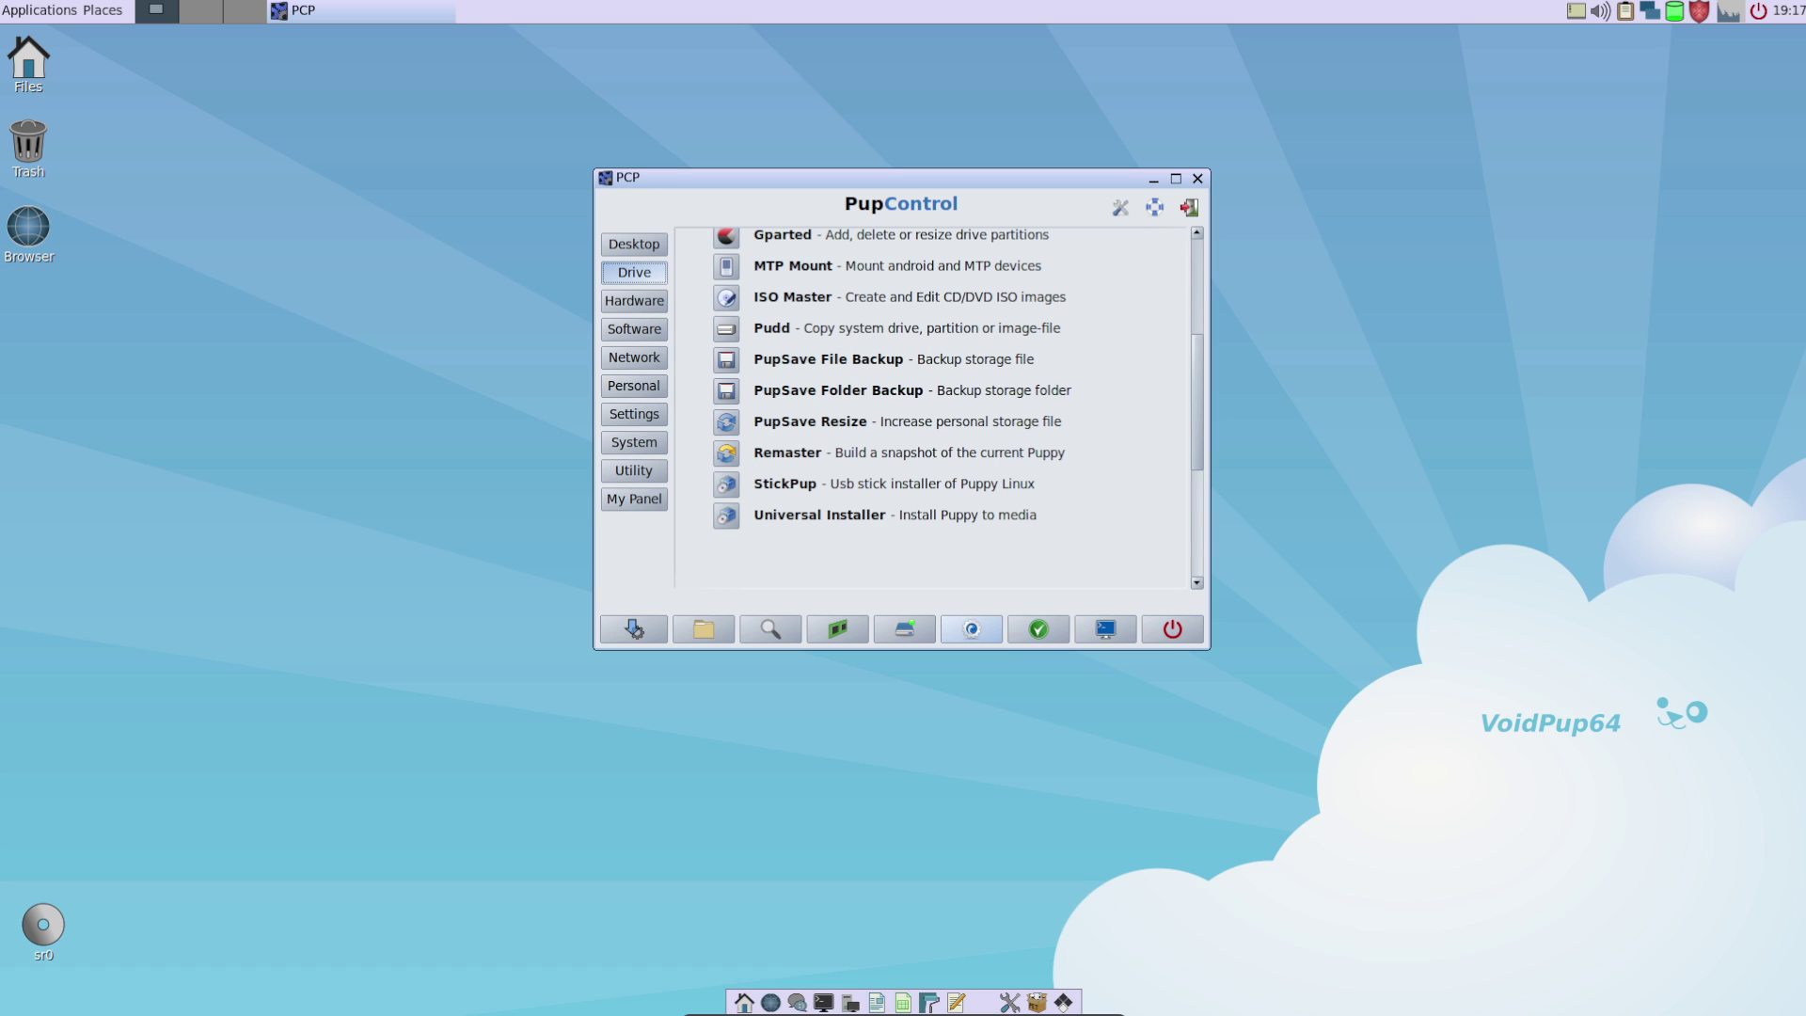
# Step: Try to show system information with neofetch in a terminal launched from PupControl, and close both windows
pyautogui.click(1104, 628)
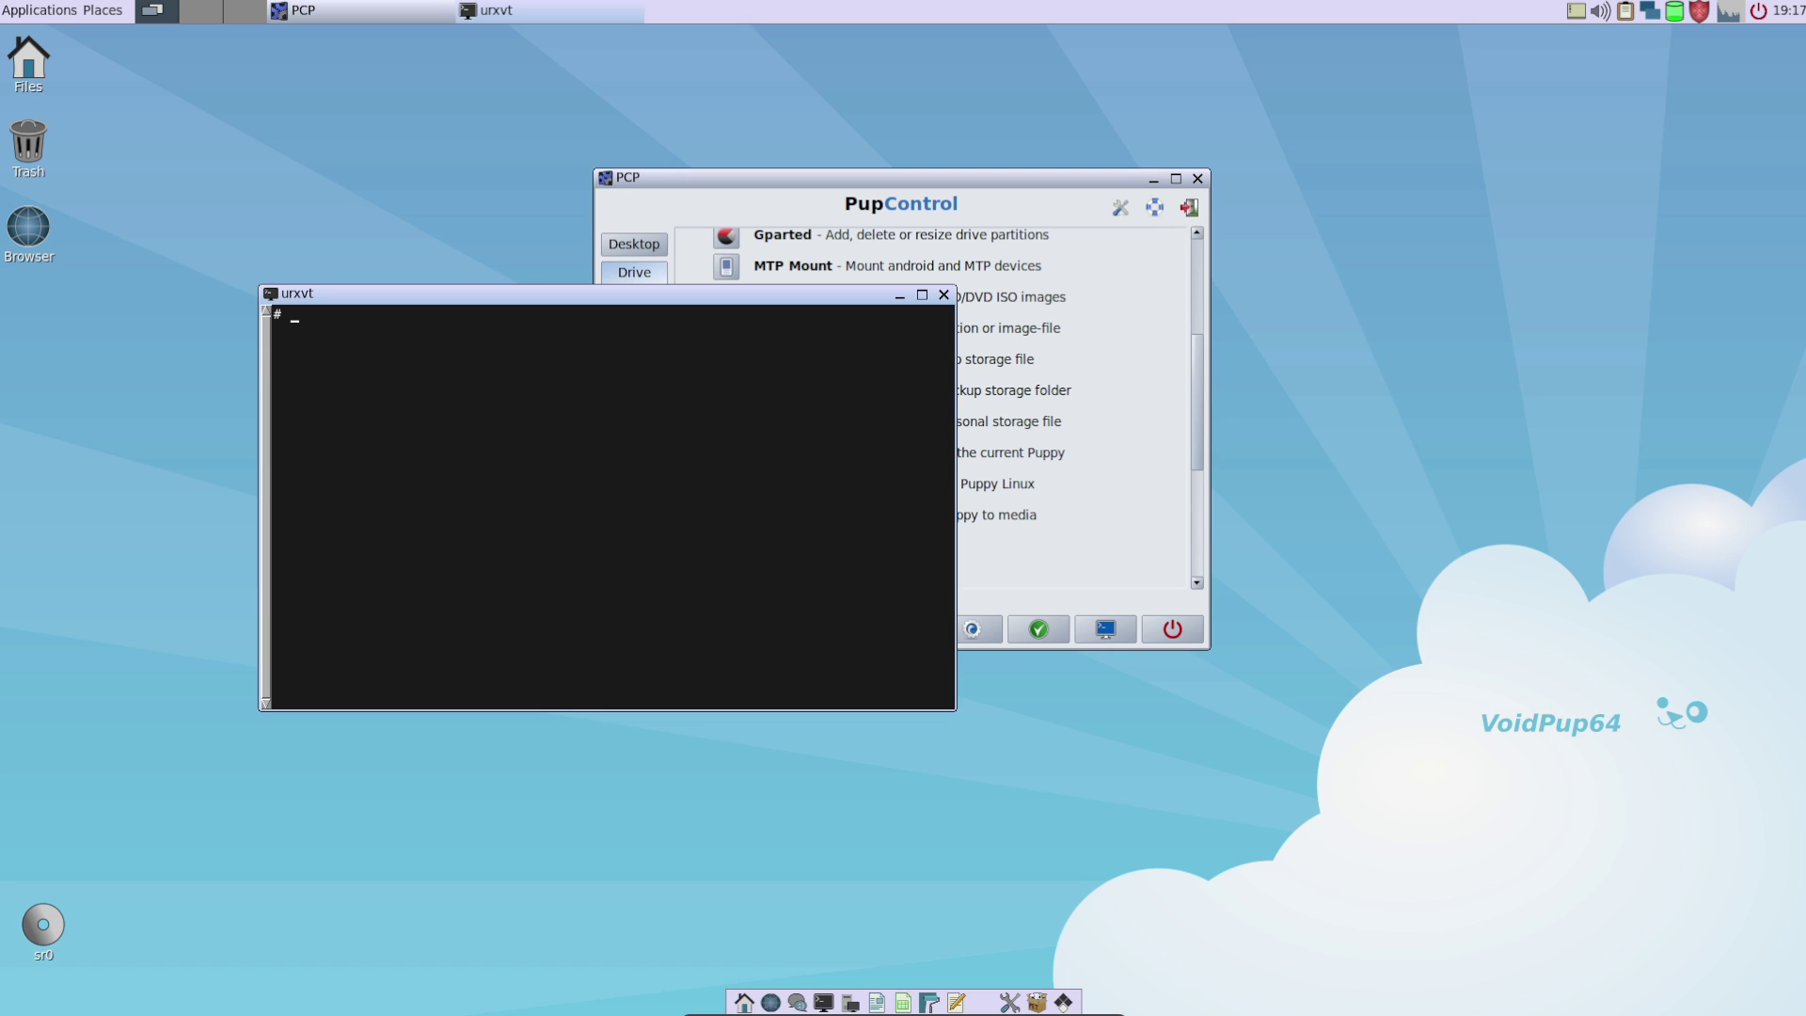
pyautogui.write('neofetch')
pyautogui.press('Return')
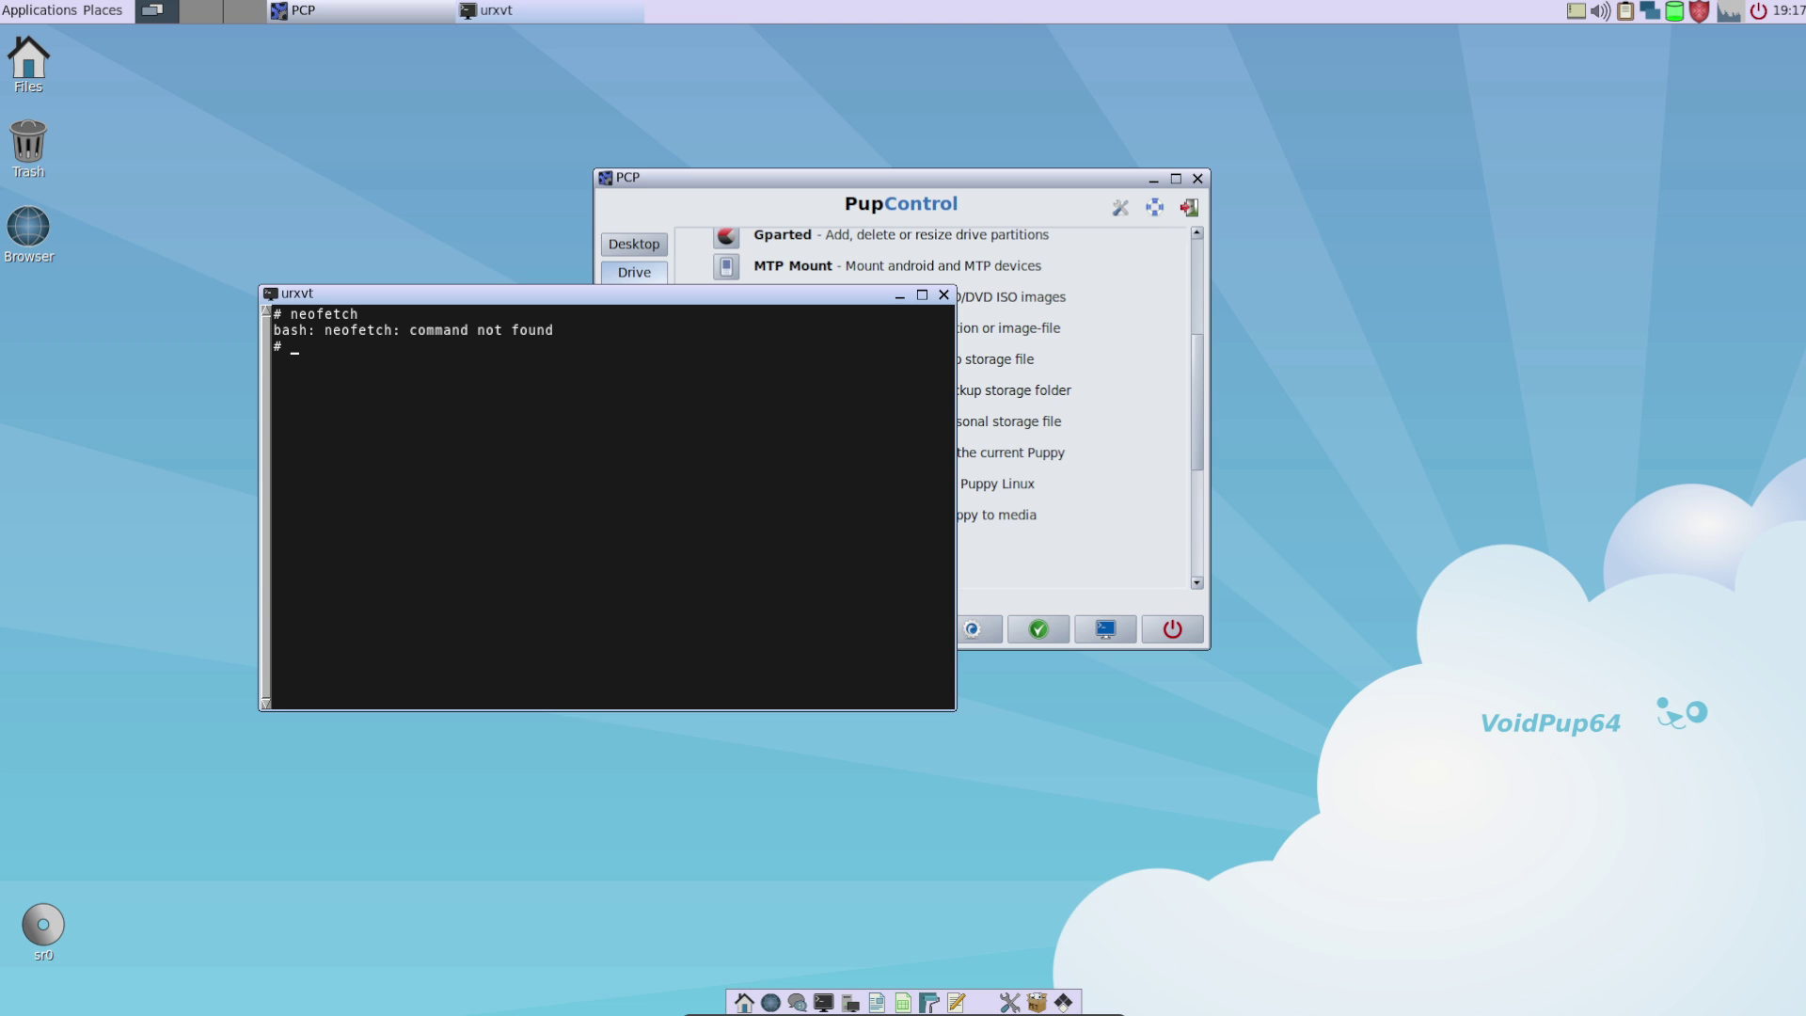
pyautogui.click(943, 295)
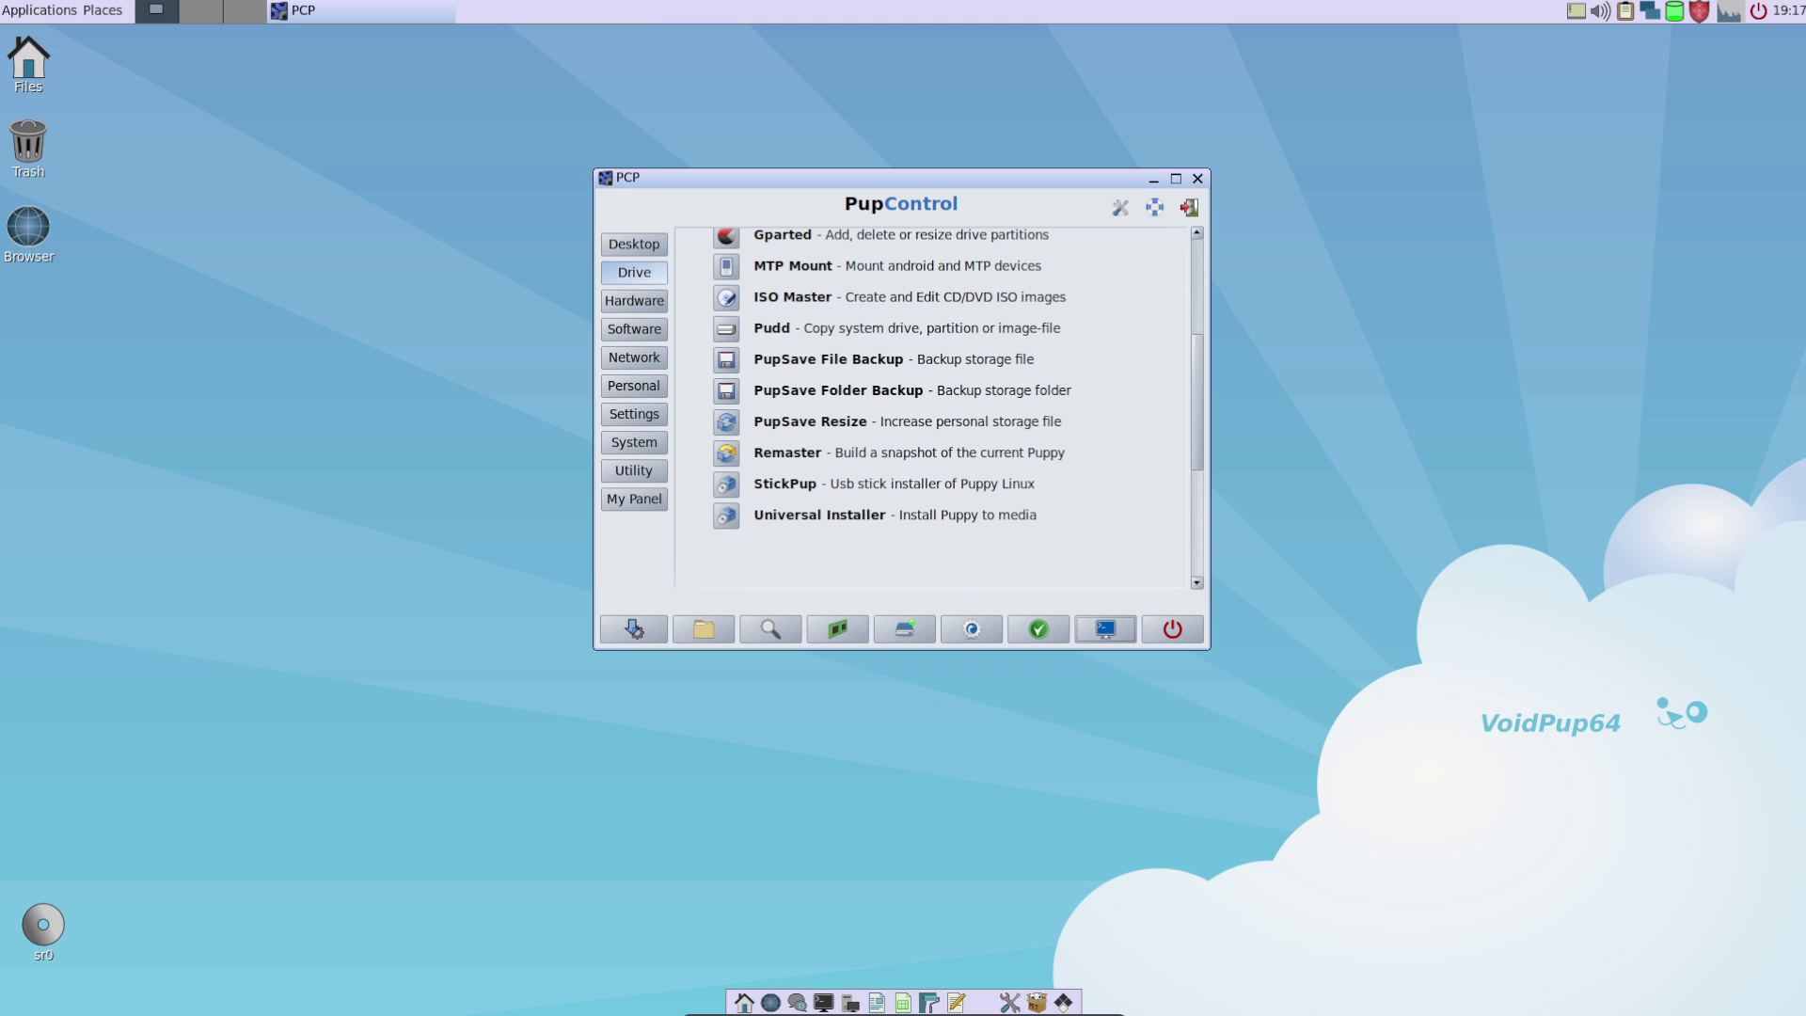
pyautogui.click(1197, 179)
# Step: Check the CPU load and memory usage with htop in LXTerminal, and close the terminal
pyautogui.click(39, 10)
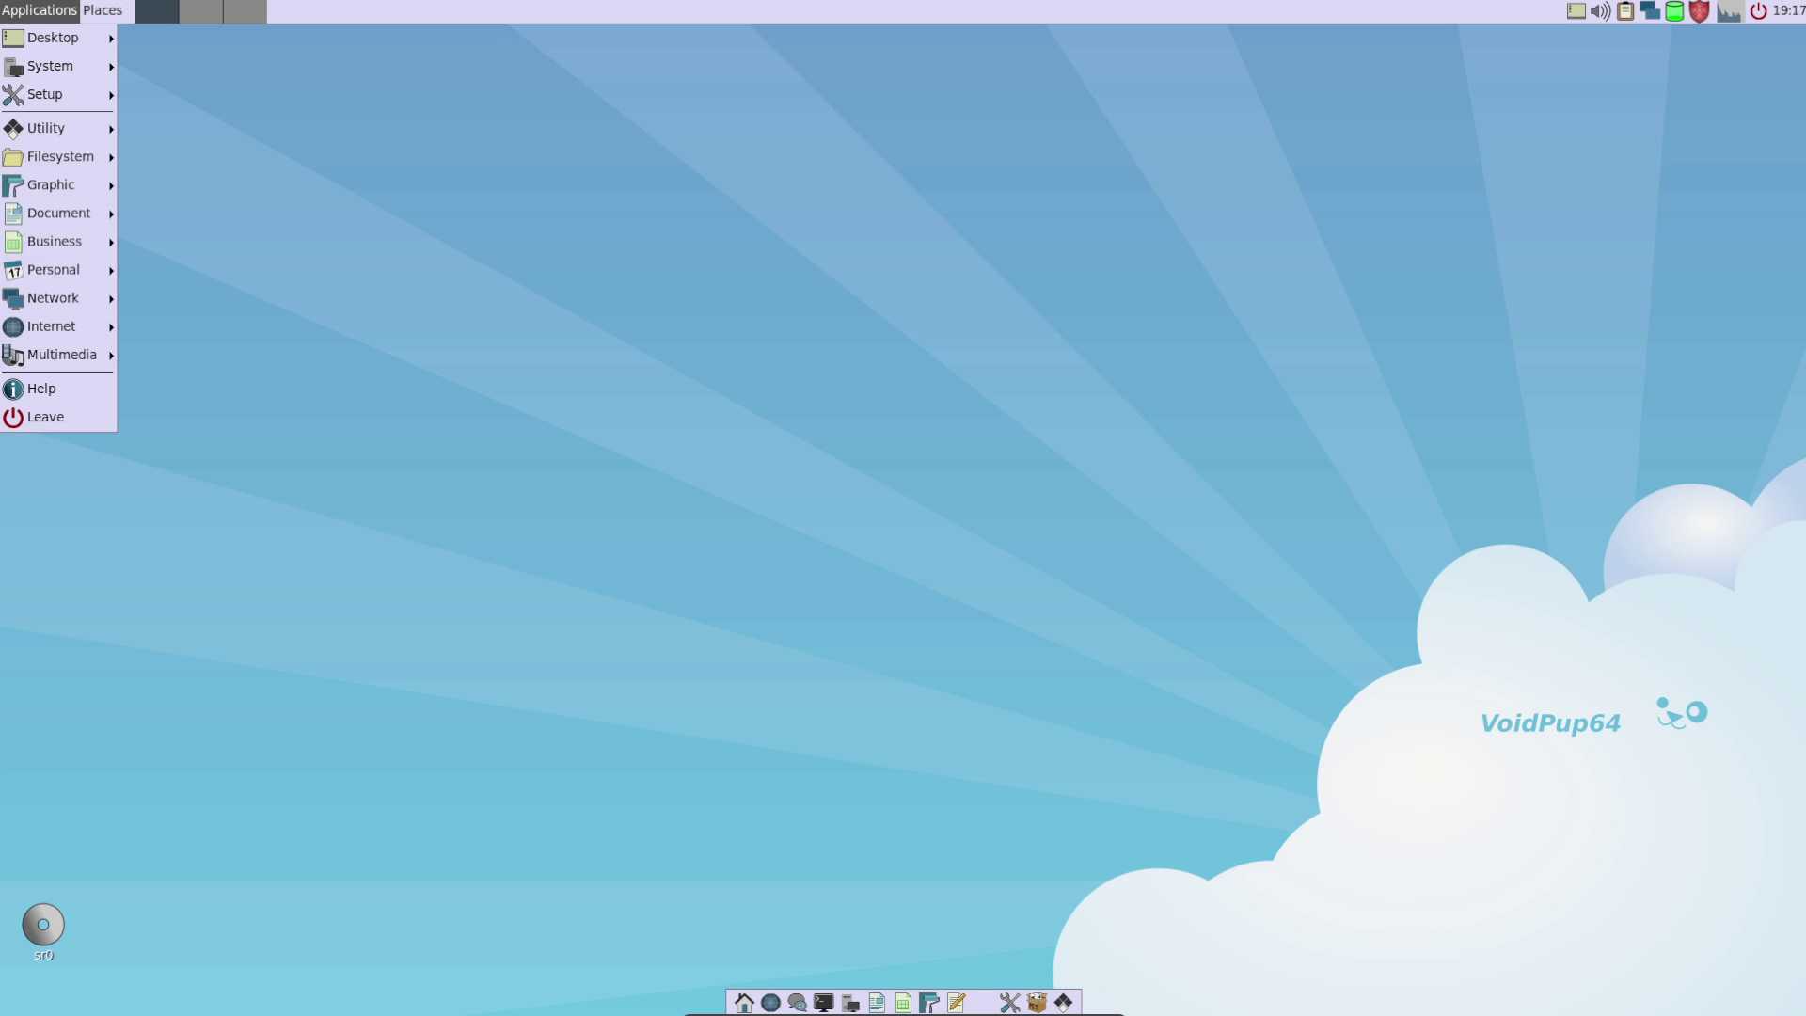
pyautogui.moveTo(56, 129)
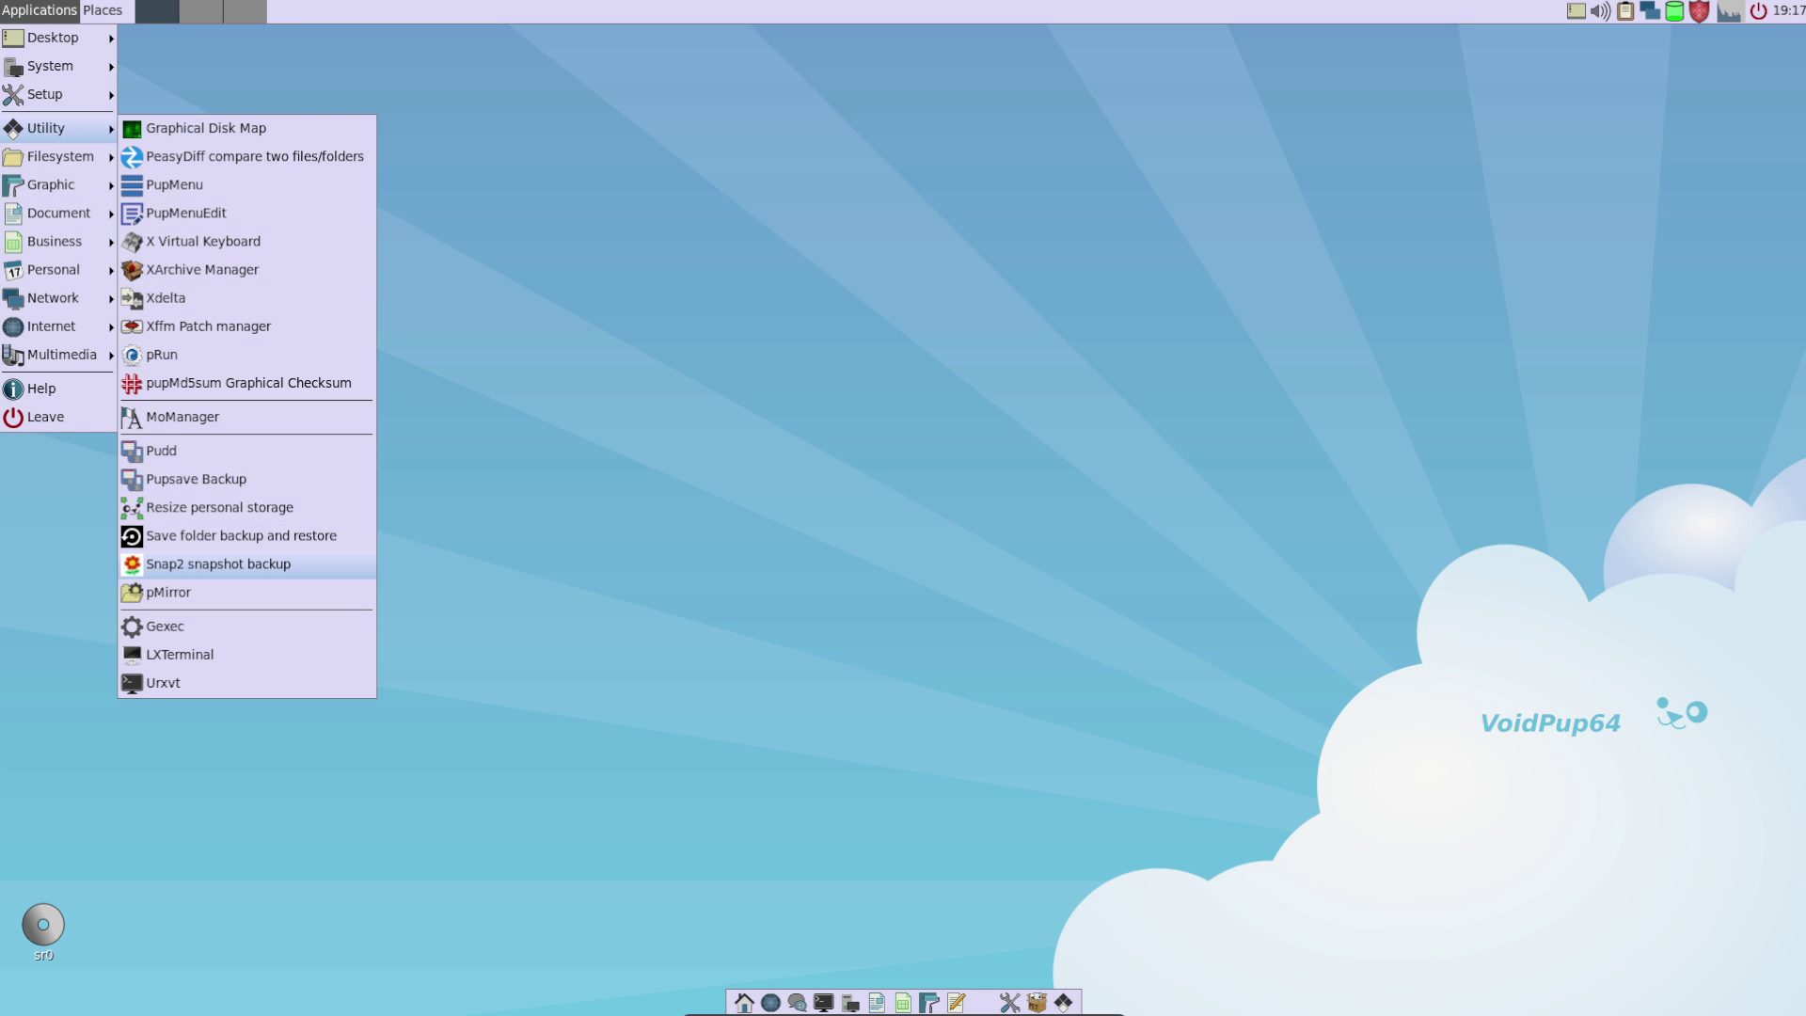
pyautogui.click(179, 655)
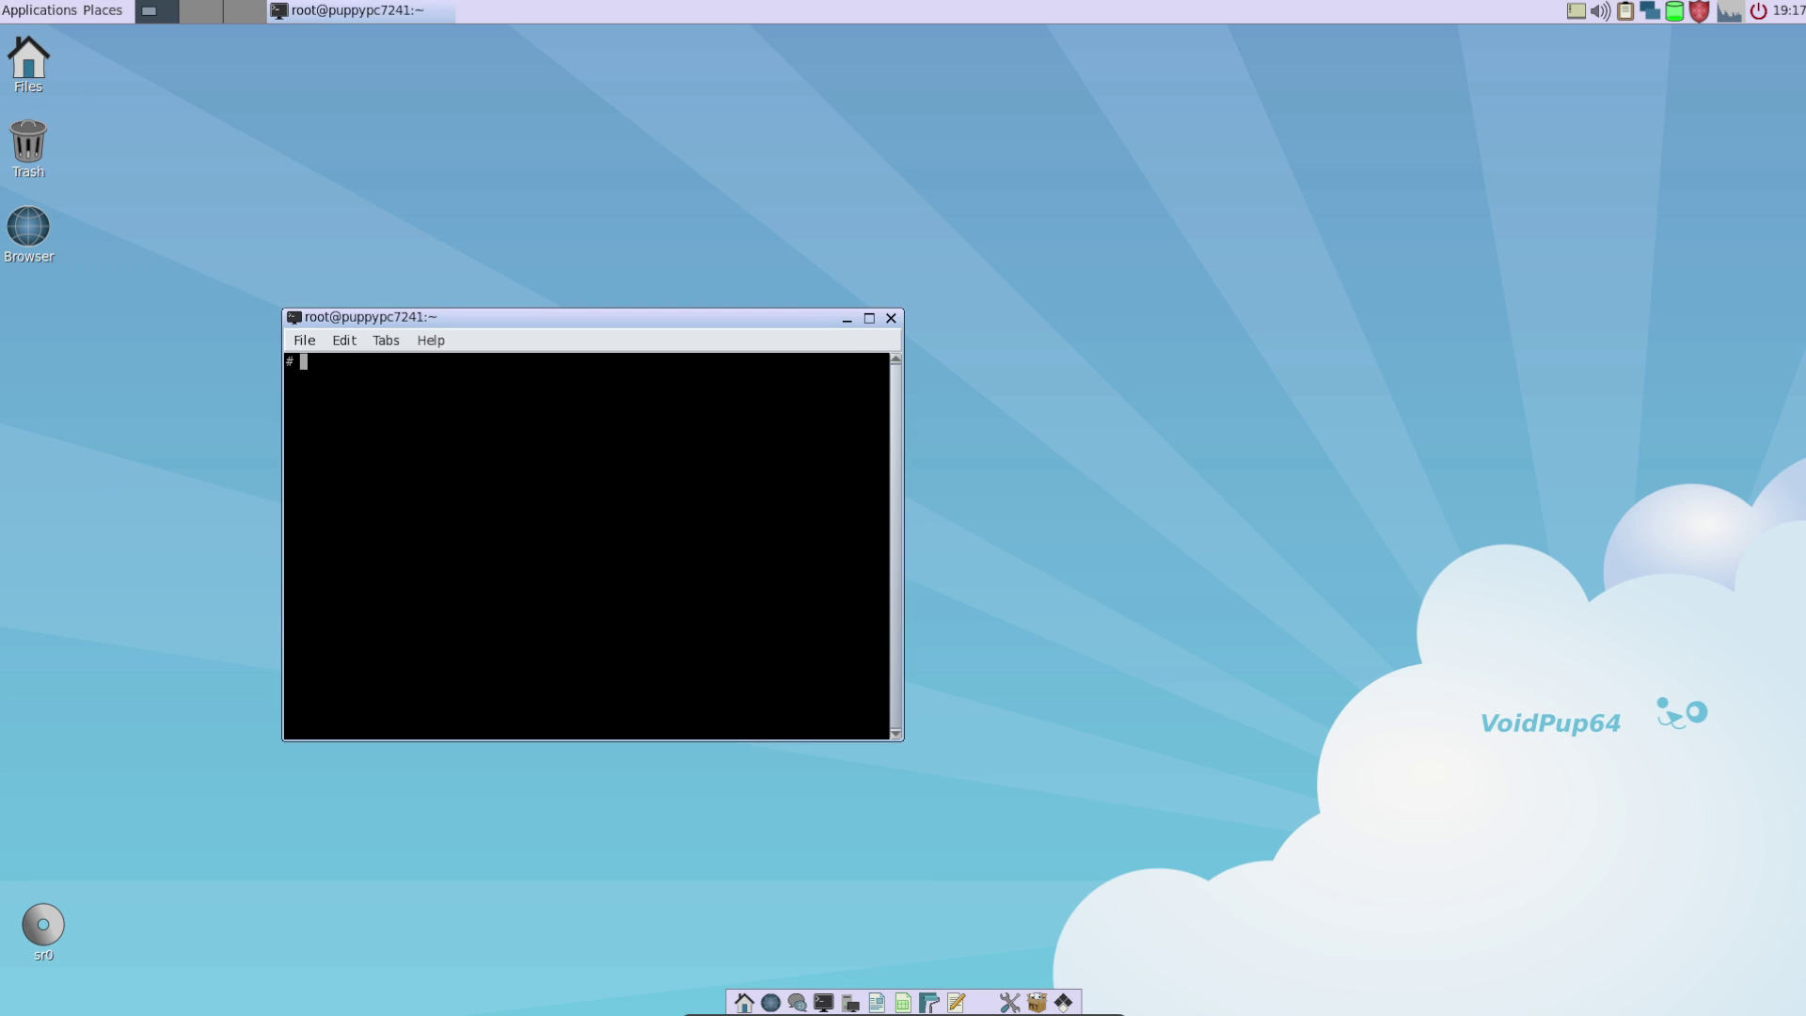
pyautogui.write('htop')
pyautogui.press('Return')
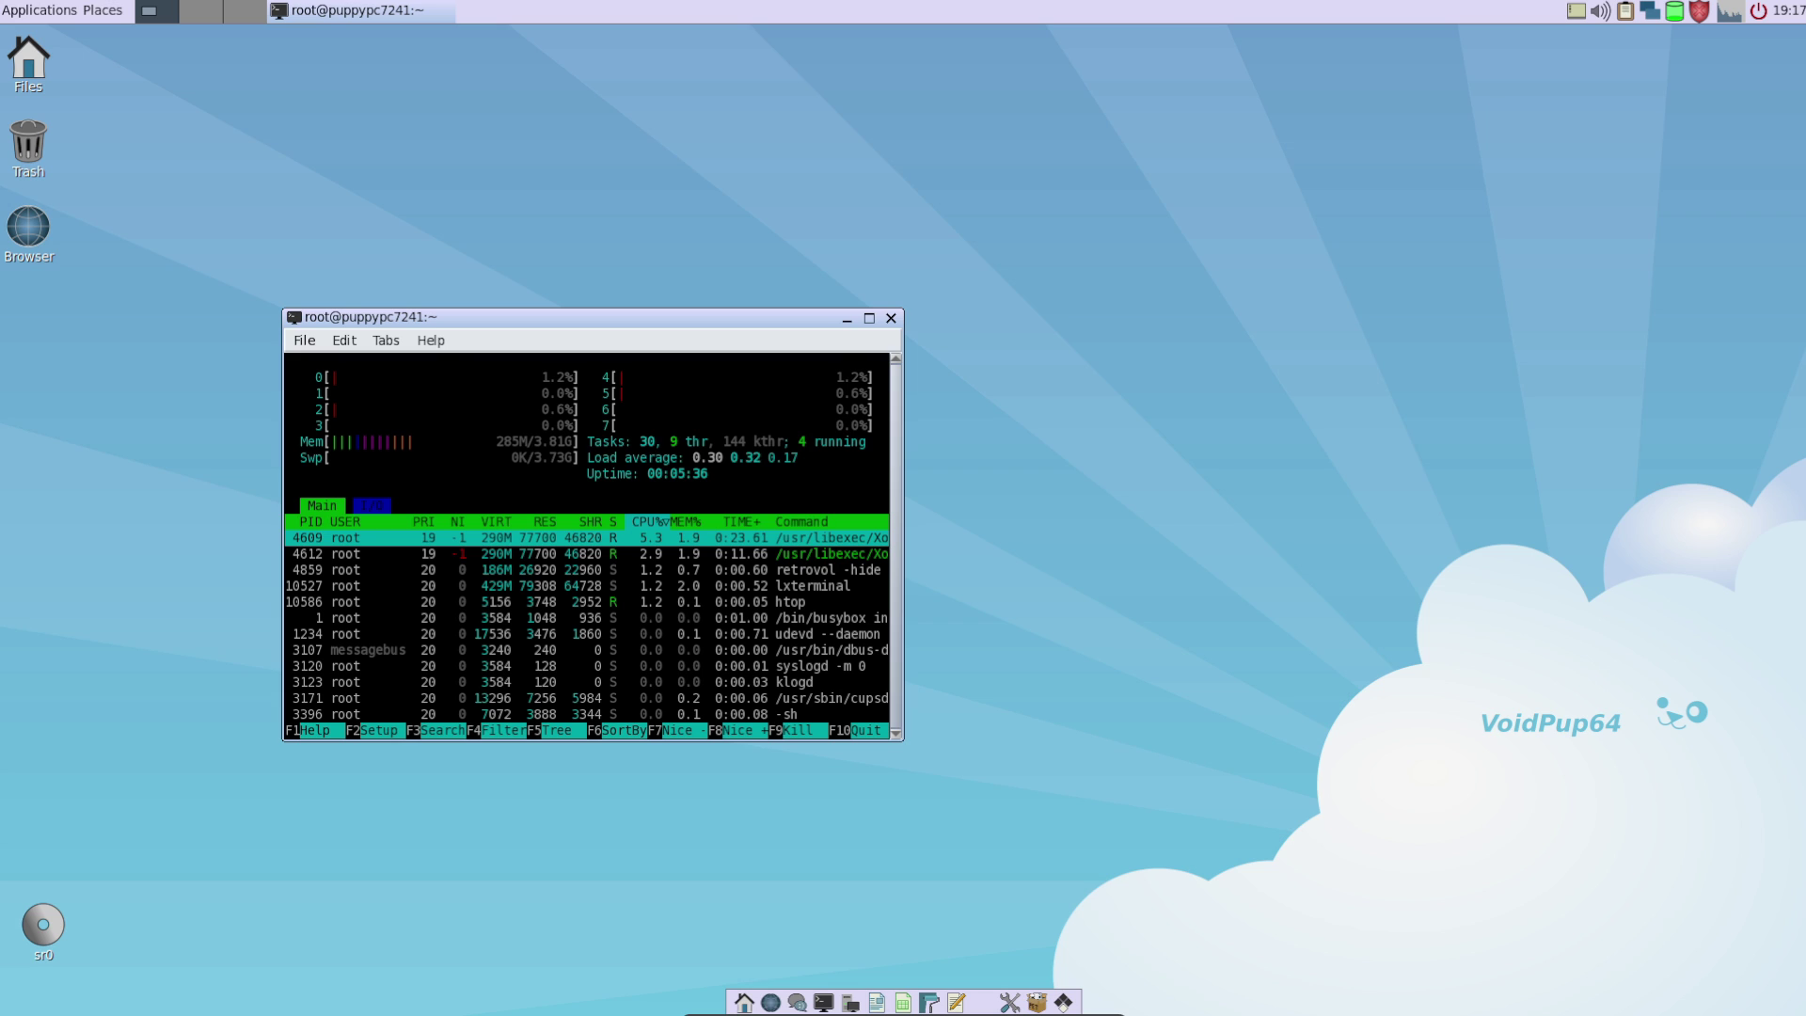
pyautogui.moveTo(592, 318); pyautogui.dragTo(821, 305)
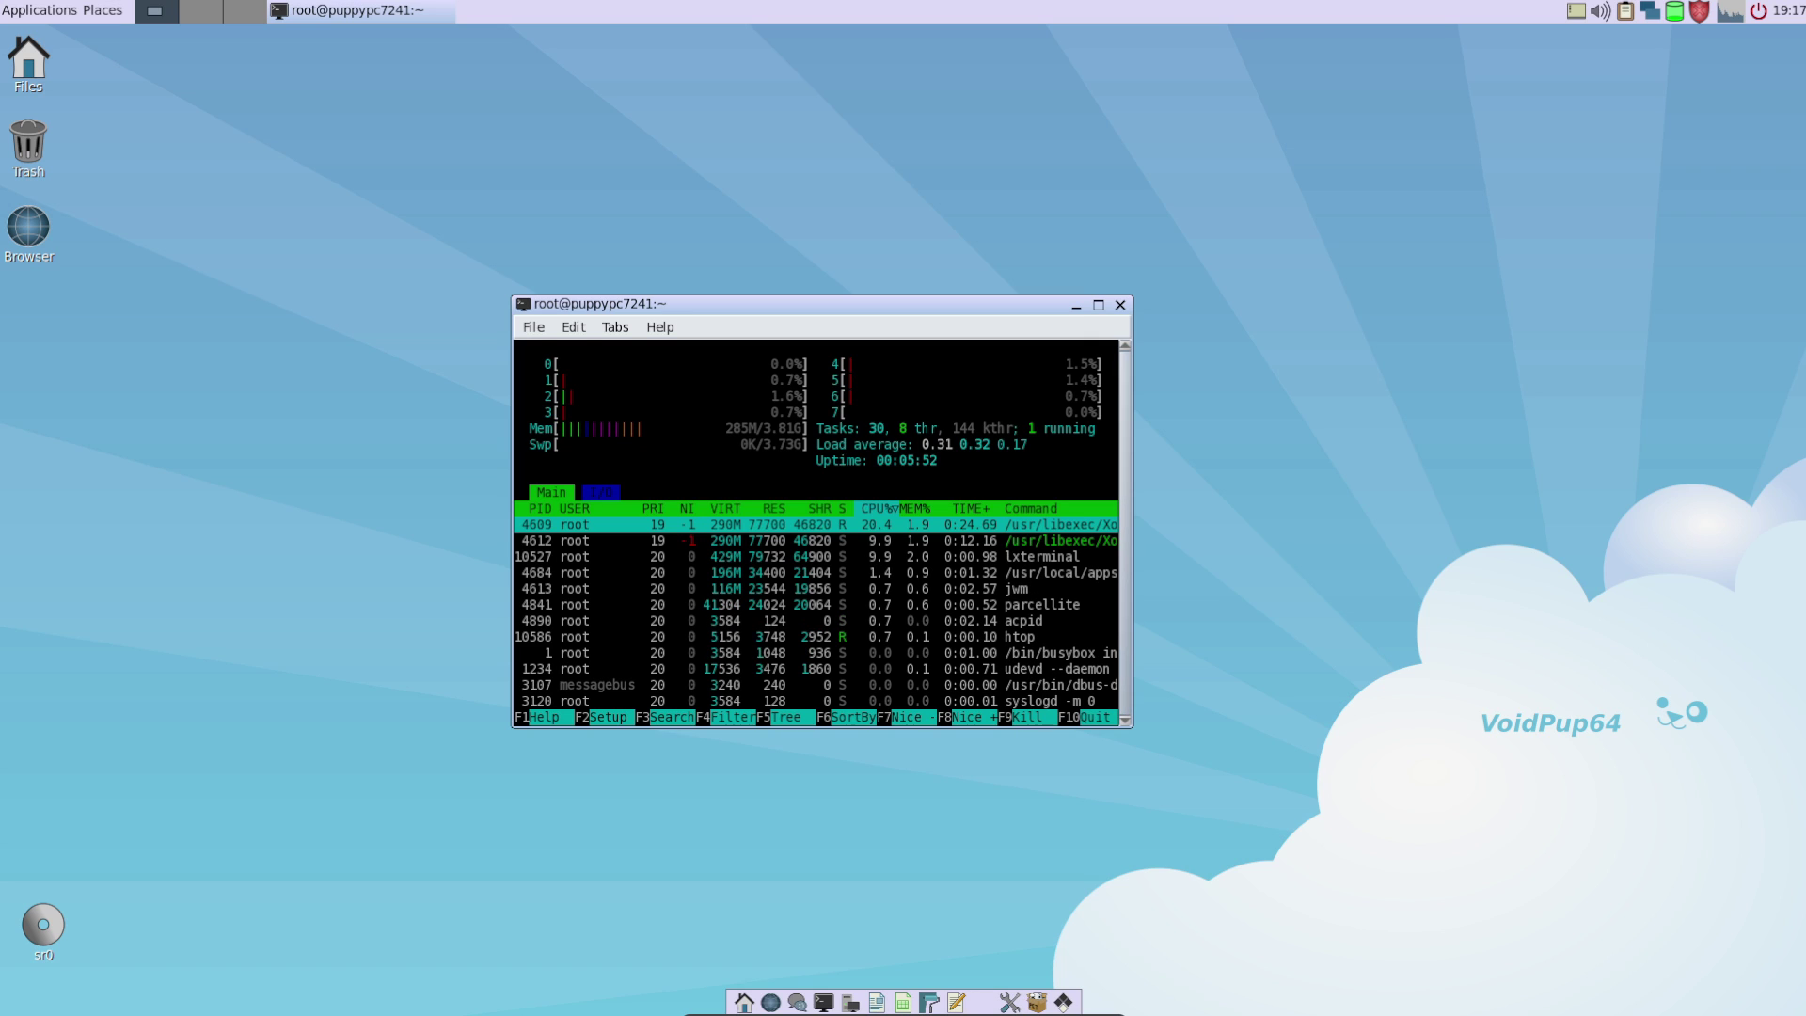
pyautogui.hotkey('alt', 'F4')
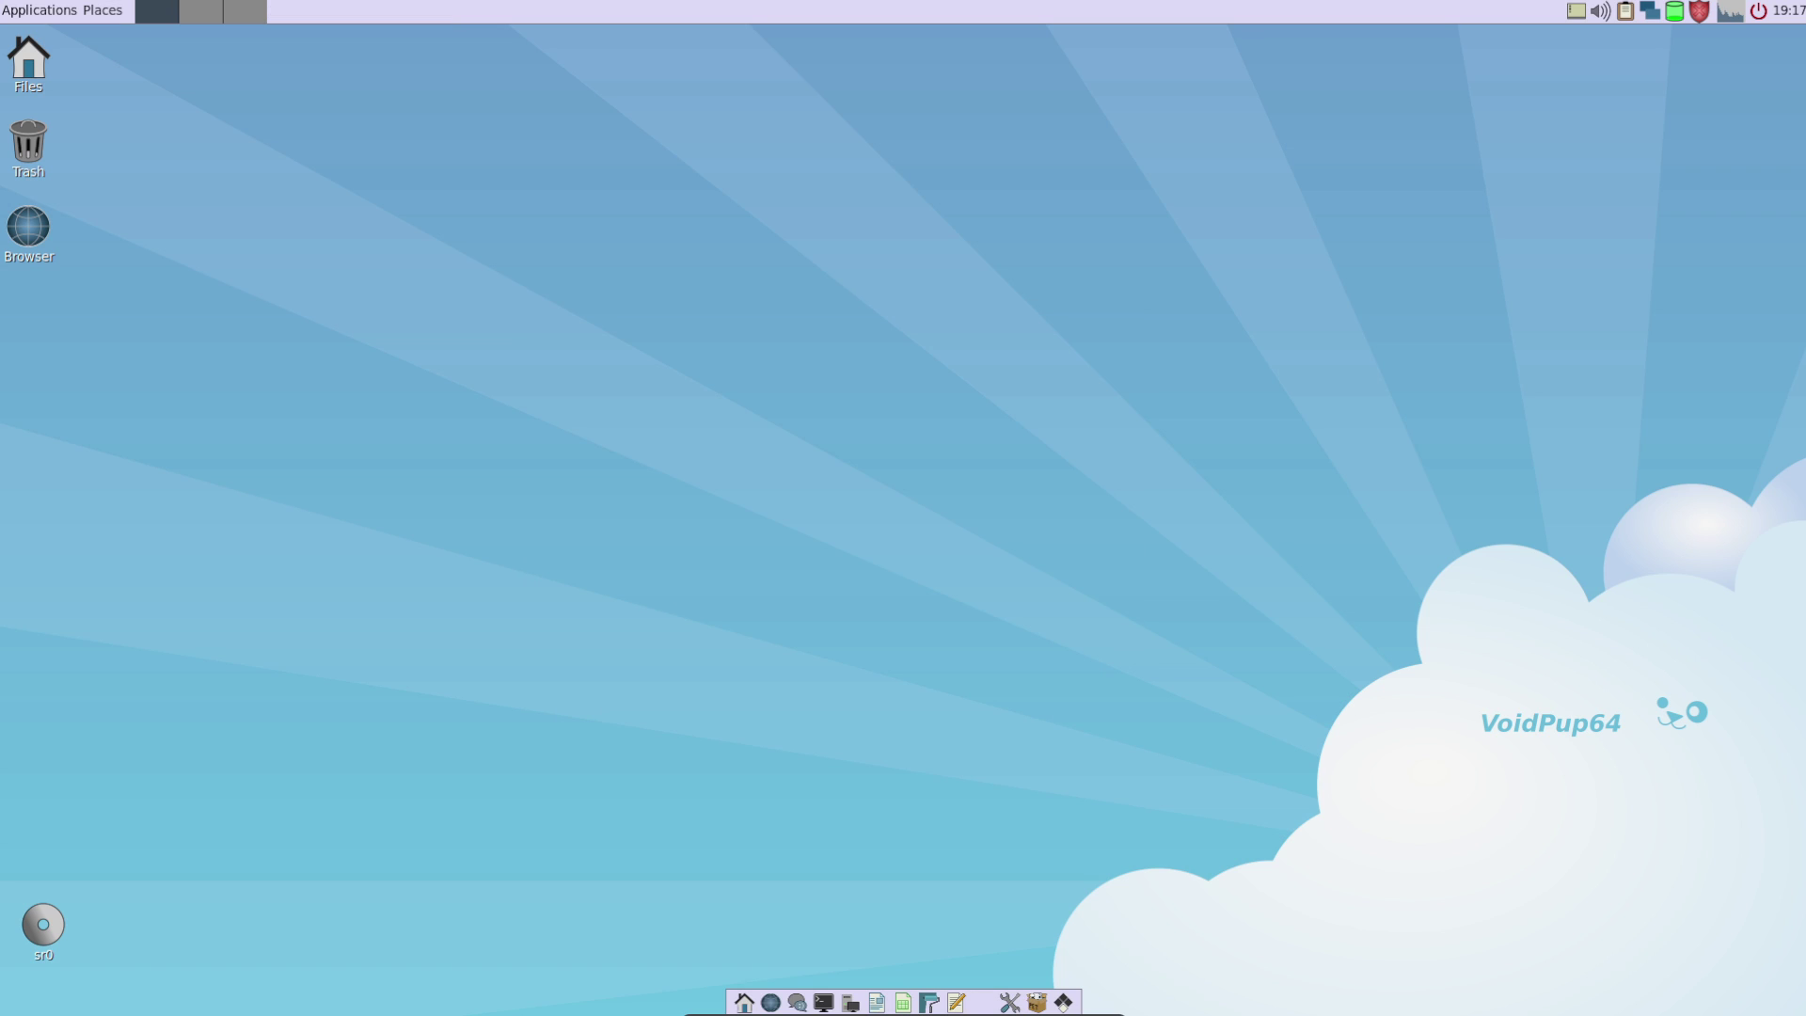
# Step: Take a brief look at the Graphical Disk Map utility and close it
pyautogui.click(40, 10)
pyautogui.moveTo(56, 129)
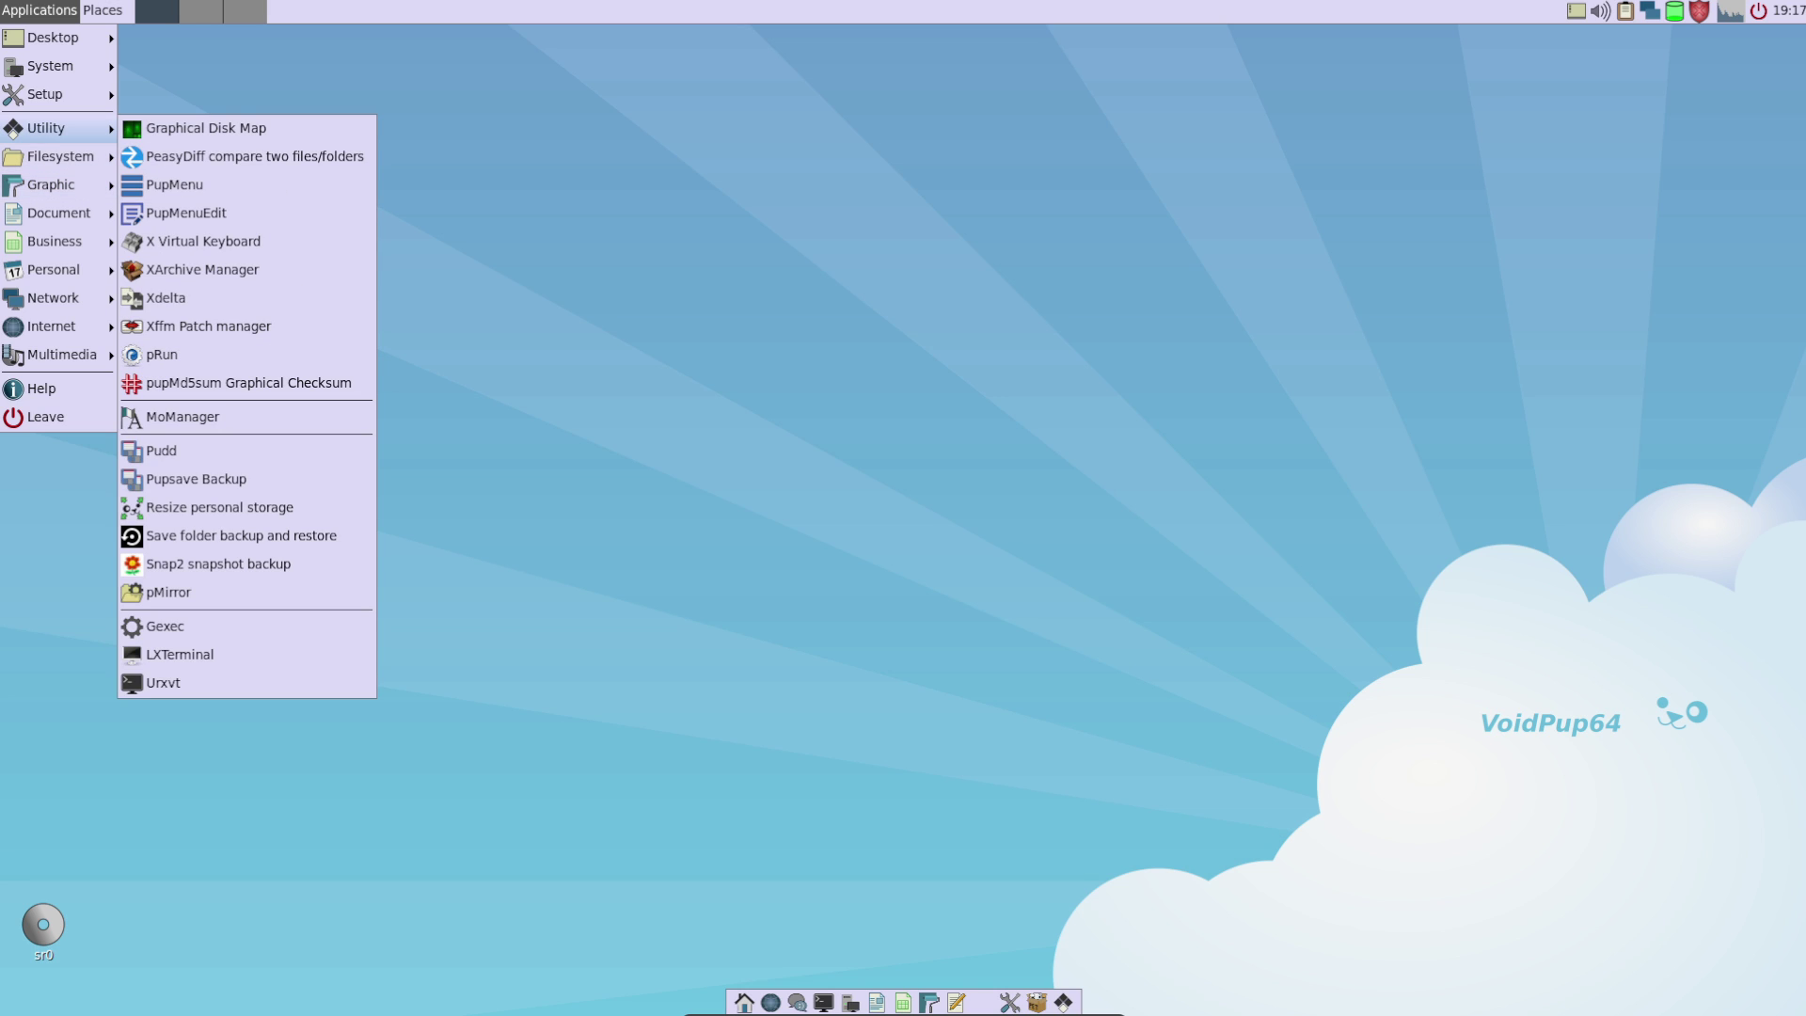
pyautogui.click(206, 128)
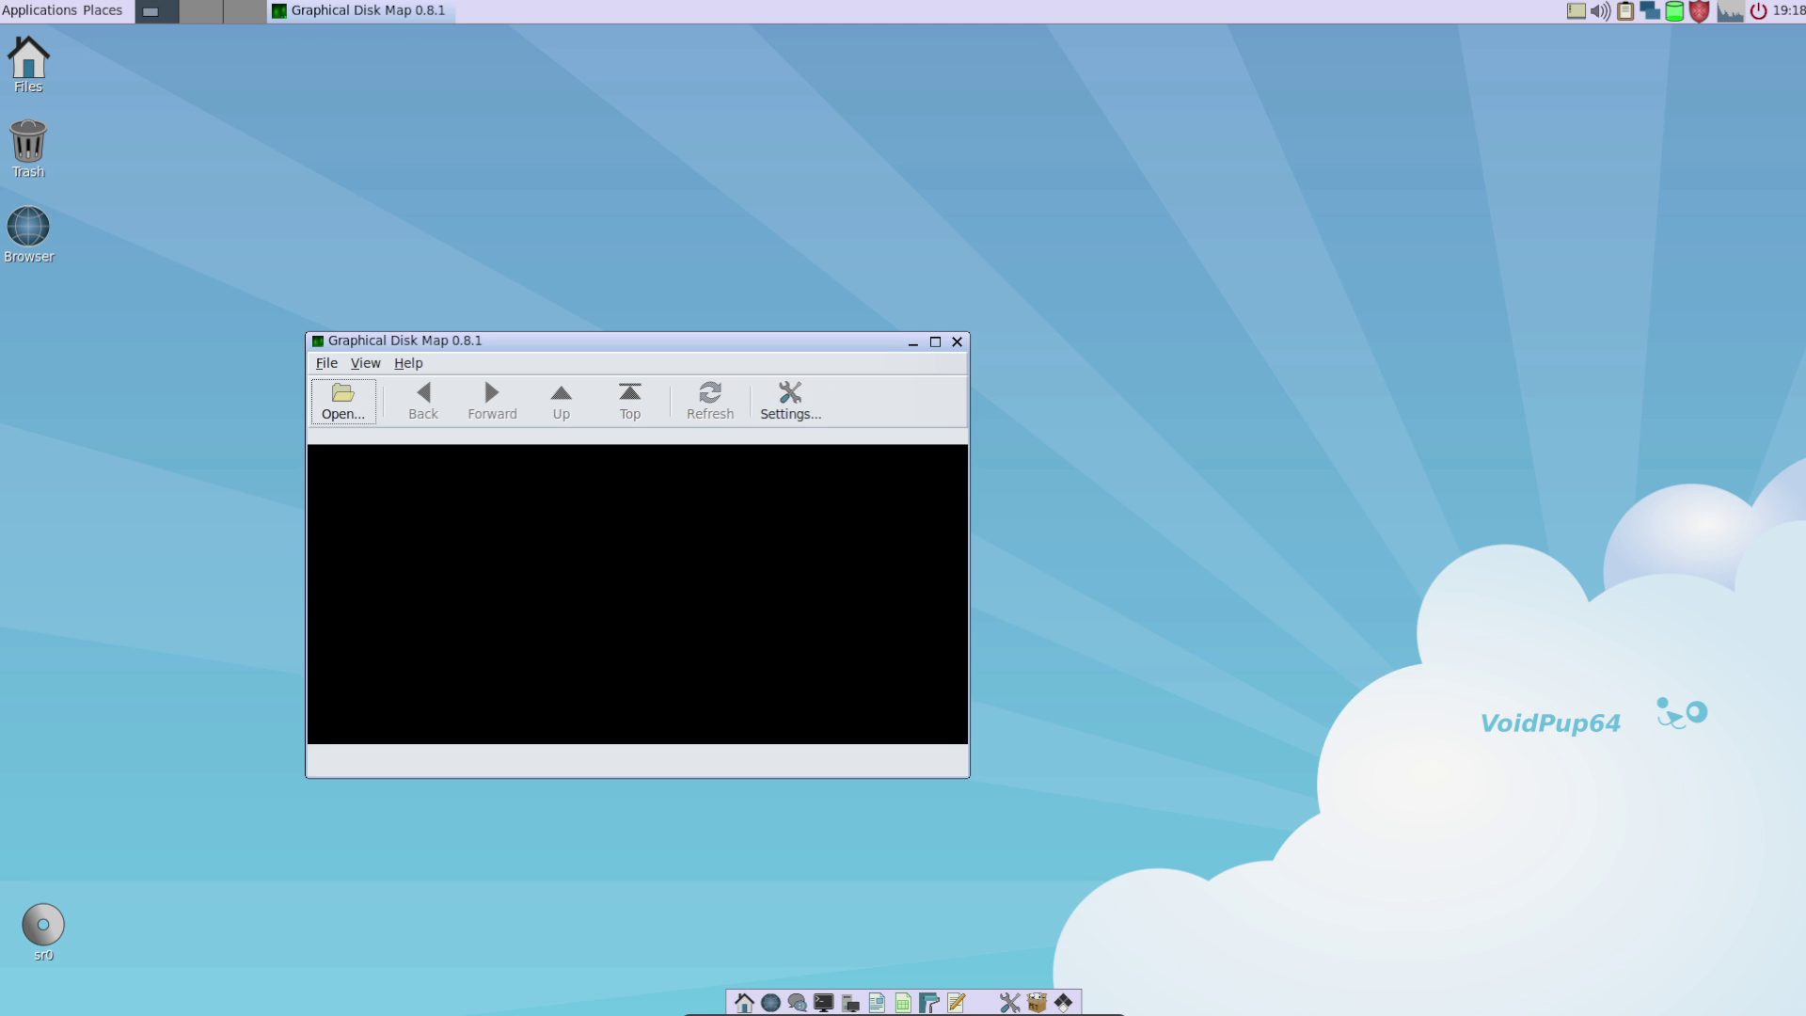
pyautogui.hotkey('alt', 'F4')
# Step: Look through the application categories in the PupMenu utility and close it
pyautogui.click(39, 10)
pyautogui.moveTo(56, 127)
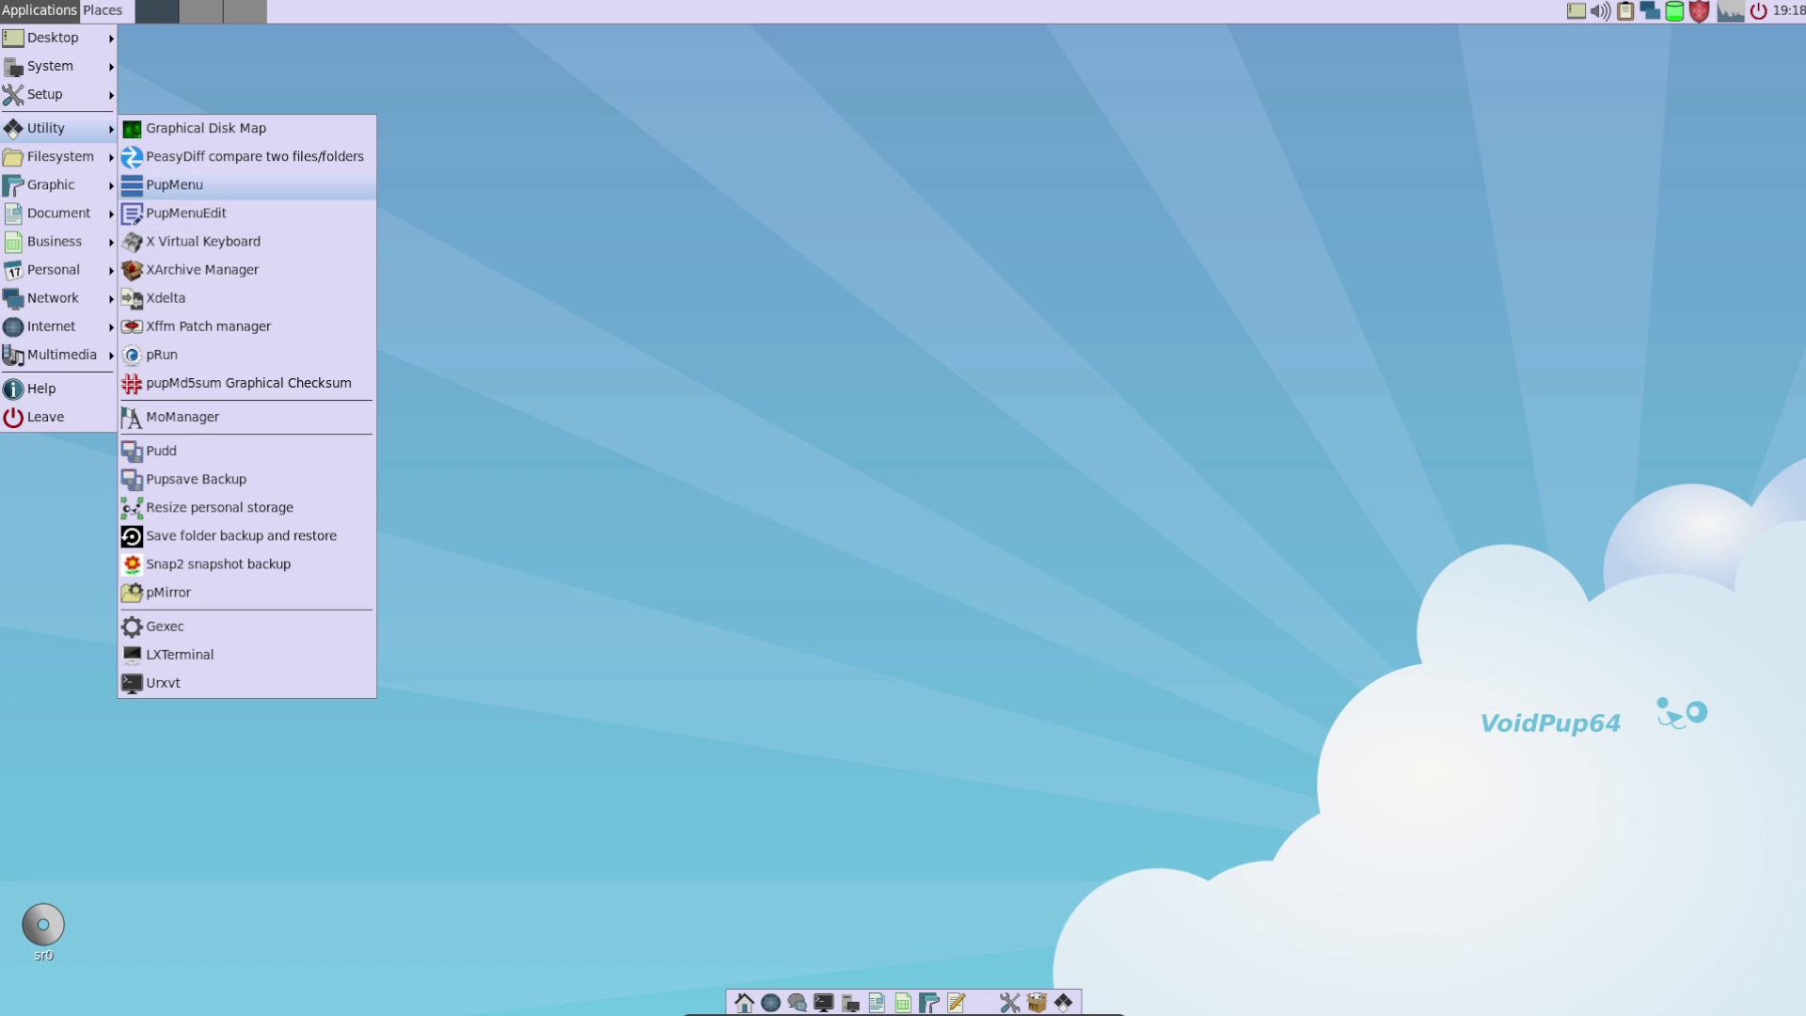
pyautogui.click(173, 185)
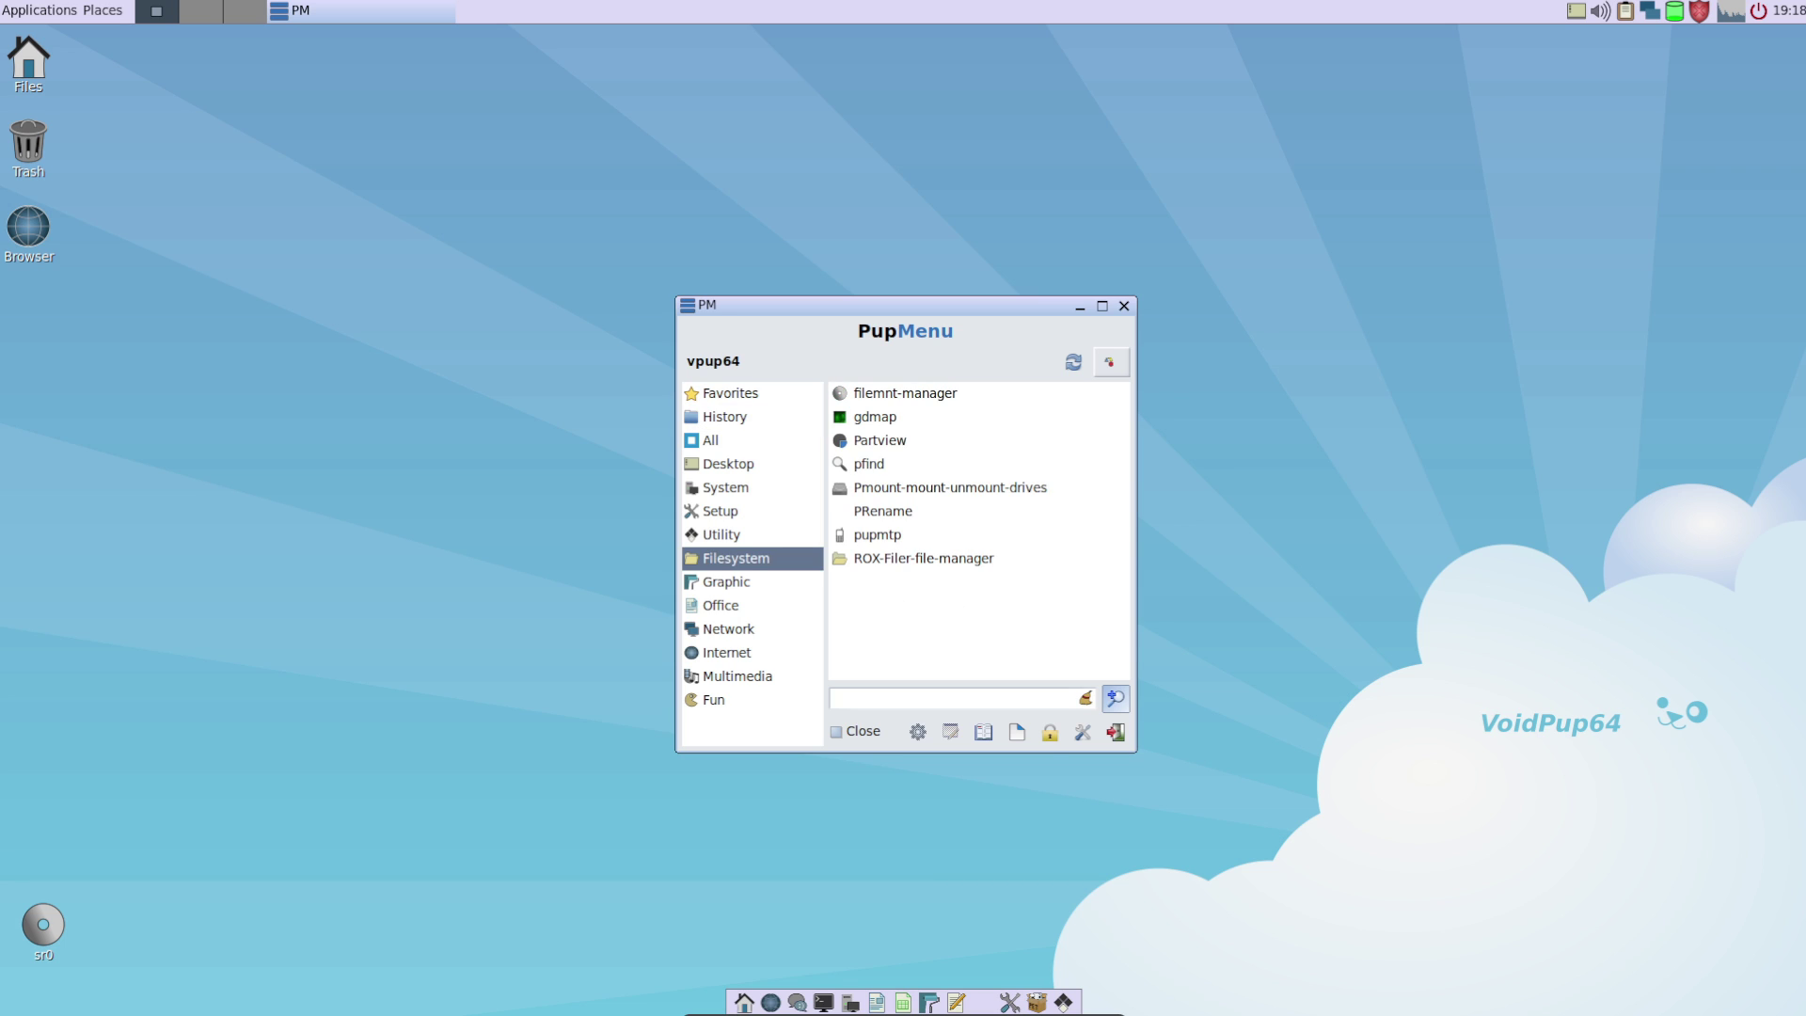
pyautogui.click(1123, 306)
# Step: Look over the Graphic applications and launch the mtPaint image editor
pyautogui.click(38, 10)
pyautogui.moveTo(51, 185)
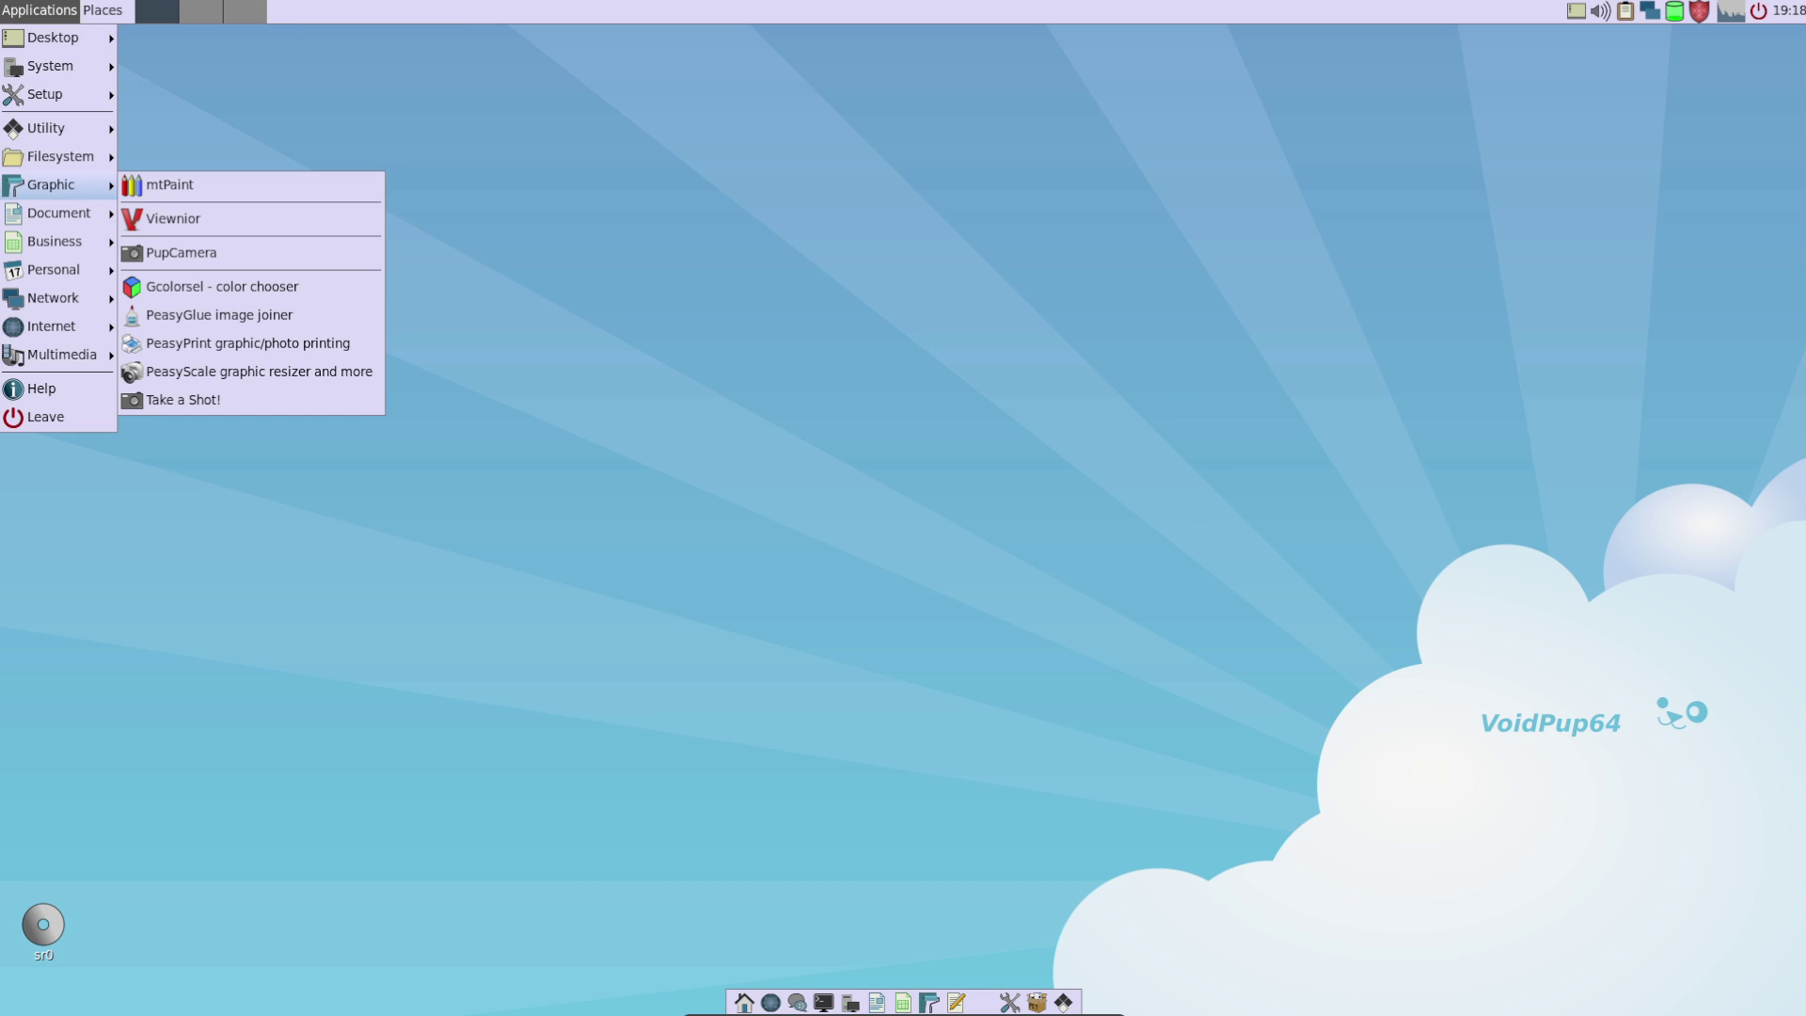
pyautogui.moveTo(47, 128)
pyautogui.click(169, 184)
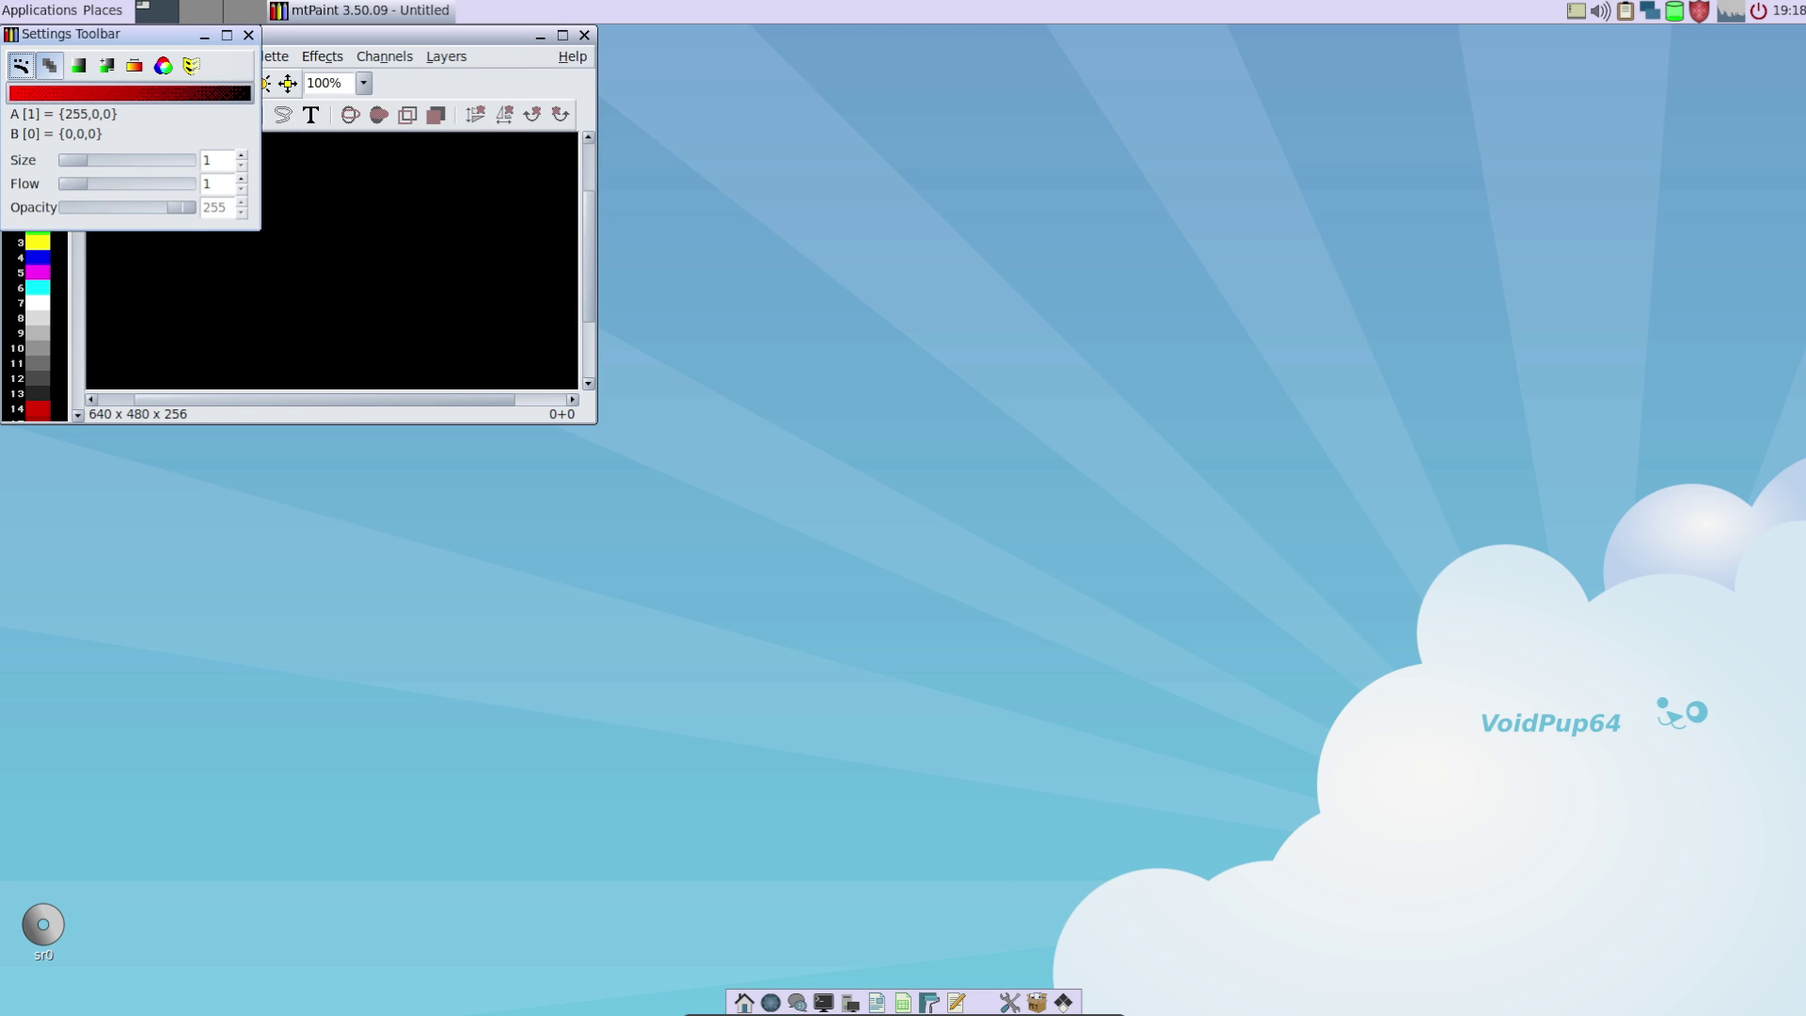
# Step: Maximize mtPaint and make a rectangular selection on the canvas, enlarged to about 244 x 151 pixels
pyautogui.click(186, 114)
pyautogui.moveTo(203, 217); pyautogui.dragTo(355, 295)
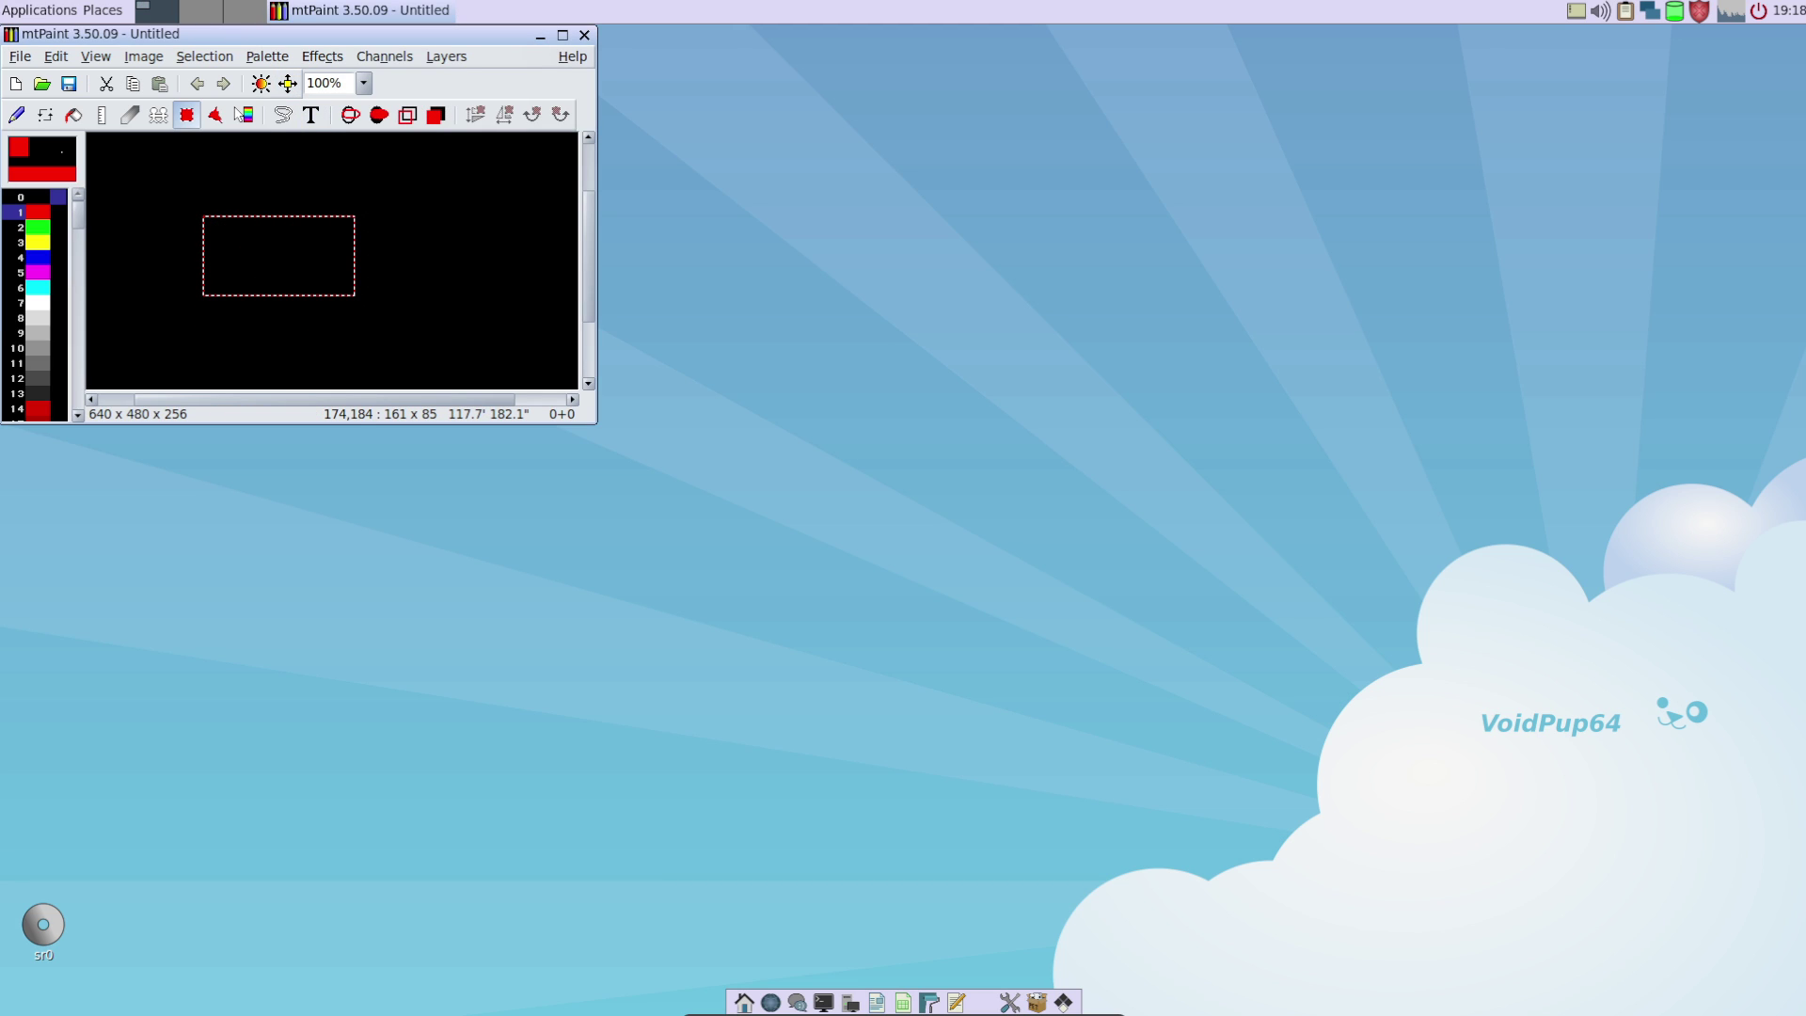
pyautogui.click(562, 35)
pyautogui.click(322, 57)
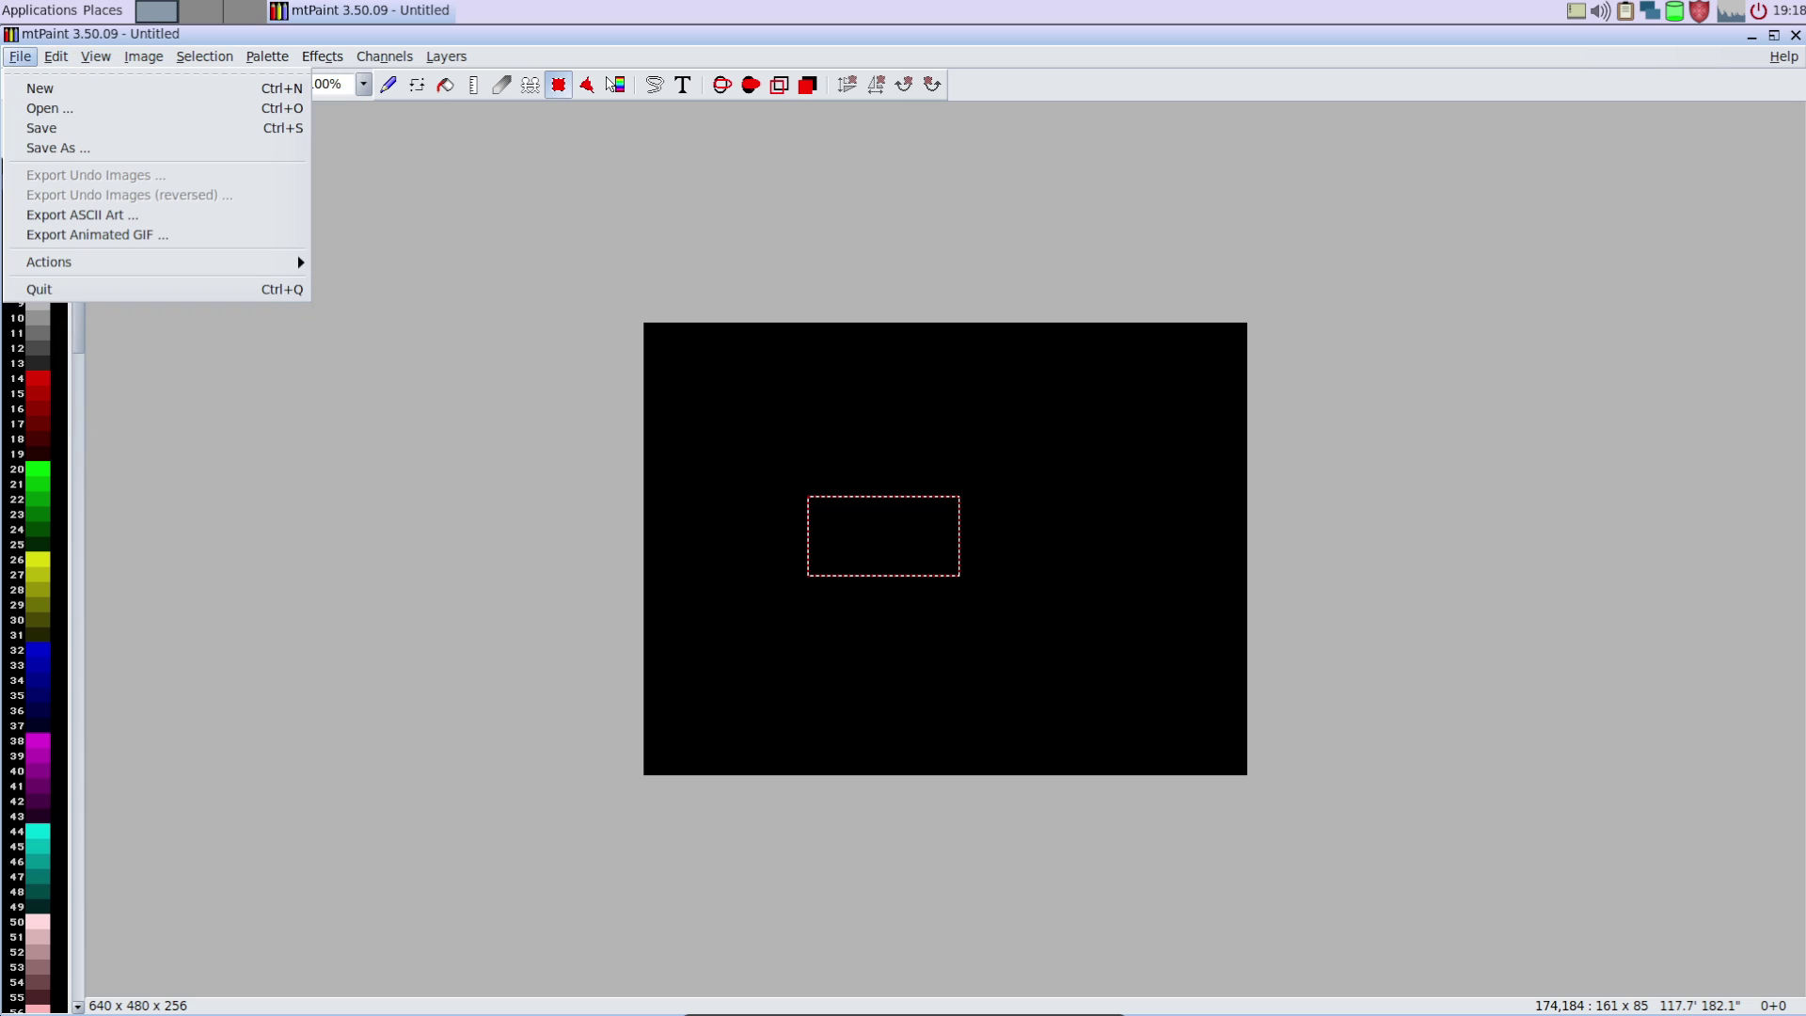
pyautogui.click(19, 56)
pyautogui.moveTo(807, 495); pyautogui.dragTo(729, 434)
pyautogui.press('F6')
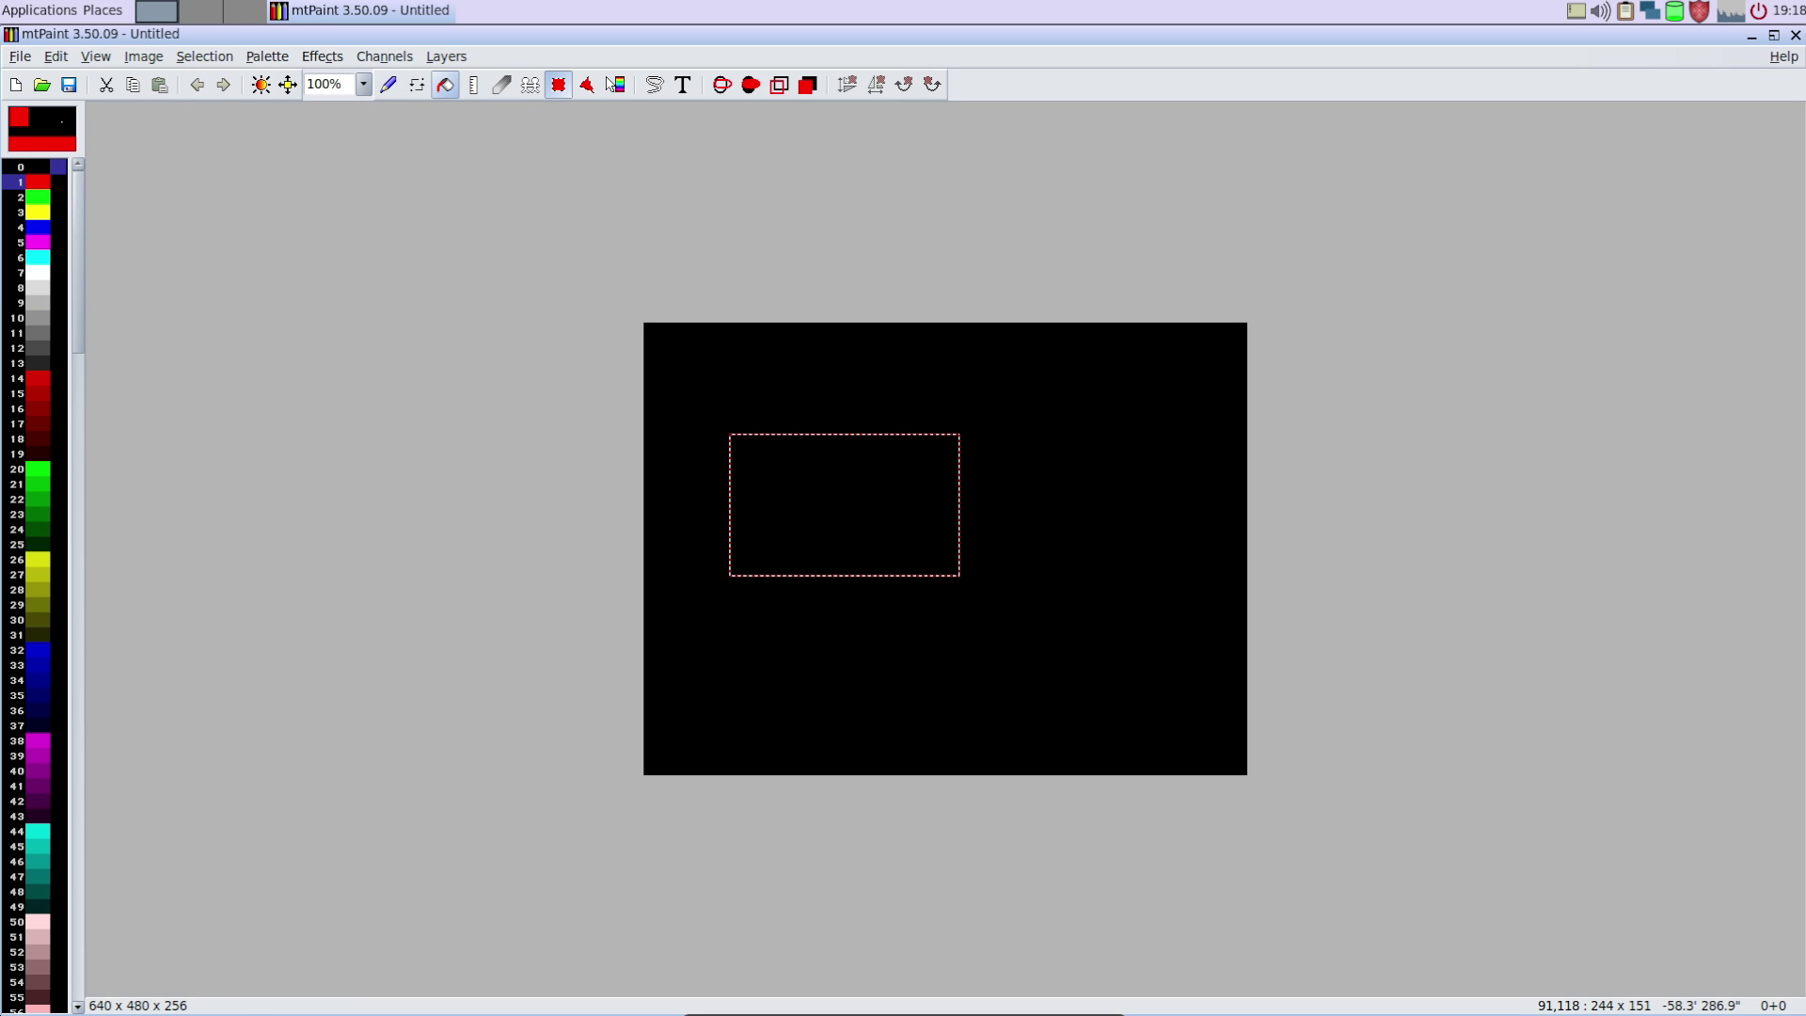
# Step: Draw a freehand red squiggle across the upper canvas and handwrite "hello guys!" below it
pyautogui.moveTo(738, 346)
pyautogui.mouseDown()
pyautogui.moveTo(809, 461)
pyautogui.moveTo(925, 519)
pyautogui.moveTo(1089, 477)
pyautogui.mouseUp()
pyautogui.moveTo(736, 510)
pyautogui.mouseDown()
pyautogui.moveTo(729, 583)
pyautogui.moveTo(795, 611)
pyautogui.moveTo(945, 565)
pyautogui.moveTo(1047, 561)
pyautogui.moveTo(1181, 628)
pyautogui.mouseUp()
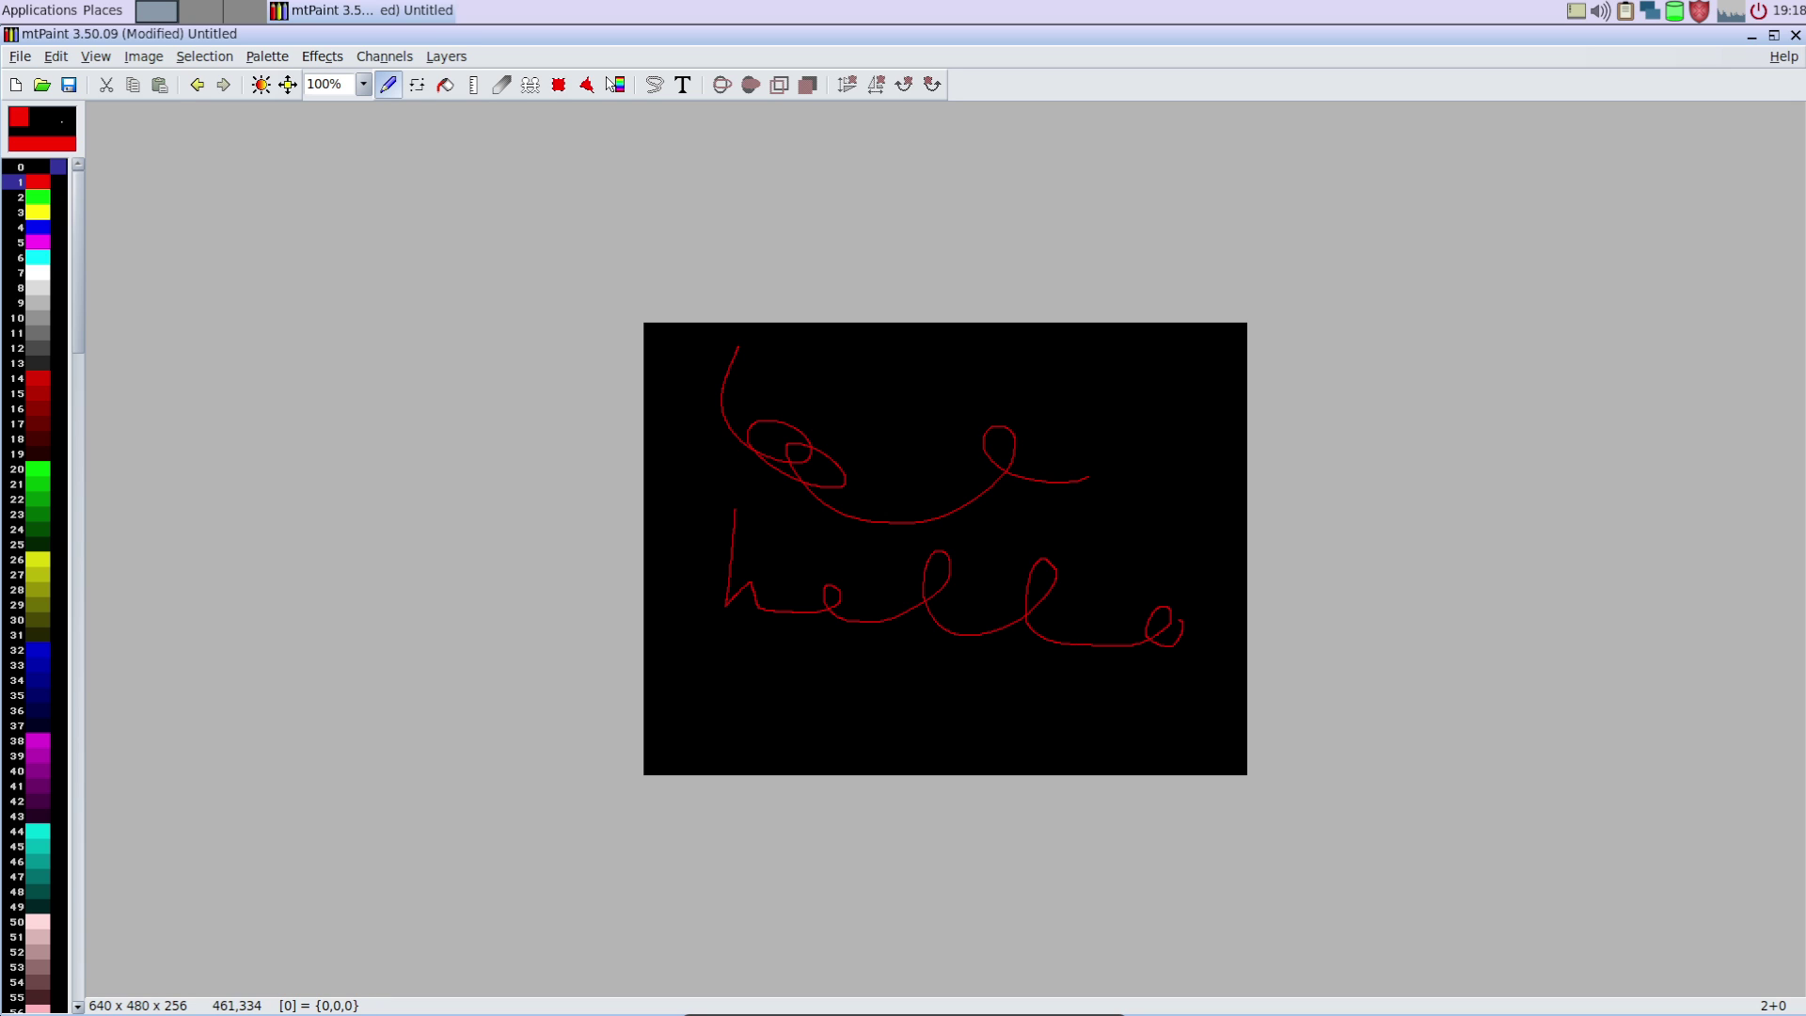
pyautogui.moveTo(745, 644)
pyautogui.mouseDown()
pyautogui.moveTo(790, 740)
pyautogui.moveTo(879, 691)
pyautogui.moveTo(1004, 679)
pyautogui.moveTo(1058, 710)
pyautogui.moveTo(992, 738)
pyautogui.mouseUp()
pyautogui.moveTo(1113, 669); pyautogui.dragTo(1111, 745)
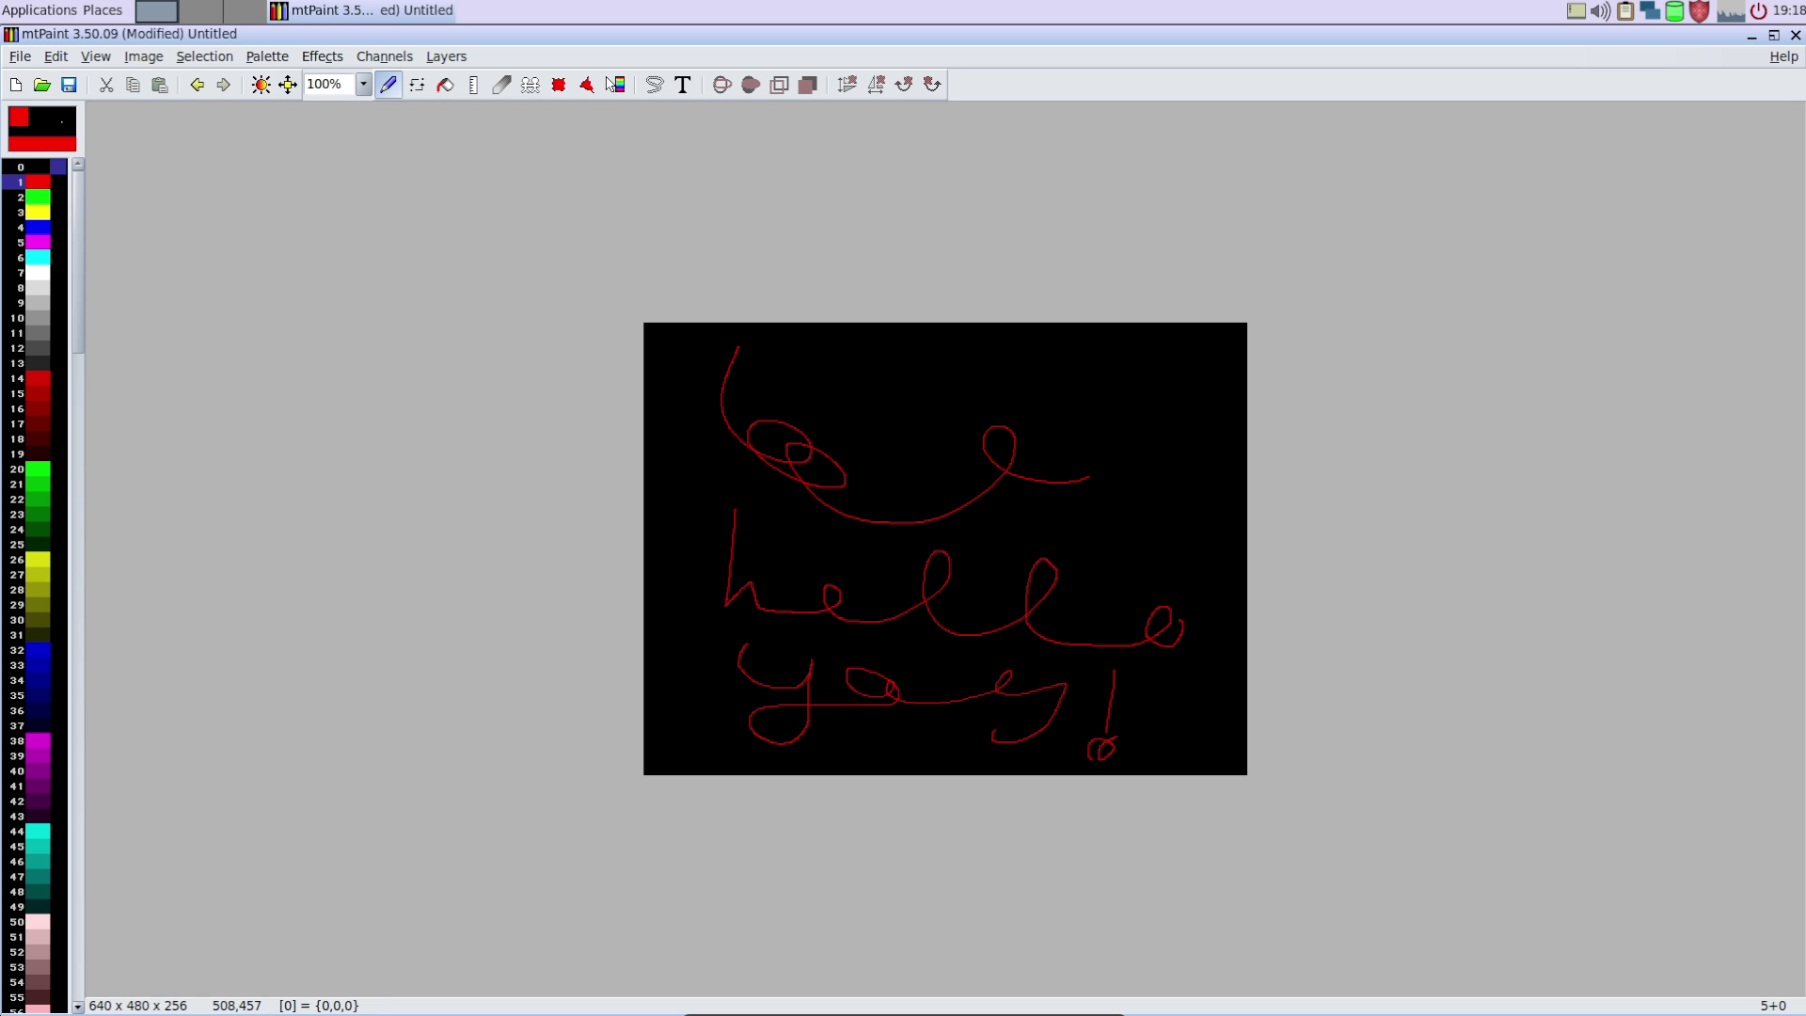
# Step: Quit mtPaint and discard the unsaved drawing
pyautogui.hotkey('alt', 'f')
pyautogui.press('Up')
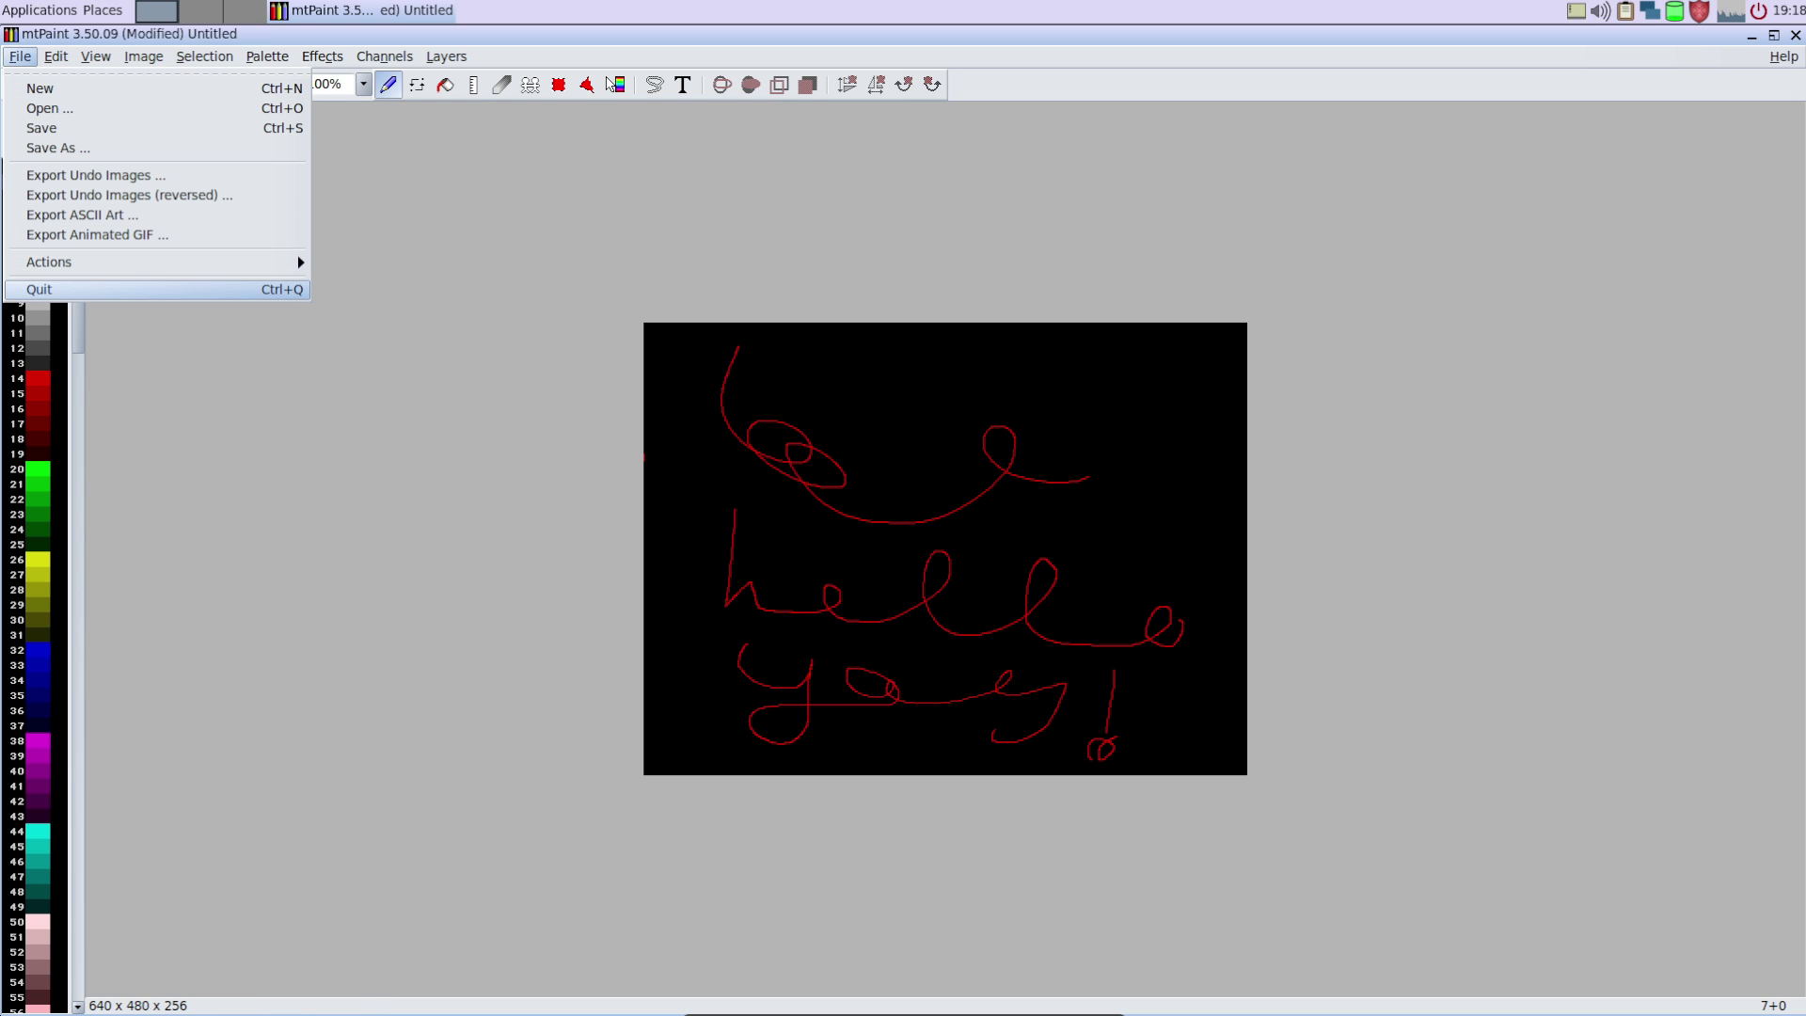
pyautogui.press('Return')
pyautogui.press('Tab')
pyautogui.press('Tab')
pyautogui.press('Tab')
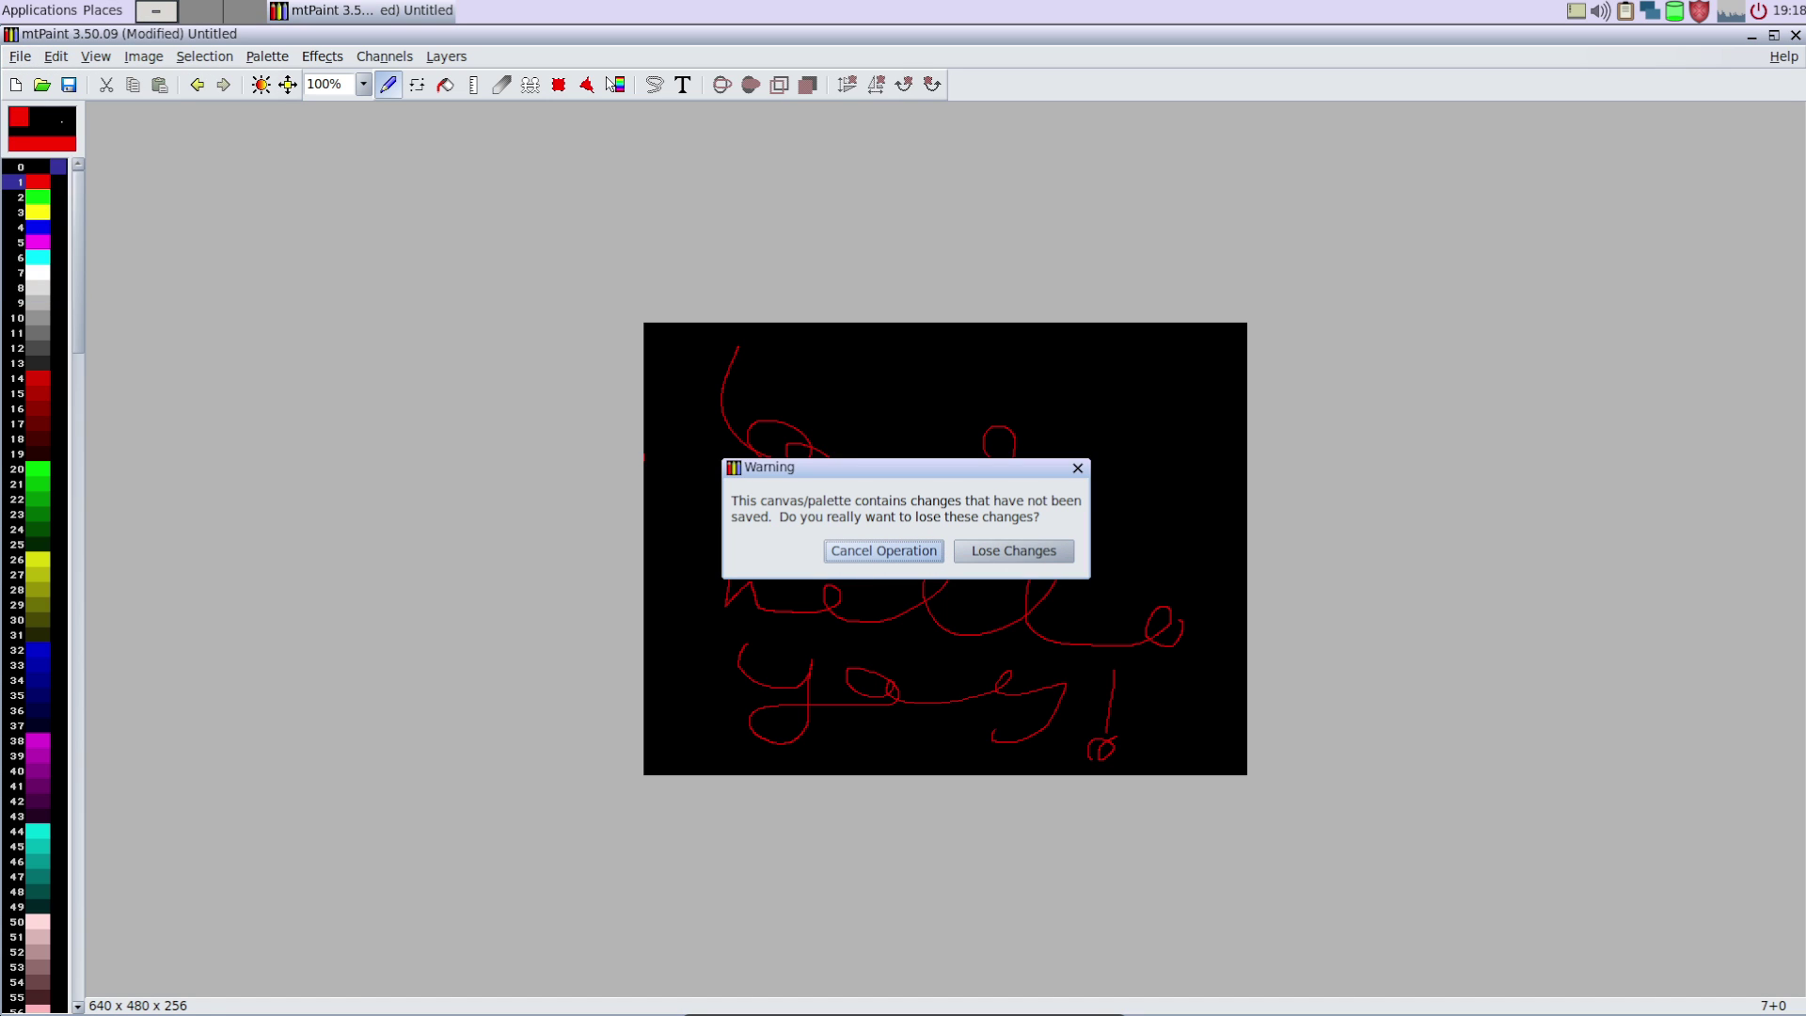
pyautogui.click(1013, 551)
# Step: Look up "linux" in the Pdict dictionary across all databases, review the available dictionary databases and close Pdict
pyautogui.click(39, 10)
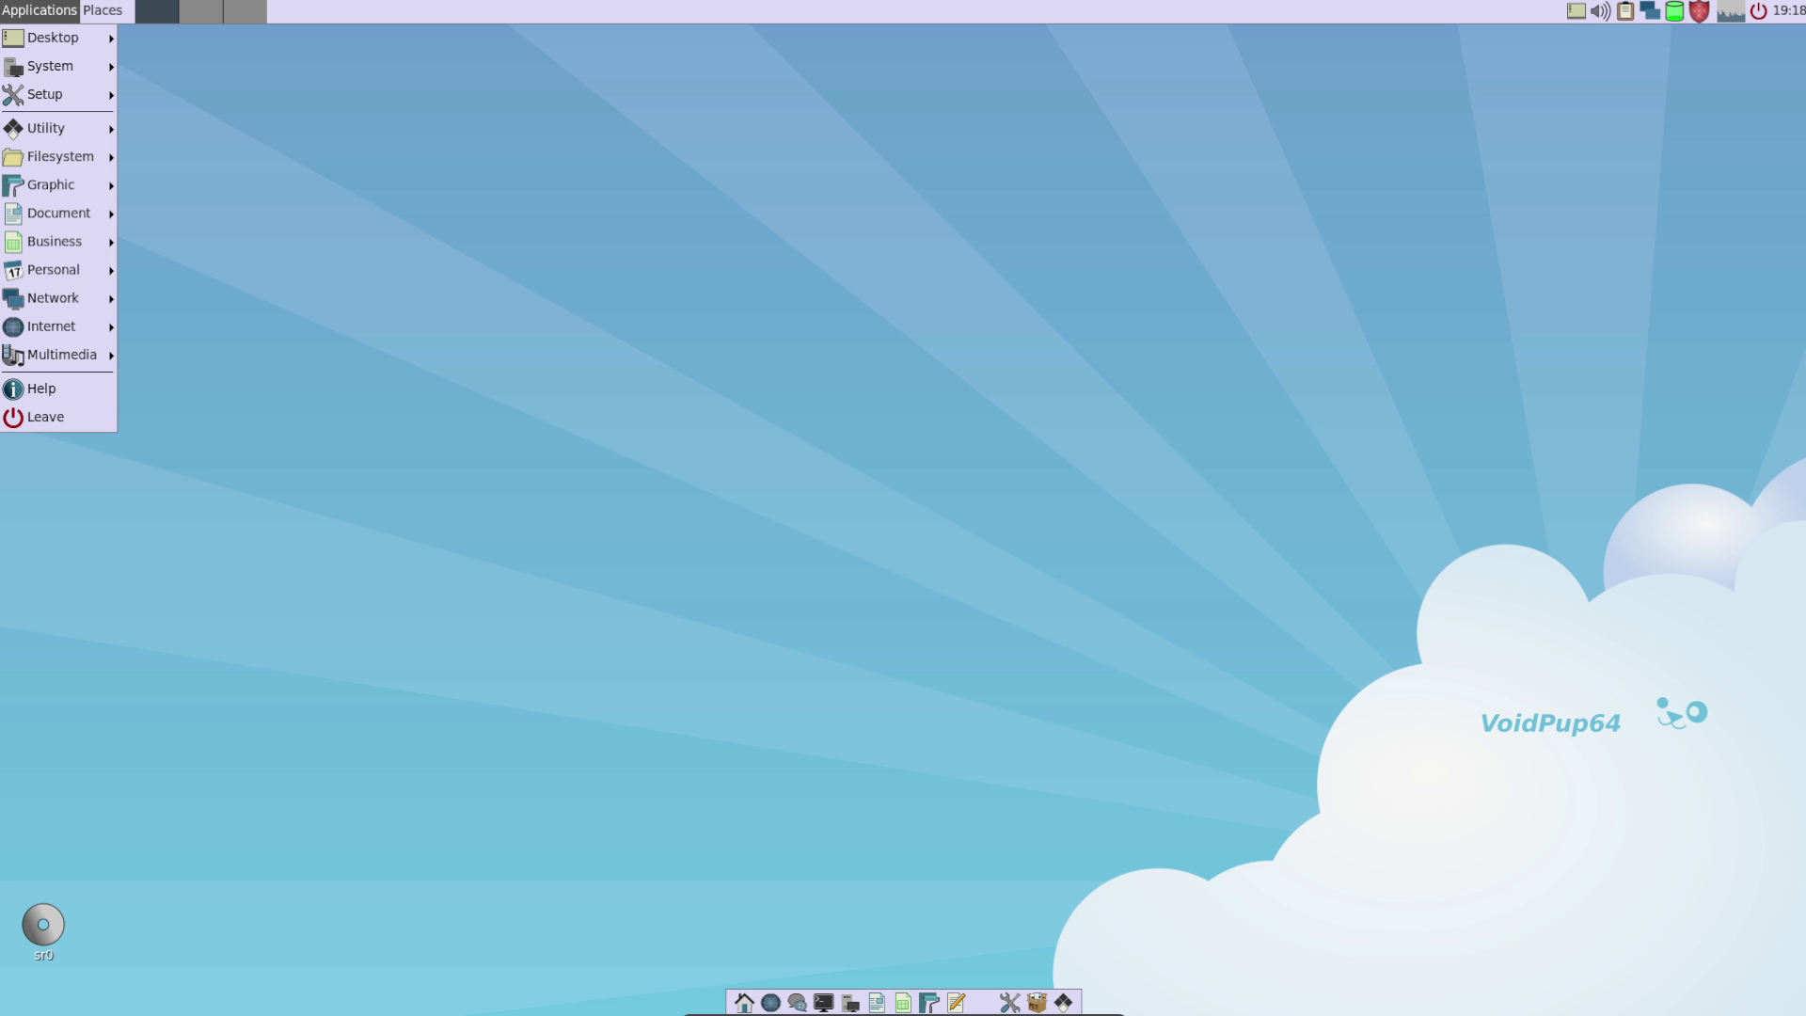
pyautogui.moveTo(52, 185)
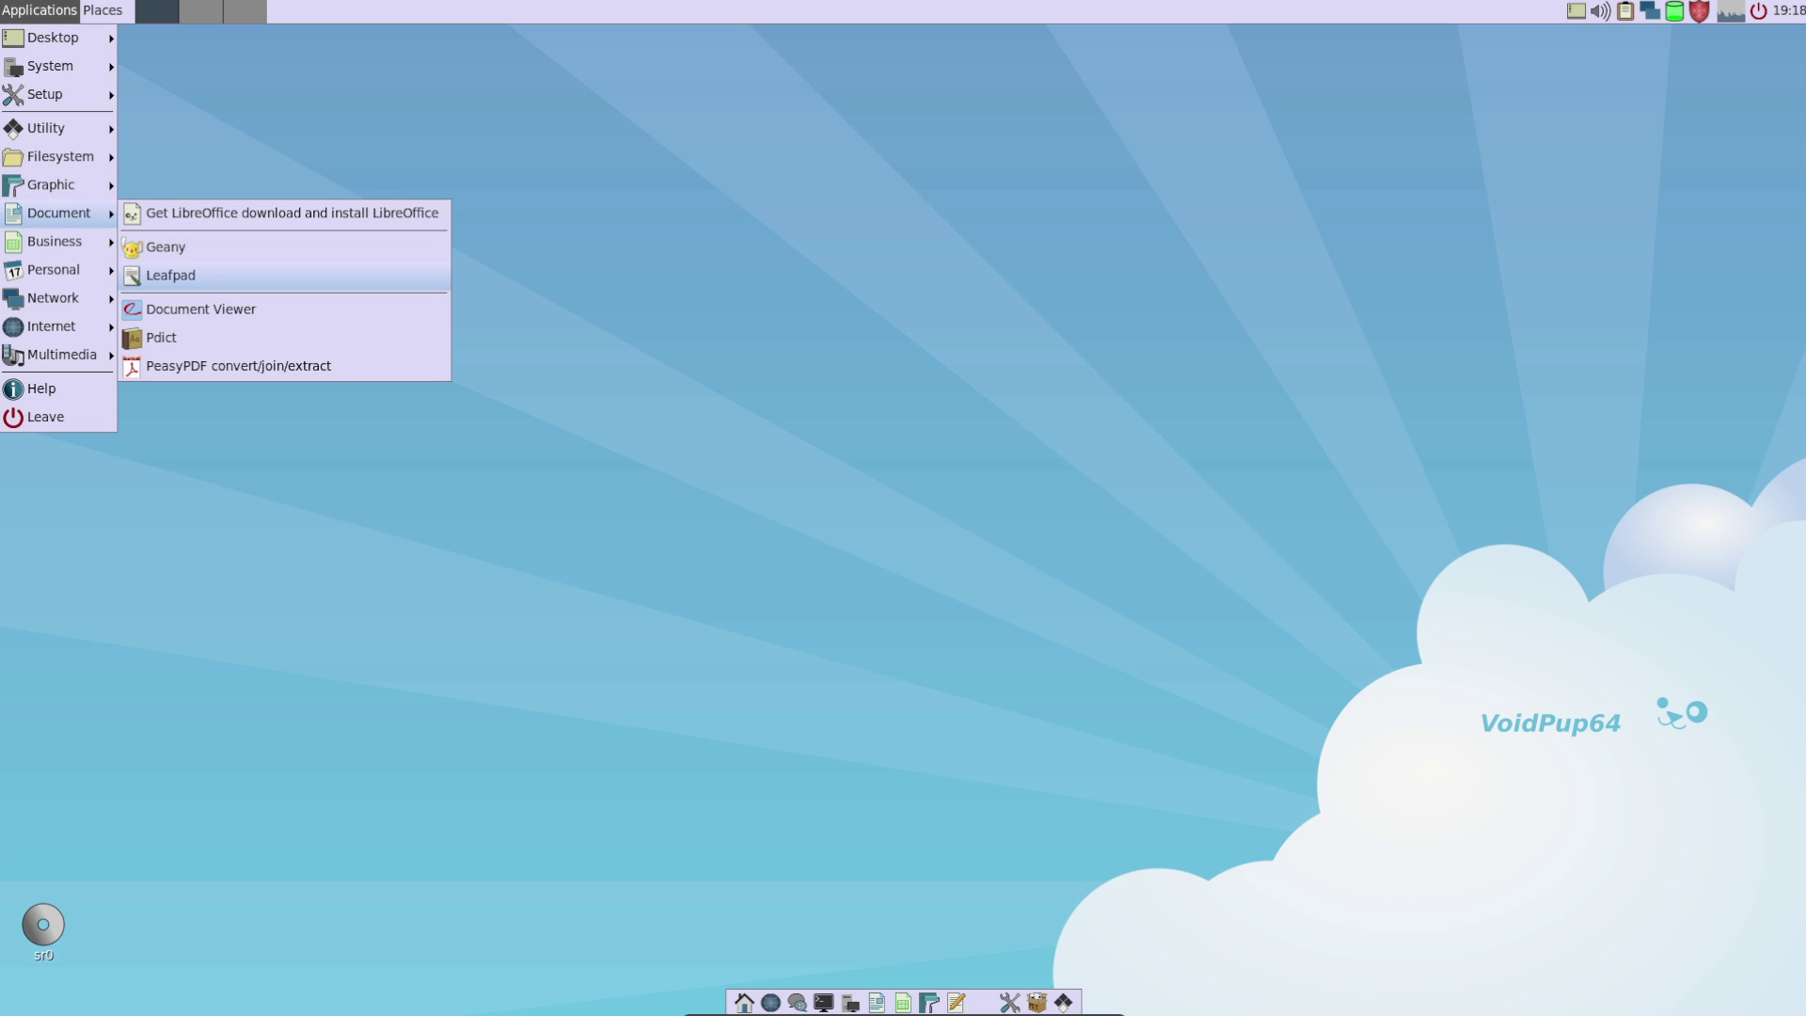
pyautogui.click(161, 337)
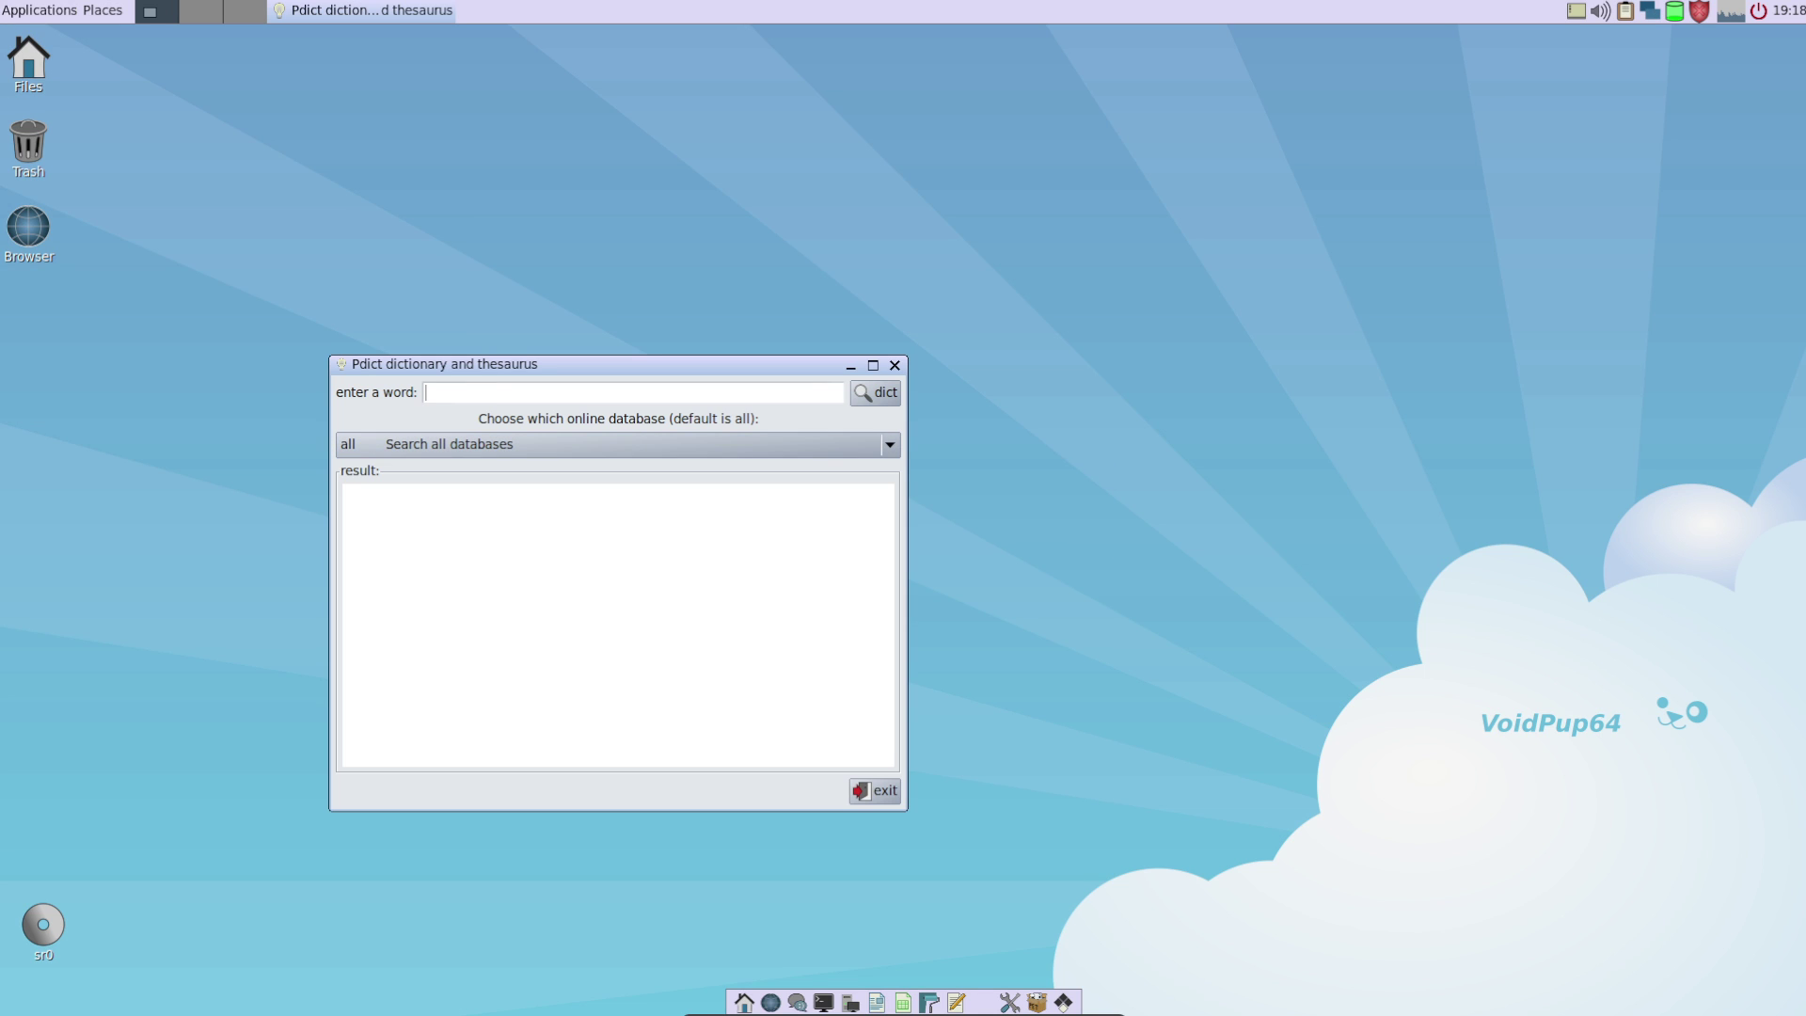
pyautogui.write('linux')
pyautogui.press('Return')
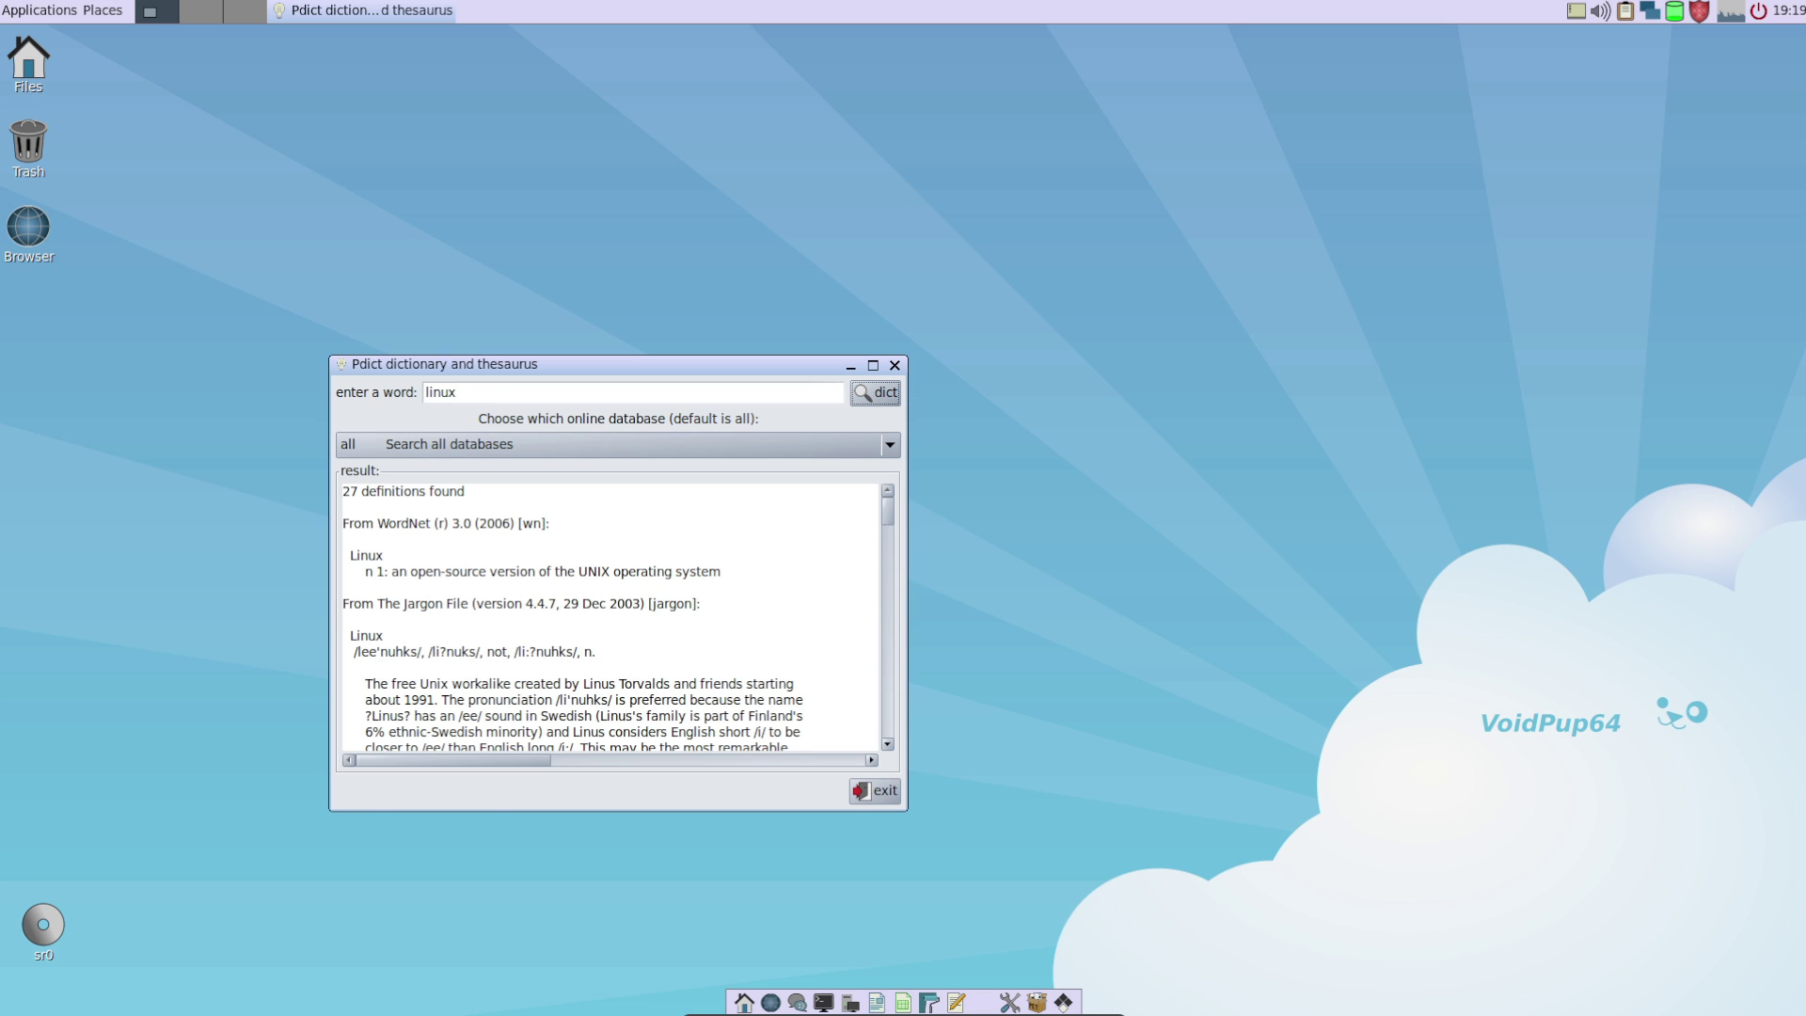
pyautogui.click(889, 445)
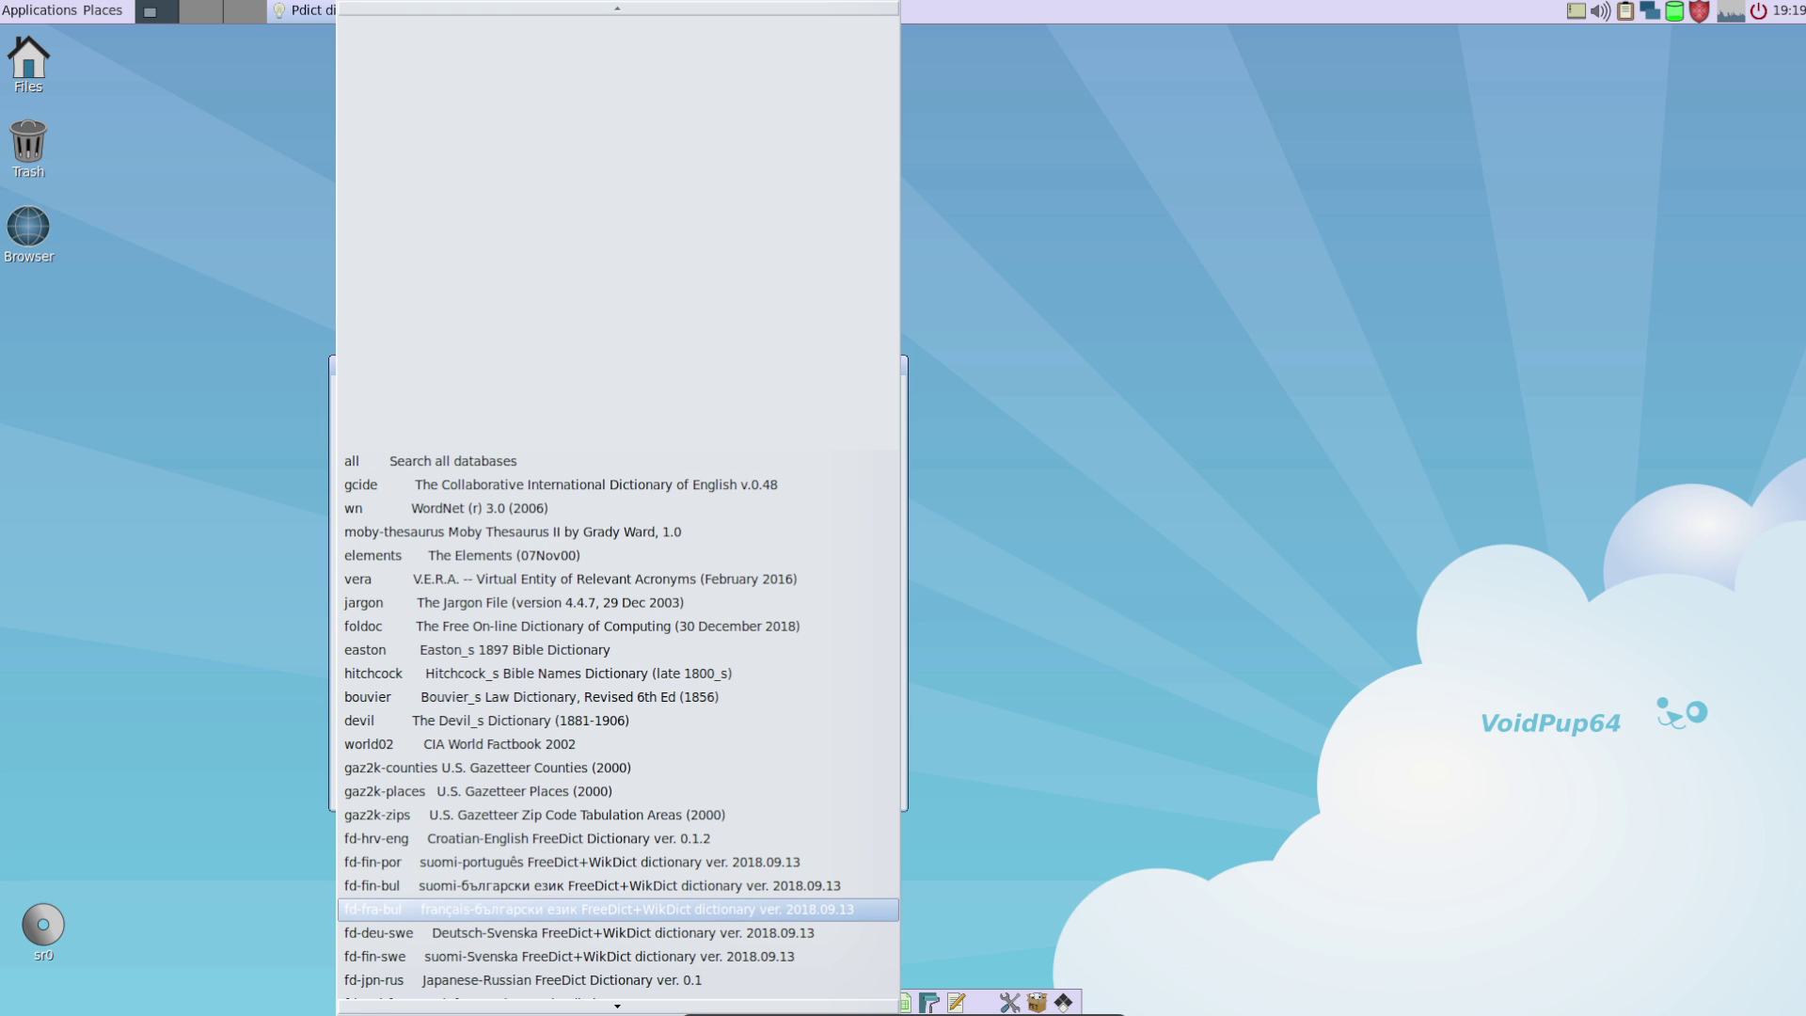
pyautogui.press('Escape')
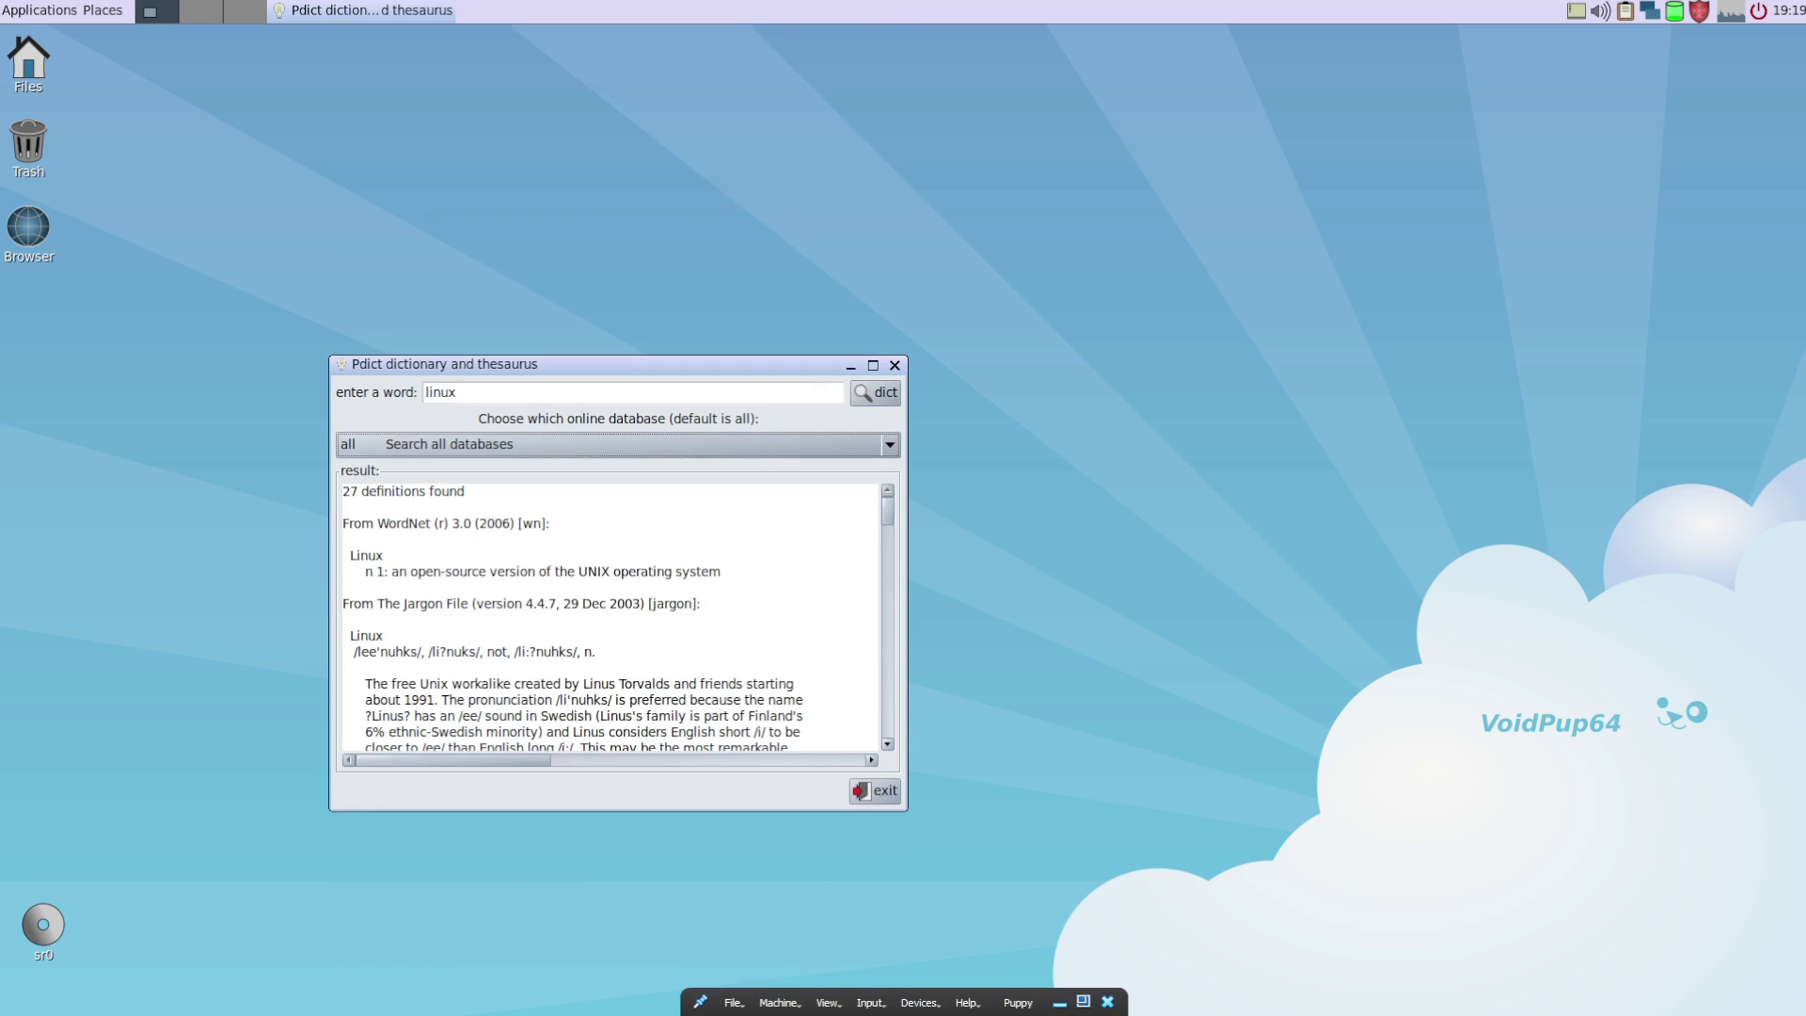
pyautogui.hotkey('alt', 'F4')
# Step: Take a brief look at the Gmeasures units converter from the Business applications and close it
pyautogui.hotkey('alt', 'F1')
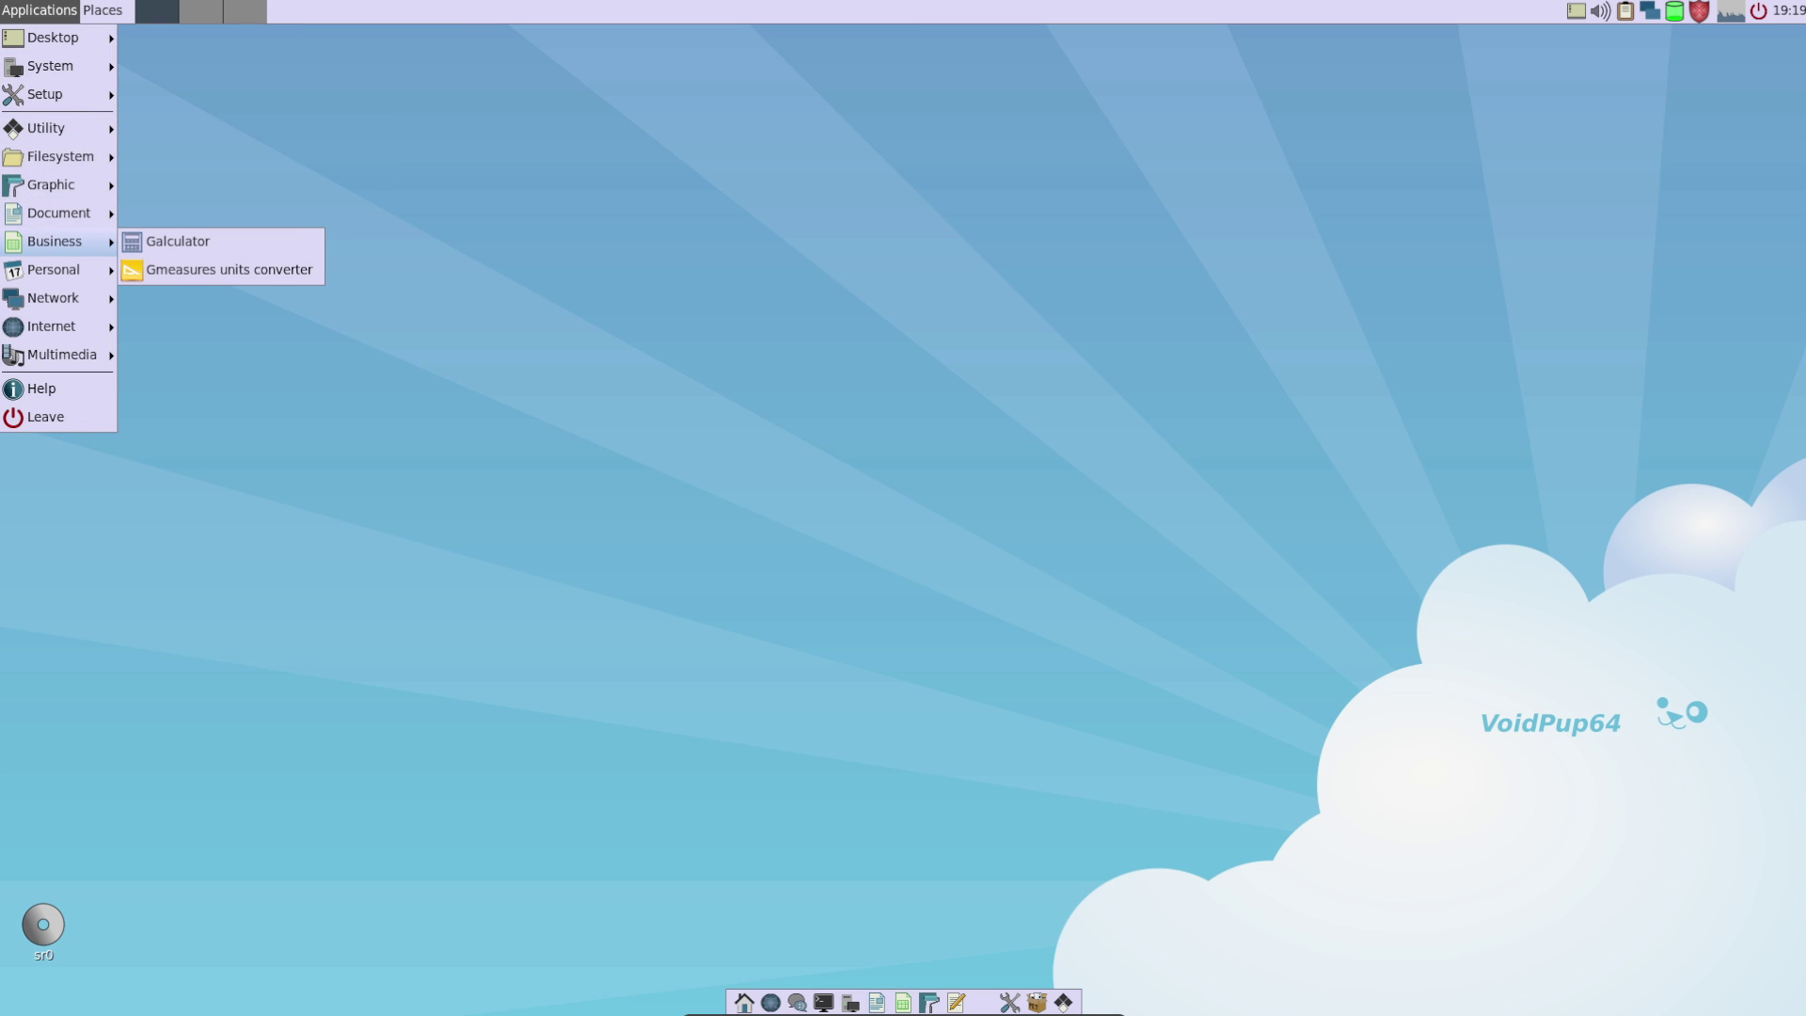
pyautogui.press('Down')
pyautogui.press('Return')
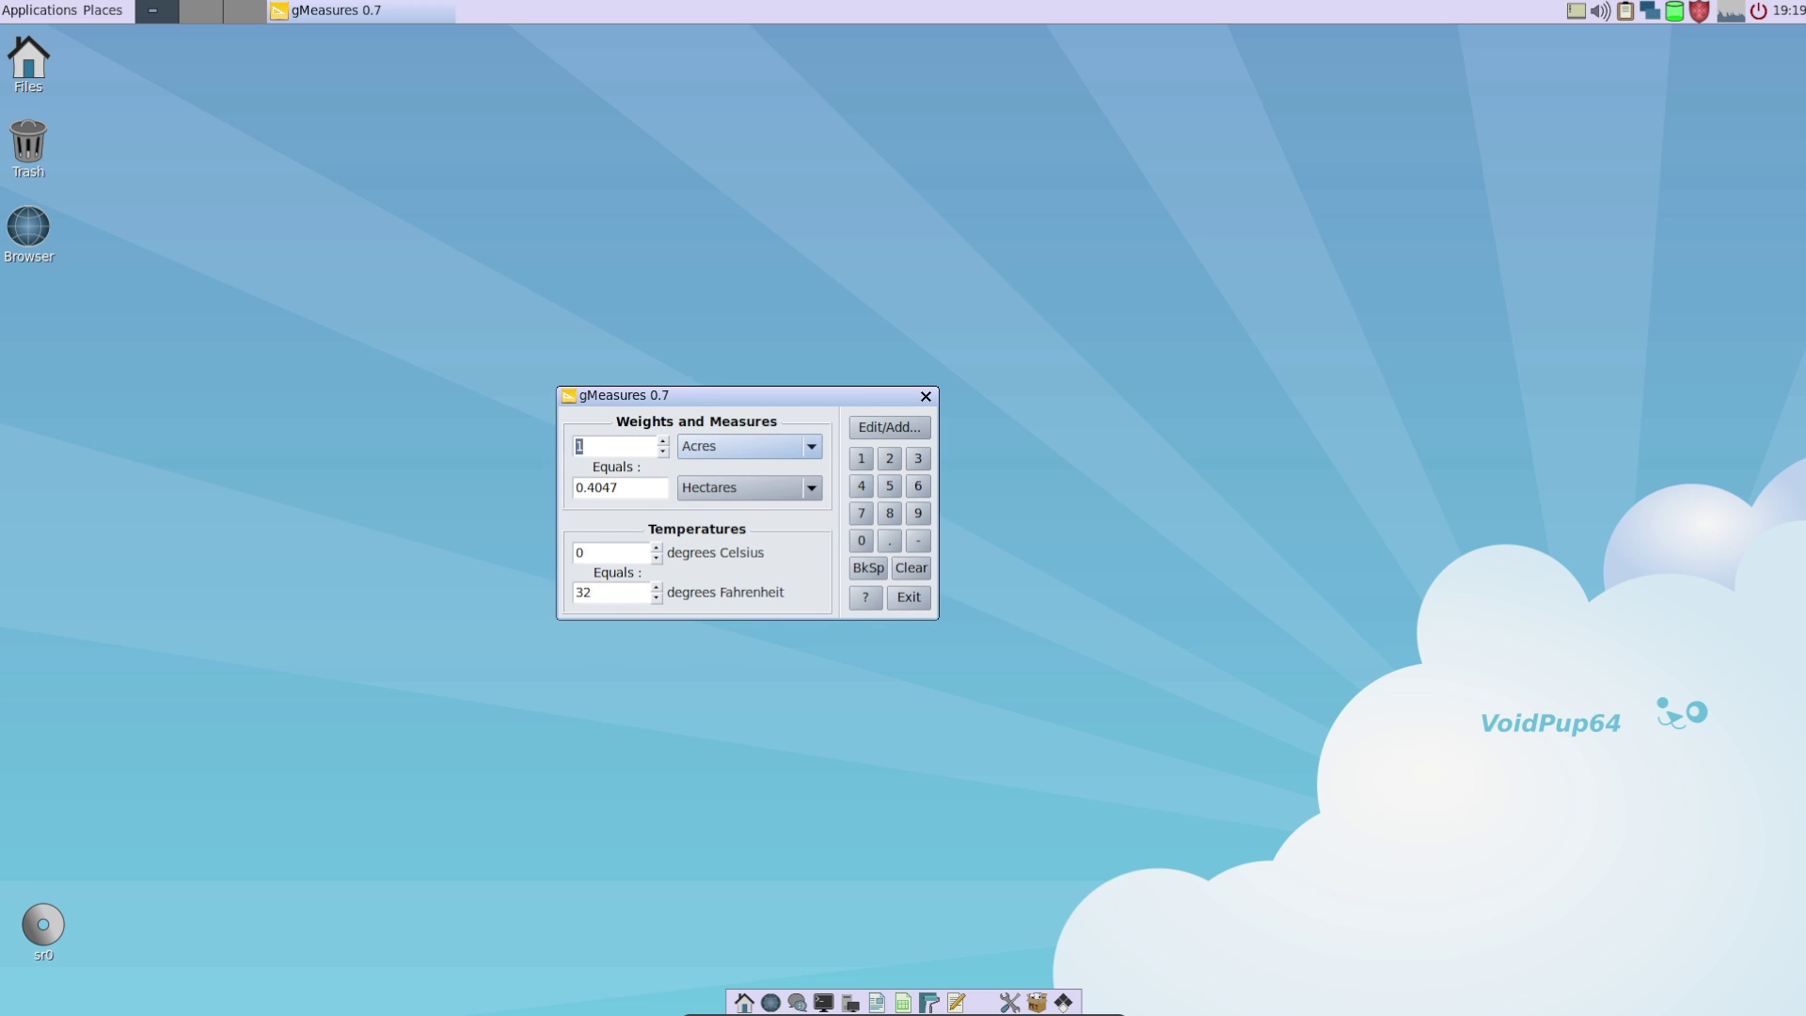
pyautogui.hotkey('alt', 'F4')
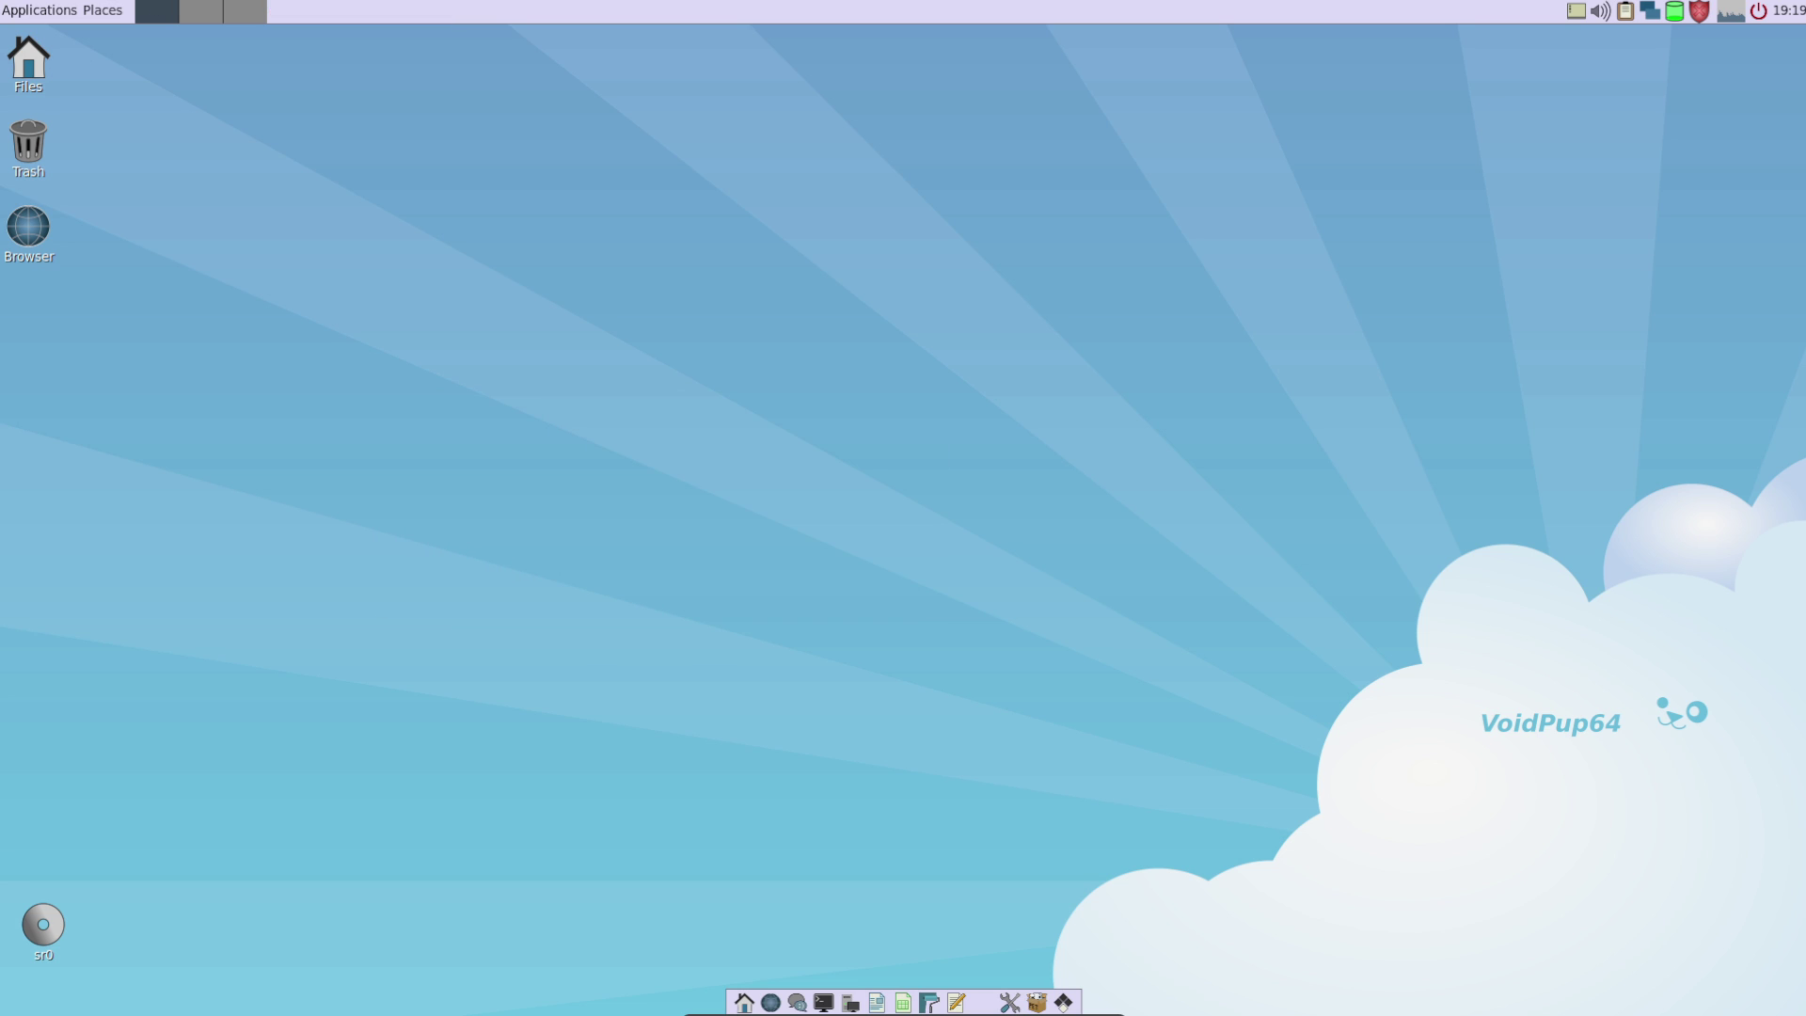
# Step: Browse the Personal applications and open the pClock clock application
pyautogui.hotkey('alt', 'F1')
pyautogui.press('Down')
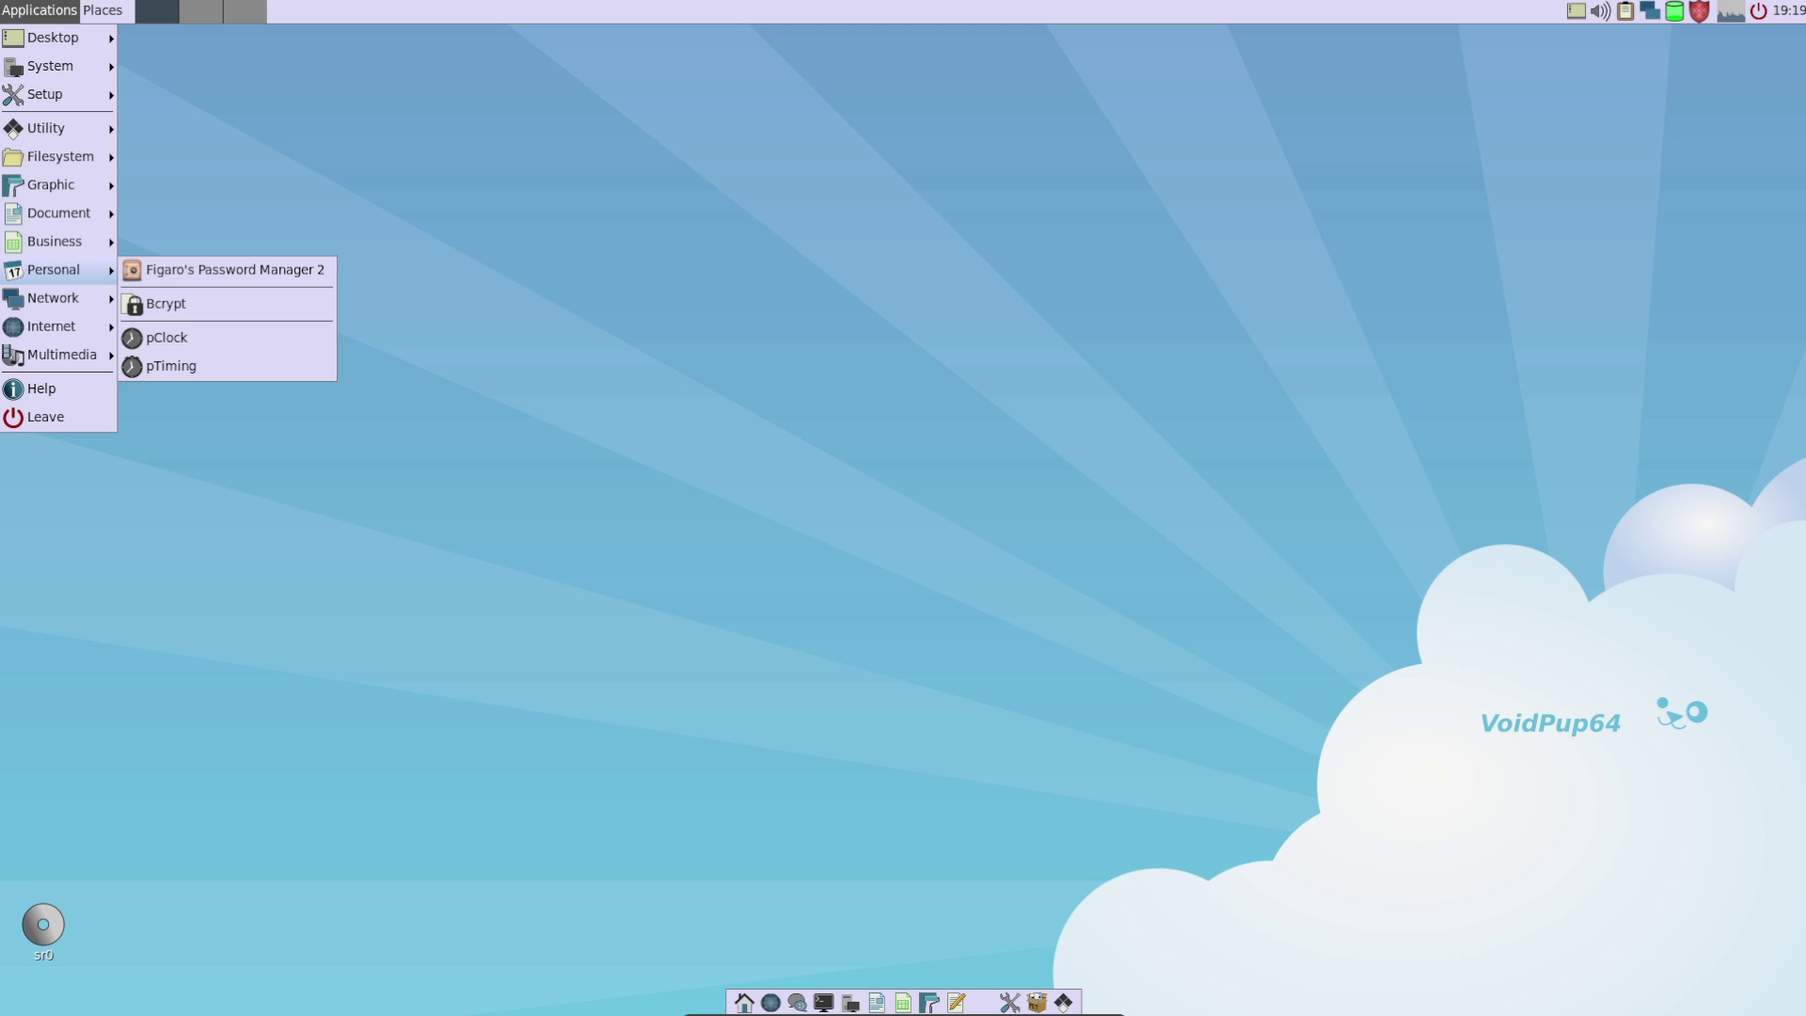
pyautogui.press('Down')
pyautogui.press('Up')
pyautogui.press('Right')
pyautogui.press('Down')
pyautogui.press('Down')
pyautogui.press('Return')
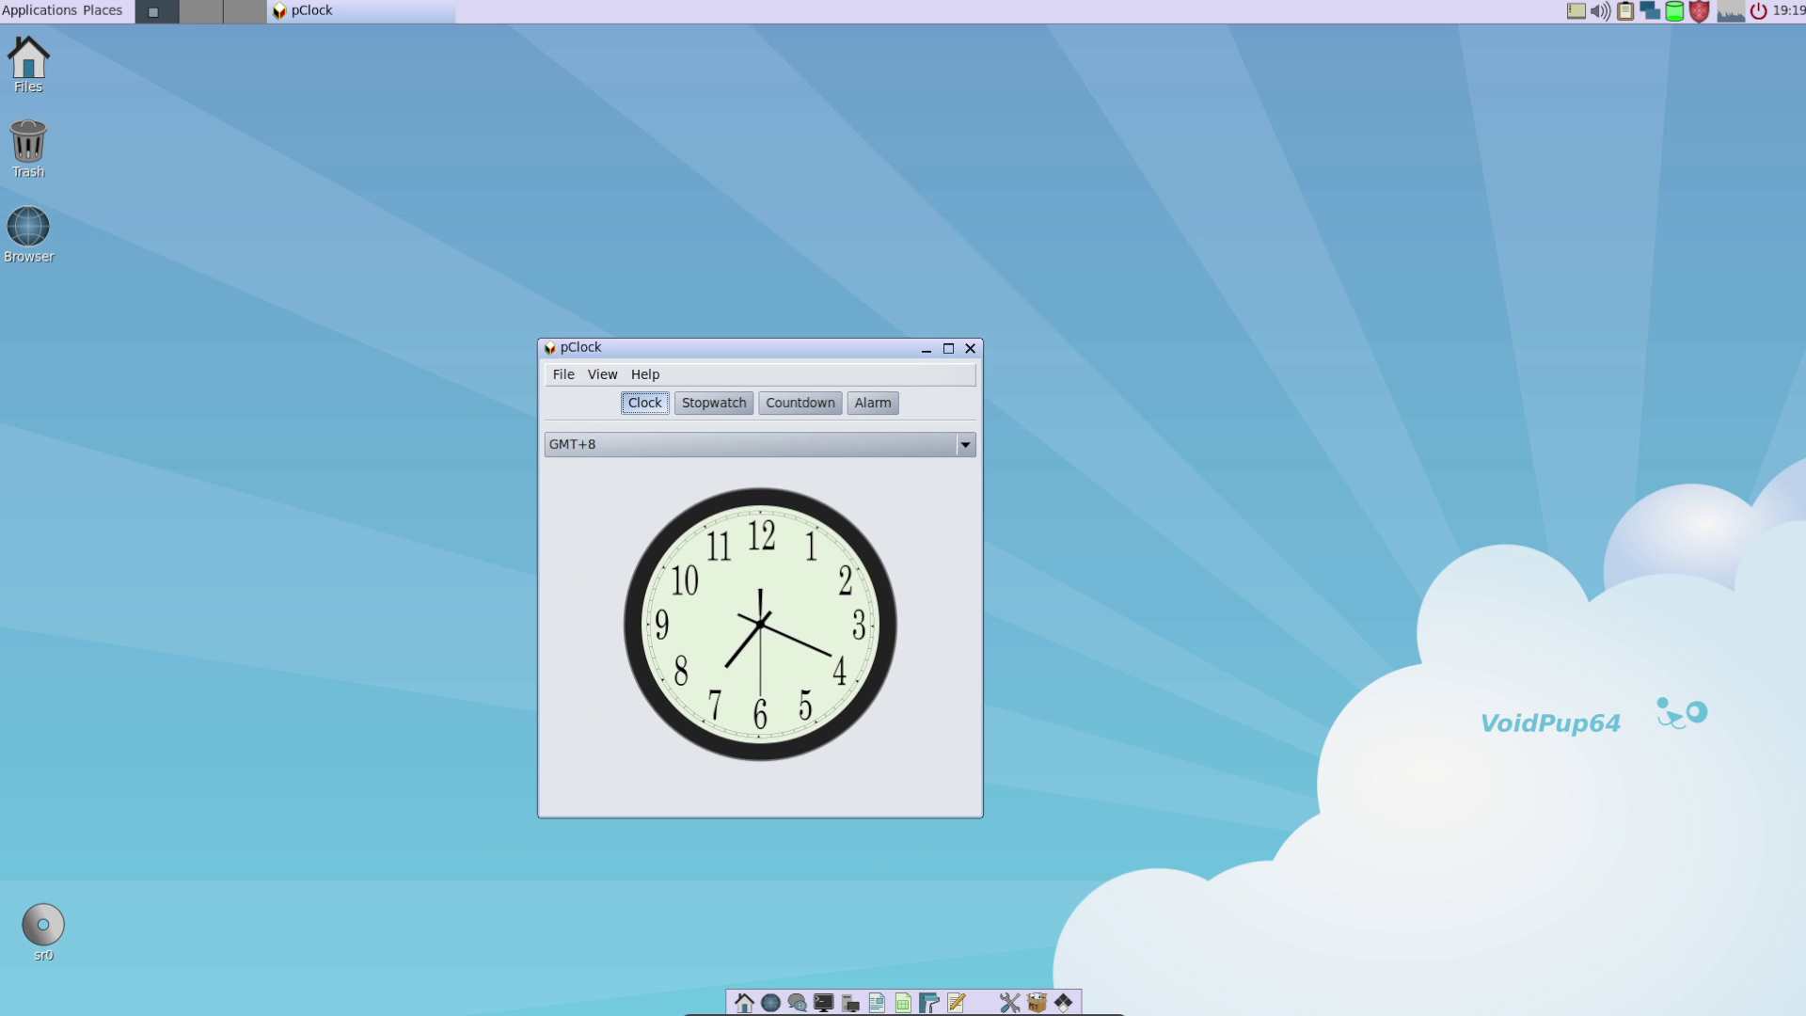
# Step: Review the time zones offered for the pClock clock without changing the selection and close pClock
pyautogui.hotkey('alt', 'Down')
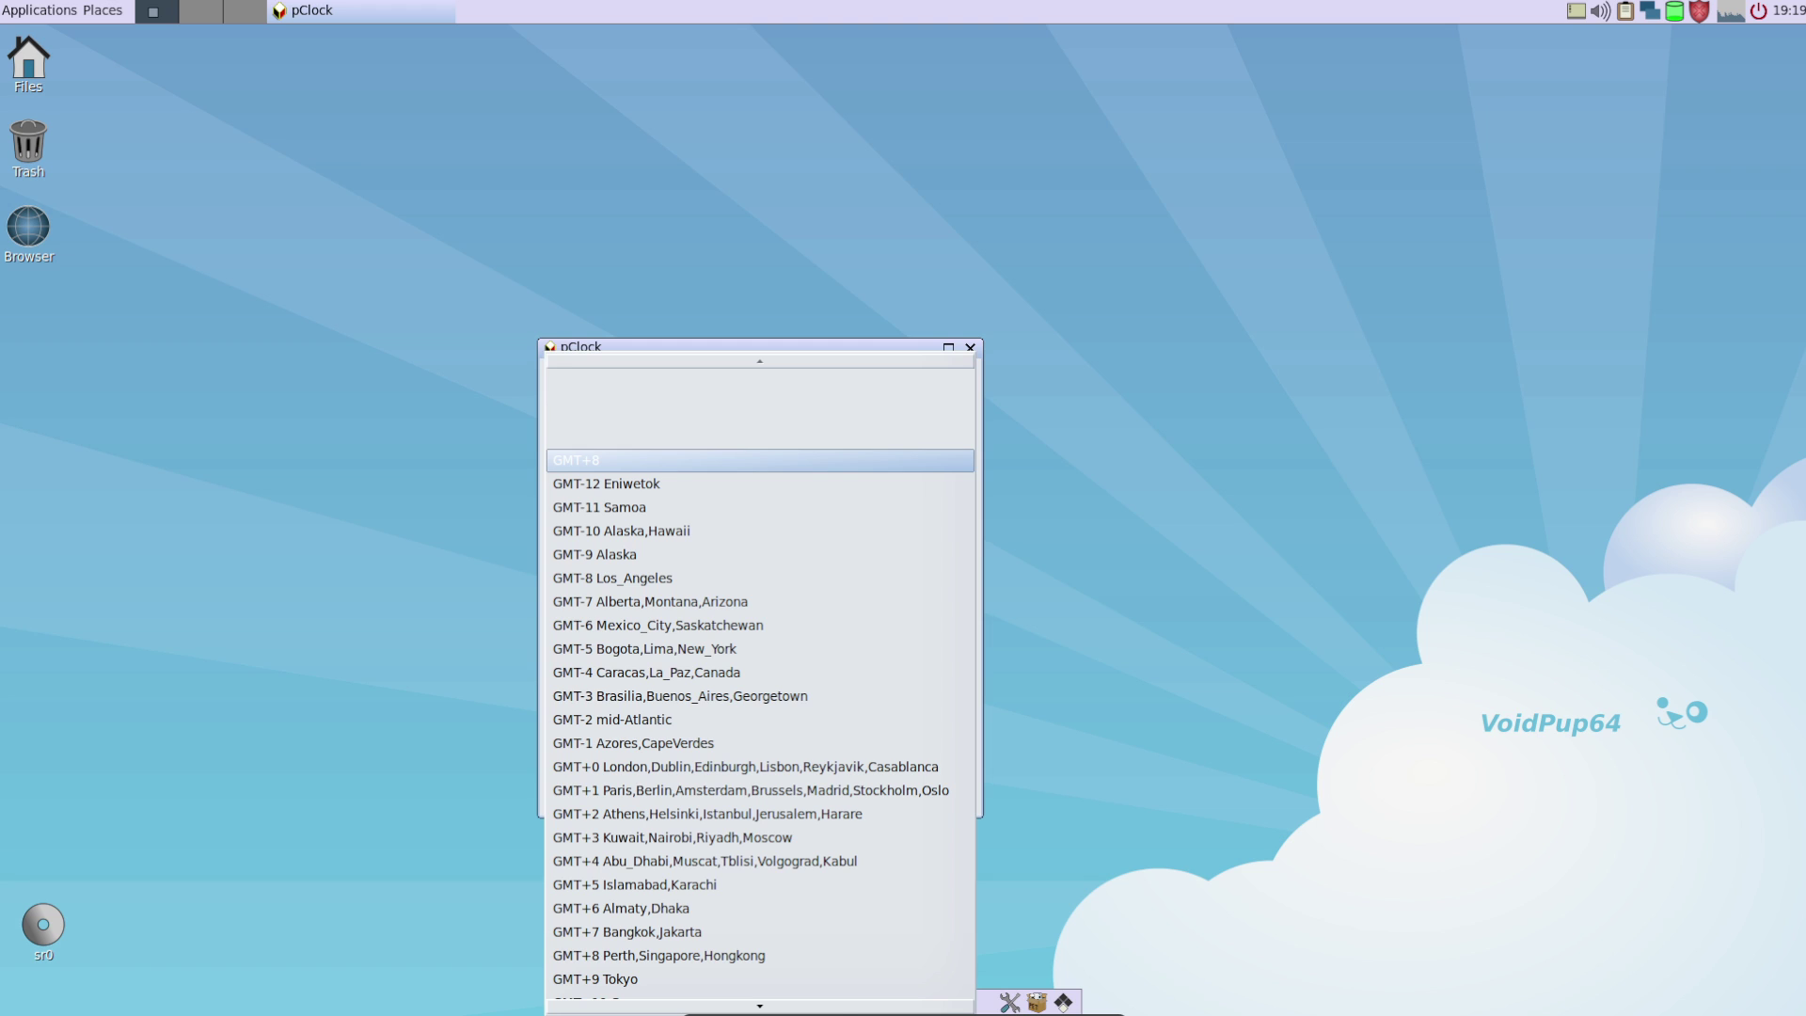
pyautogui.press('Escape')
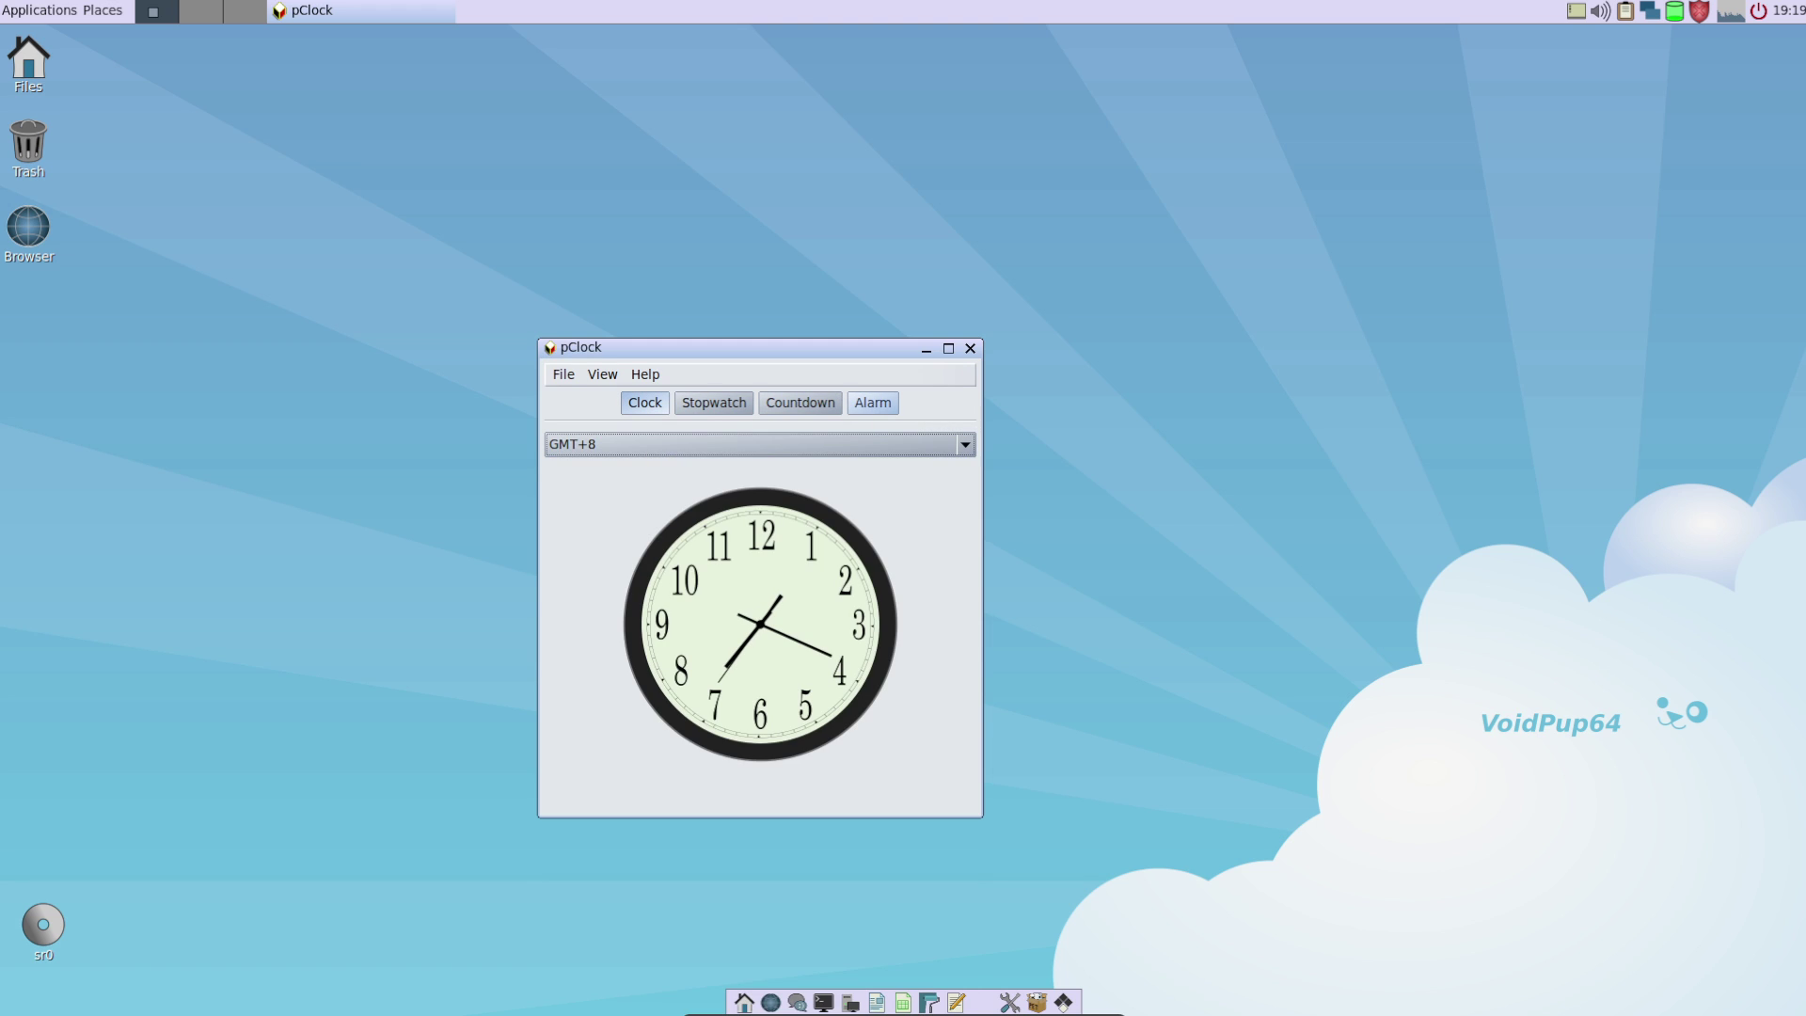
pyautogui.click(970, 348)
# Step: Take a look at Figaro's Password Manager 2 from the Personal applications and cancel its master password setup
pyautogui.click(40, 11)
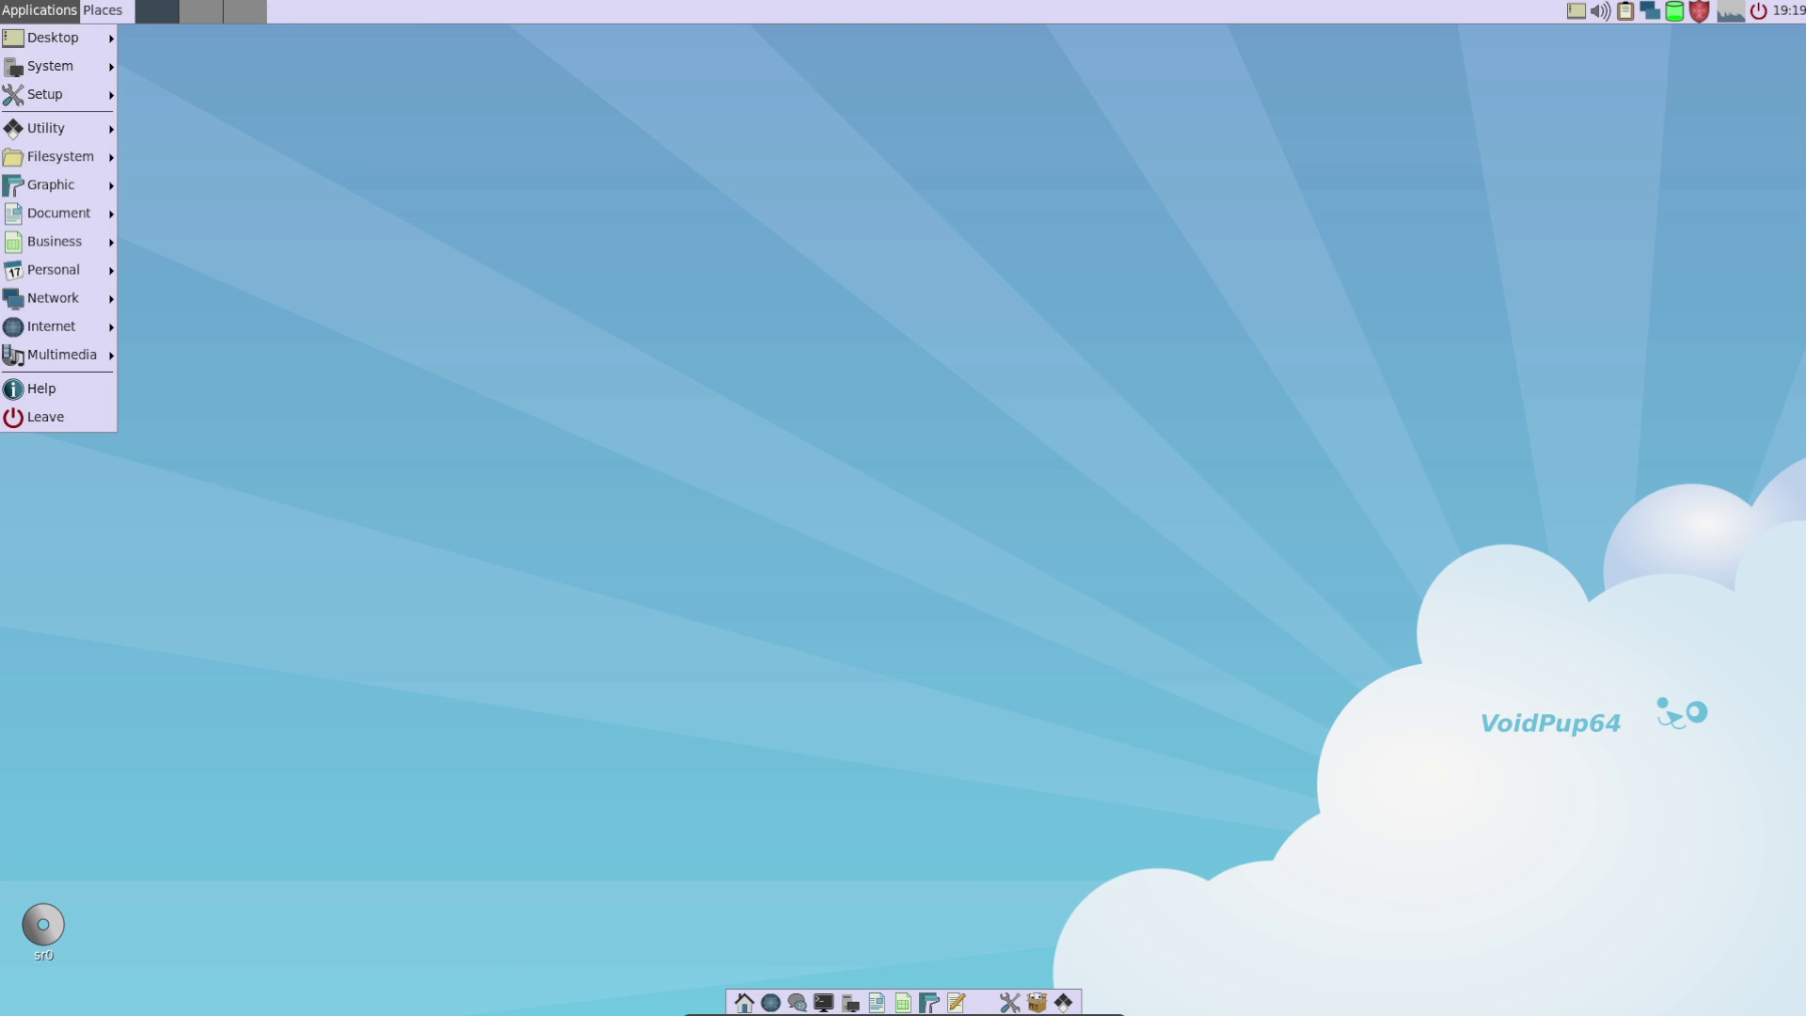
pyautogui.moveTo(54, 270)
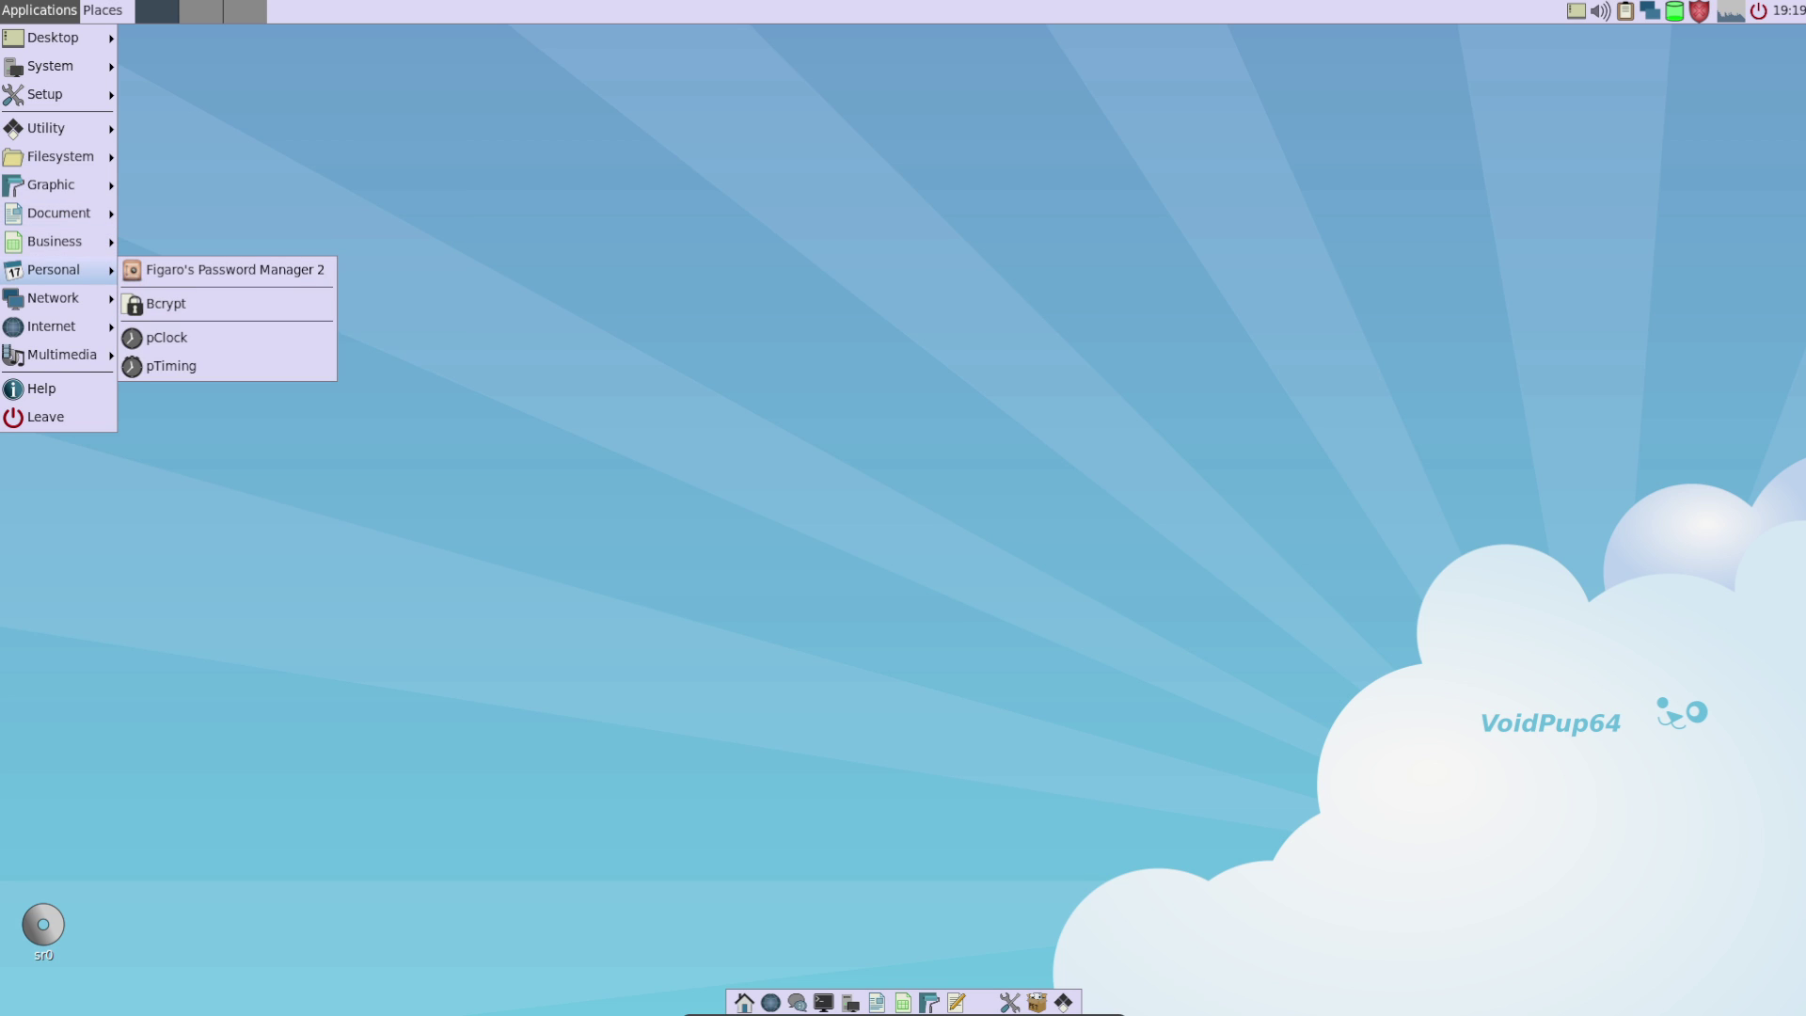
pyautogui.click(225, 270)
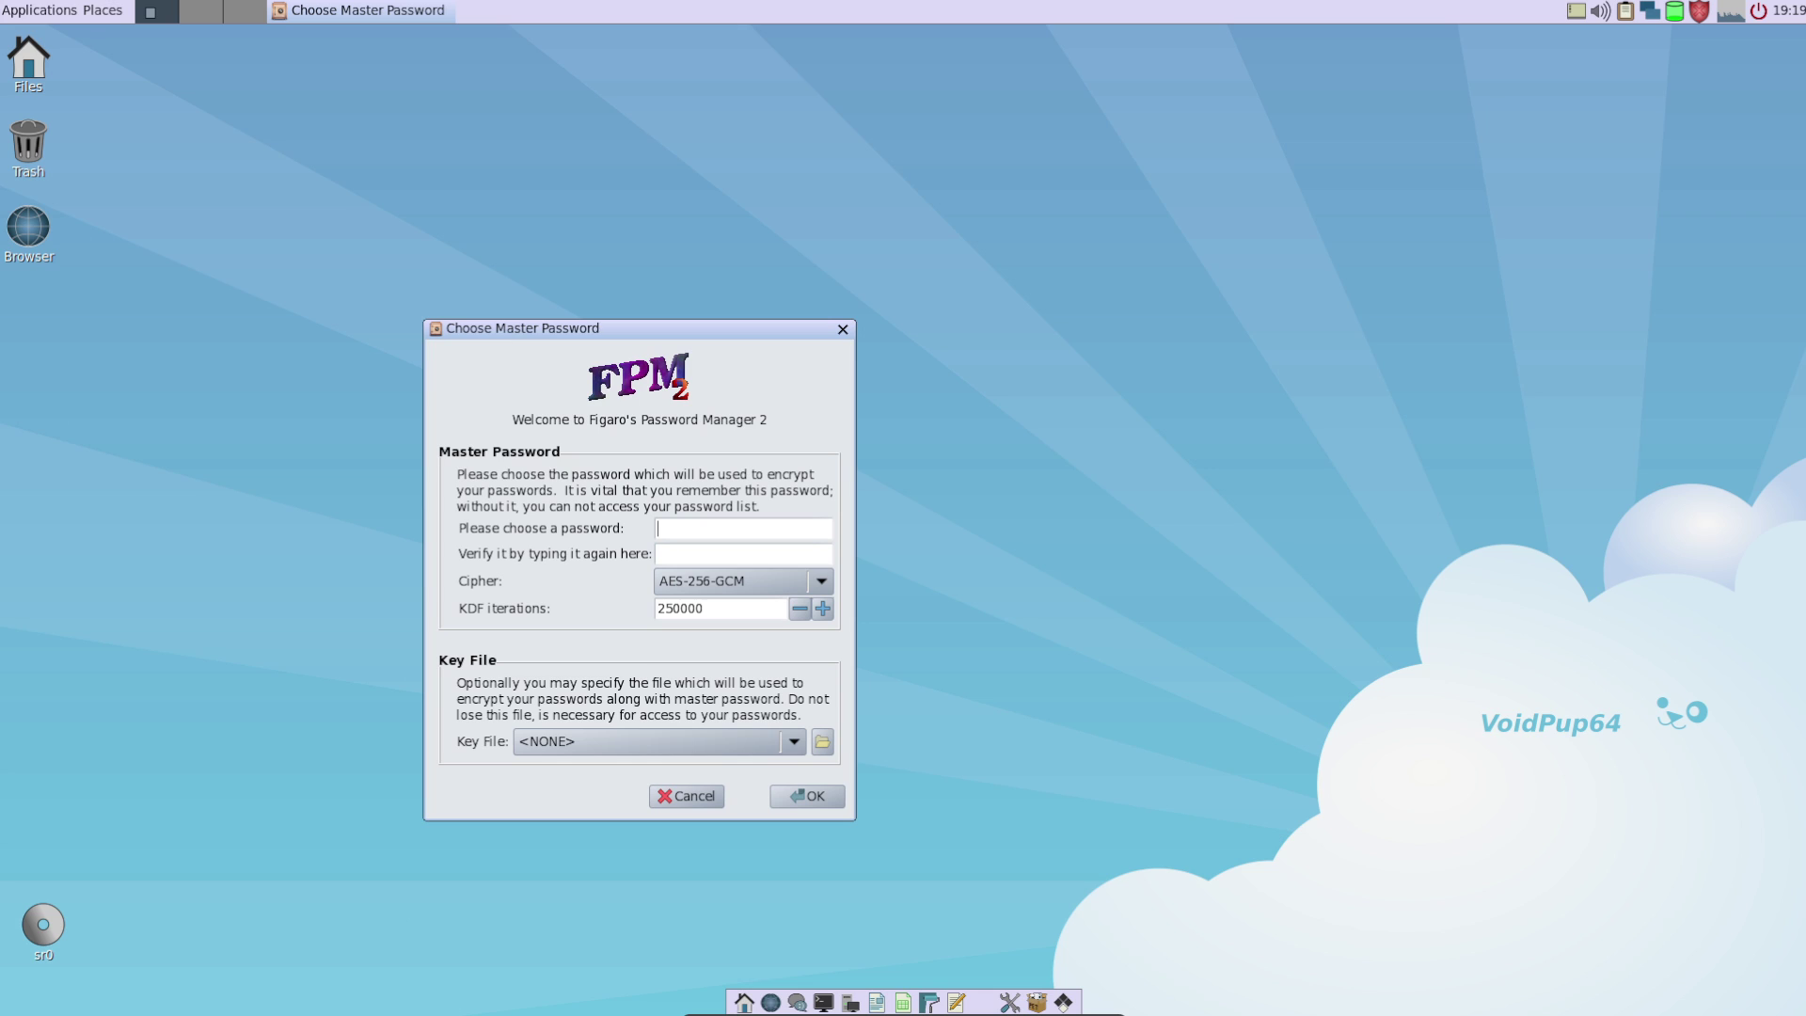
pyautogui.click(687, 797)
pyautogui.click(686, 796)
# Step: Start Firewall Setup from the Network applications and turn off Light's default browser check at startup
pyautogui.click(39, 11)
pyautogui.moveTo(53, 269)
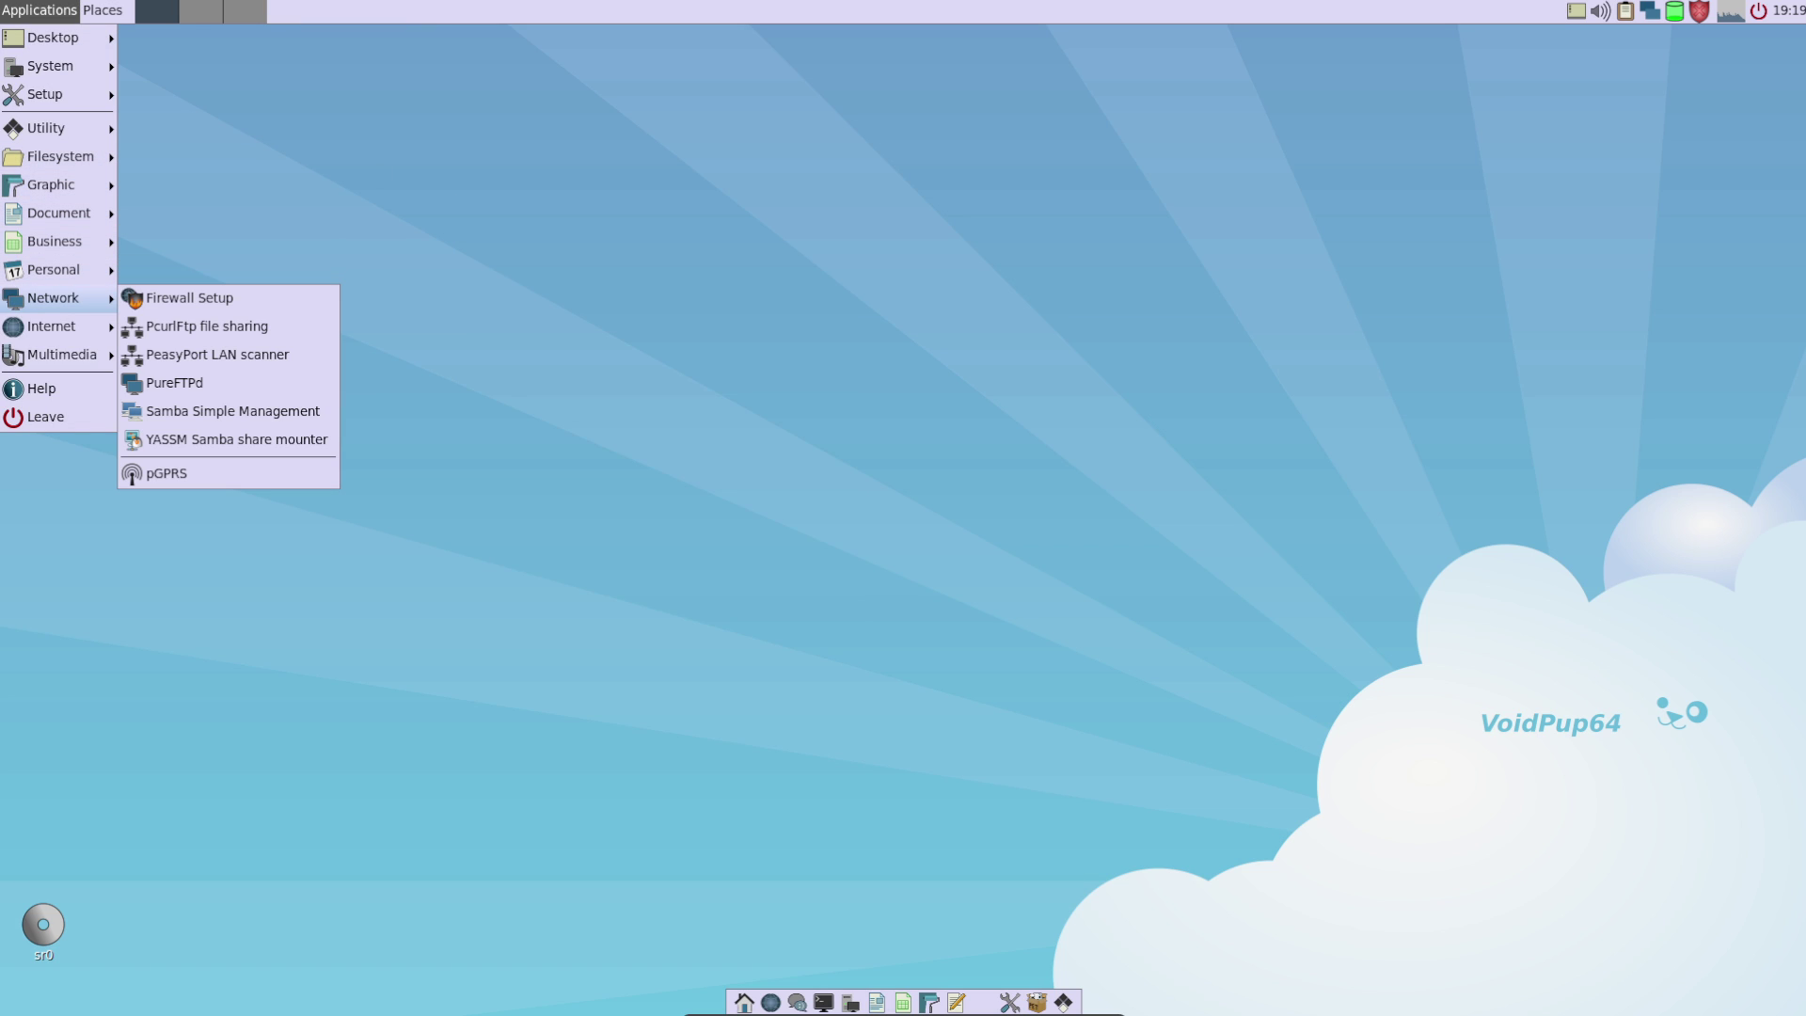
pyautogui.click(188, 297)
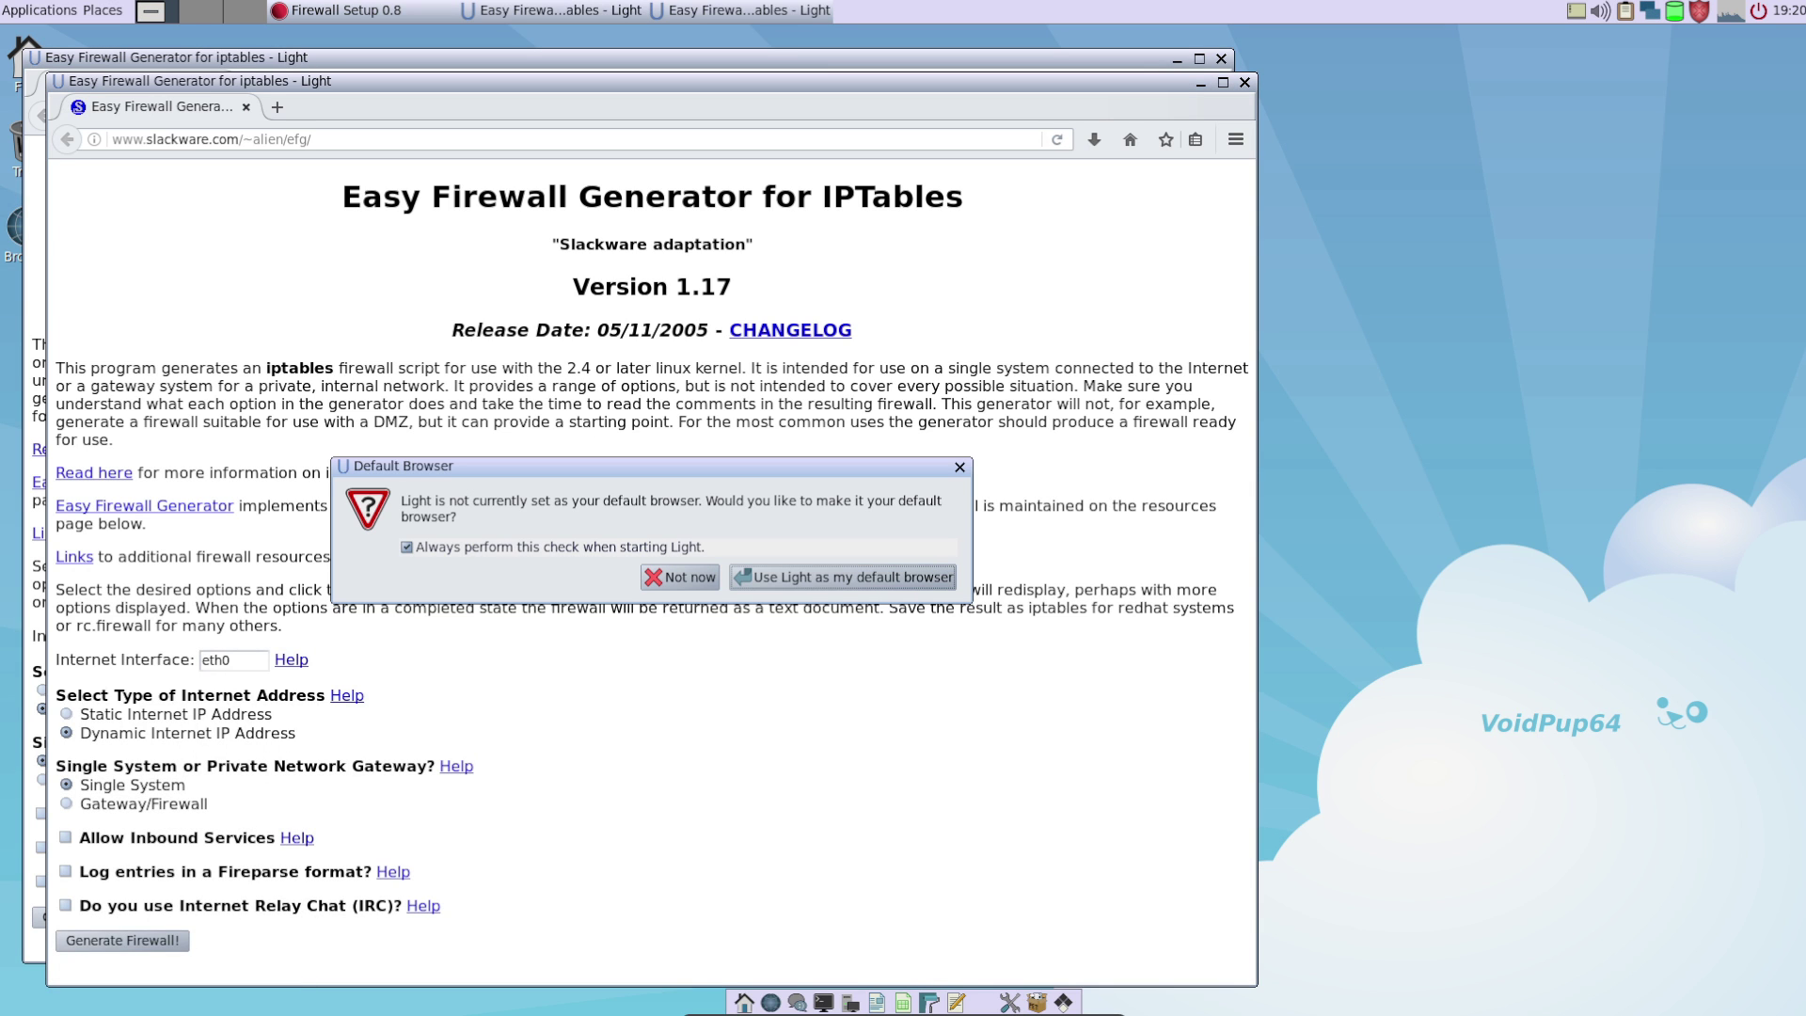
pyautogui.click(407, 547)
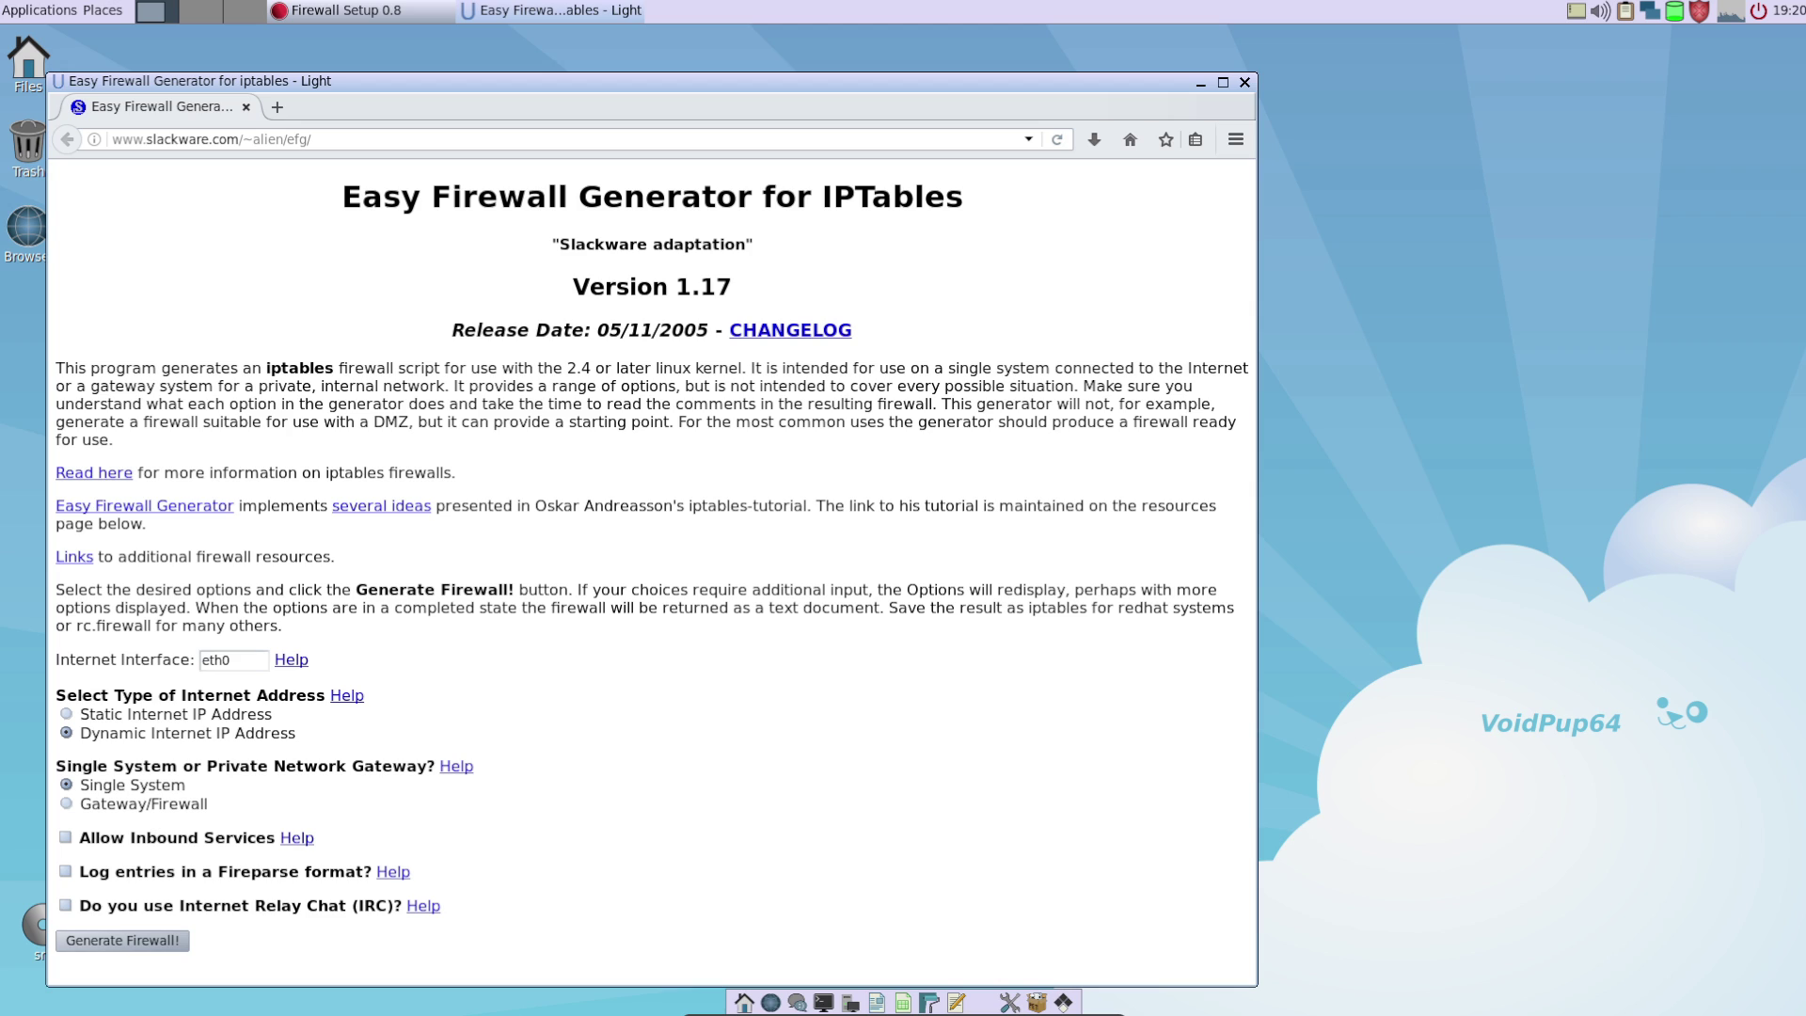
# Step: Quit the Light browser showing the Easy Firewall Generator page and close Firewall Setup without applying anything
pyautogui.click(275, 139)
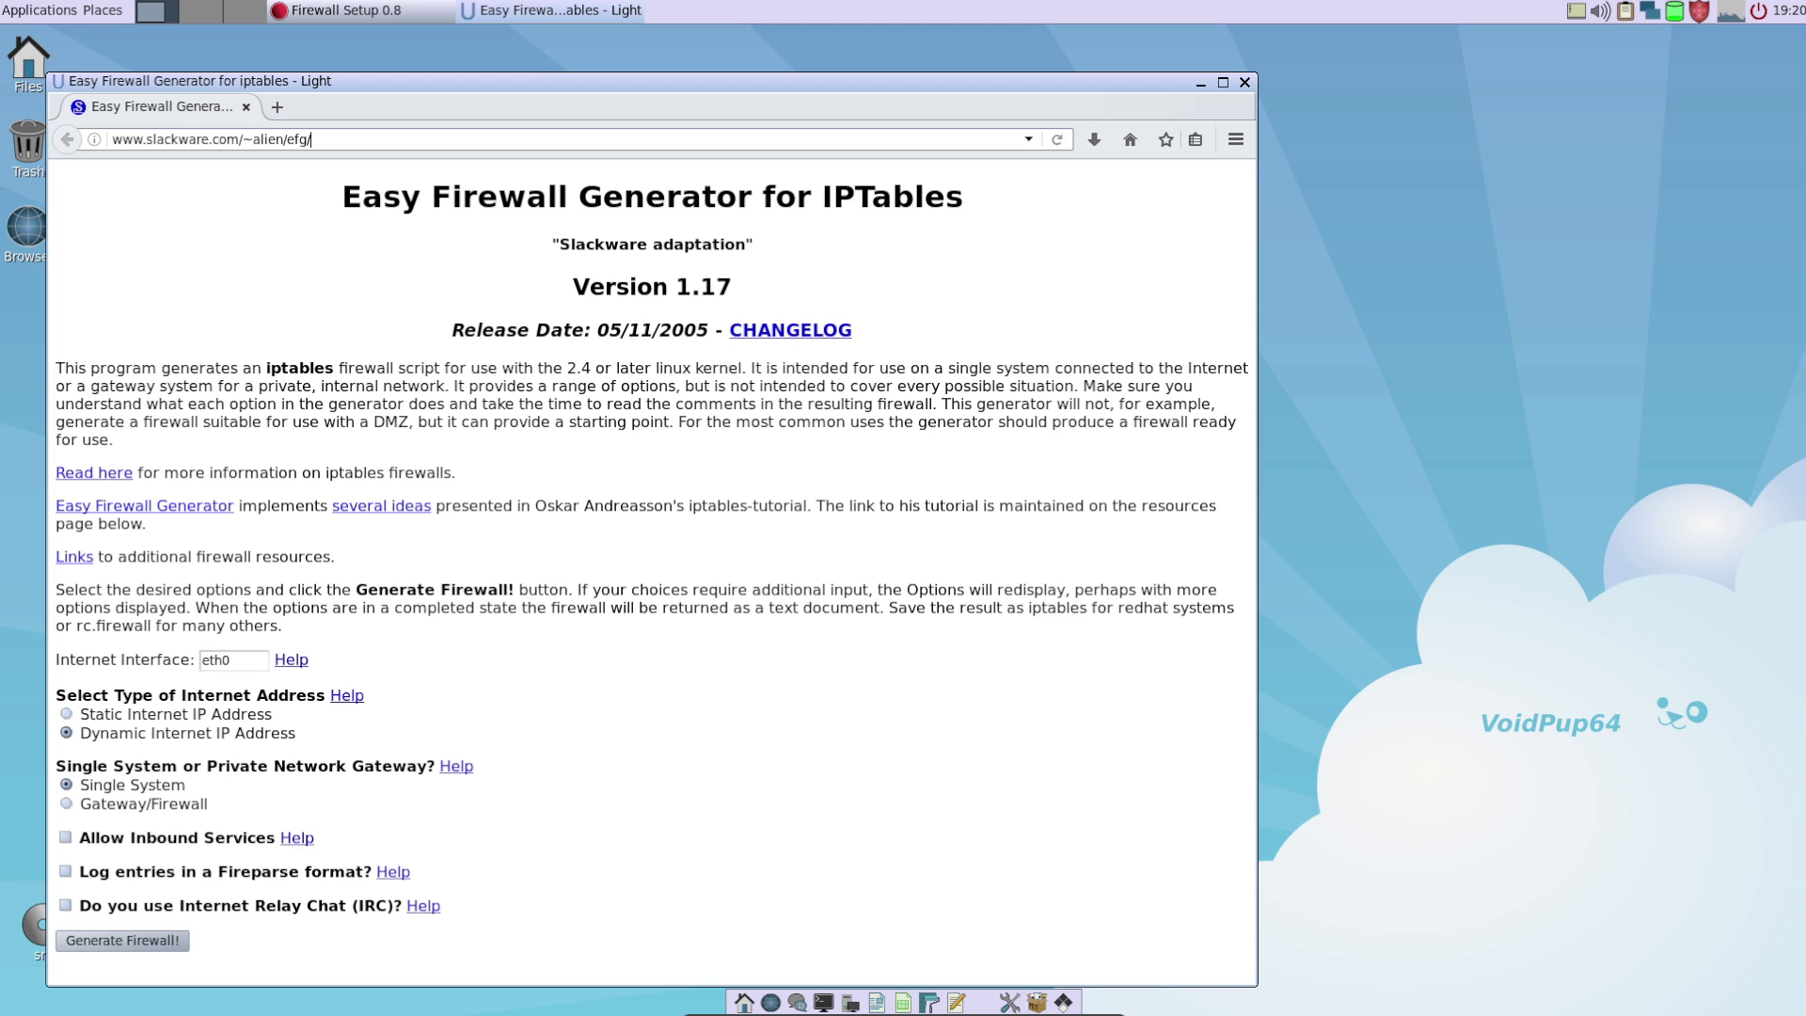
pyautogui.click(1236, 139)
pyautogui.click(1231, 506)
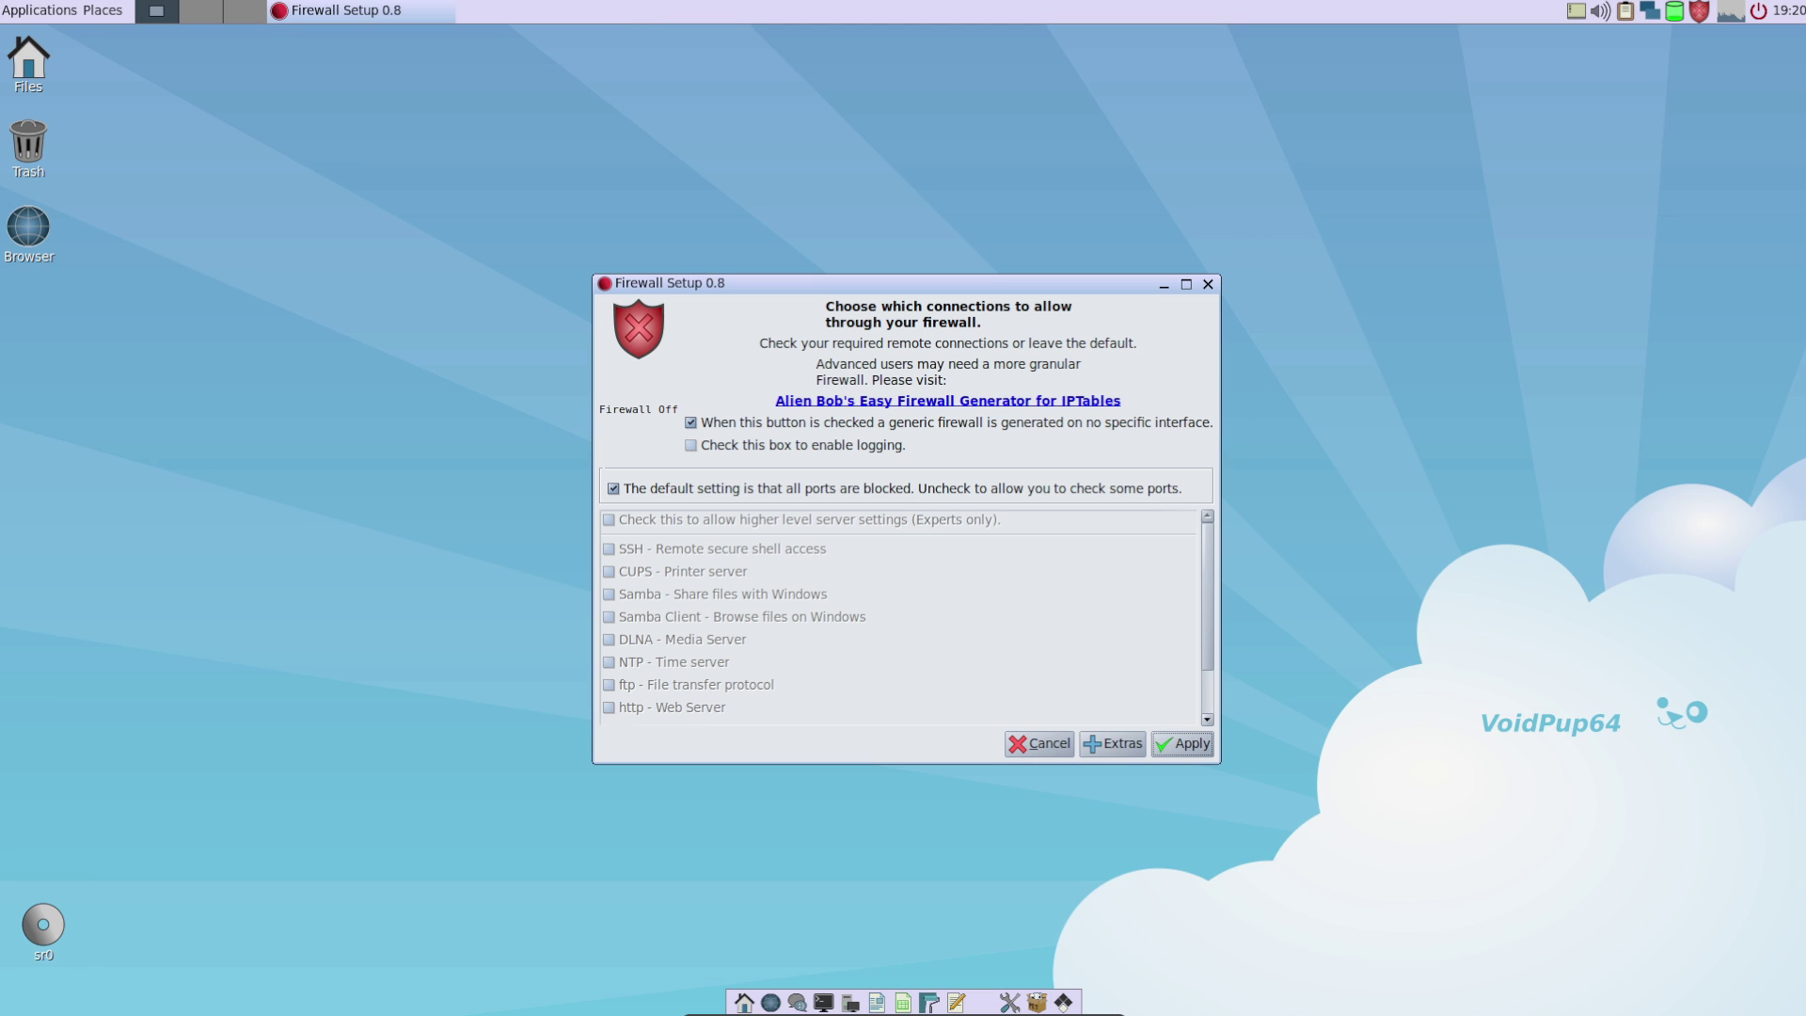
pyautogui.hotkey('alt', 'F4')
# Step: Try to open Samba Simple Management from the Network applications and dismiss its notice
pyautogui.click(40, 10)
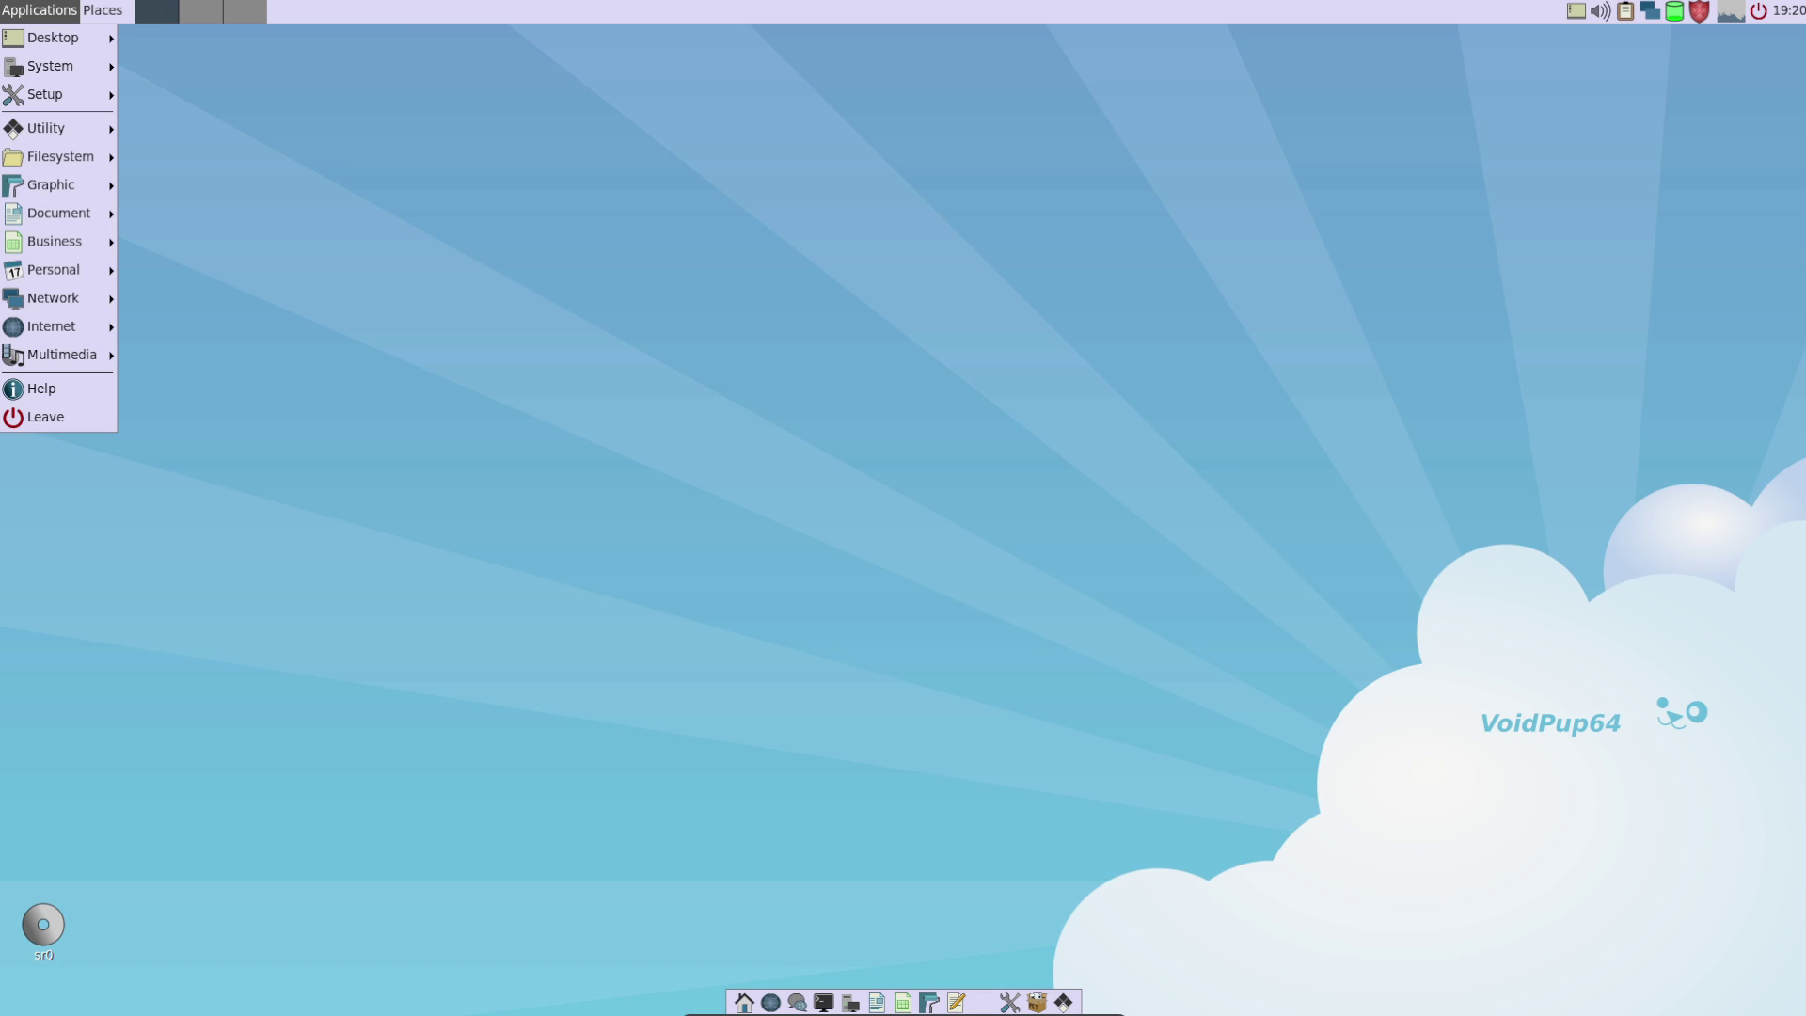
pyautogui.moveTo(56, 326)
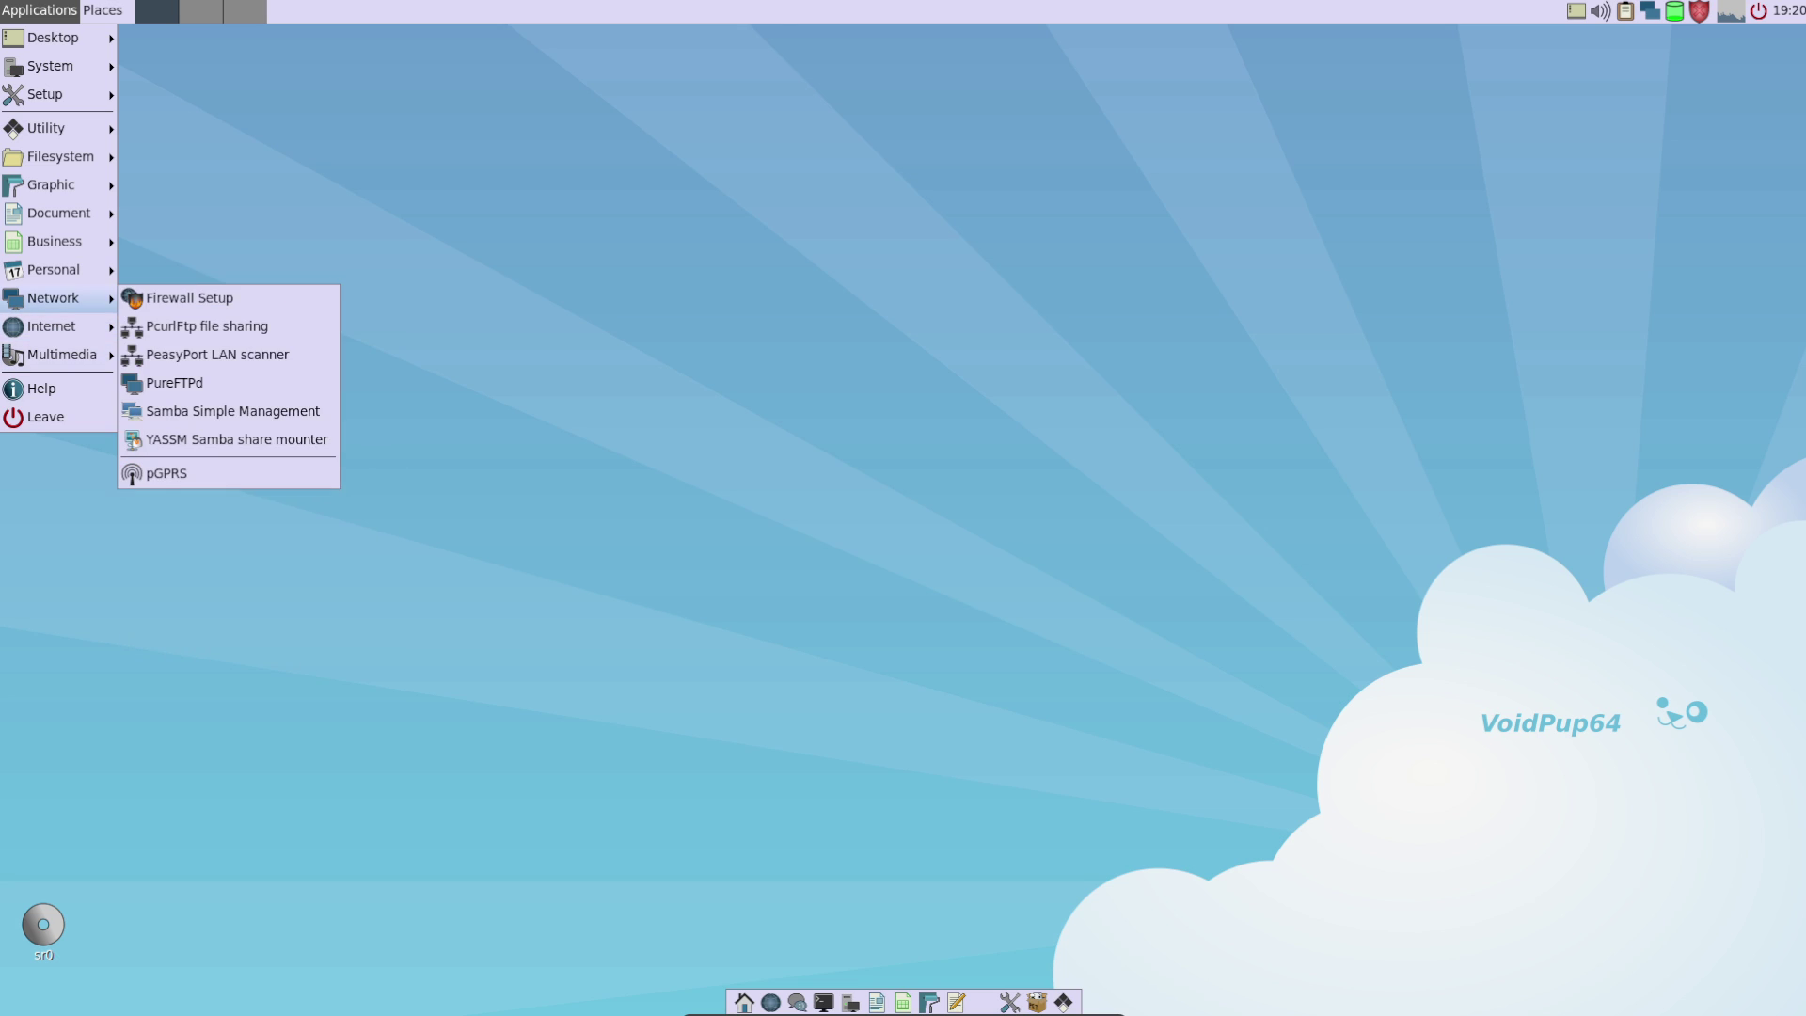
pyautogui.click(232, 411)
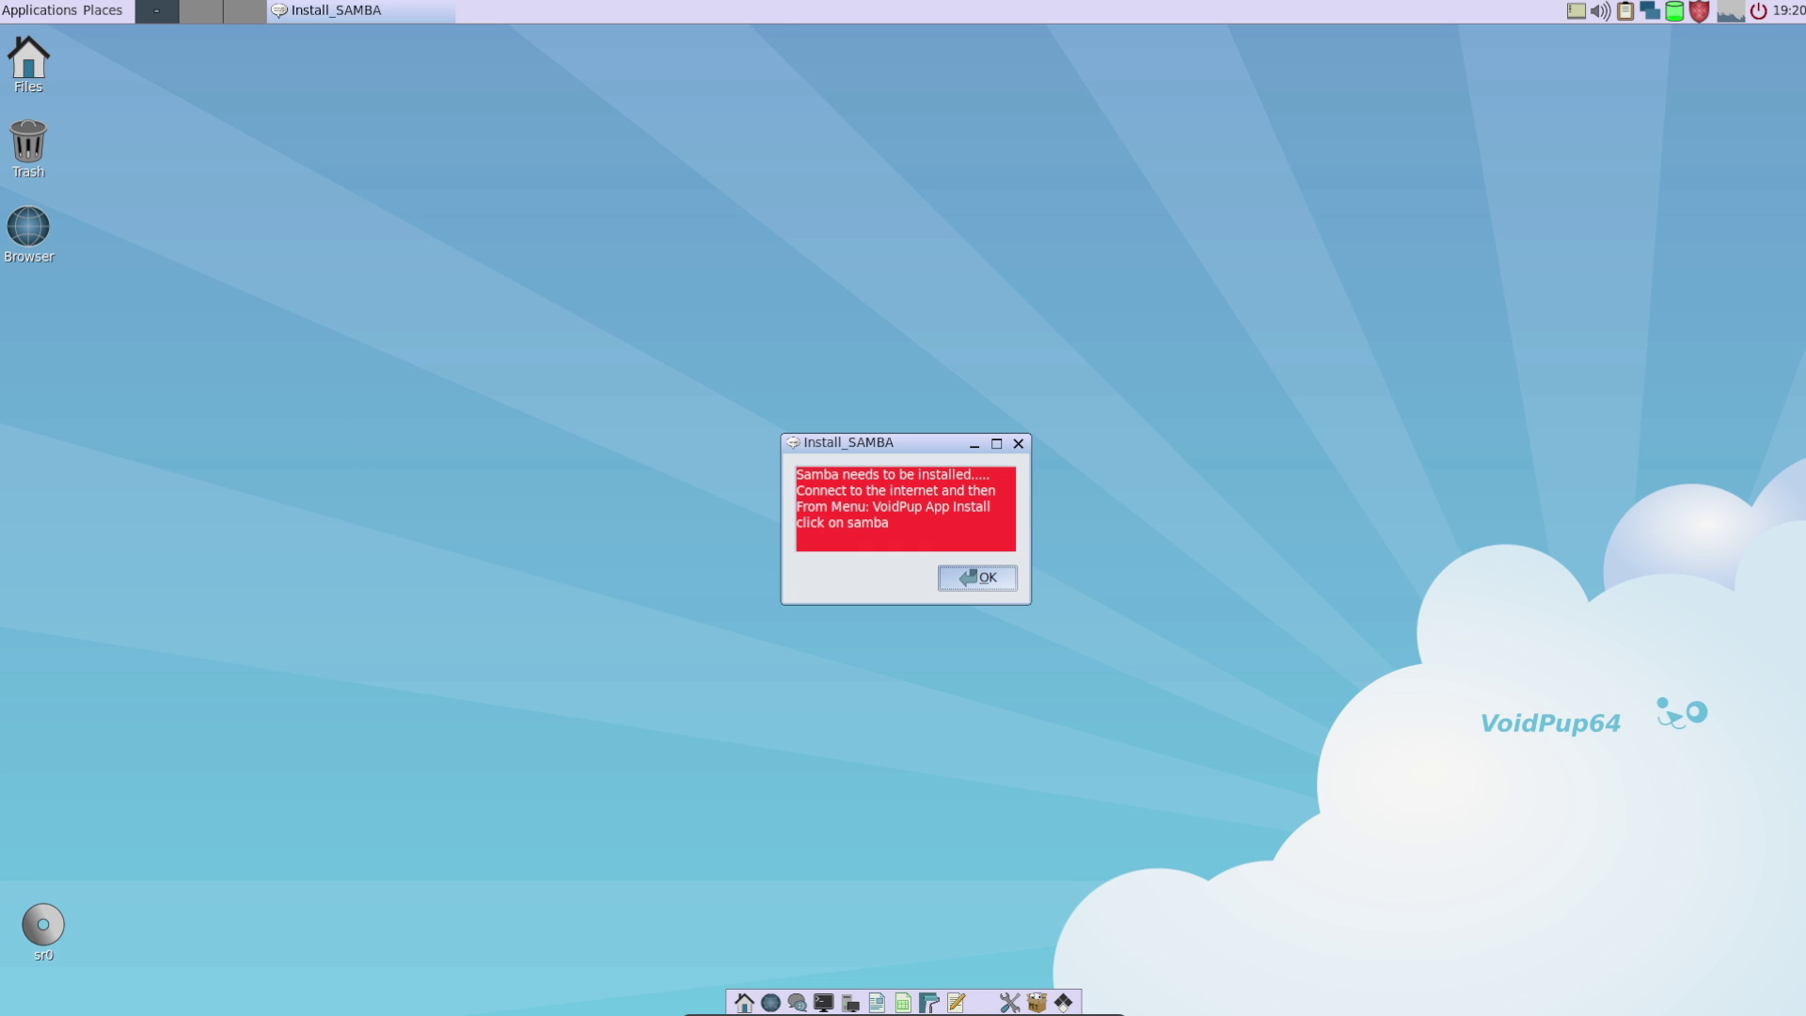
pyautogui.click(977, 576)
# Step: Browse the Internet and Multimedia applications and open the pMusic player
pyautogui.click(39, 9)
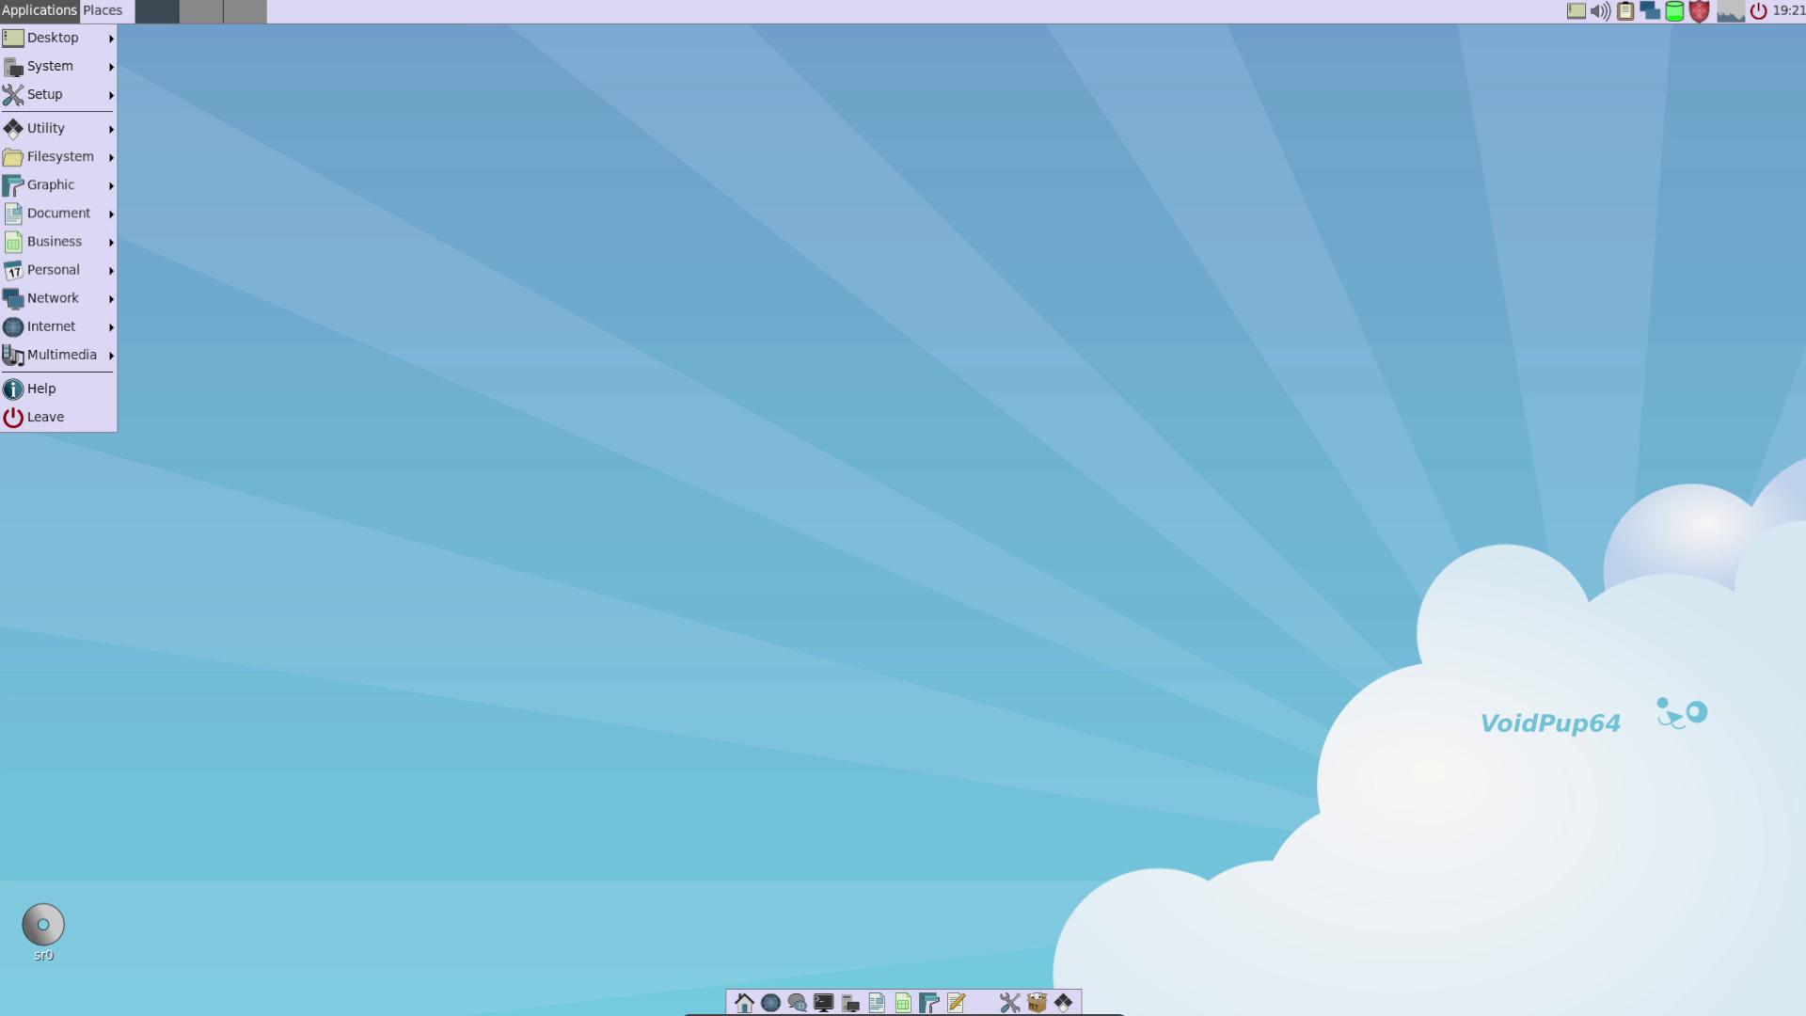
pyautogui.moveTo(51, 325)
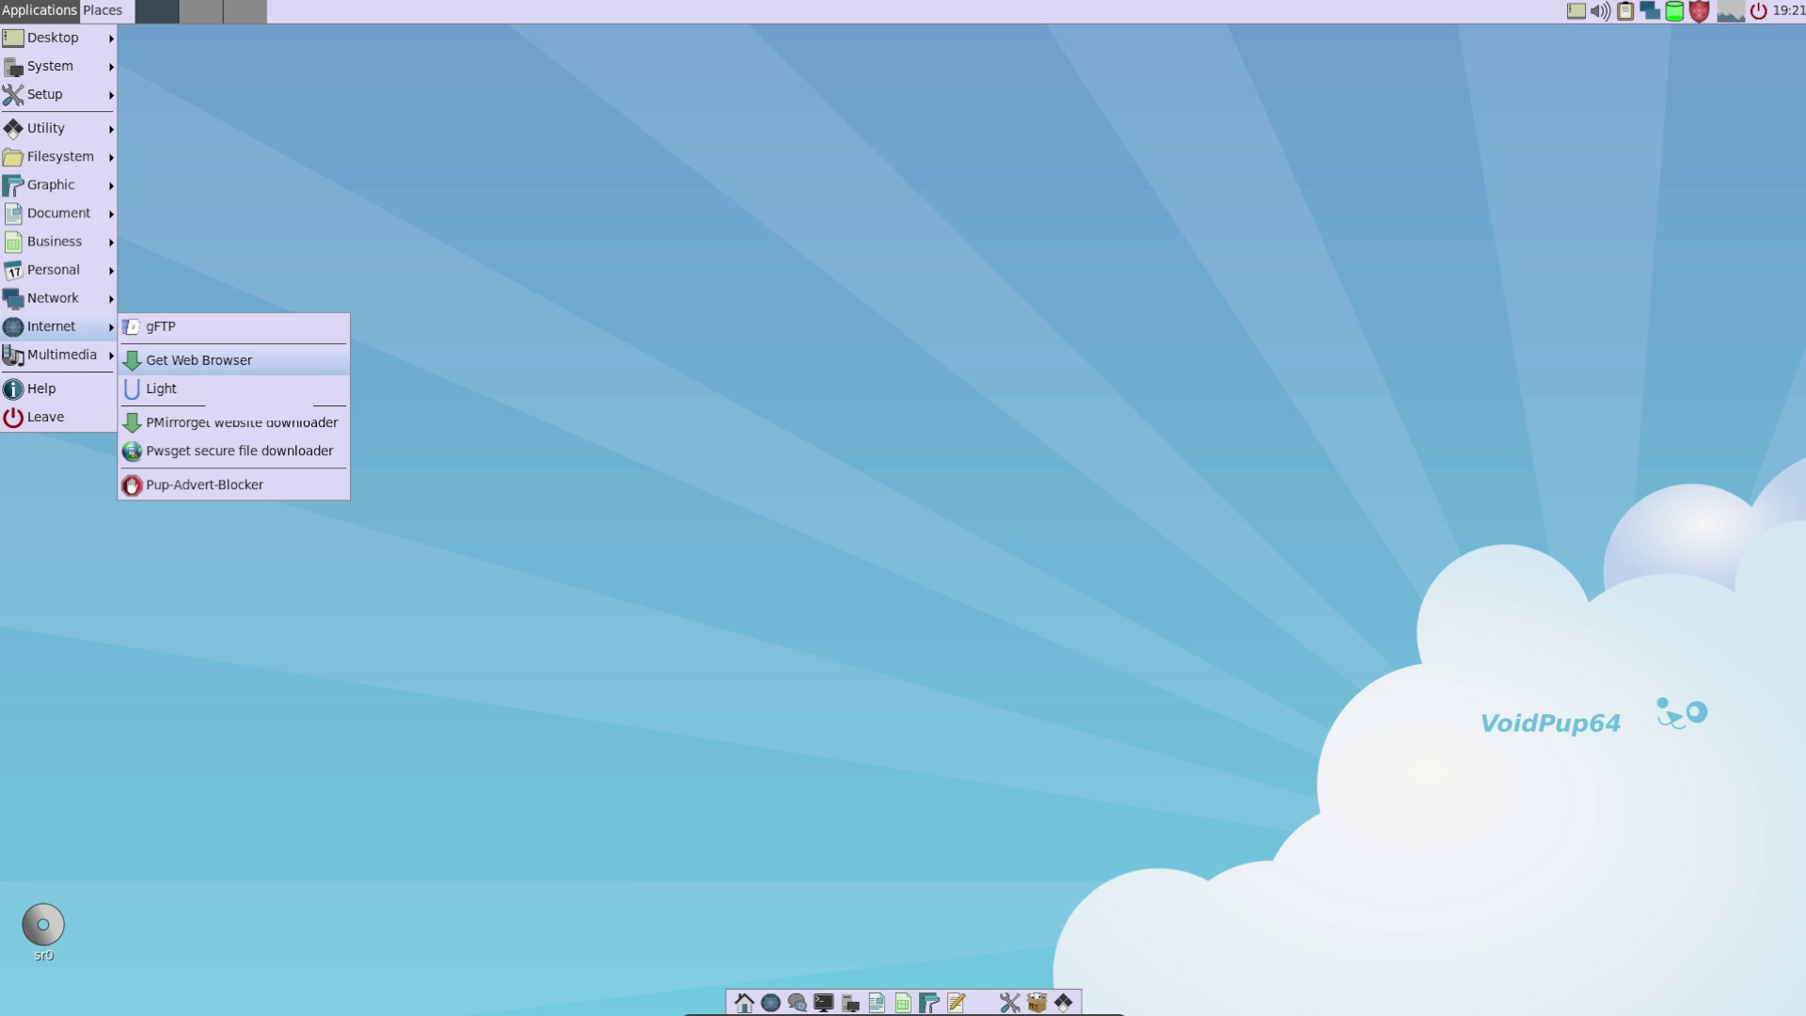
pyautogui.click(209, 361)
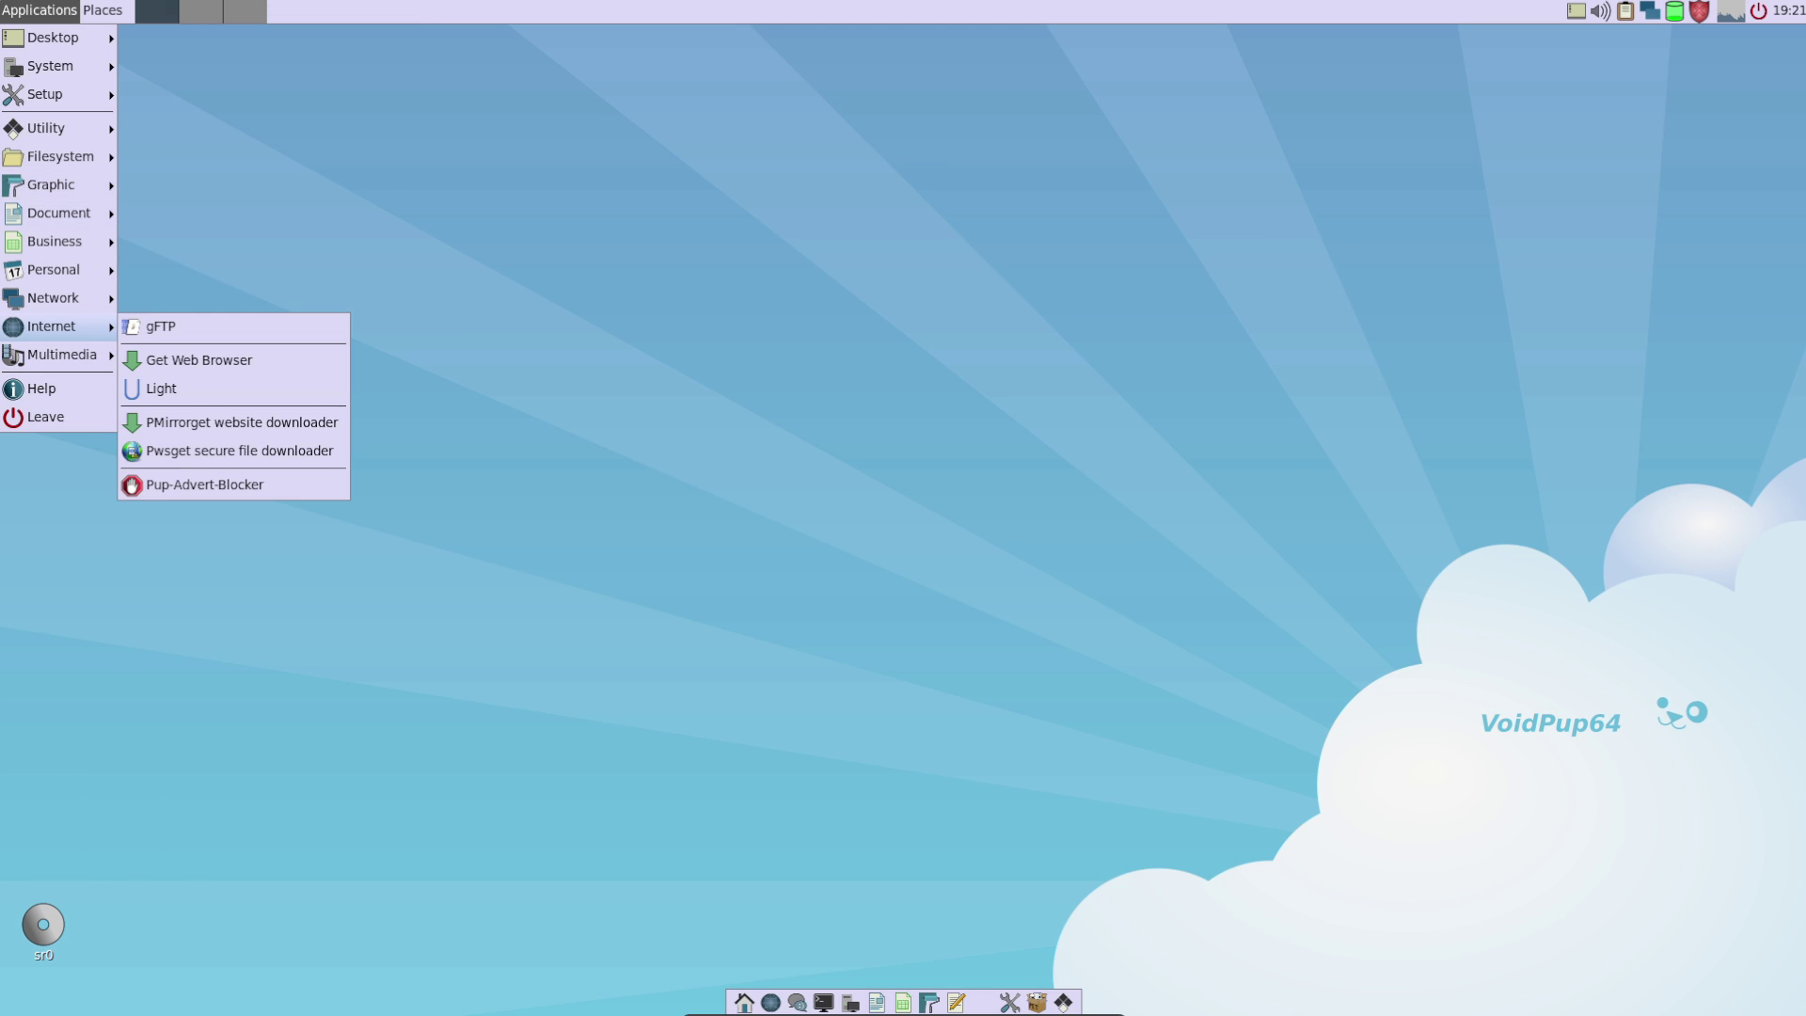
pyautogui.moveTo(62, 355)
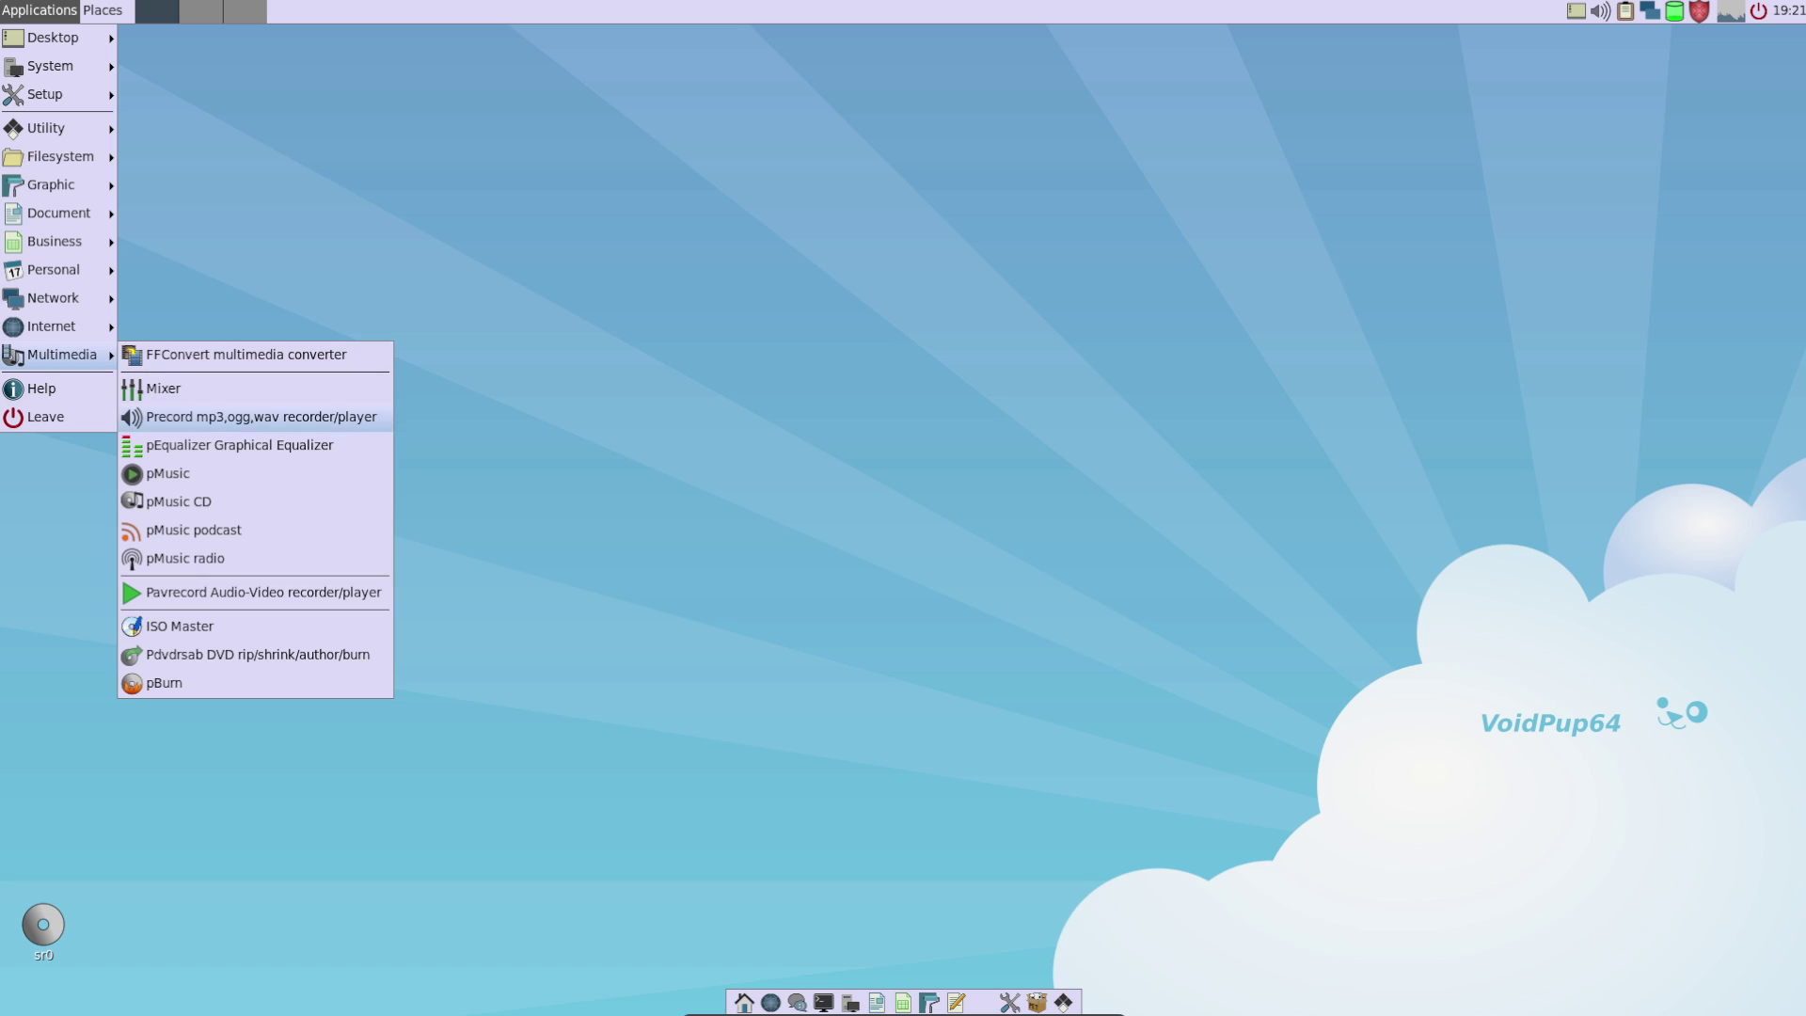
pyautogui.click(167, 473)
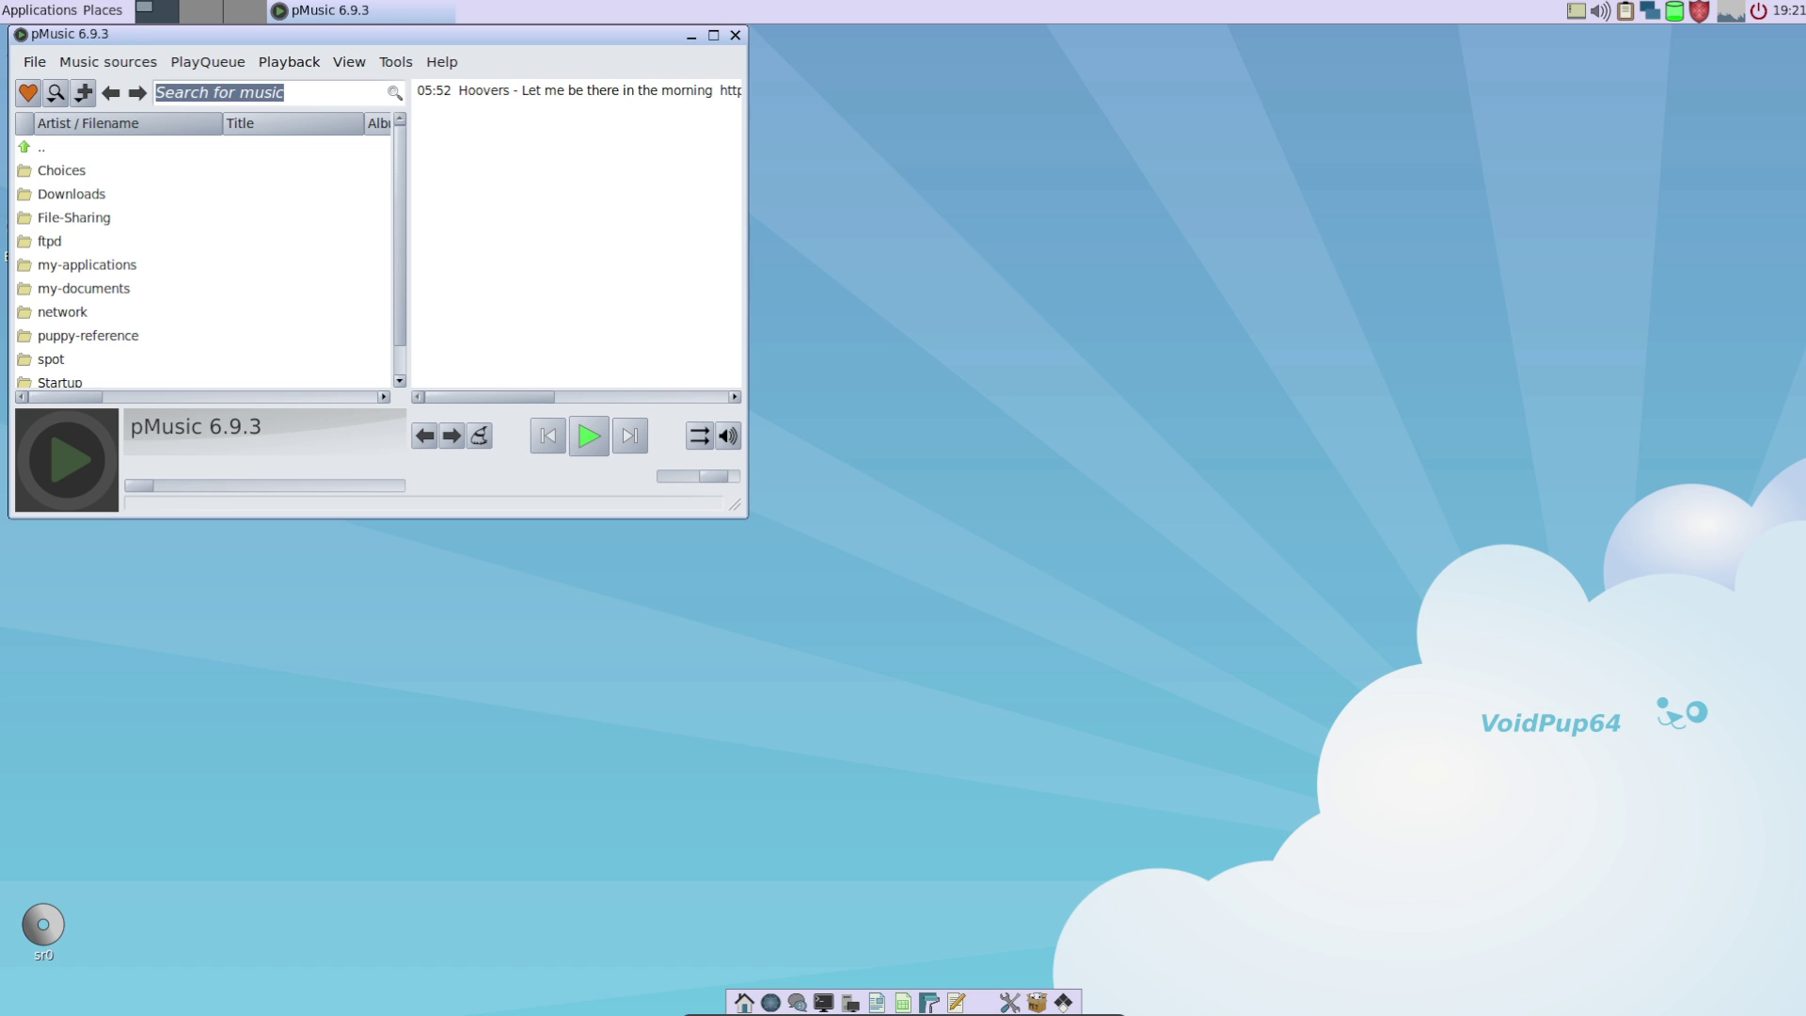
# Step: View pMusic's About information and close it
pyautogui.hotkey('alt', 'h')
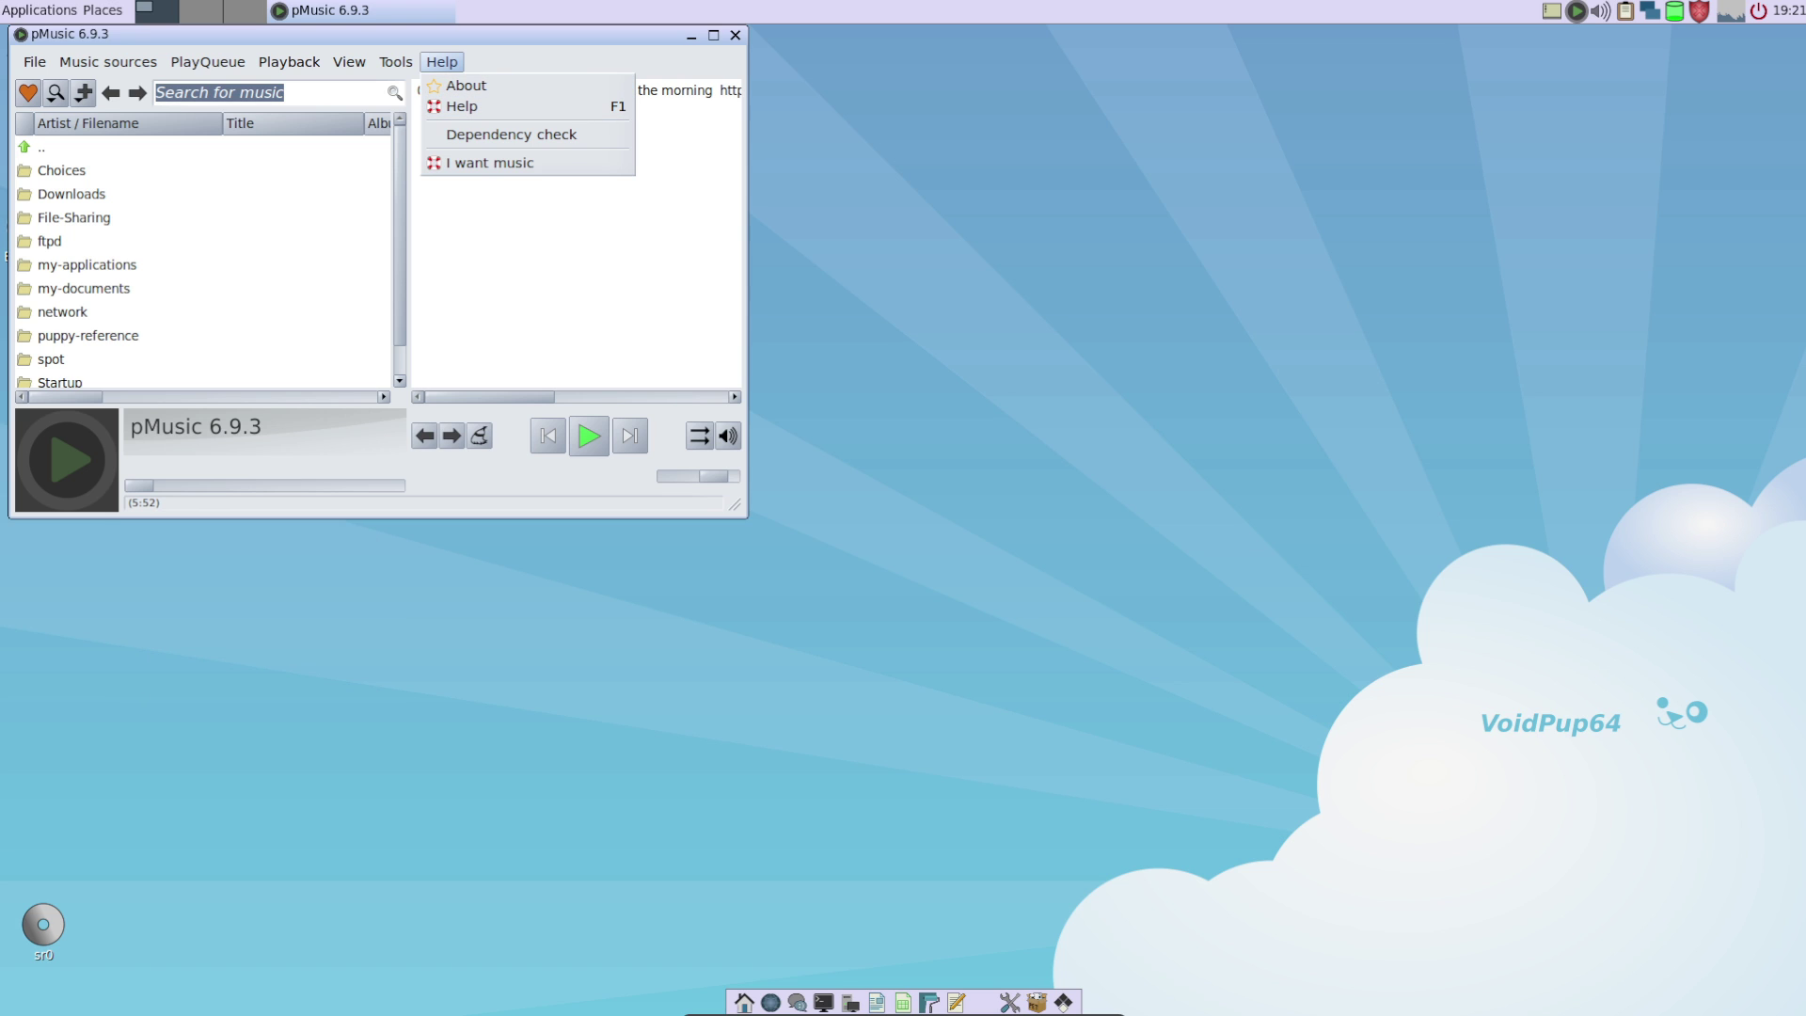
pyautogui.press('Up')
pyautogui.press('Up')
pyautogui.press('Up')
pyautogui.press('Up')
pyautogui.press('Return')
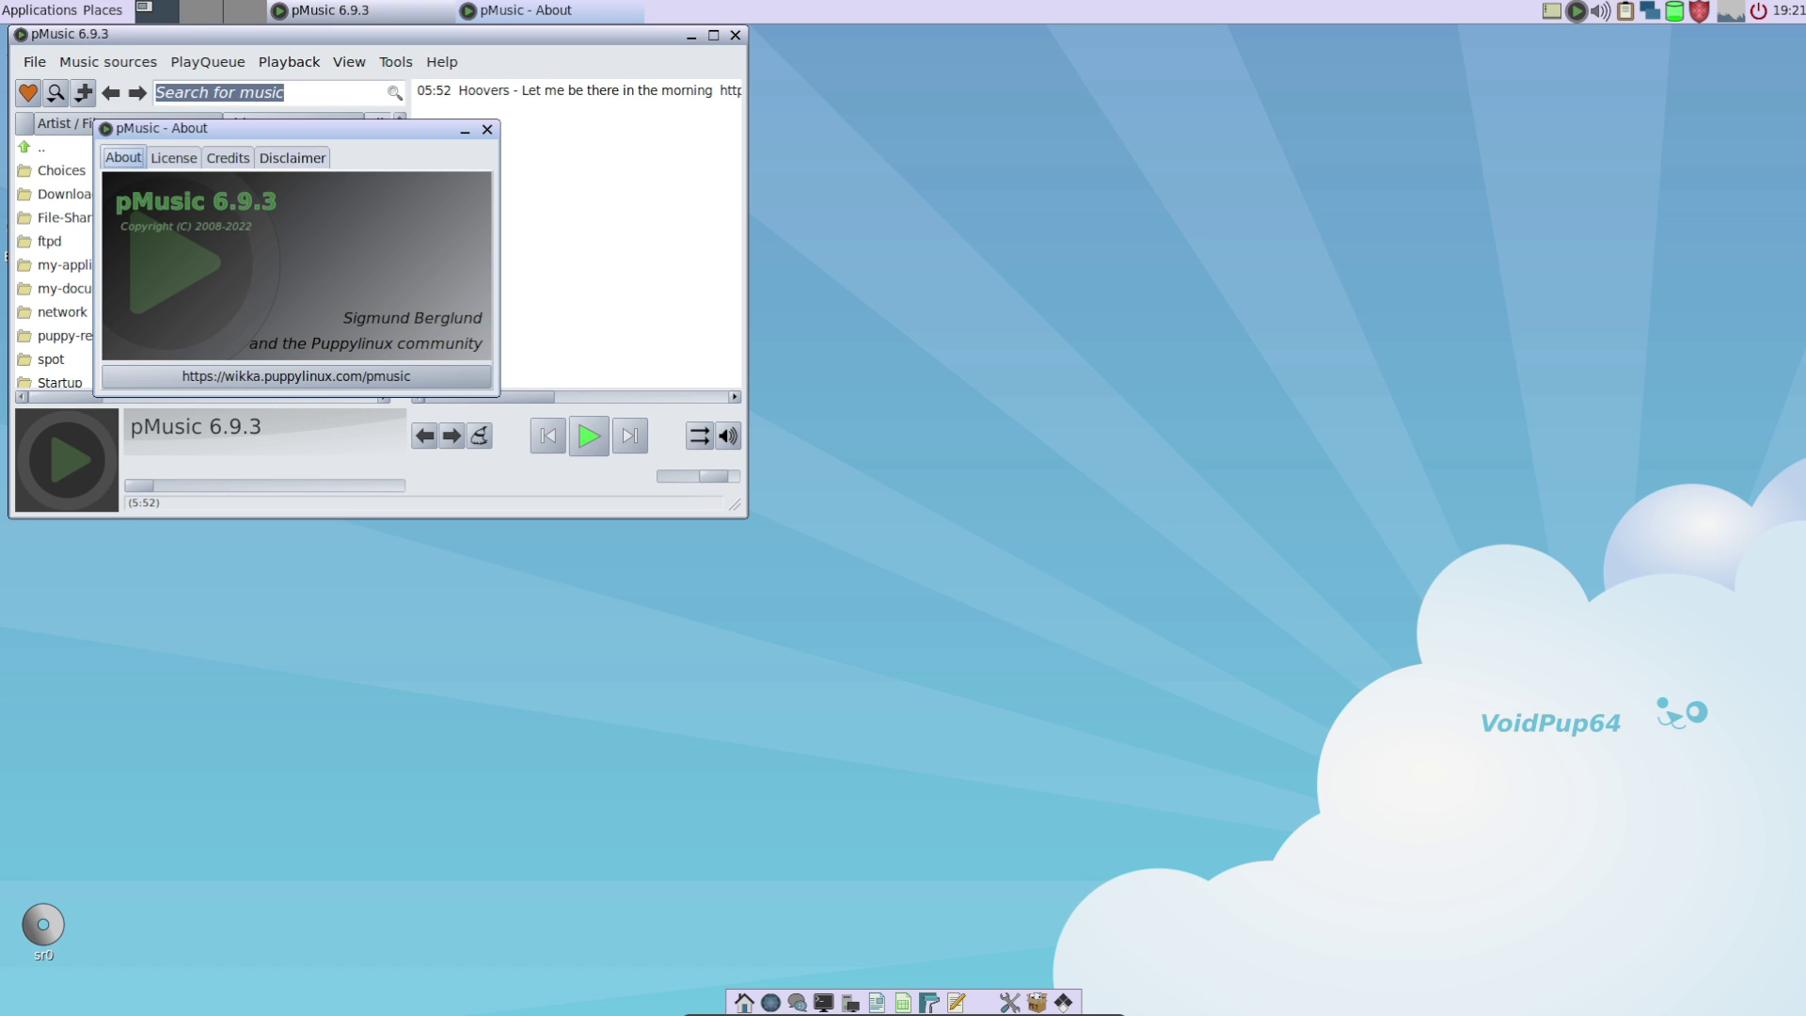
pyautogui.press('Escape')
# Step: Read through pMusic's "I want music" help information and close it
pyautogui.hotkey('alt', 'h')
pyautogui.press('Down')
pyautogui.press('Down')
pyautogui.press('Down')
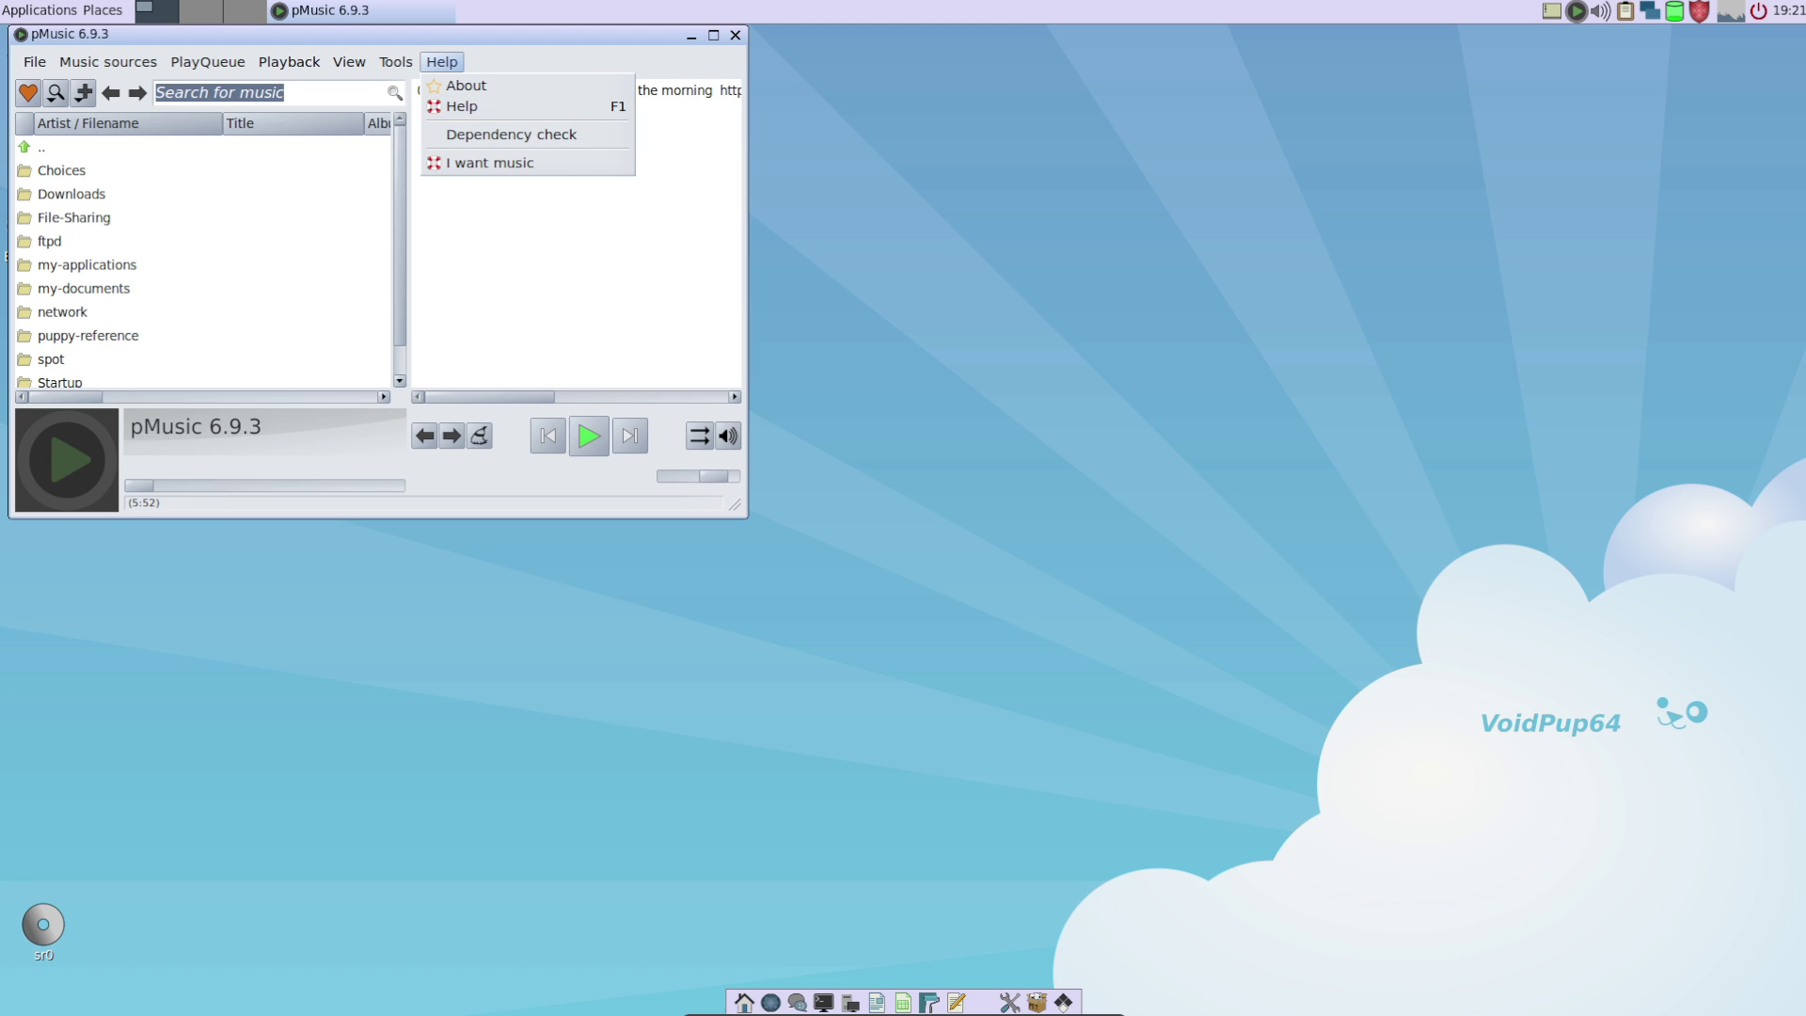
pyautogui.press('Return')
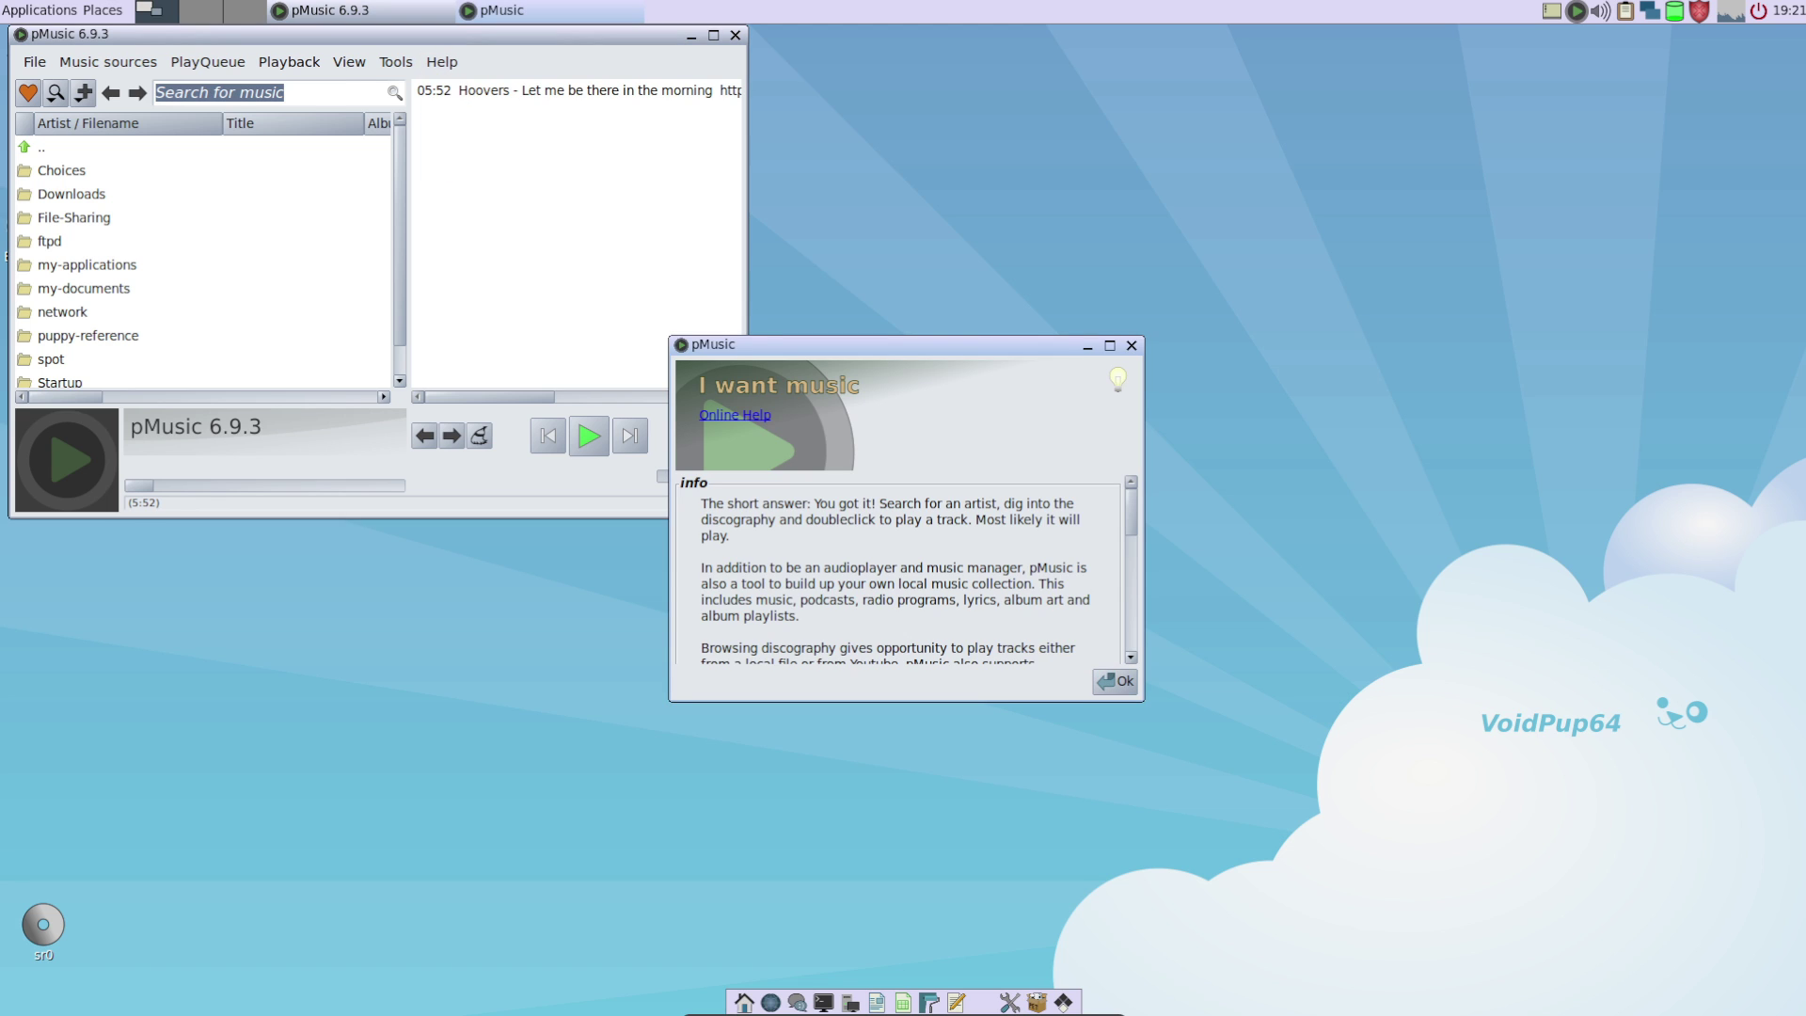
pyautogui.scroll(-11, 898, 570)
pyautogui.click(1114, 680)
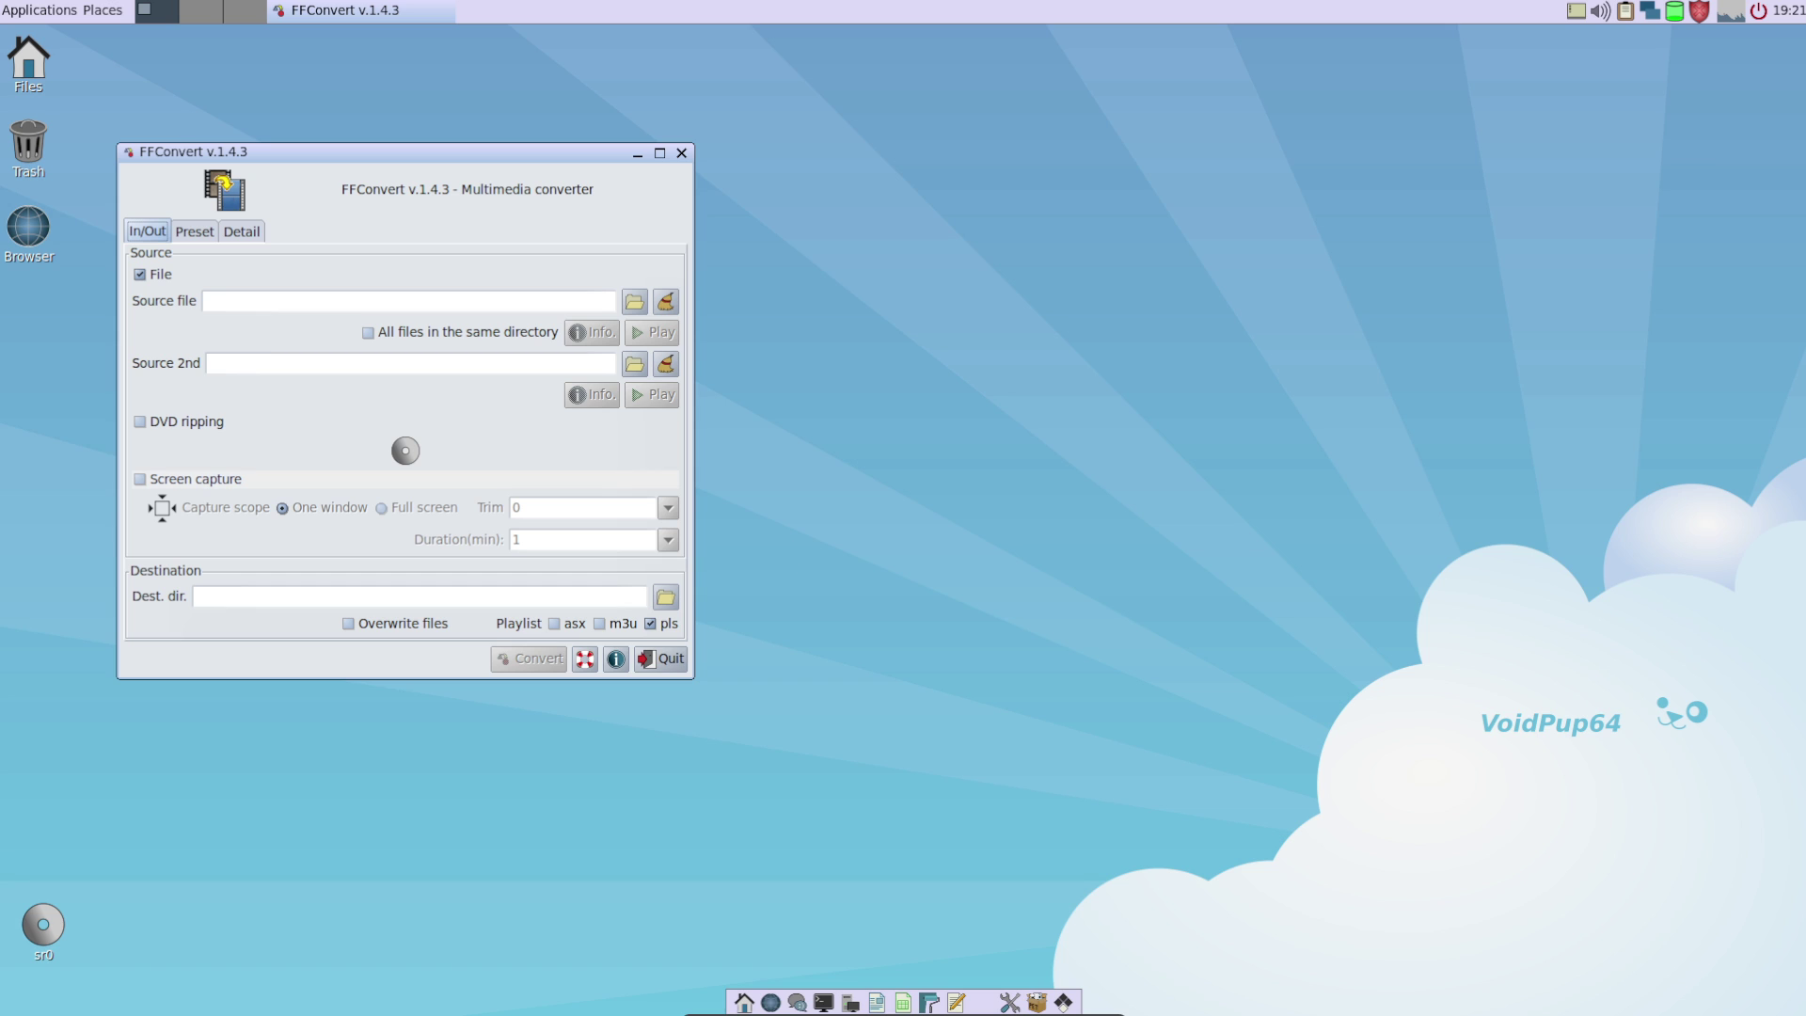
# Step: Review the In/Out, Preset and Detail settings of the FFConvert multimedia converter and close it
pyautogui.click(195, 231)
pyautogui.click(242, 231)
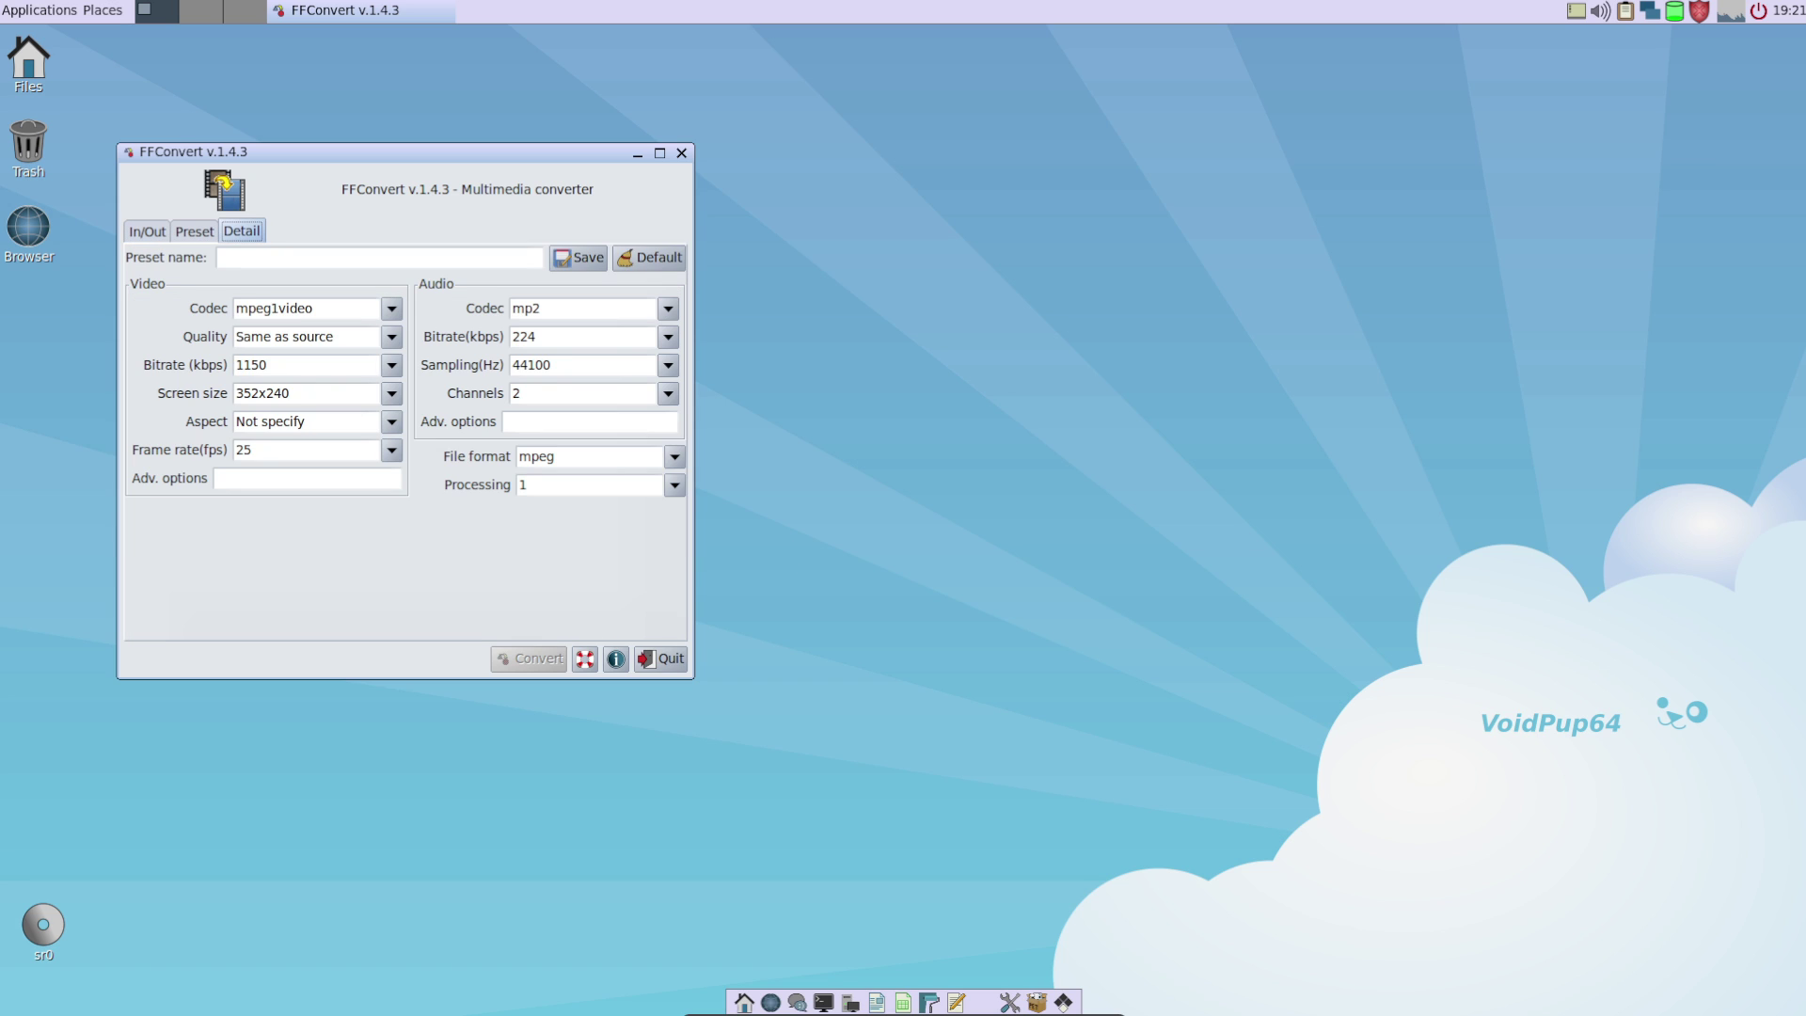
pyautogui.click(148, 231)
pyautogui.click(241, 231)
pyautogui.click(195, 231)
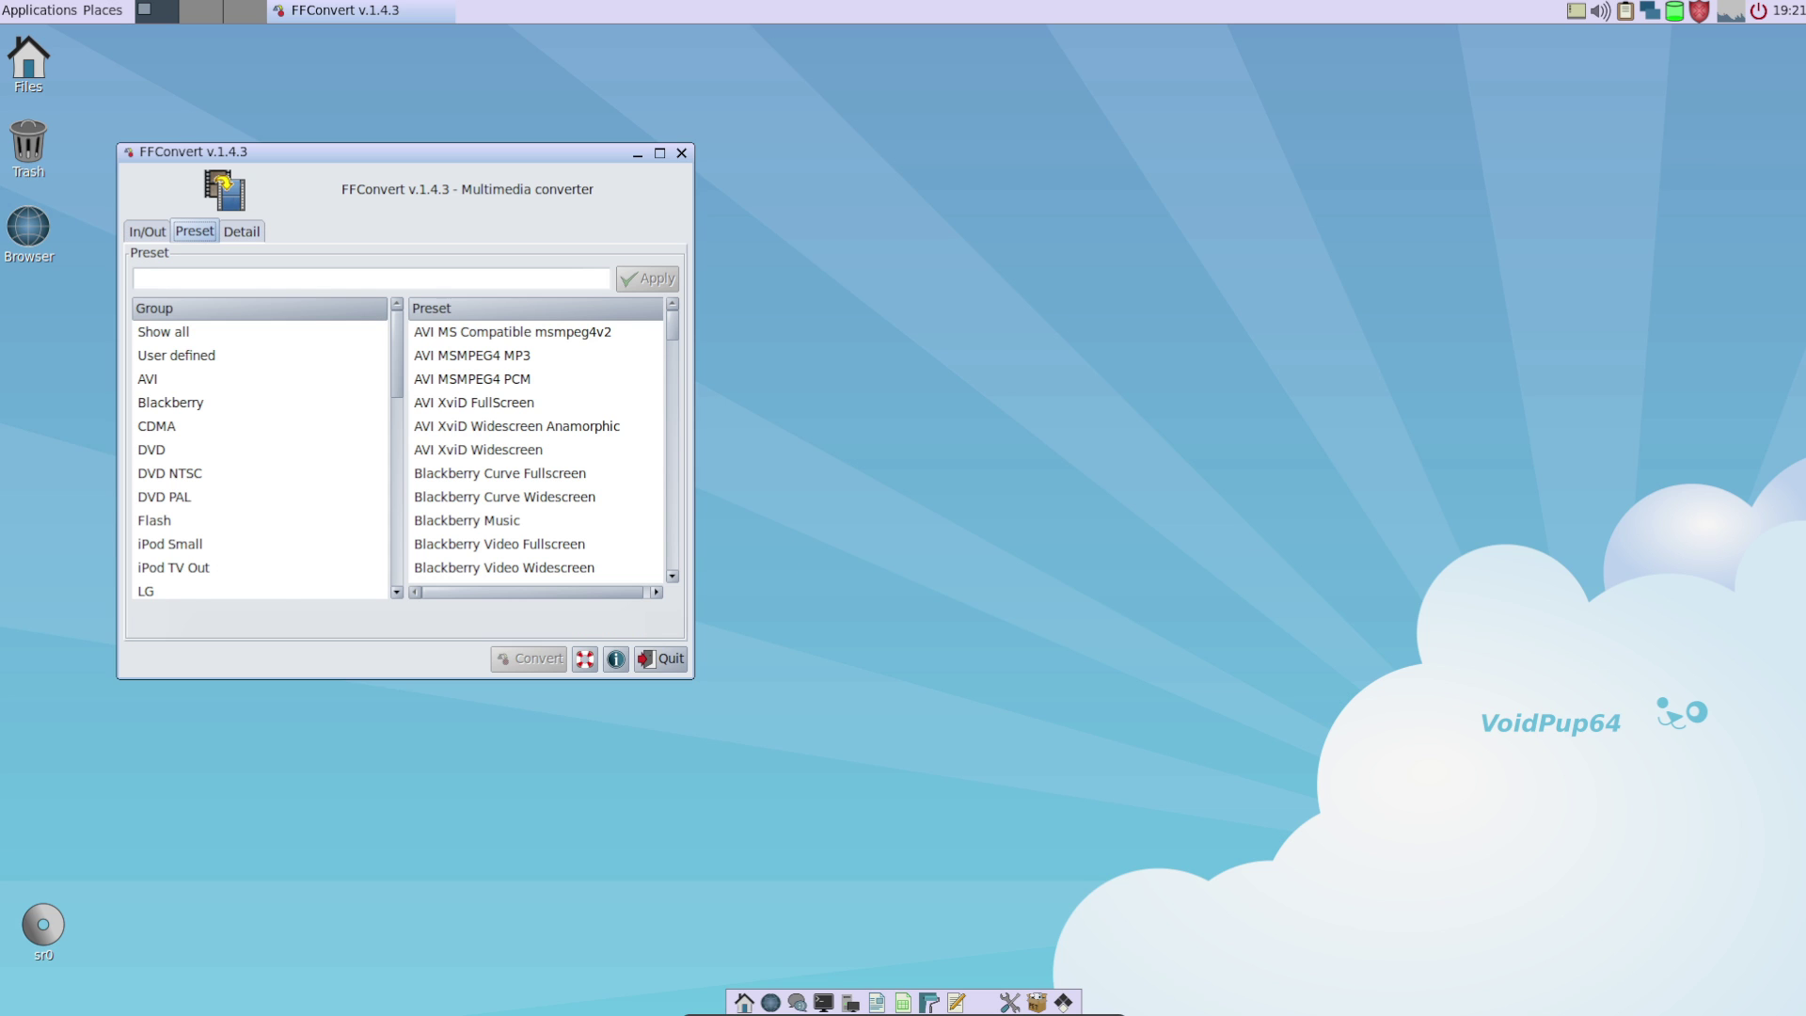
pyautogui.click(148, 232)
pyautogui.click(680, 152)
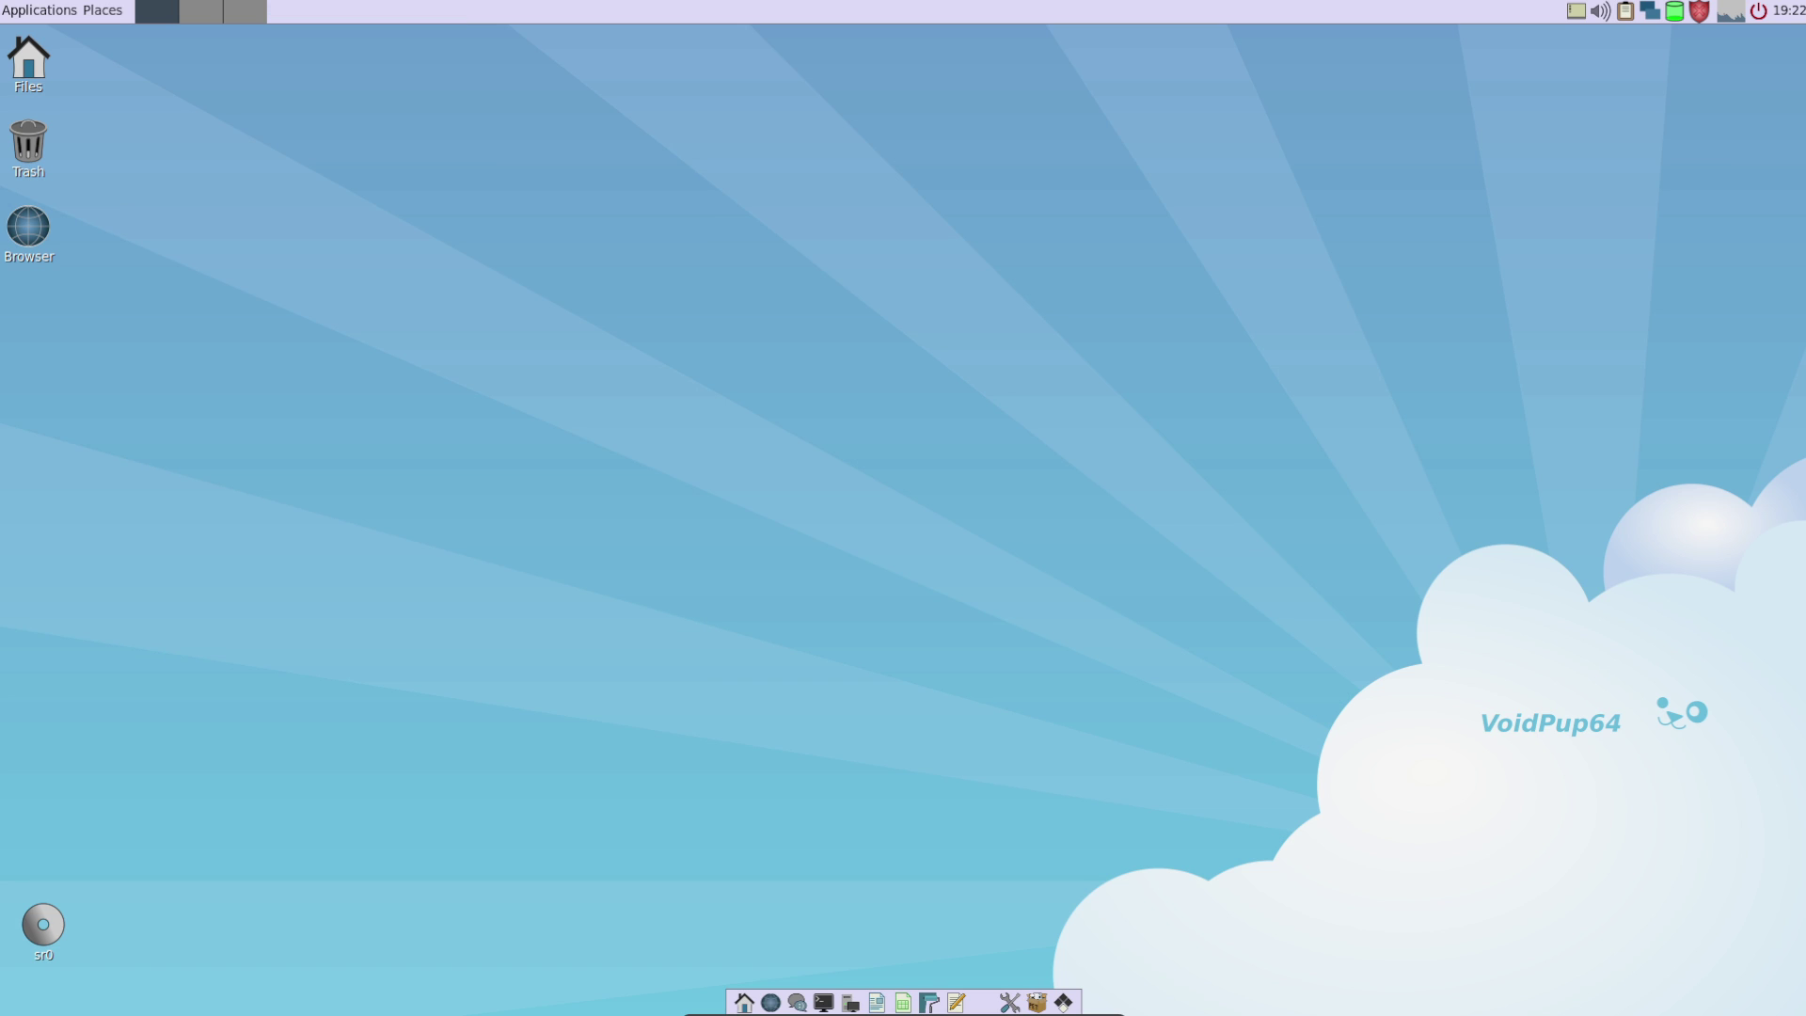
# Step: Browse the Business, Utility and Setup applications, view the Void Package Manager's usage information and close it
pyautogui.click(39, 10)
pyautogui.moveTo(62, 354)
pyautogui.moveTo(57, 298)
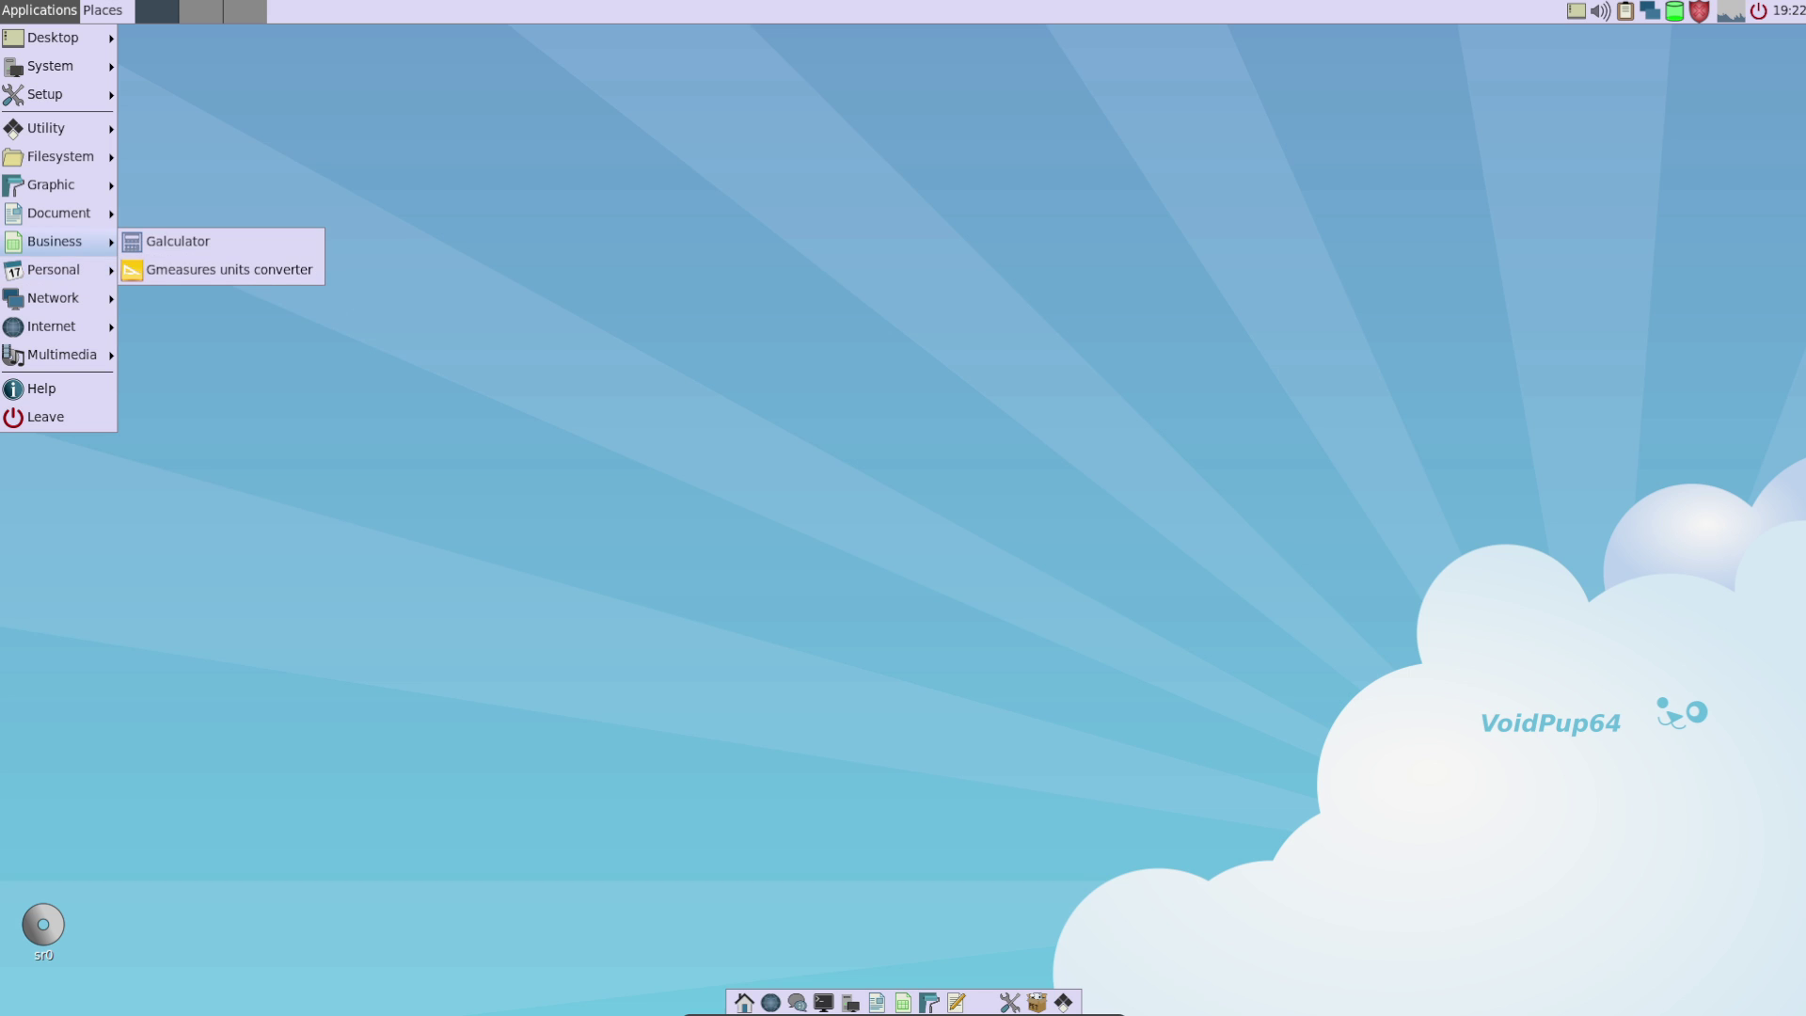
pyautogui.moveTo(59, 214)
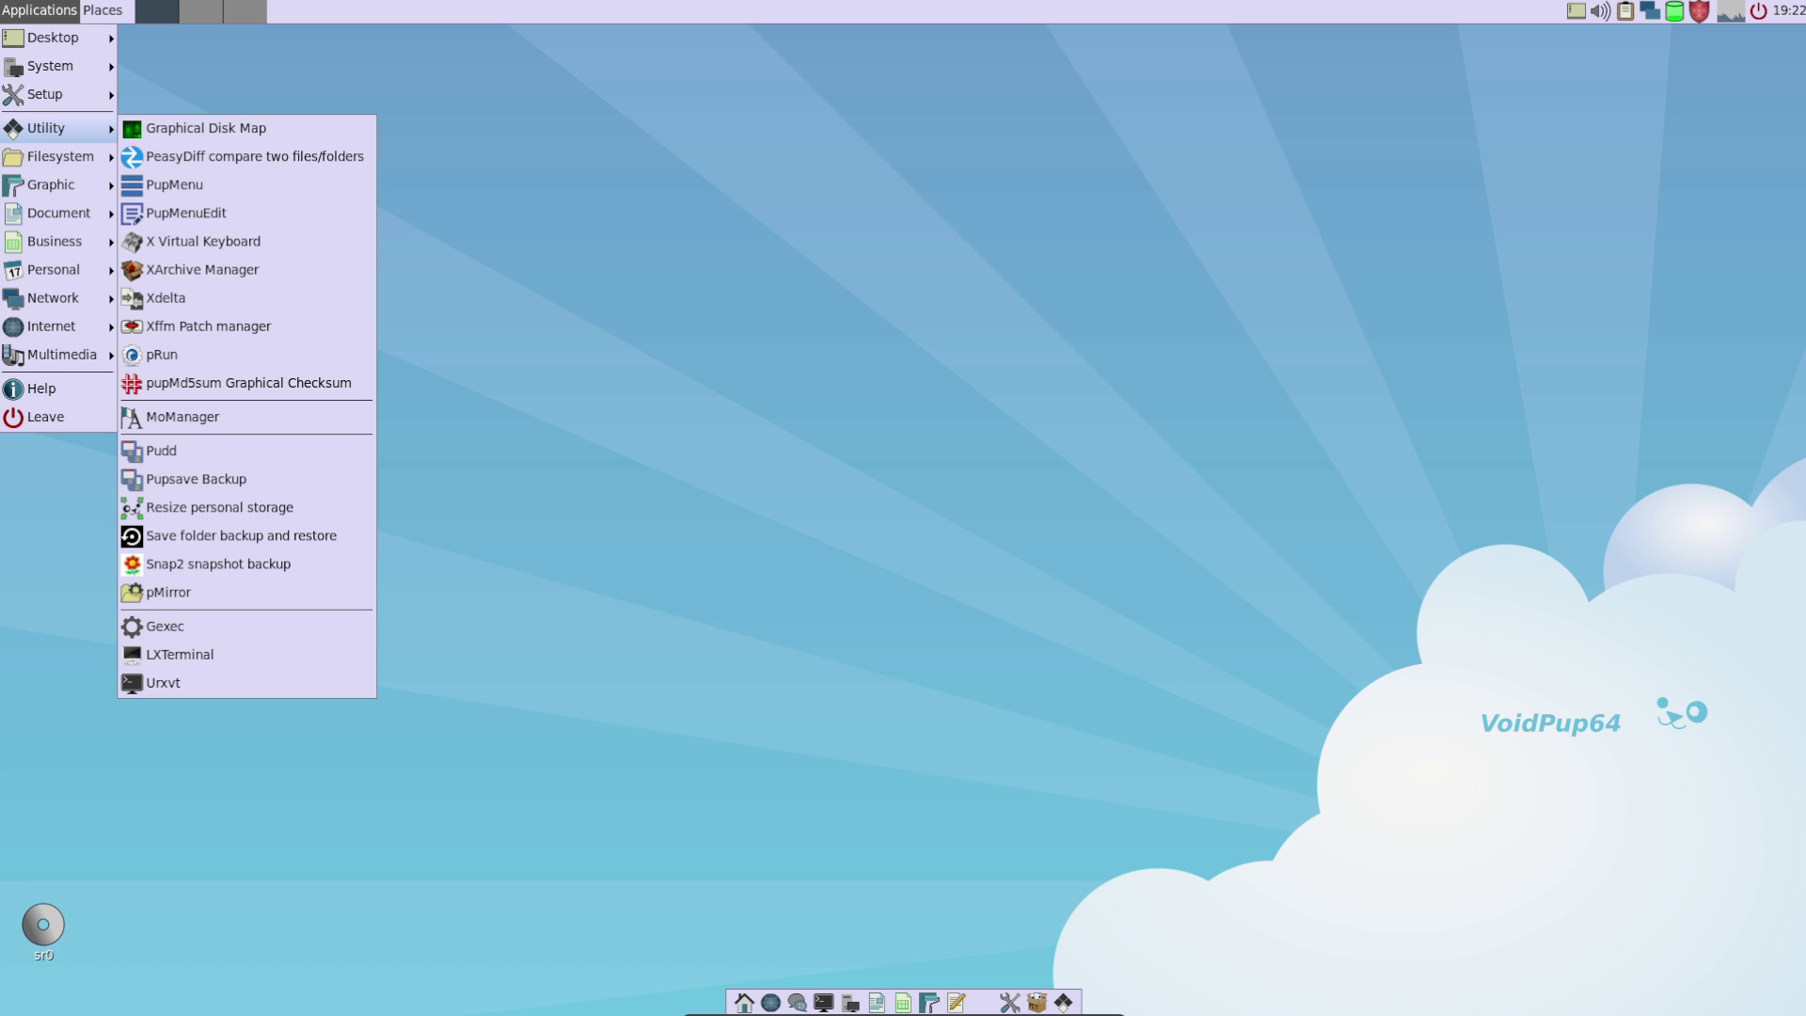
pyautogui.moveTo(44, 94)
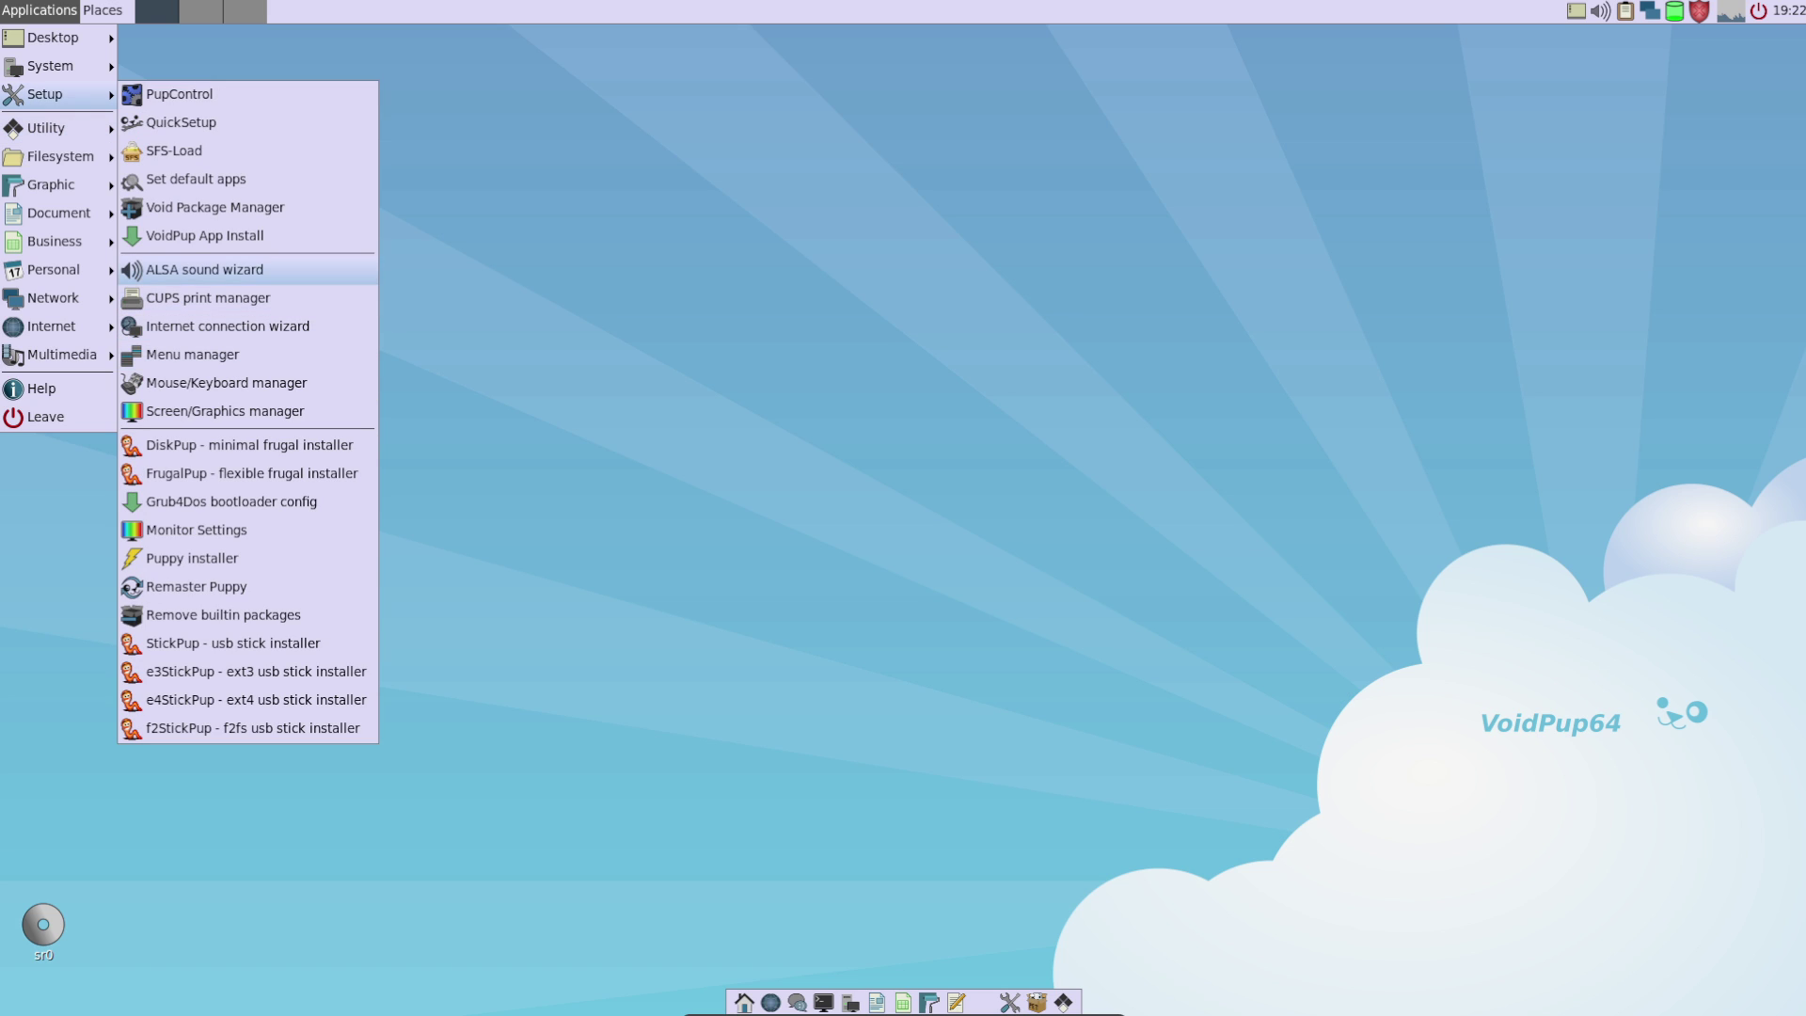
pyautogui.click(214, 207)
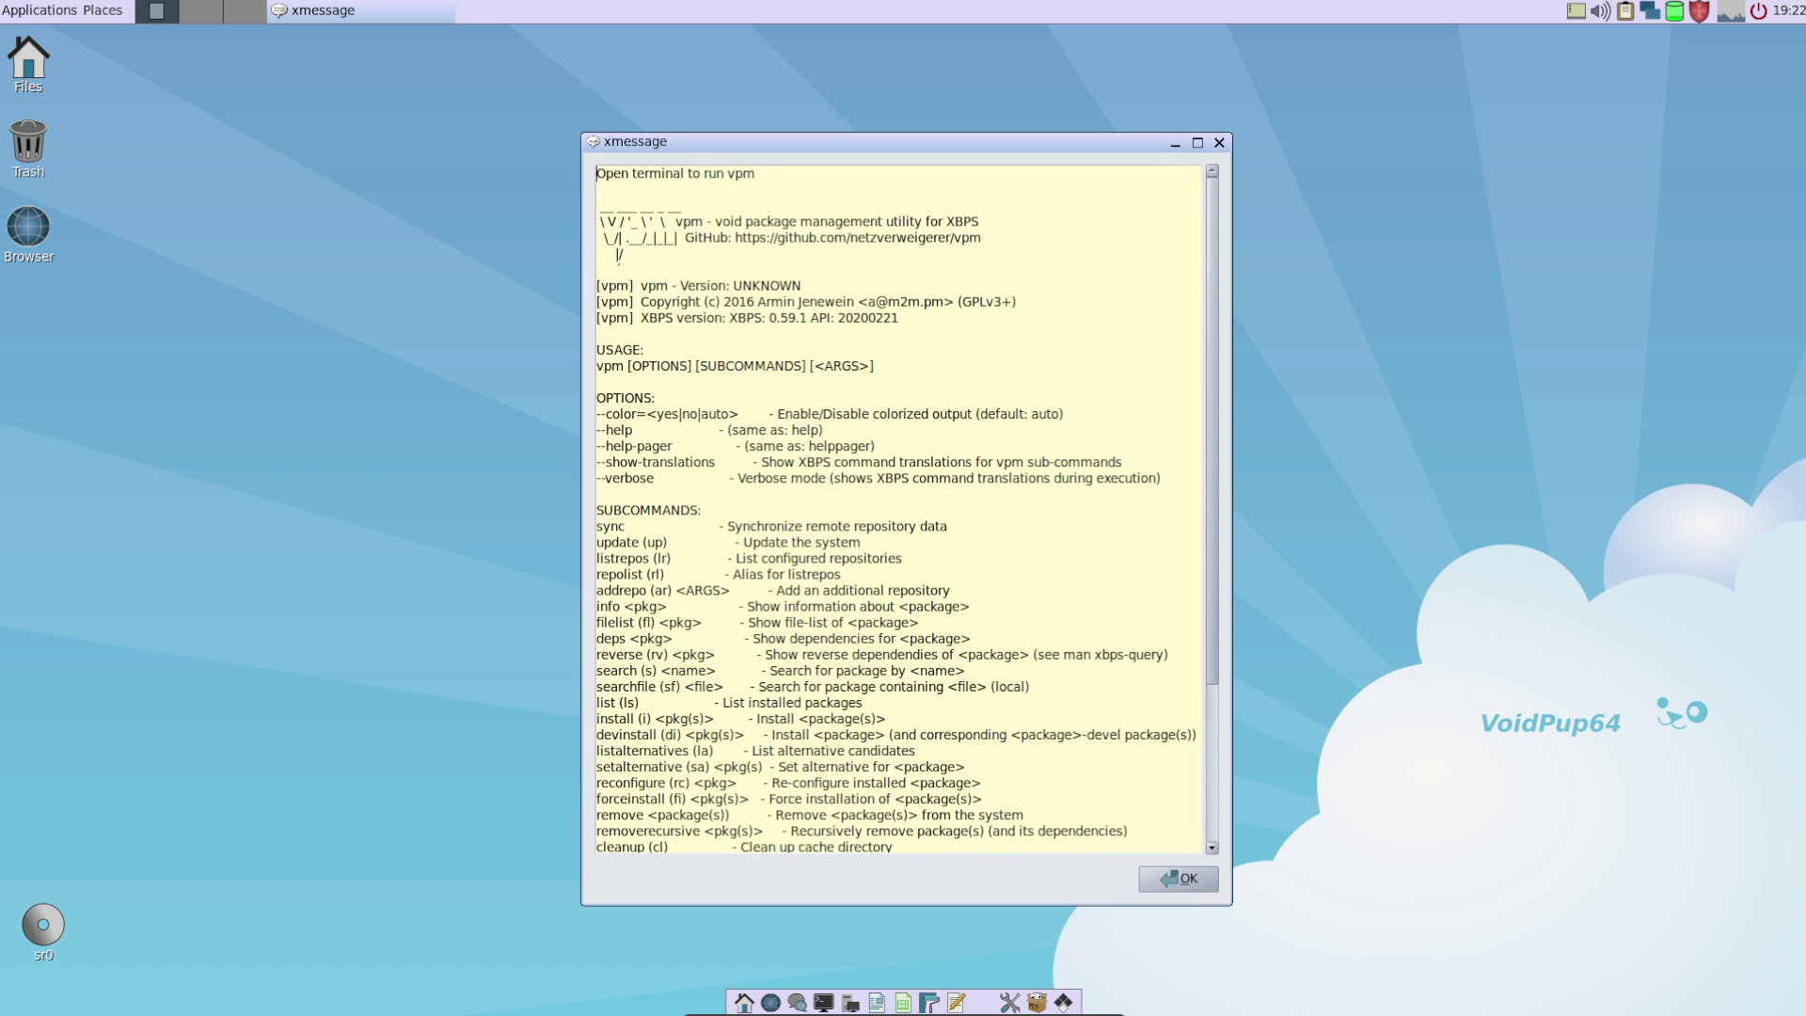
pyautogui.click(1177, 878)
# Step: Open VoidPup App Install from the Setup applications, reposition its window and look through the installable apps
pyautogui.click(38, 11)
pyautogui.moveTo(44, 94)
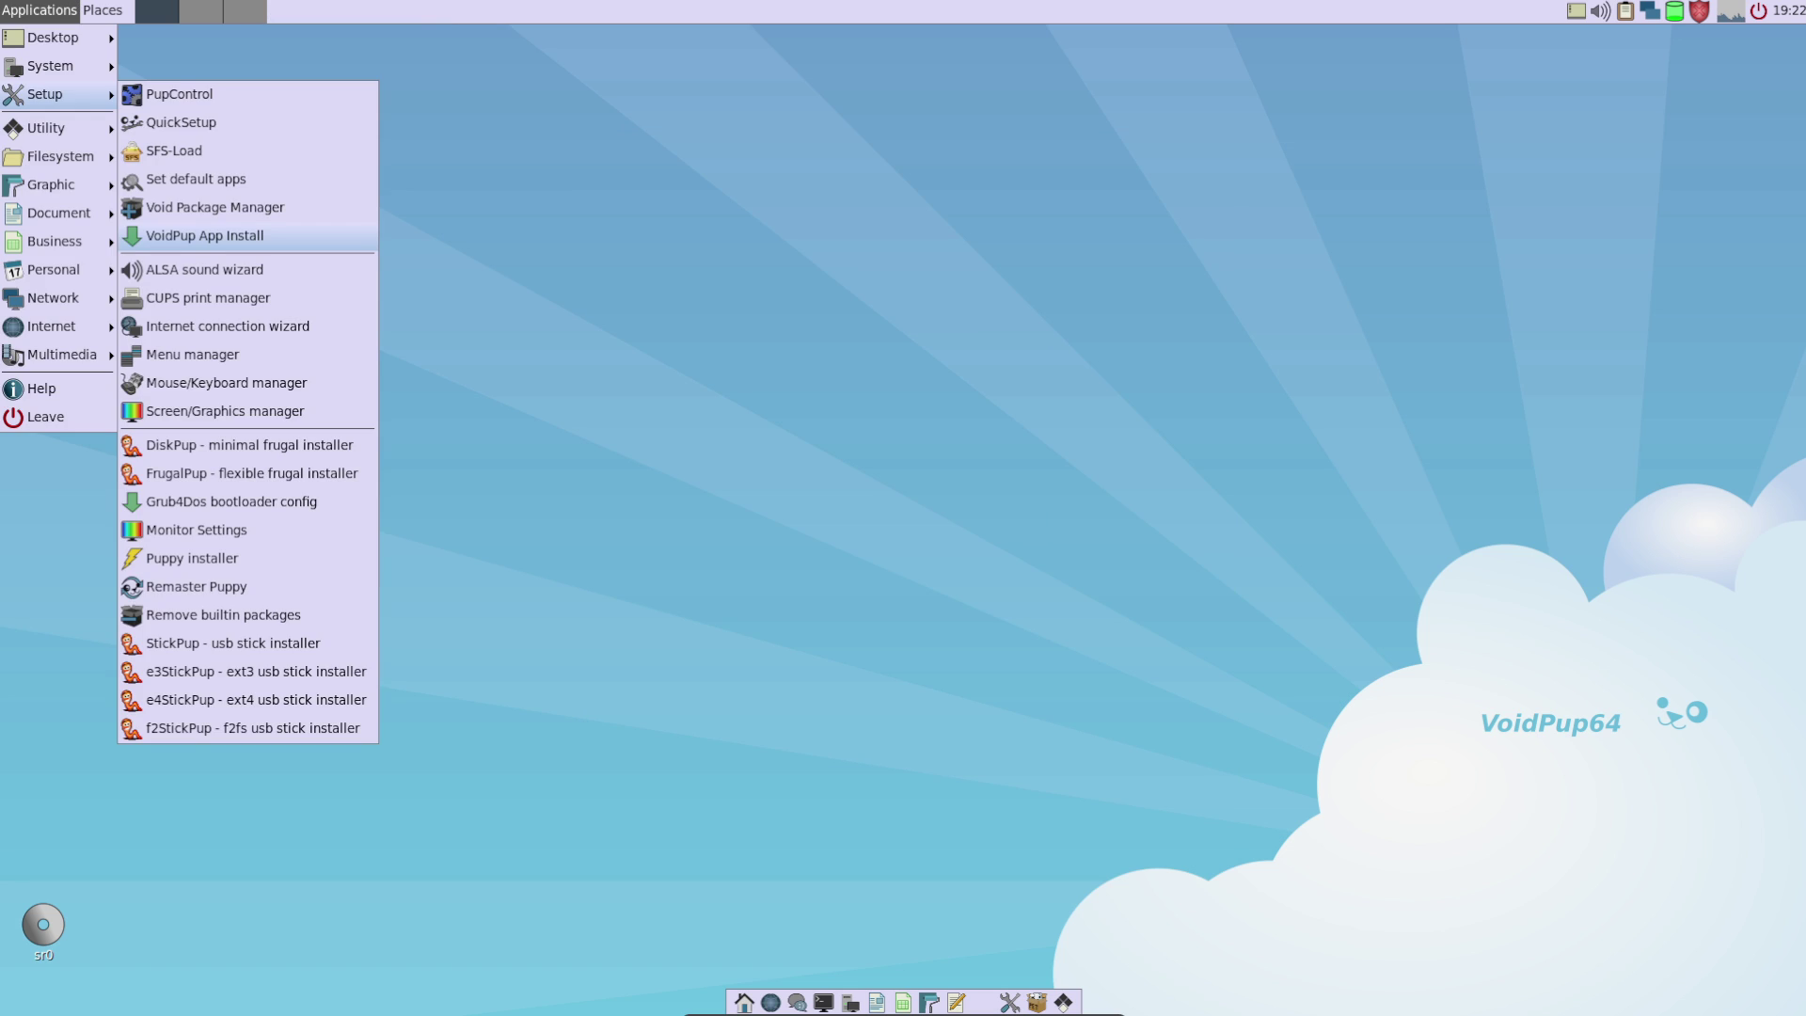
pyautogui.click(215, 234)
pyautogui.moveTo(479, 183); pyautogui.dragTo(601, 185)
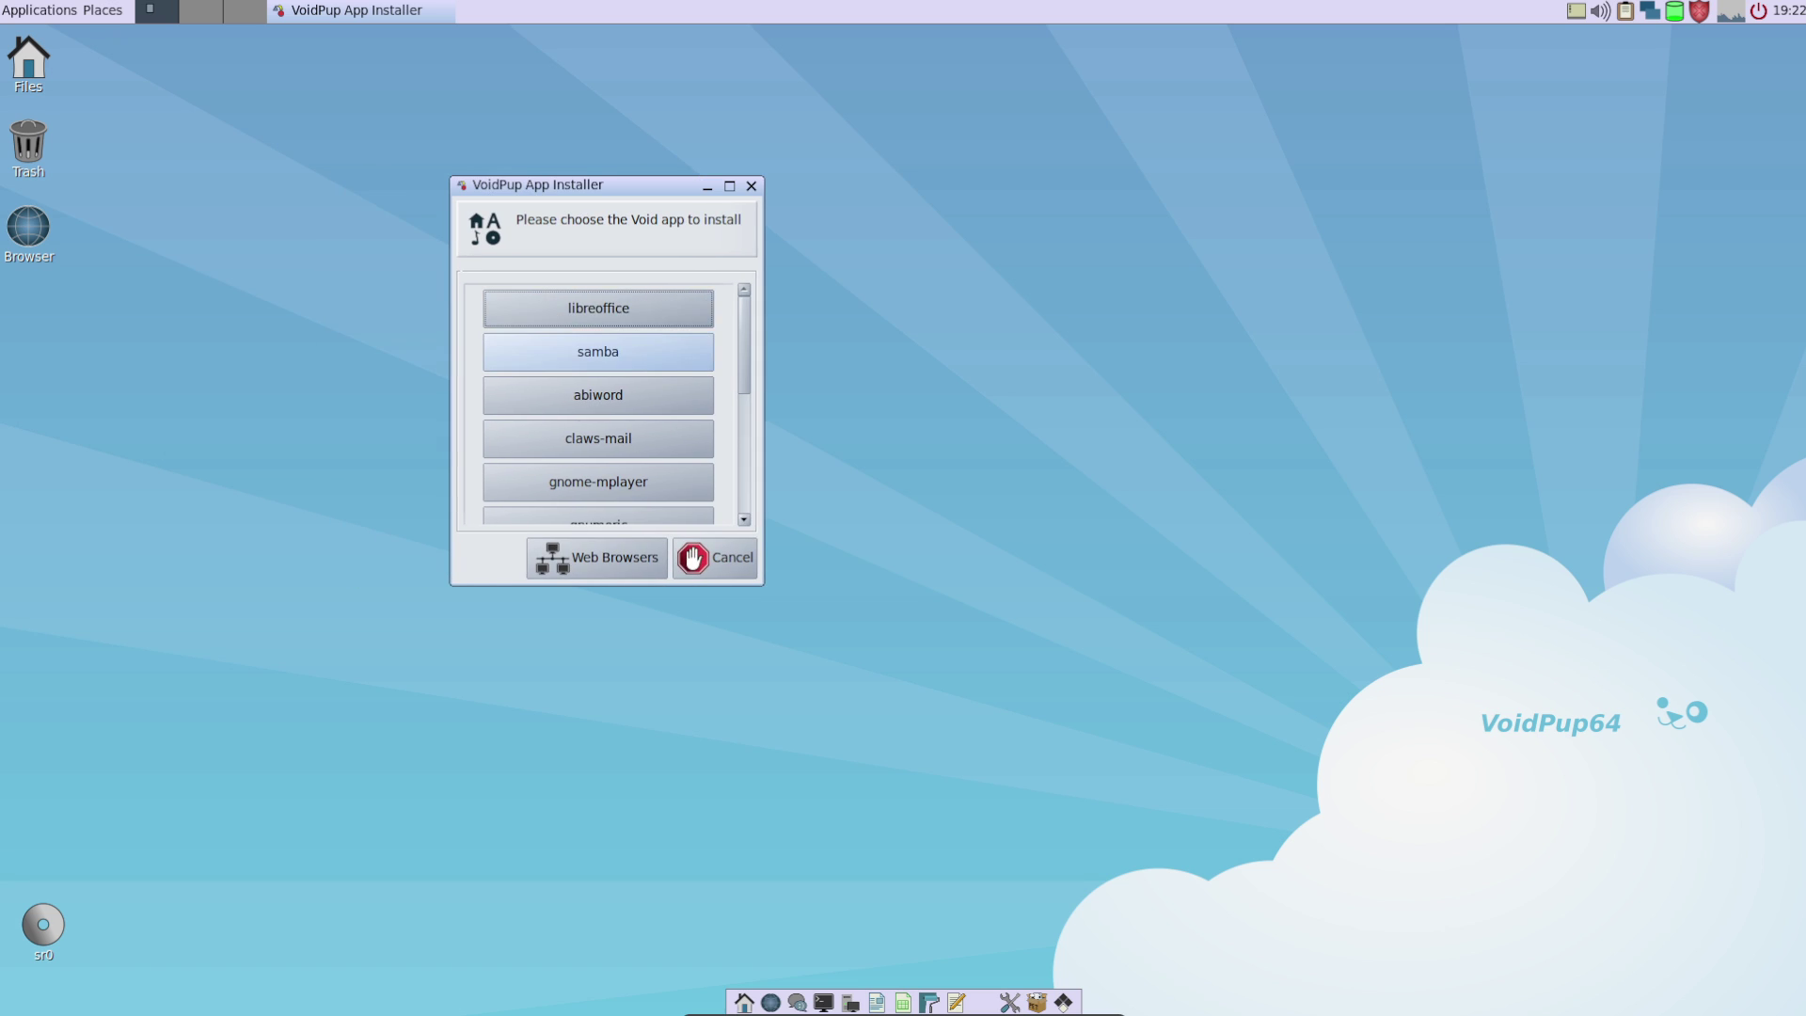
pyautogui.scroll(-6, 599, 381)
pyautogui.scroll(6, 598, 384)
# Step: Open the web browsers download page from the VoidPup App Installer, look through it and move its window clear of the installer
pyautogui.click(596, 558)
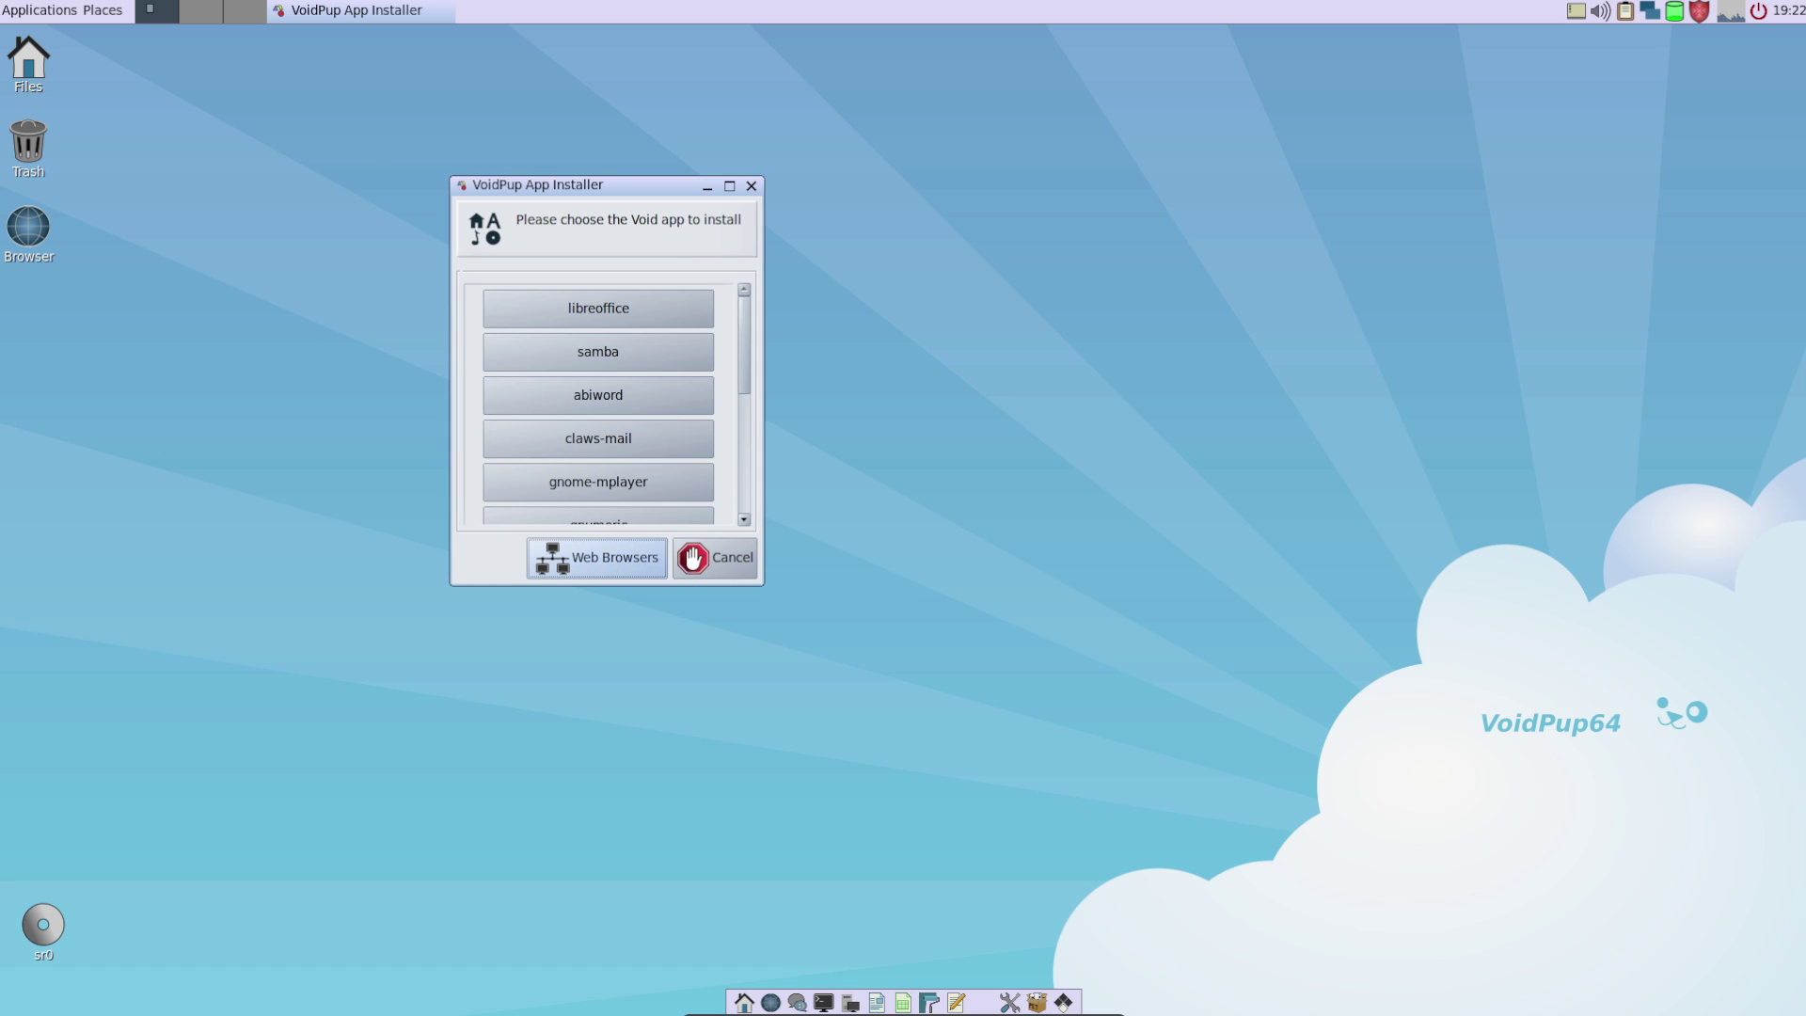
pyautogui.scroll(-15, 627, 548)
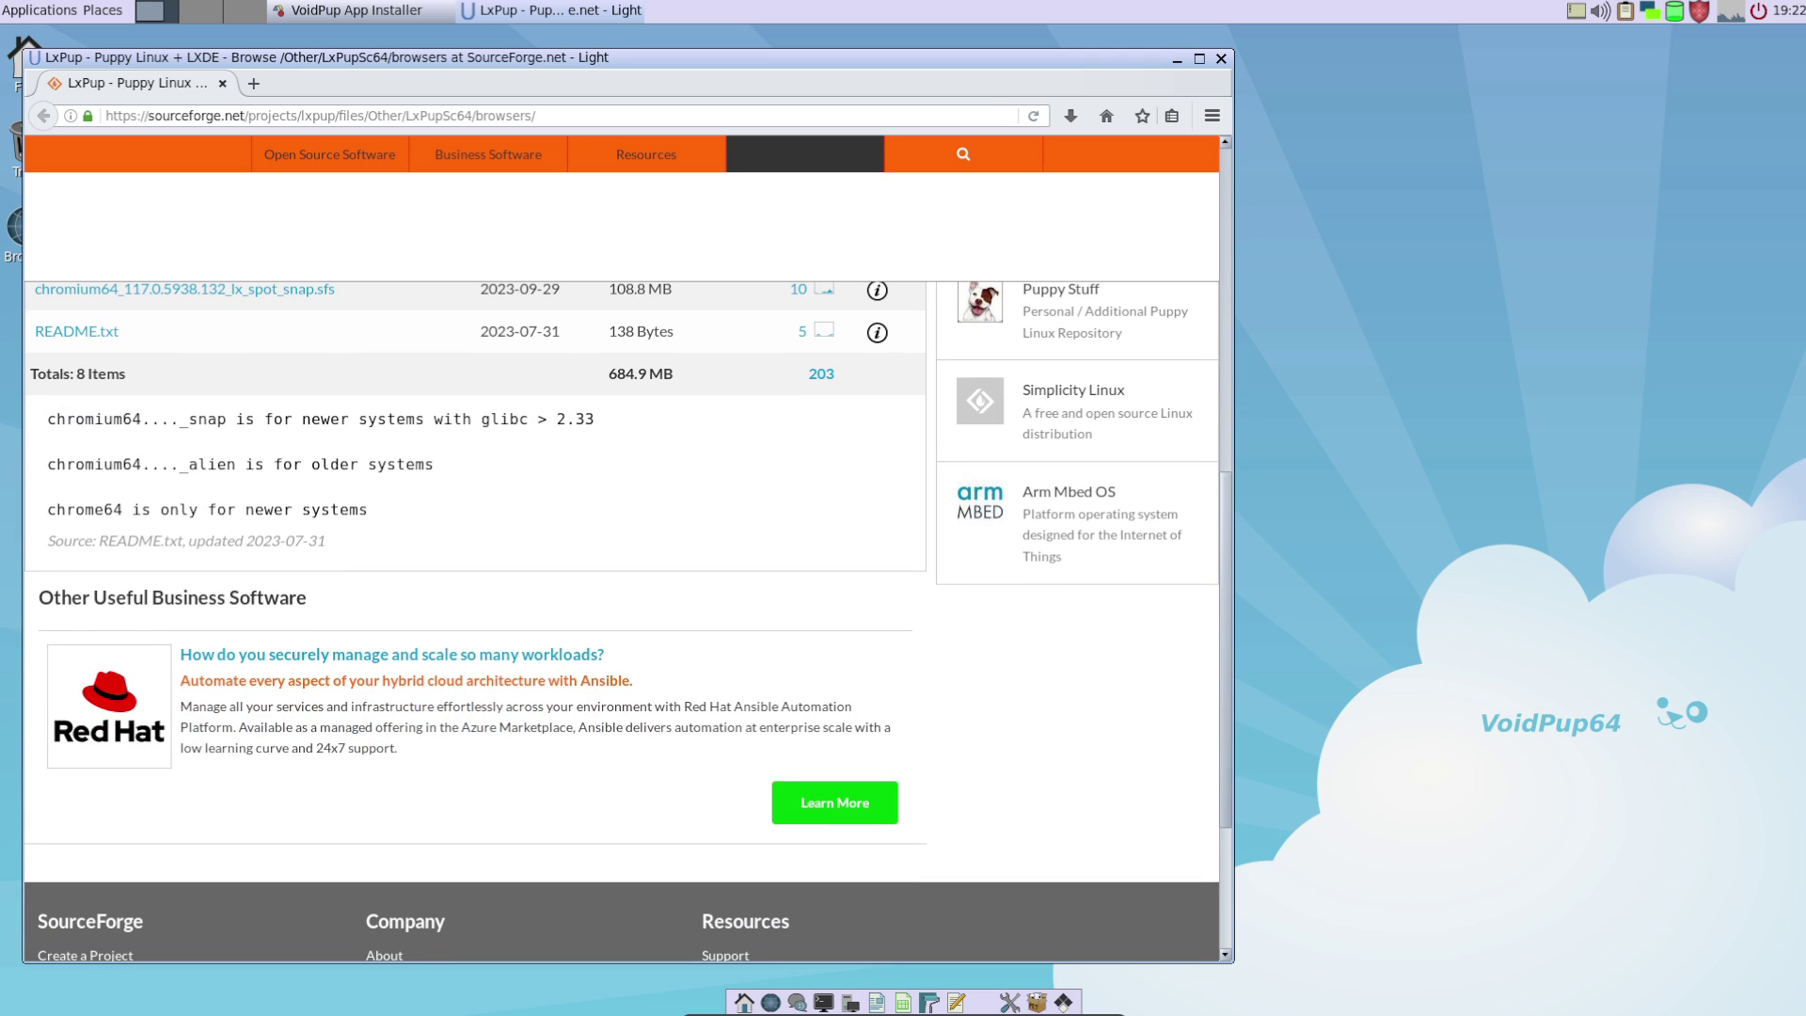
pyautogui.moveTo(628, 57); pyautogui.dragTo(1391, 55)
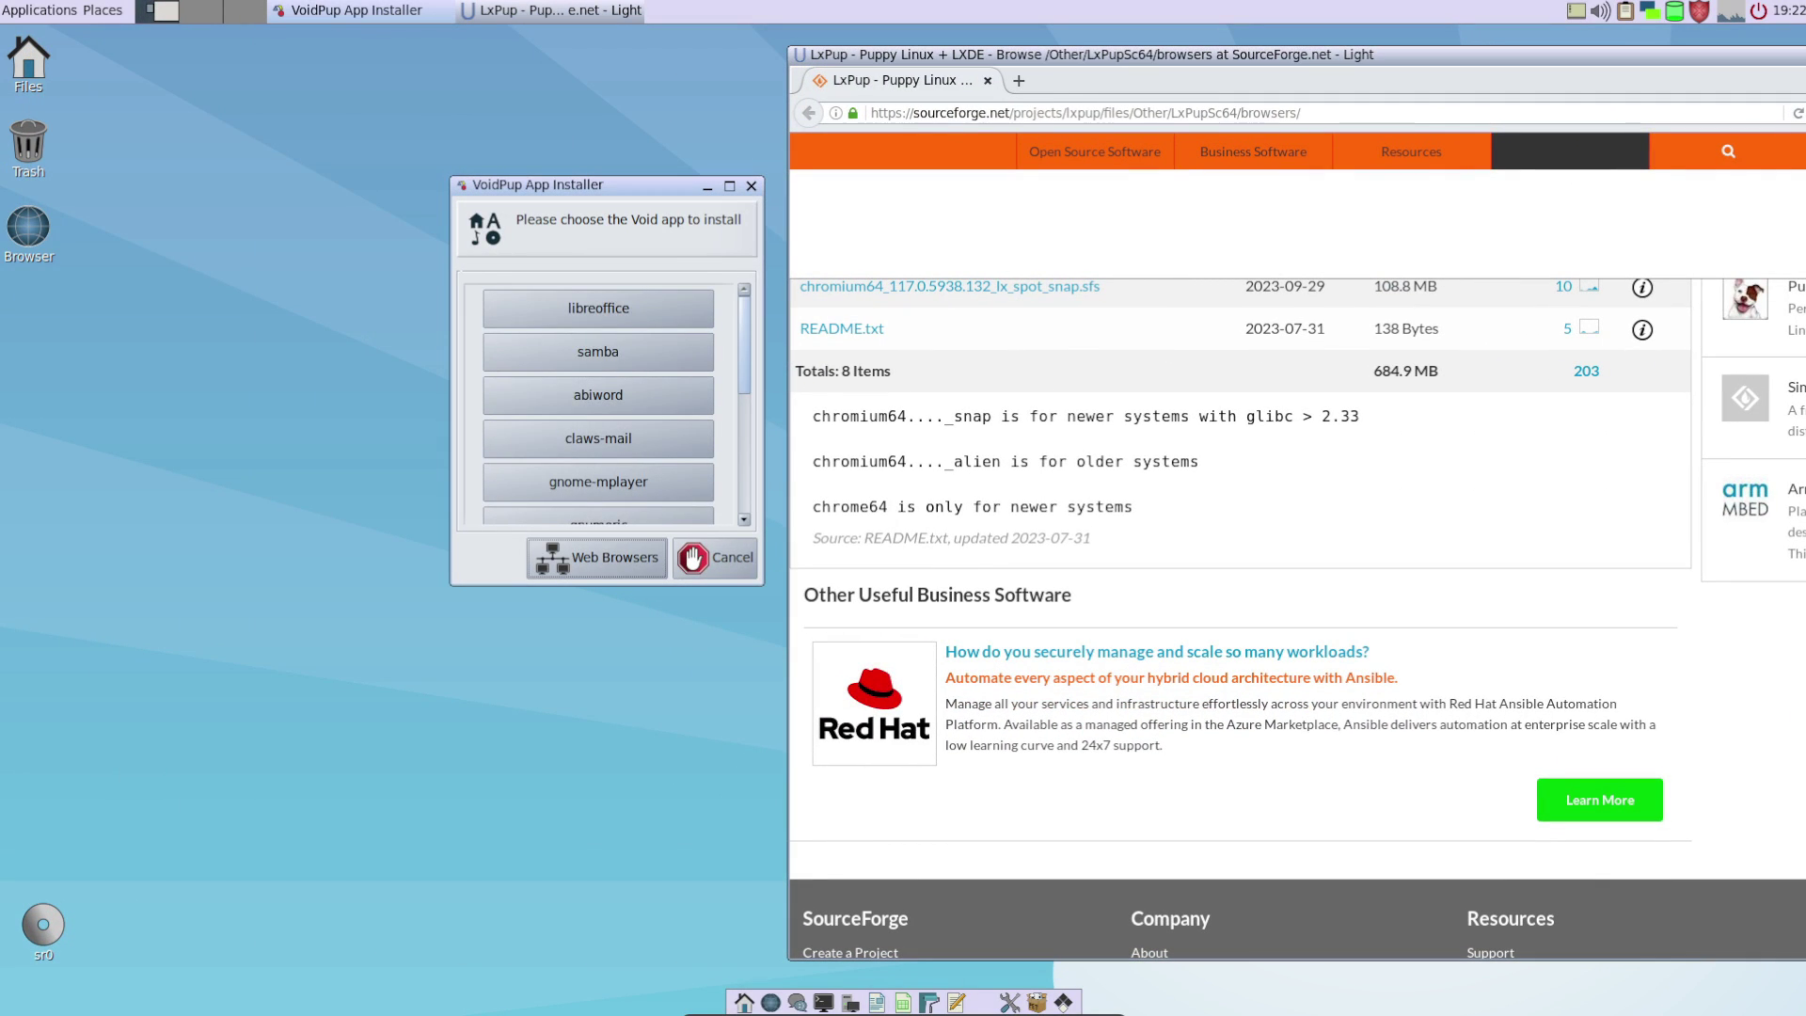
# Step: Install abiword through the VoidPup App Installer, confirming the package download and accepting the window manager restart
pyautogui.scroll(-5, 598, 404)
pyautogui.scroll(4, 598, 405)
pyautogui.scroll(1, 598, 404)
pyautogui.click(599, 395)
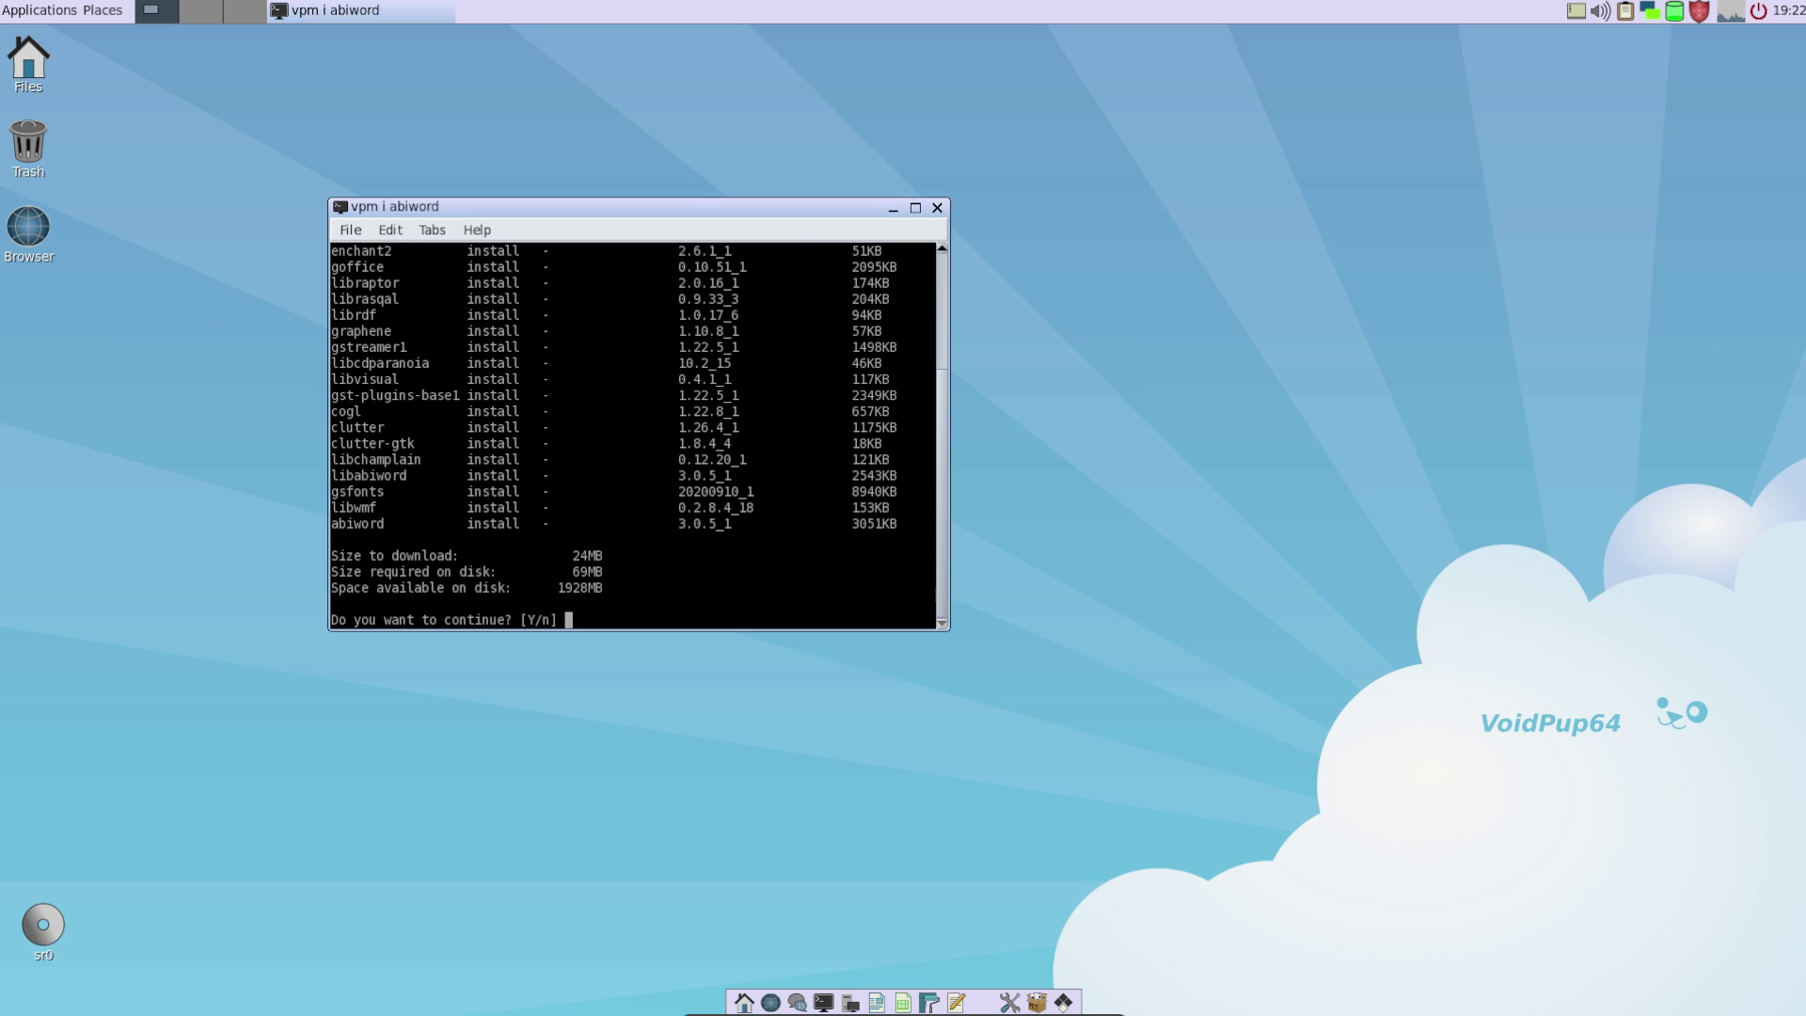
pyautogui.write('y')
pyautogui.press('Return')
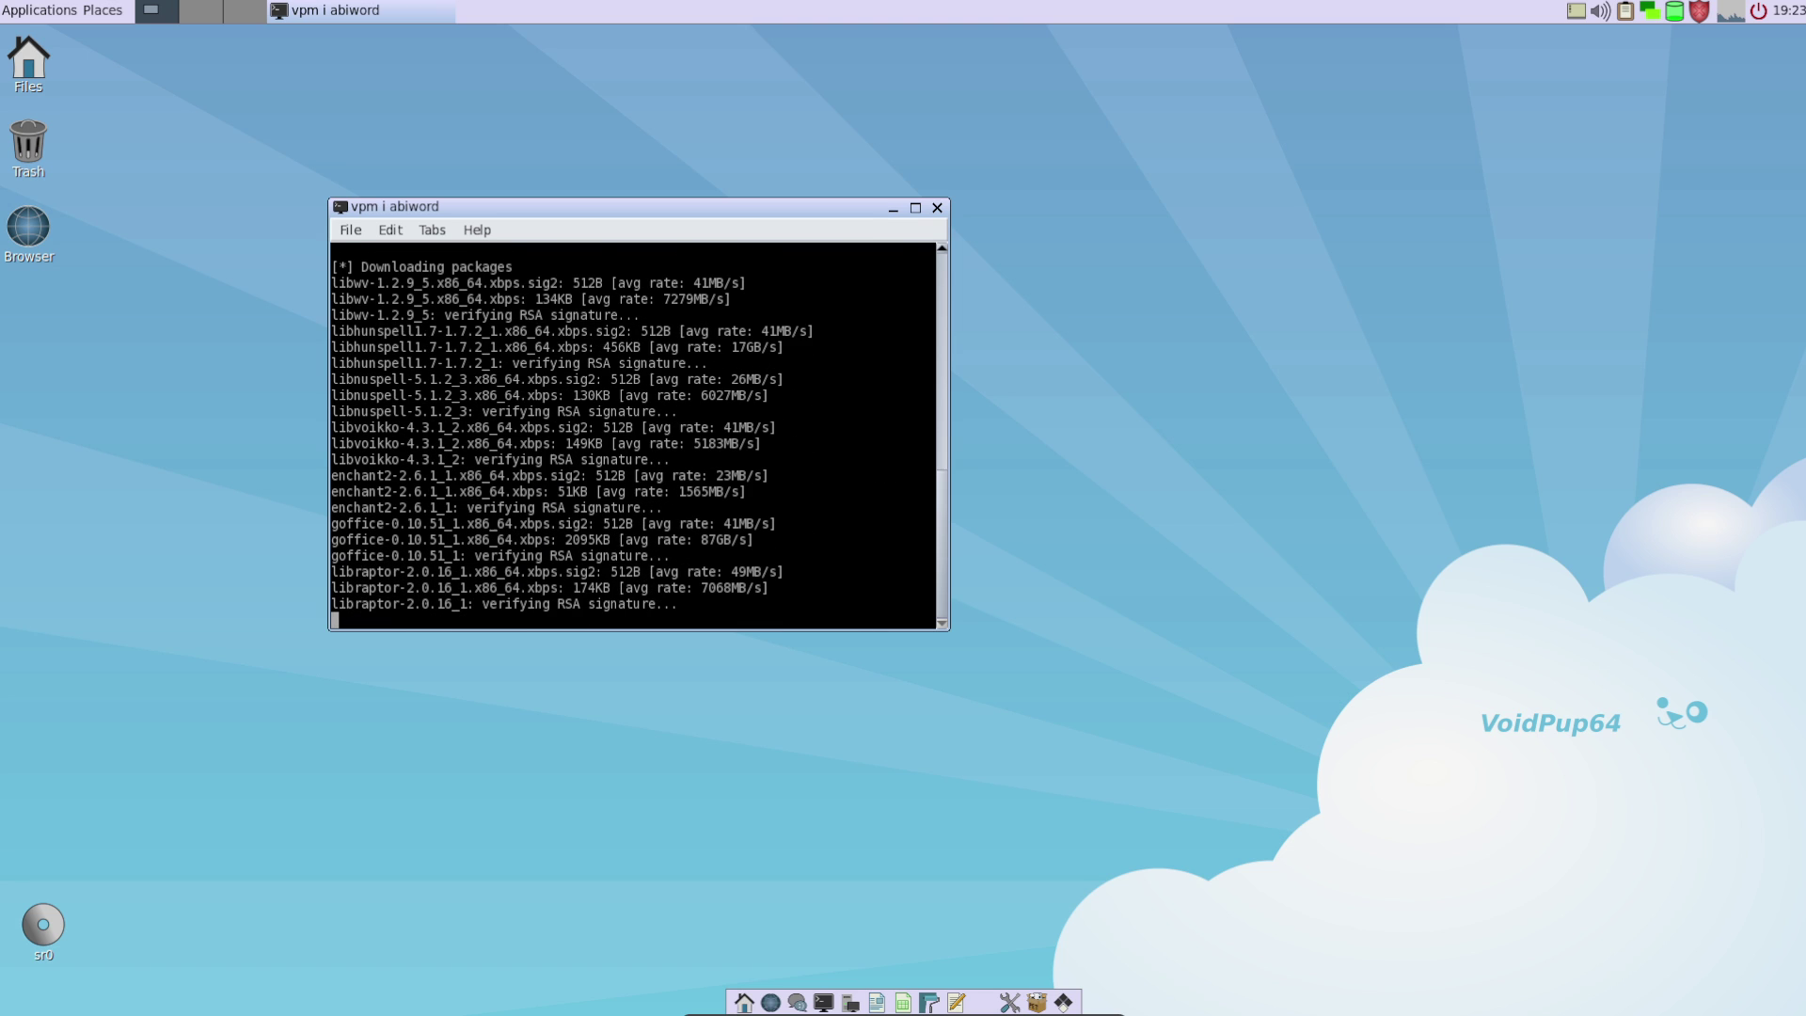
pyautogui.scroll(10, 635, 432)
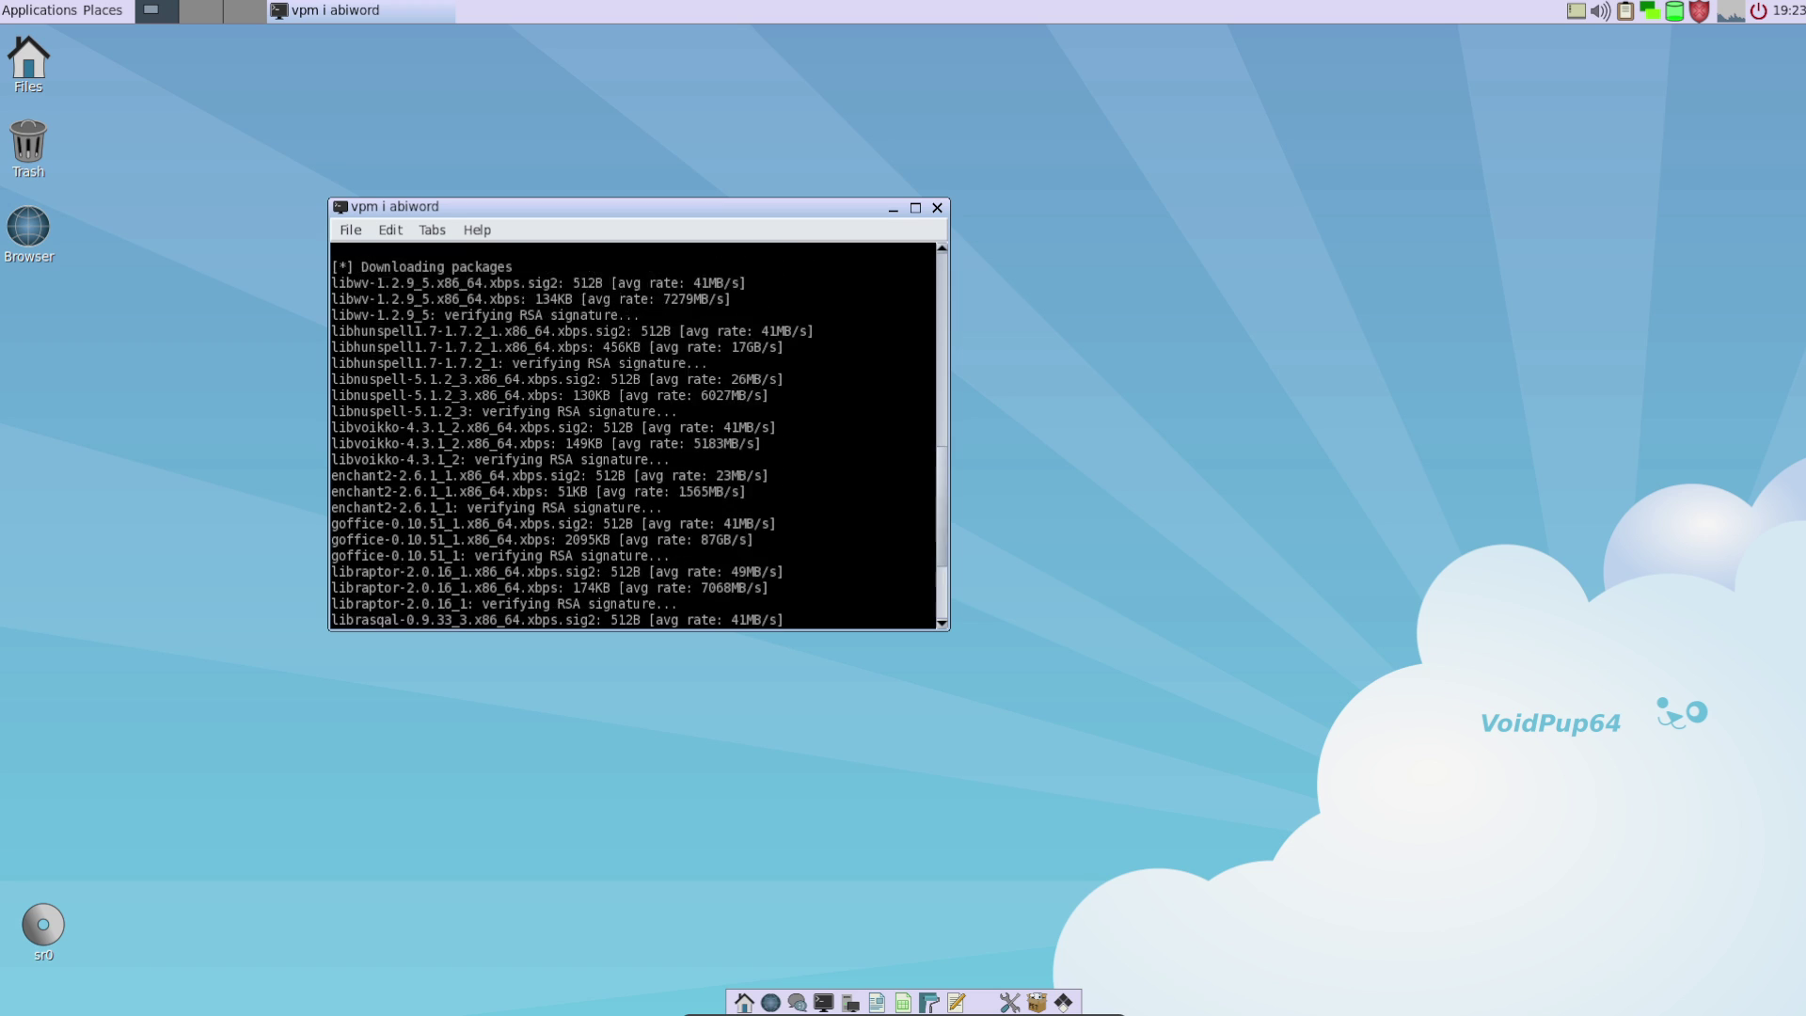
pyautogui.scroll(-4, 635, 433)
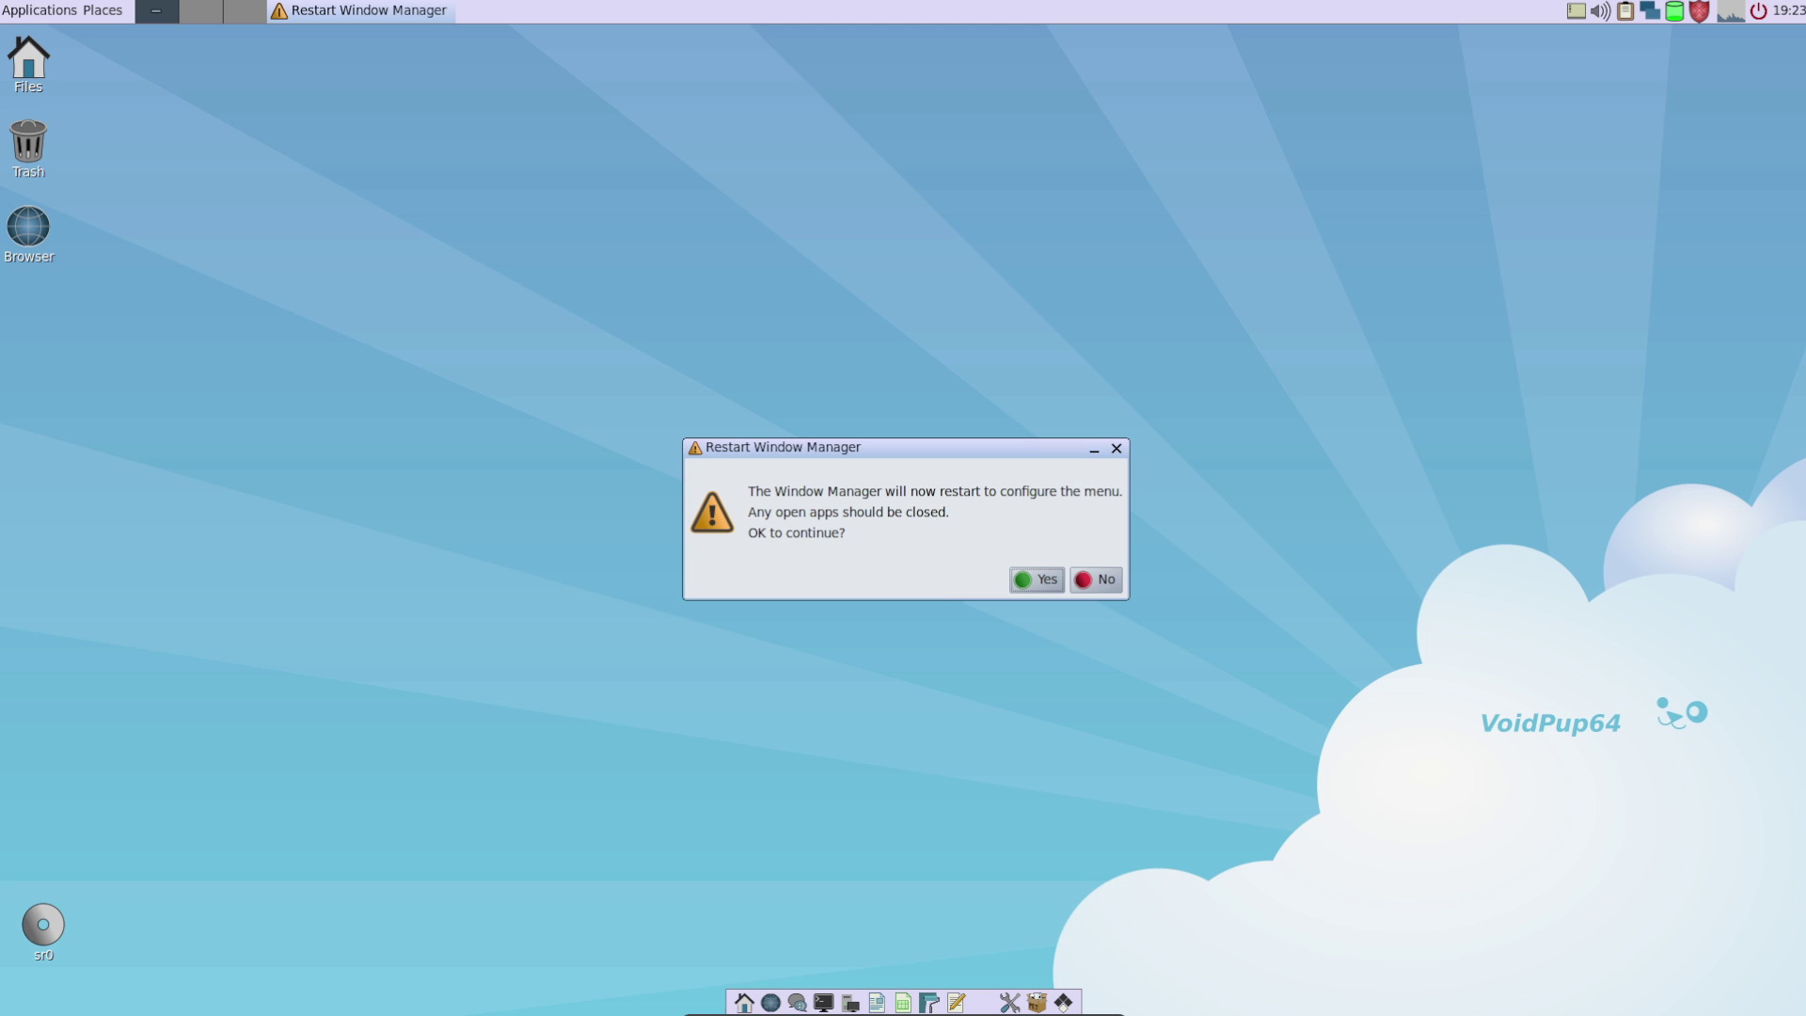
pyautogui.press('Return')
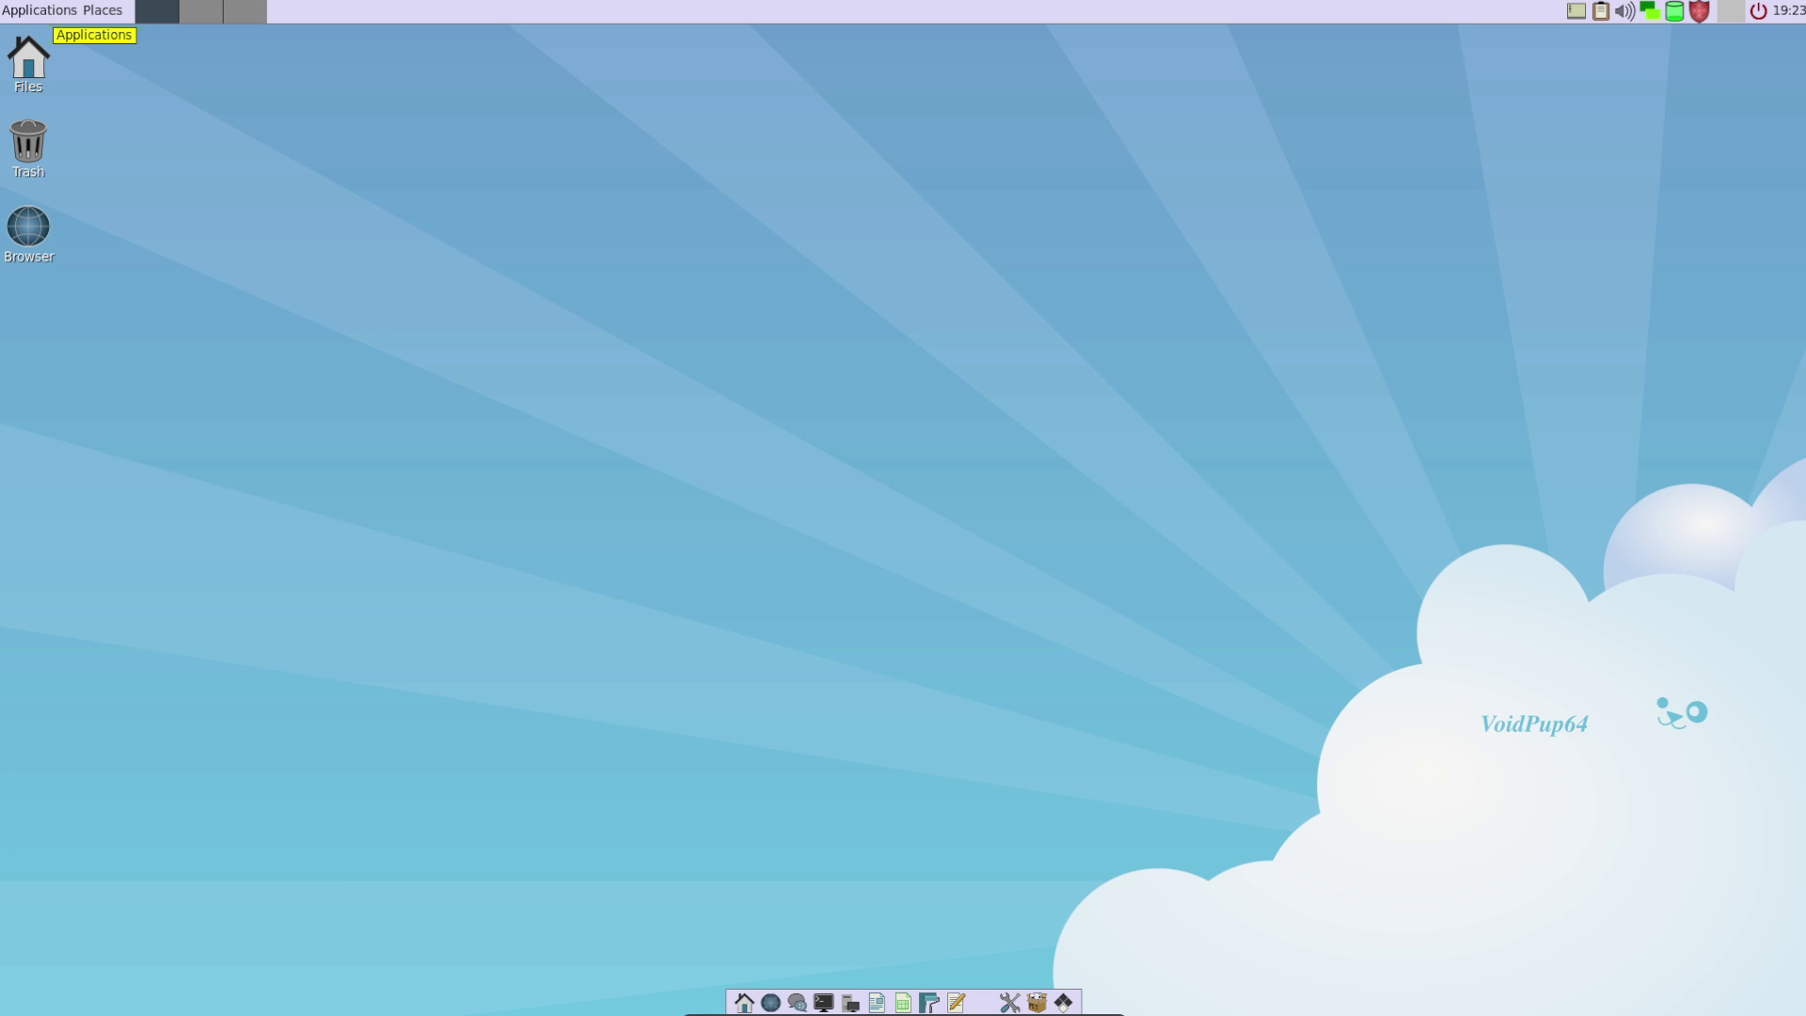
# Step: Browse the Applications menu's categories, including Utility and Personal, and close the menu
pyautogui.click(40, 11)
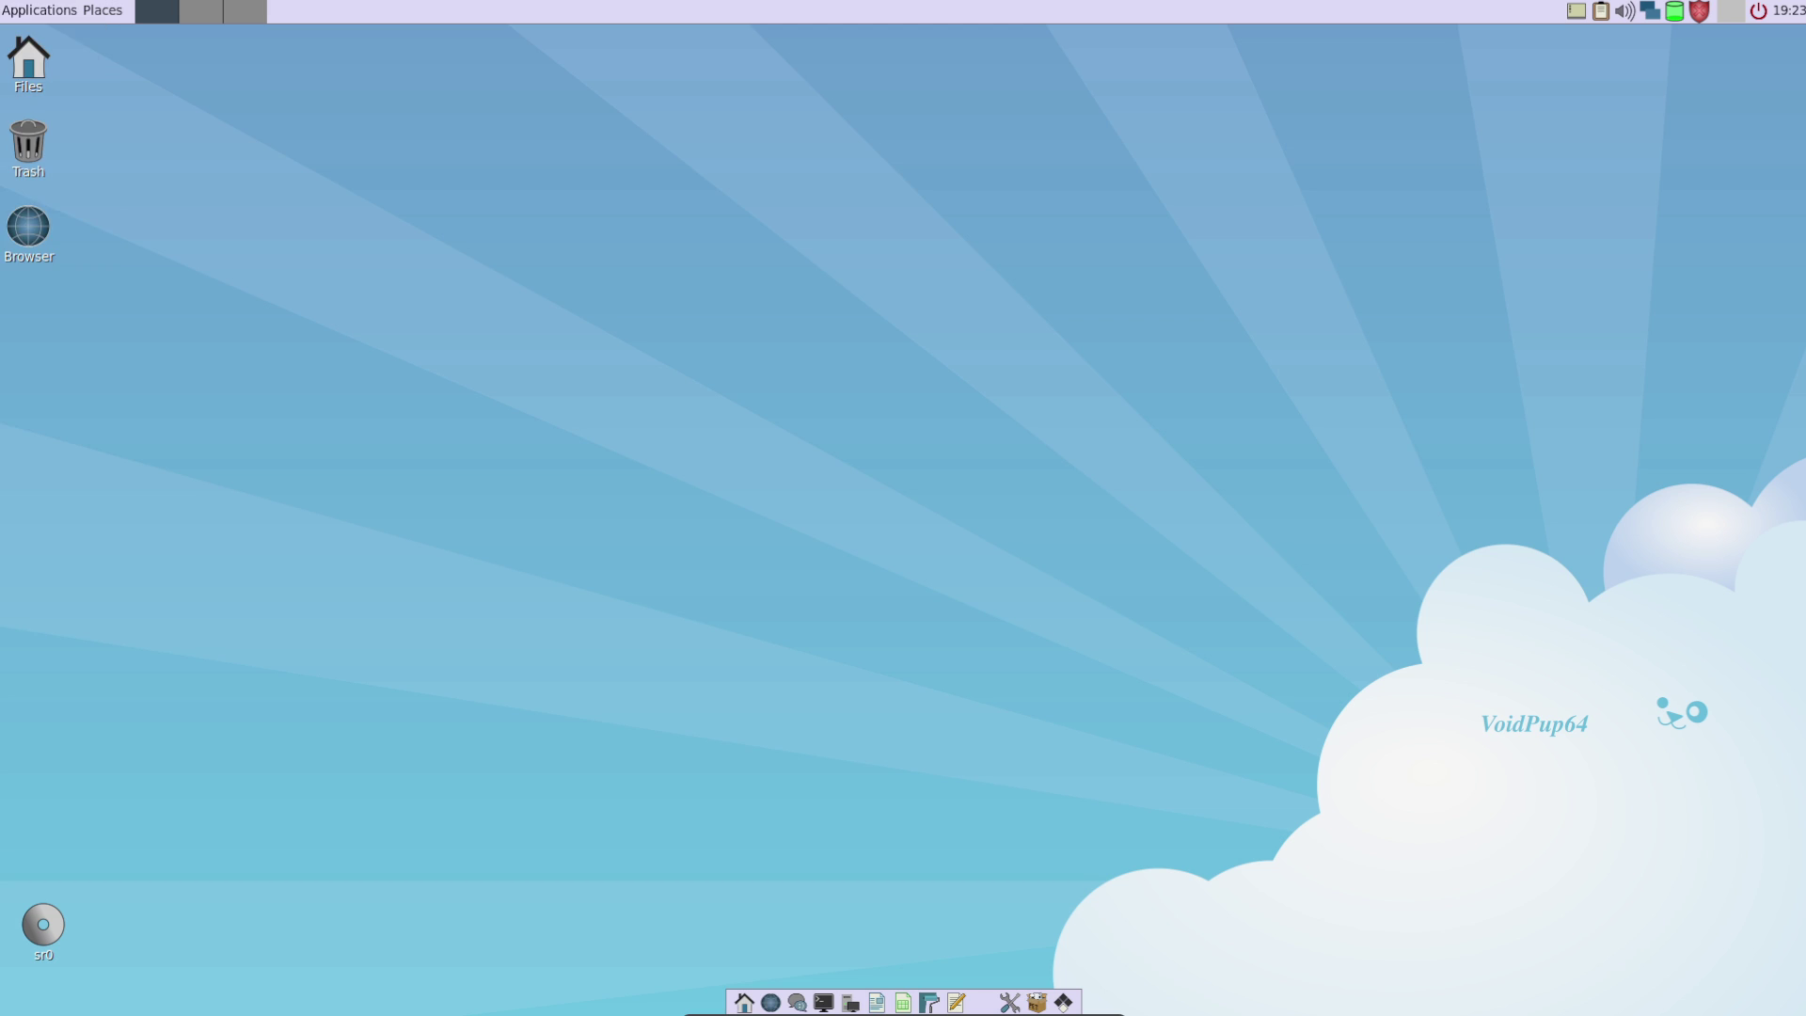
pyautogui.moveTo(53, 37)
pyautogui.moveTo(45, 128)
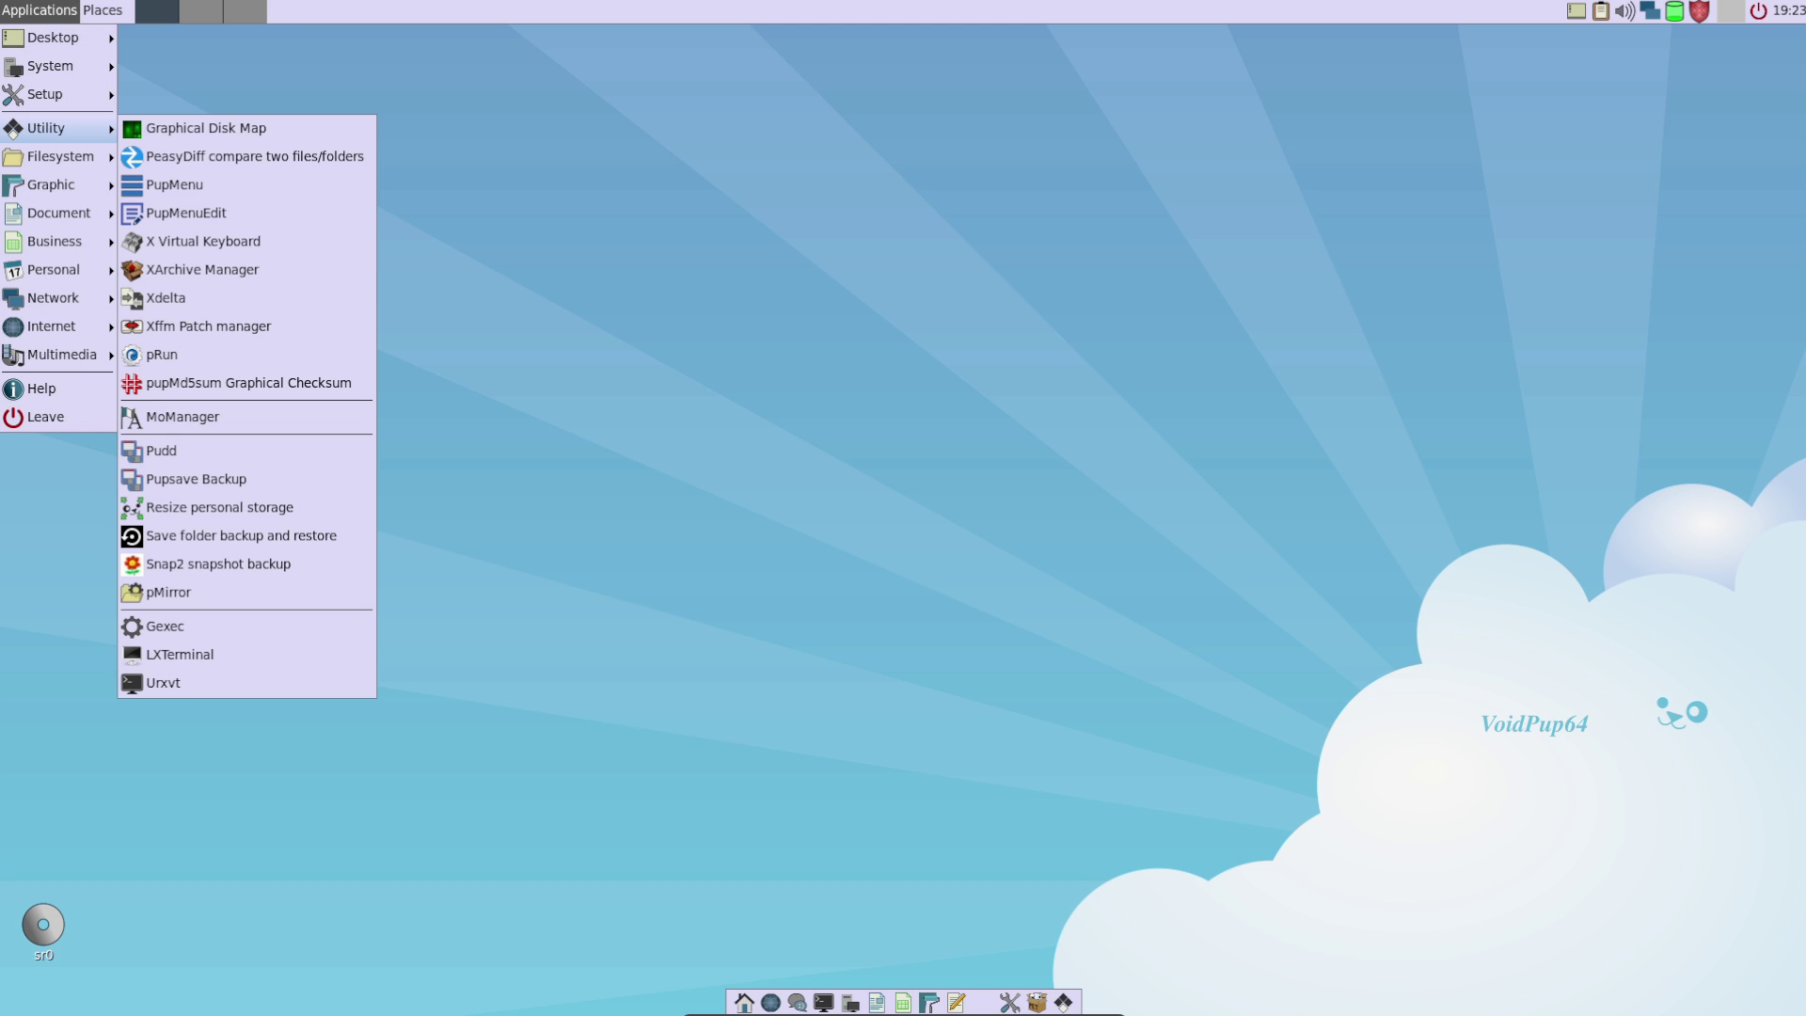
pyautogui.moveTo(51, 326)
pyautogui.moveTo(54, 270)
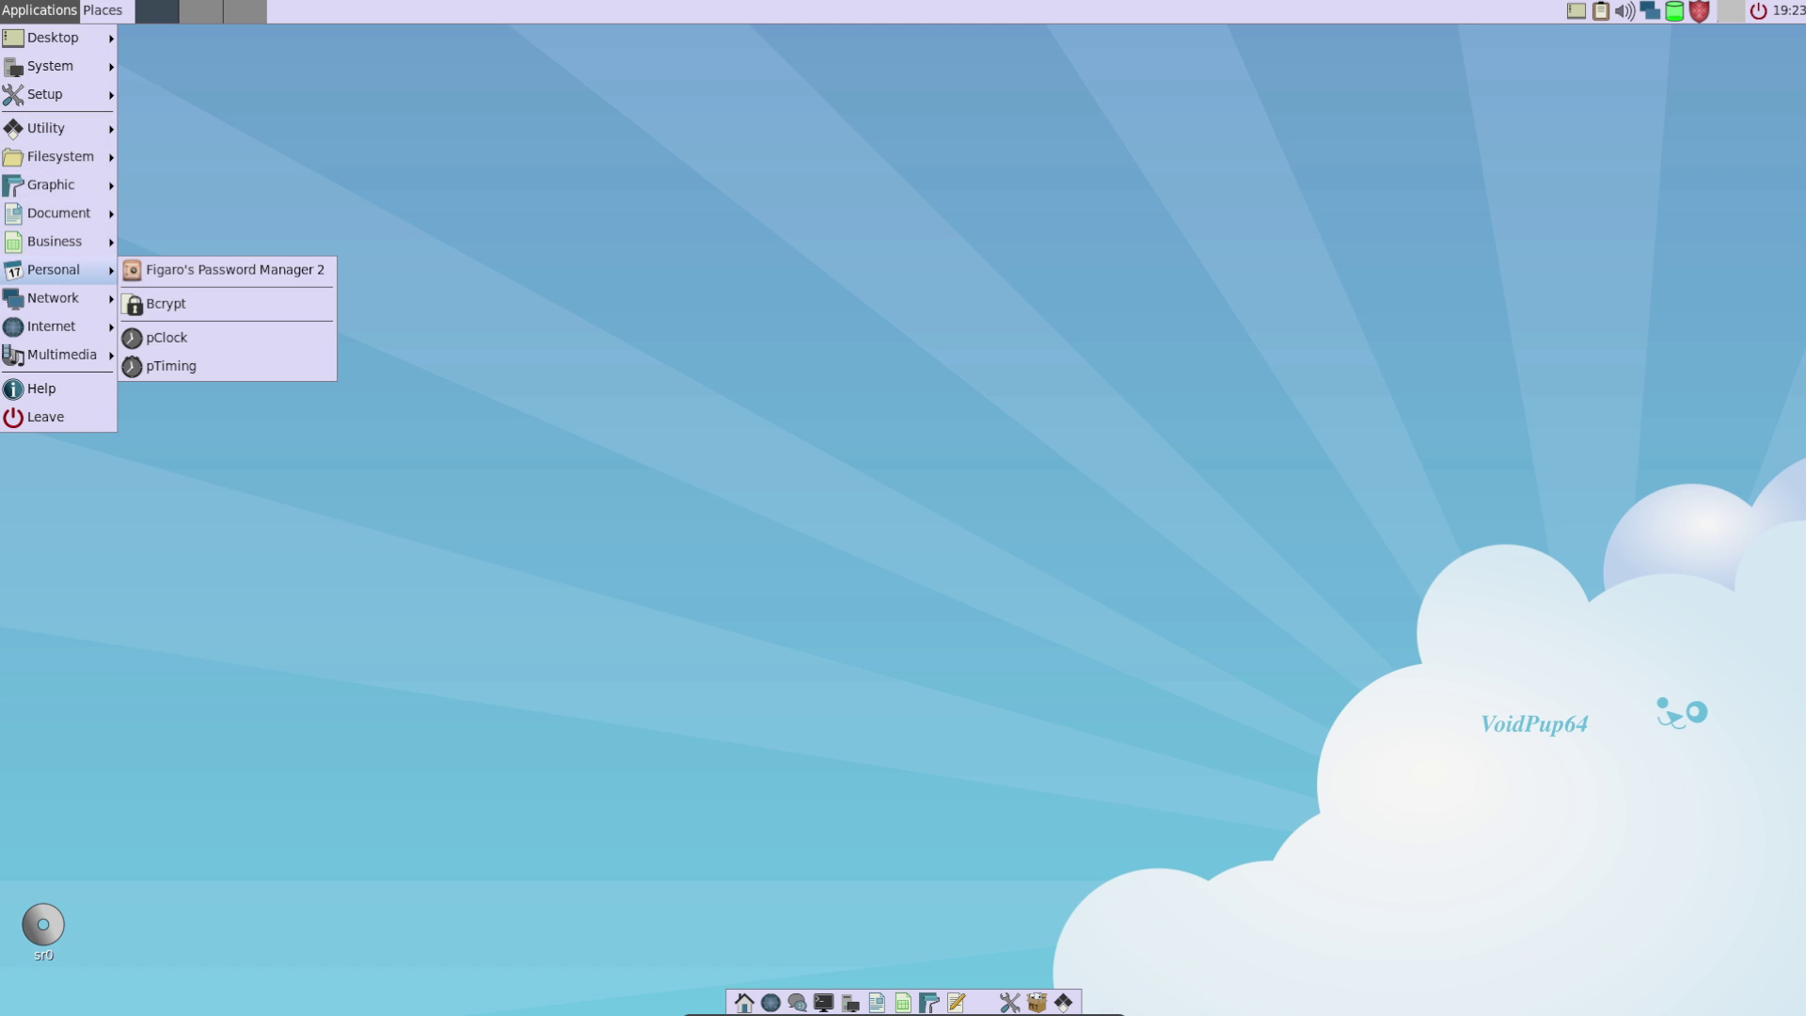
pyautogui.click(689, 658)
# Step: Open the desktop's context menu, look through its Desktop category and close the menu
pyautogui.rightClick(689, 659)
pyautogui.click(682, 565)
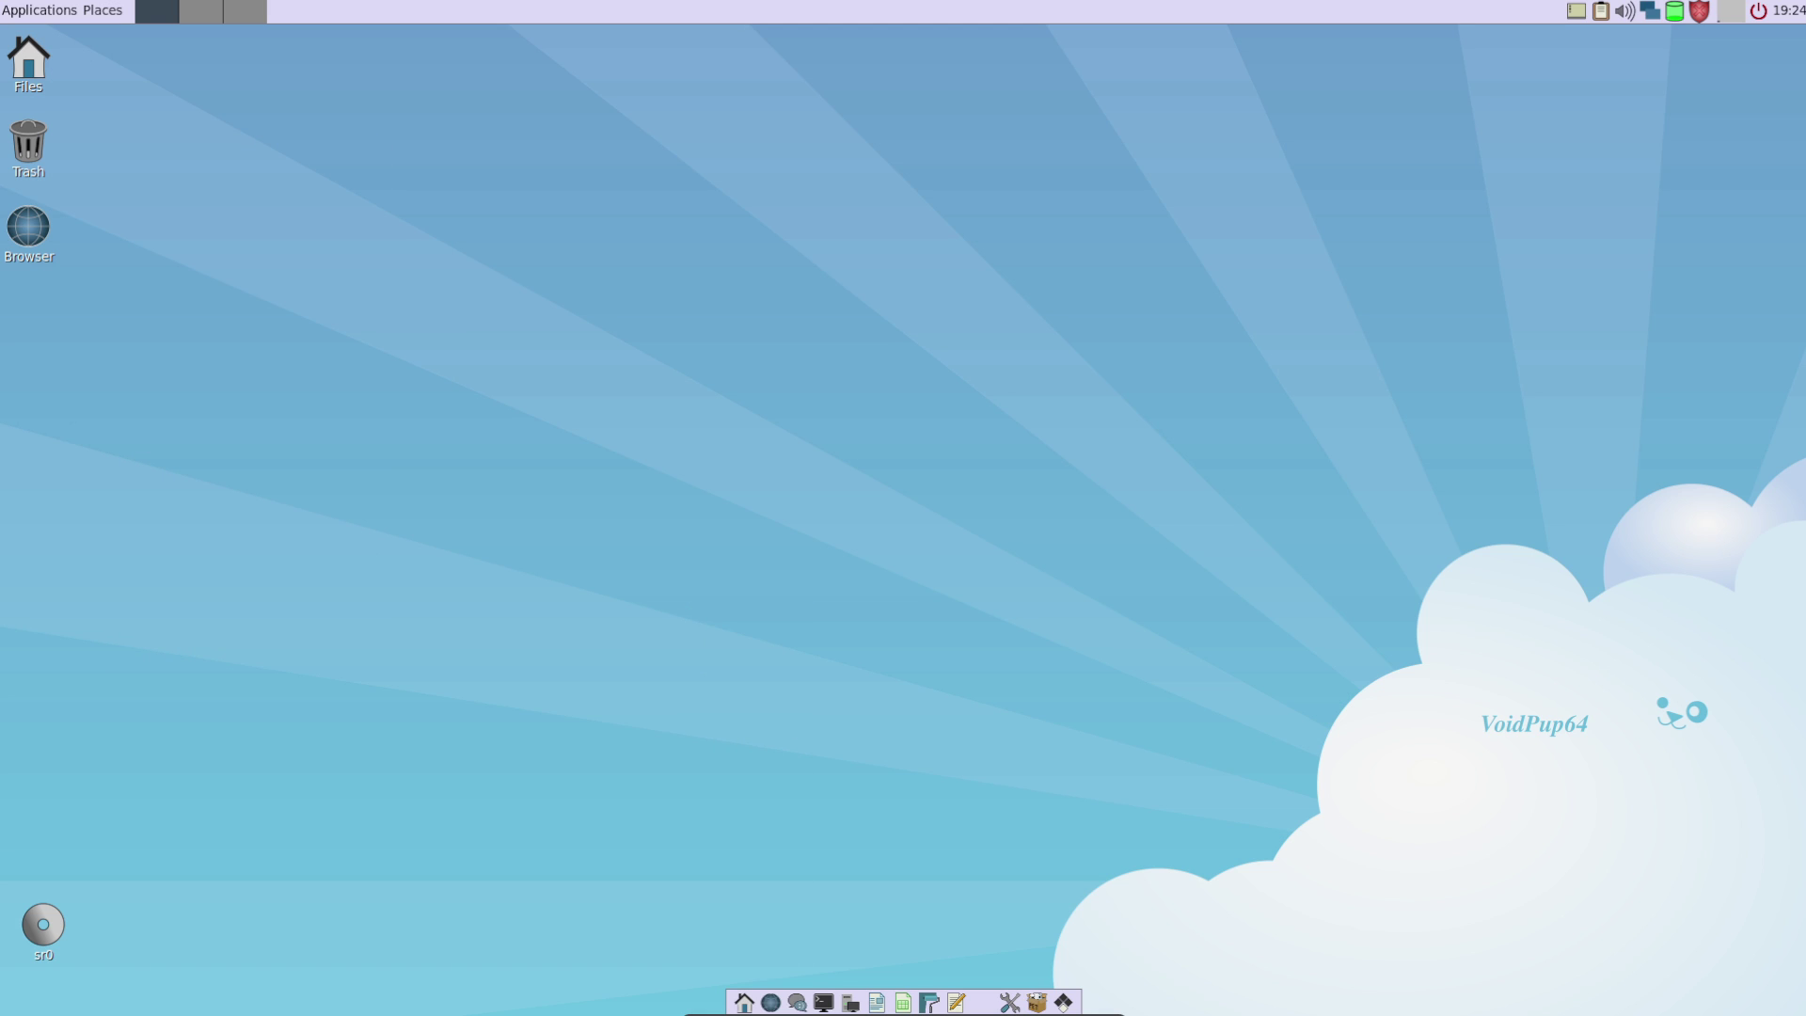
pyautogui.rightClick(771, 340)
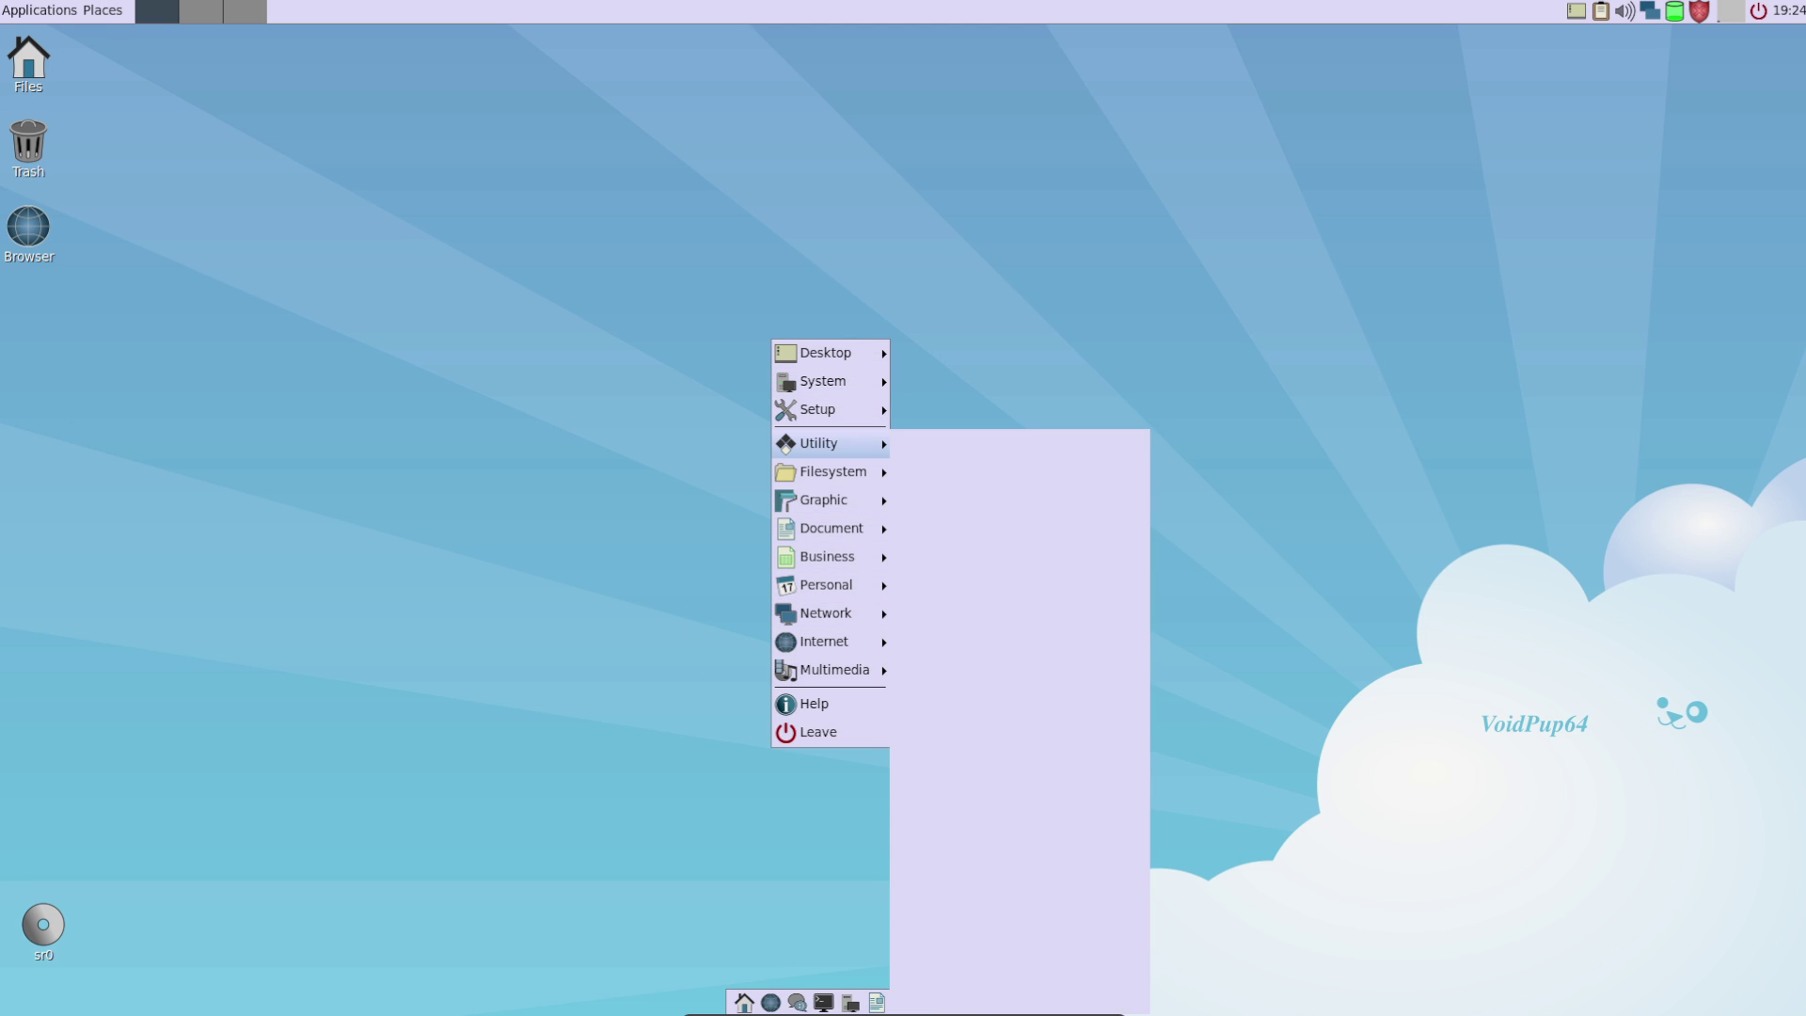
pyautogui.moveTo(825, 353)
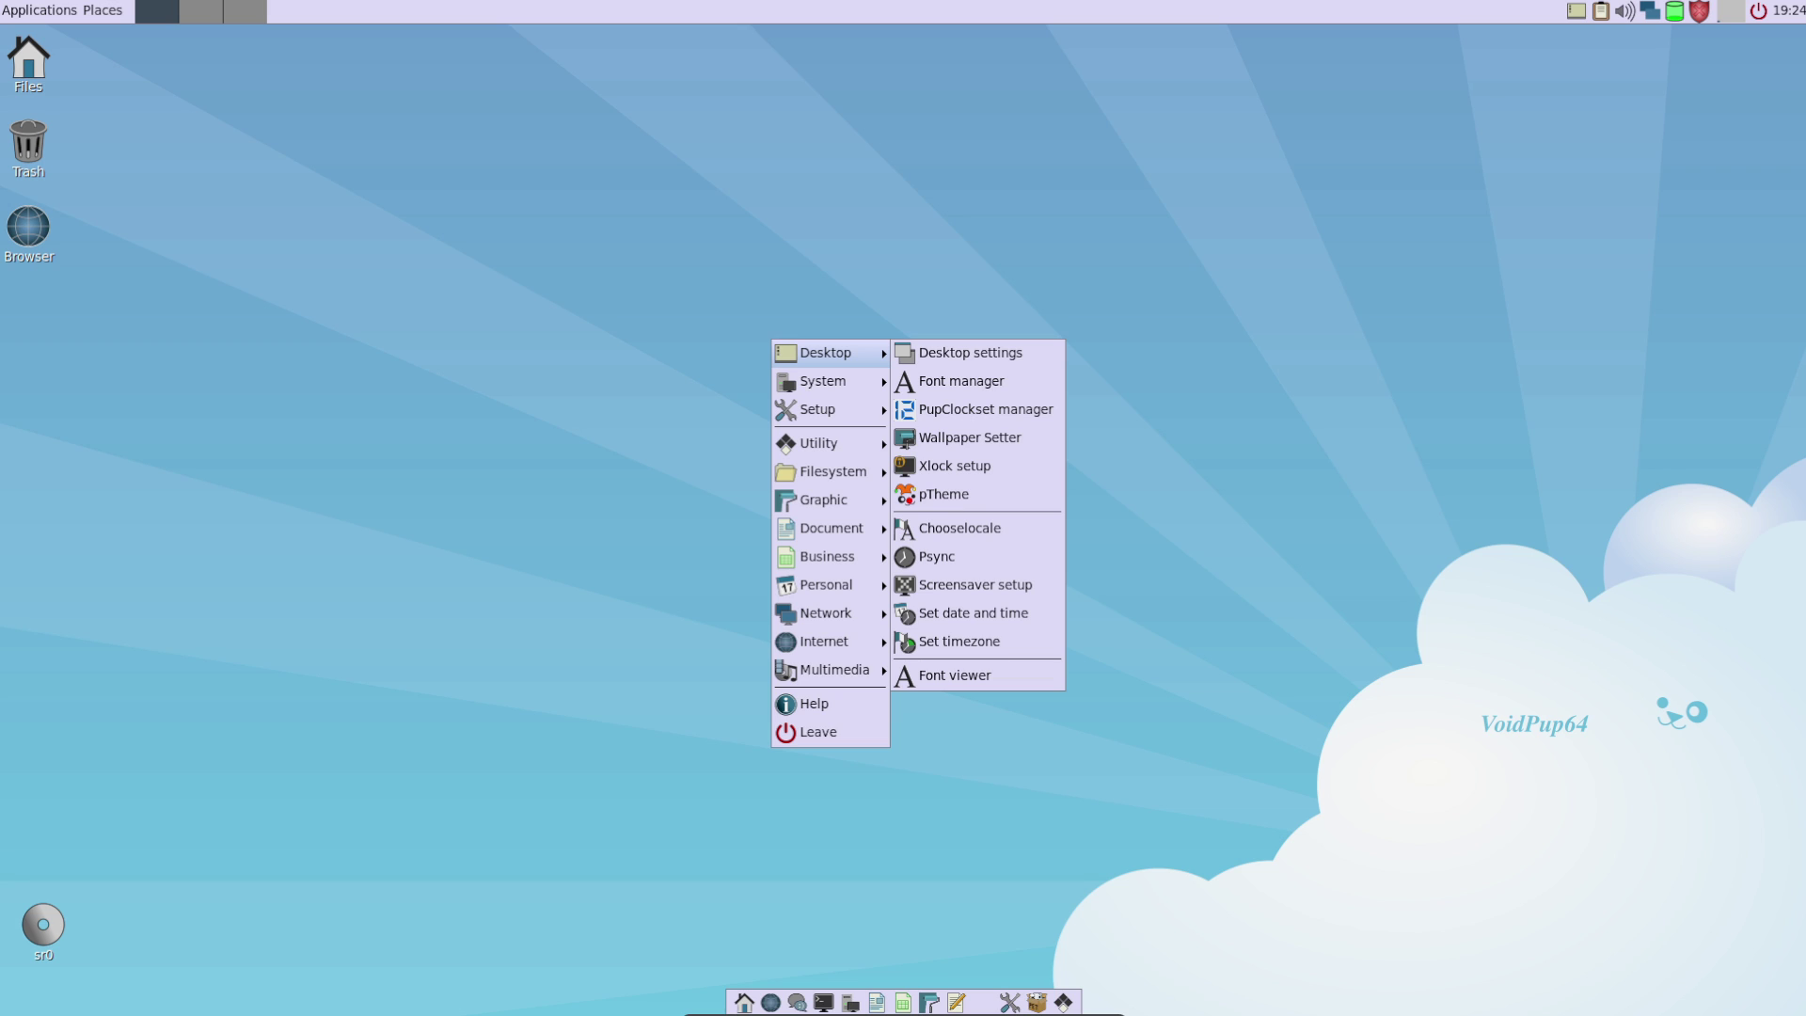
pyautogui.press('Escape')
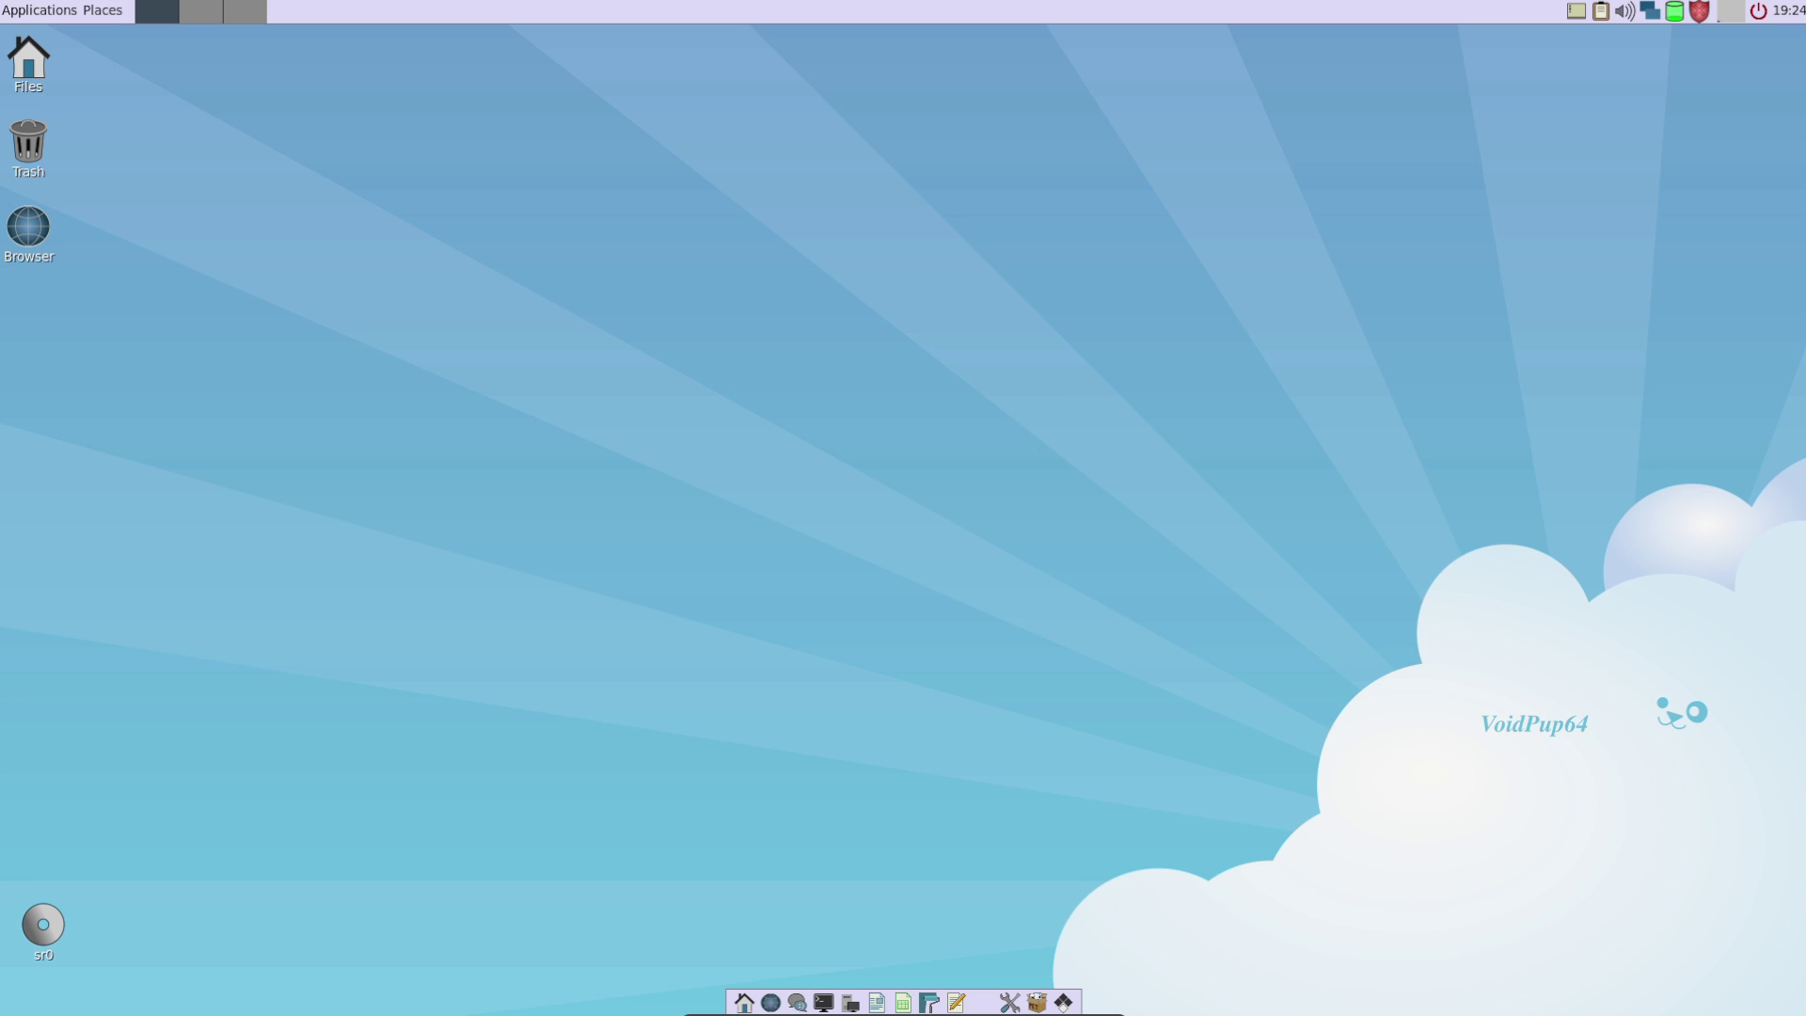
pyautogui.rightClick(729, 311)
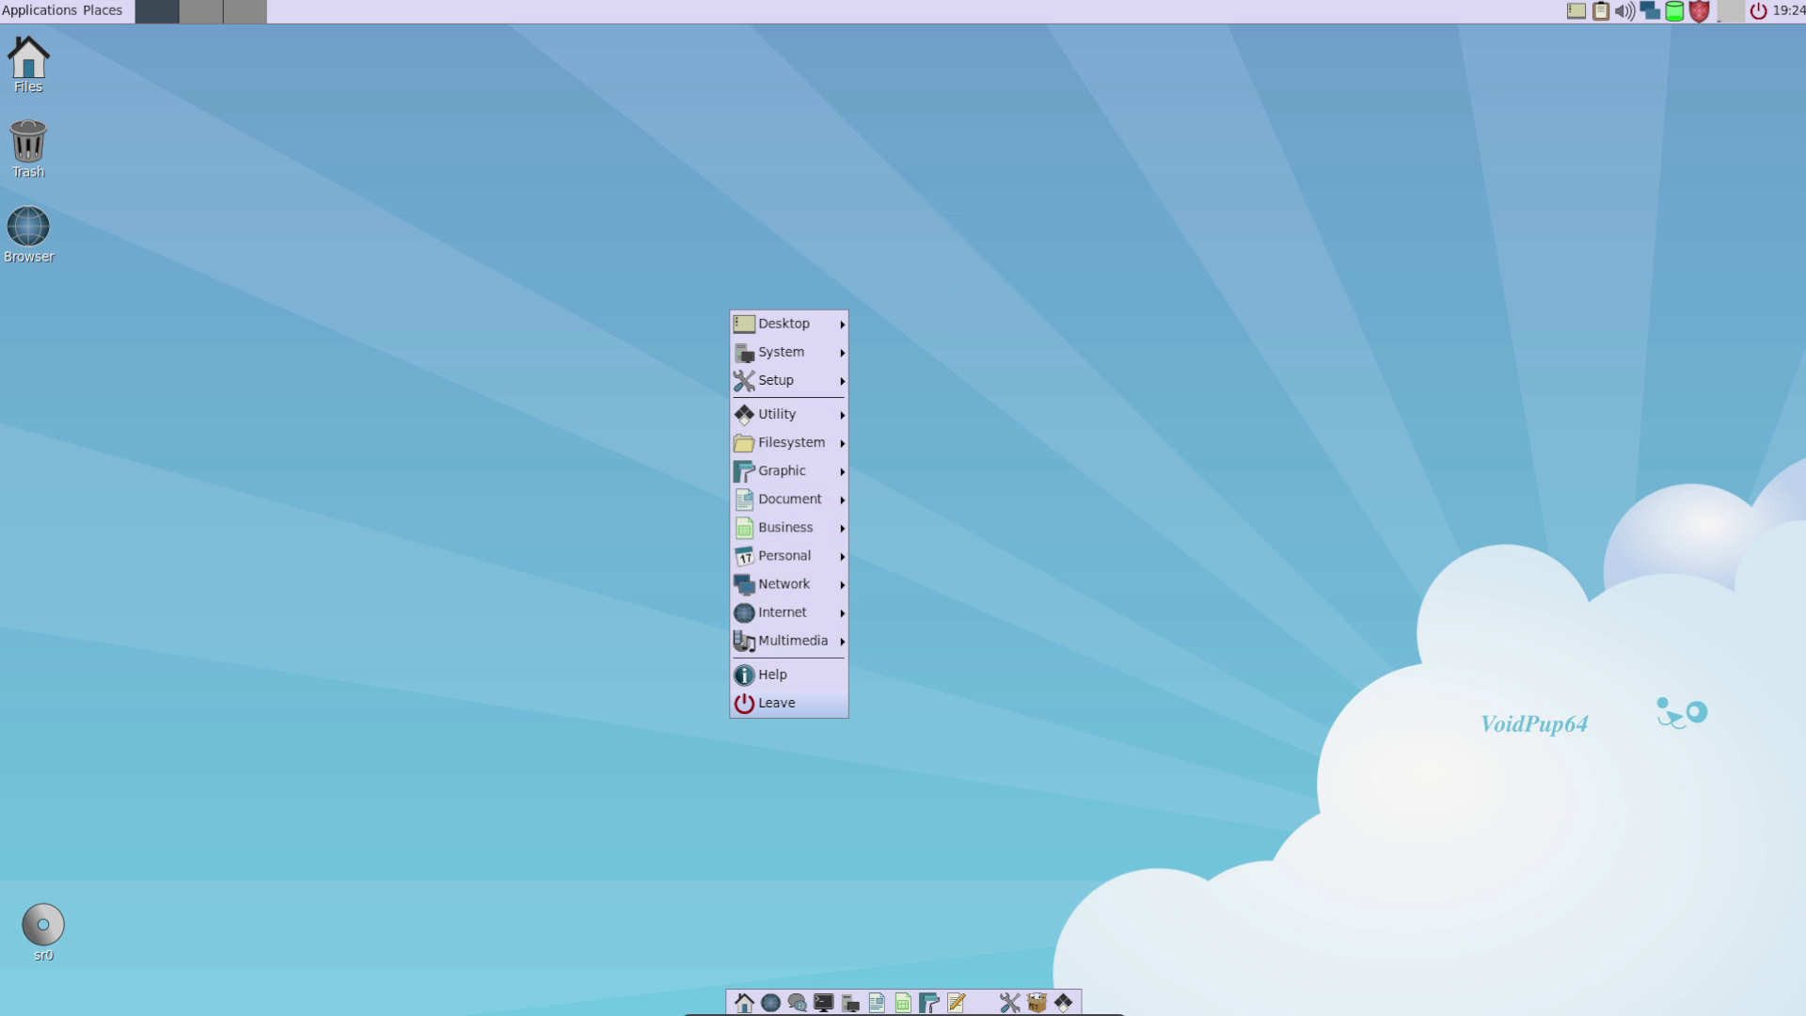
pyautogui.press('Escape')
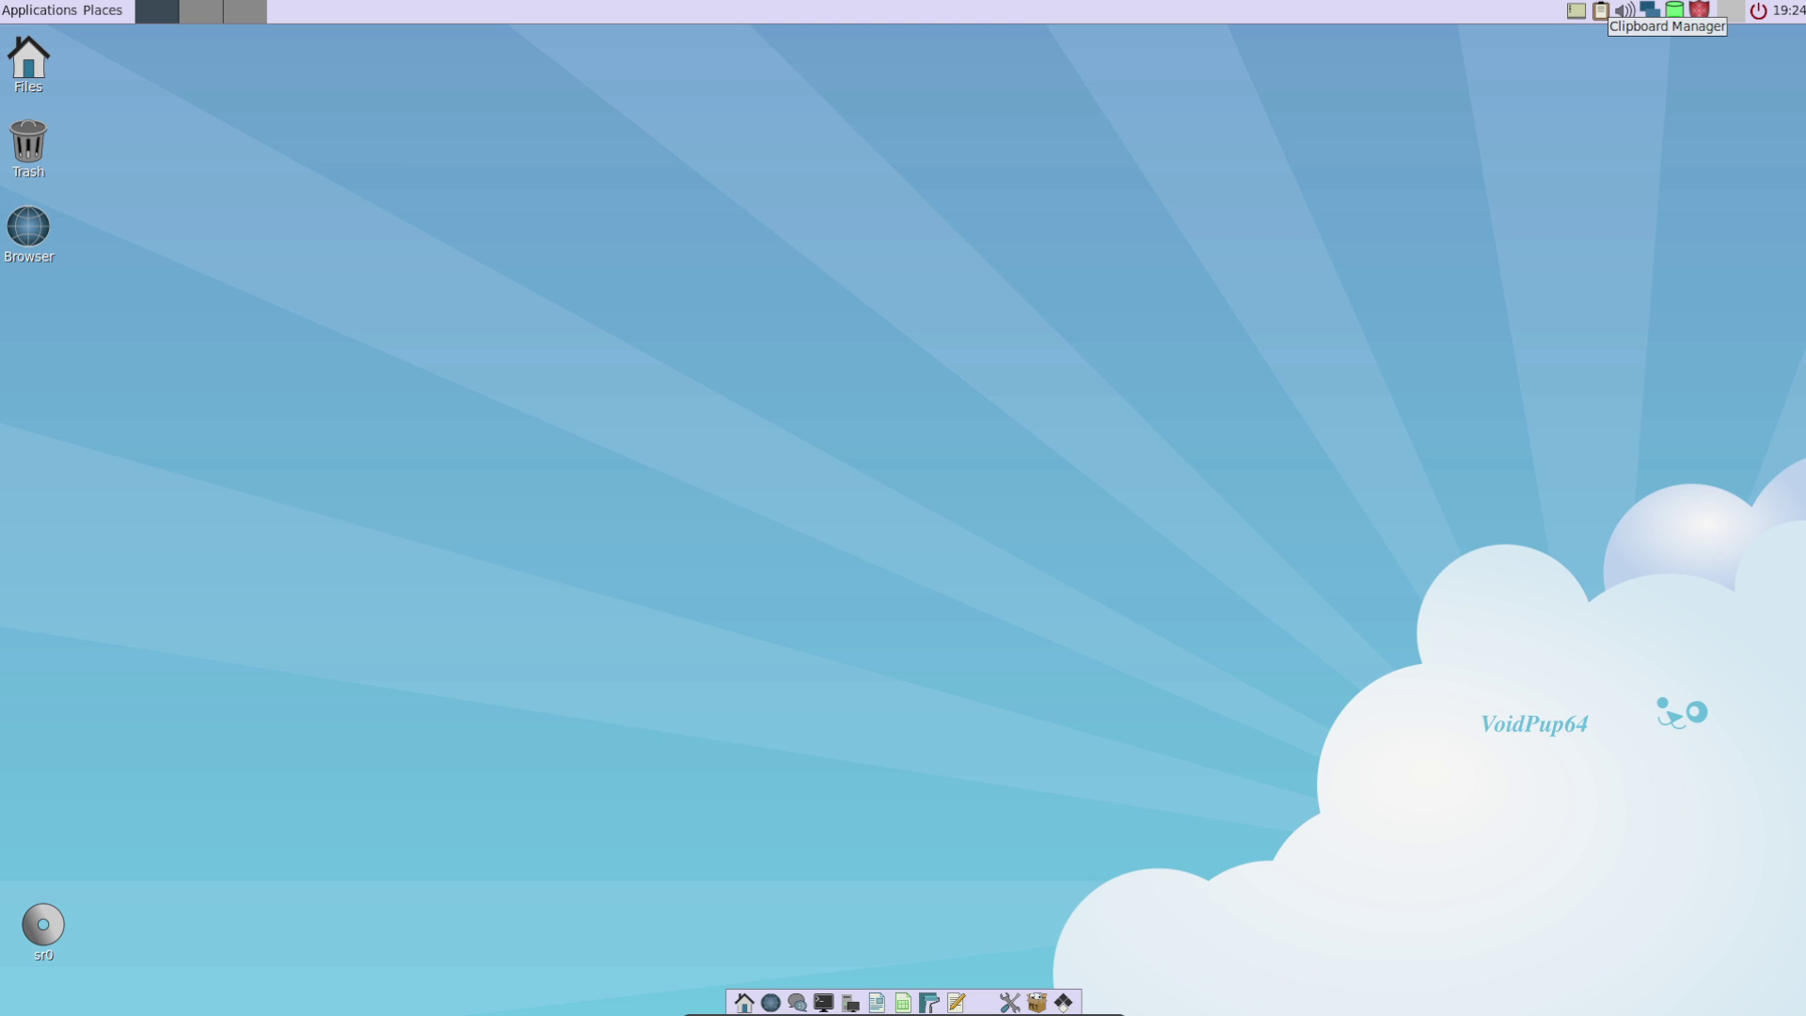
# Step: Check the clipboard manager and volume slider, review the full Retrovol mixer window and close it
pyautogui.click(1599, 10)
pyautogui.click(1595, 10)
pyautogui.click(1625, 11)
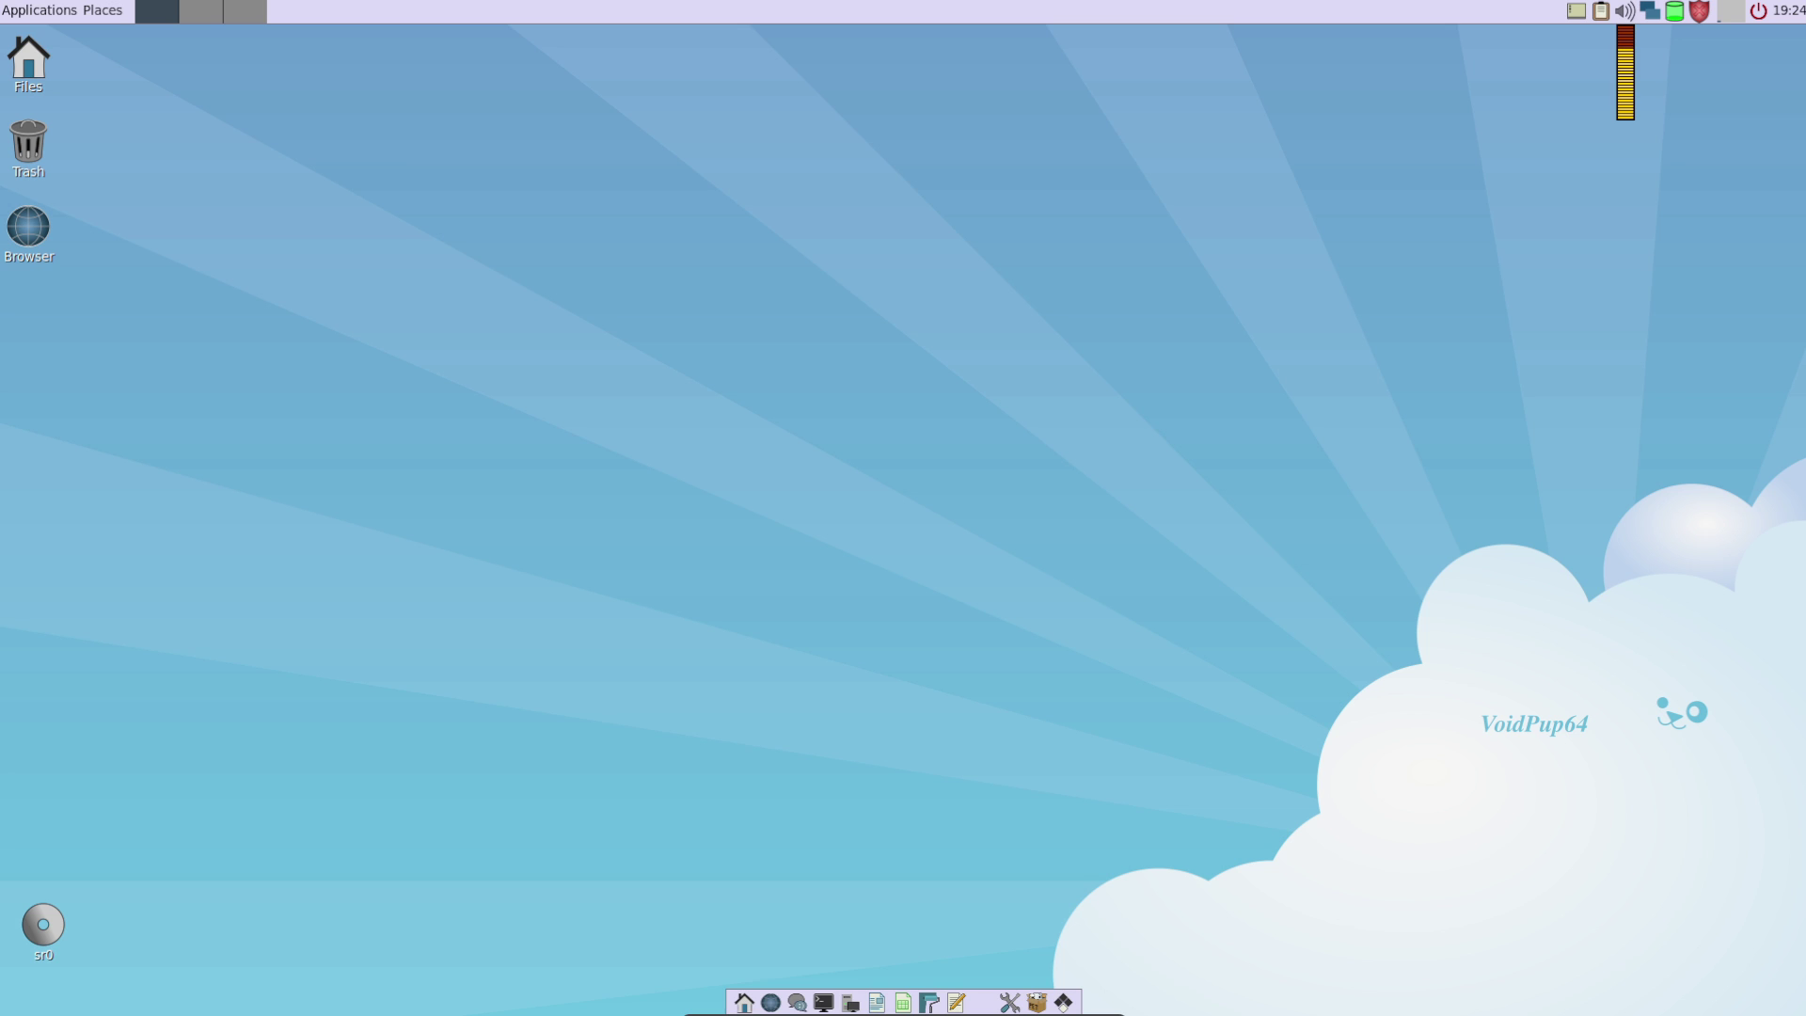
pyautogui.rightClick(1625, 11)
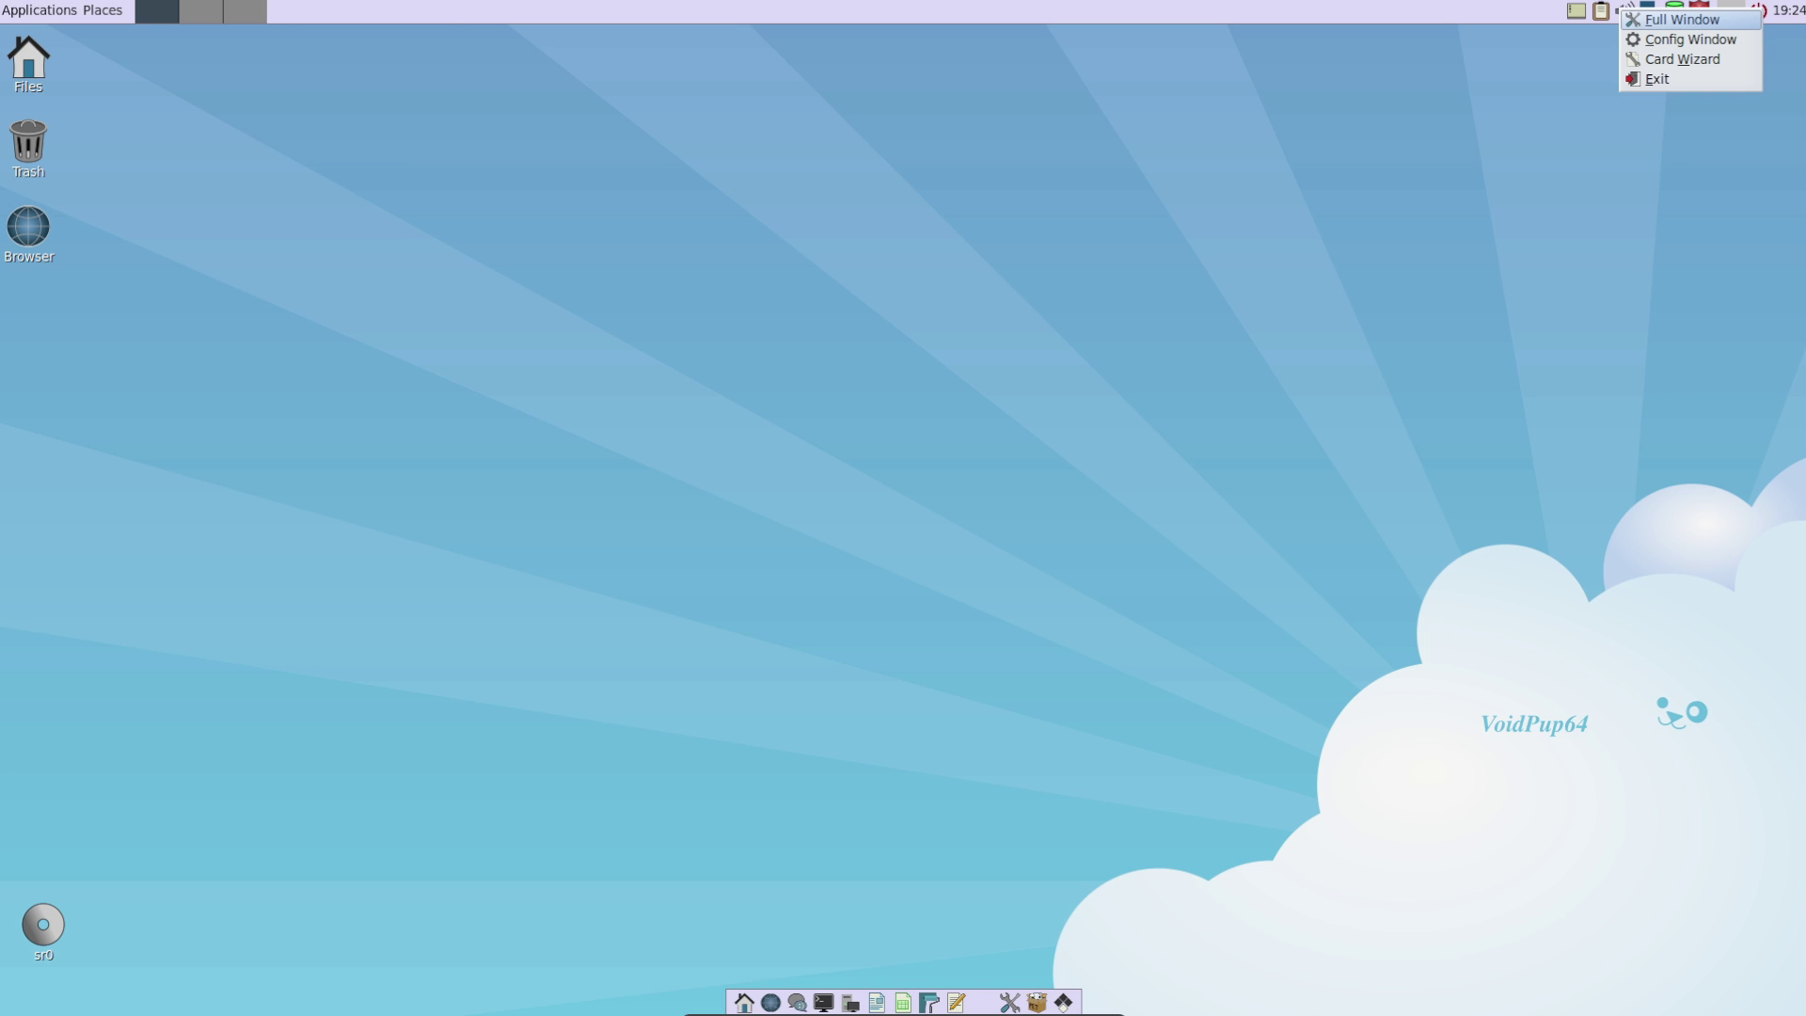
pyautogui.click(1682, 19)
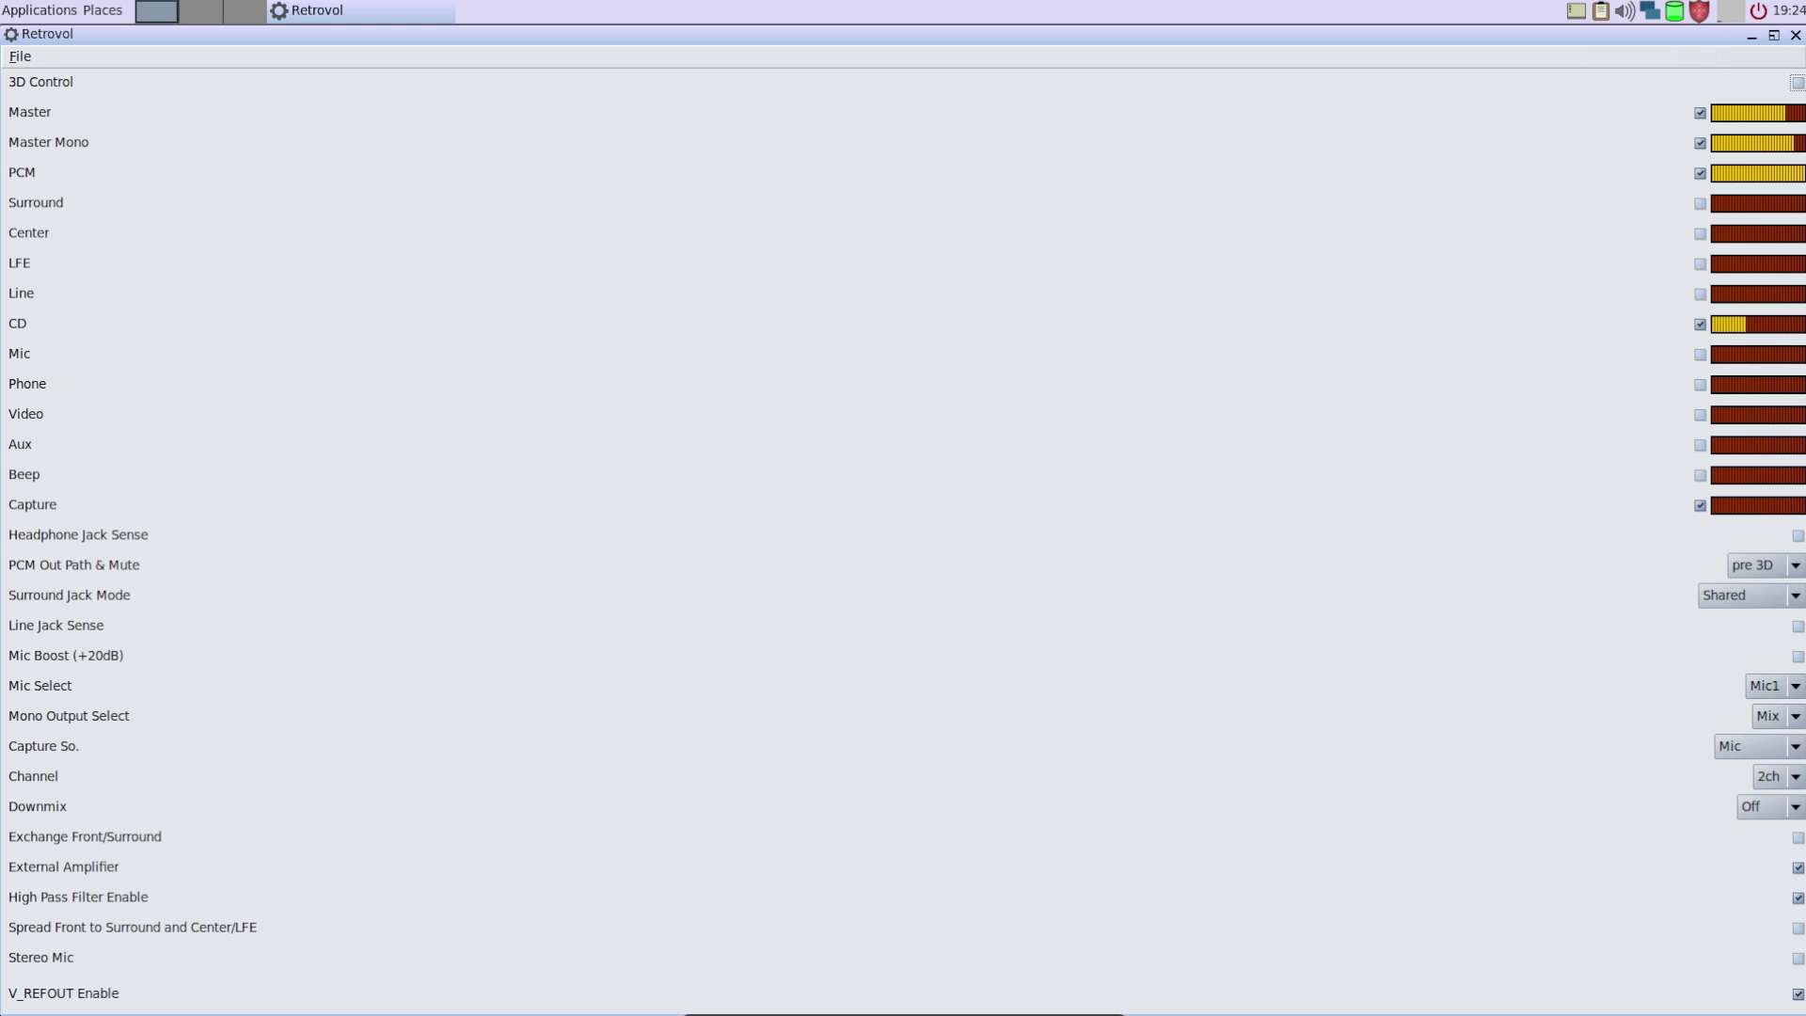
pyautogui.hotkey('alt', 'F4')
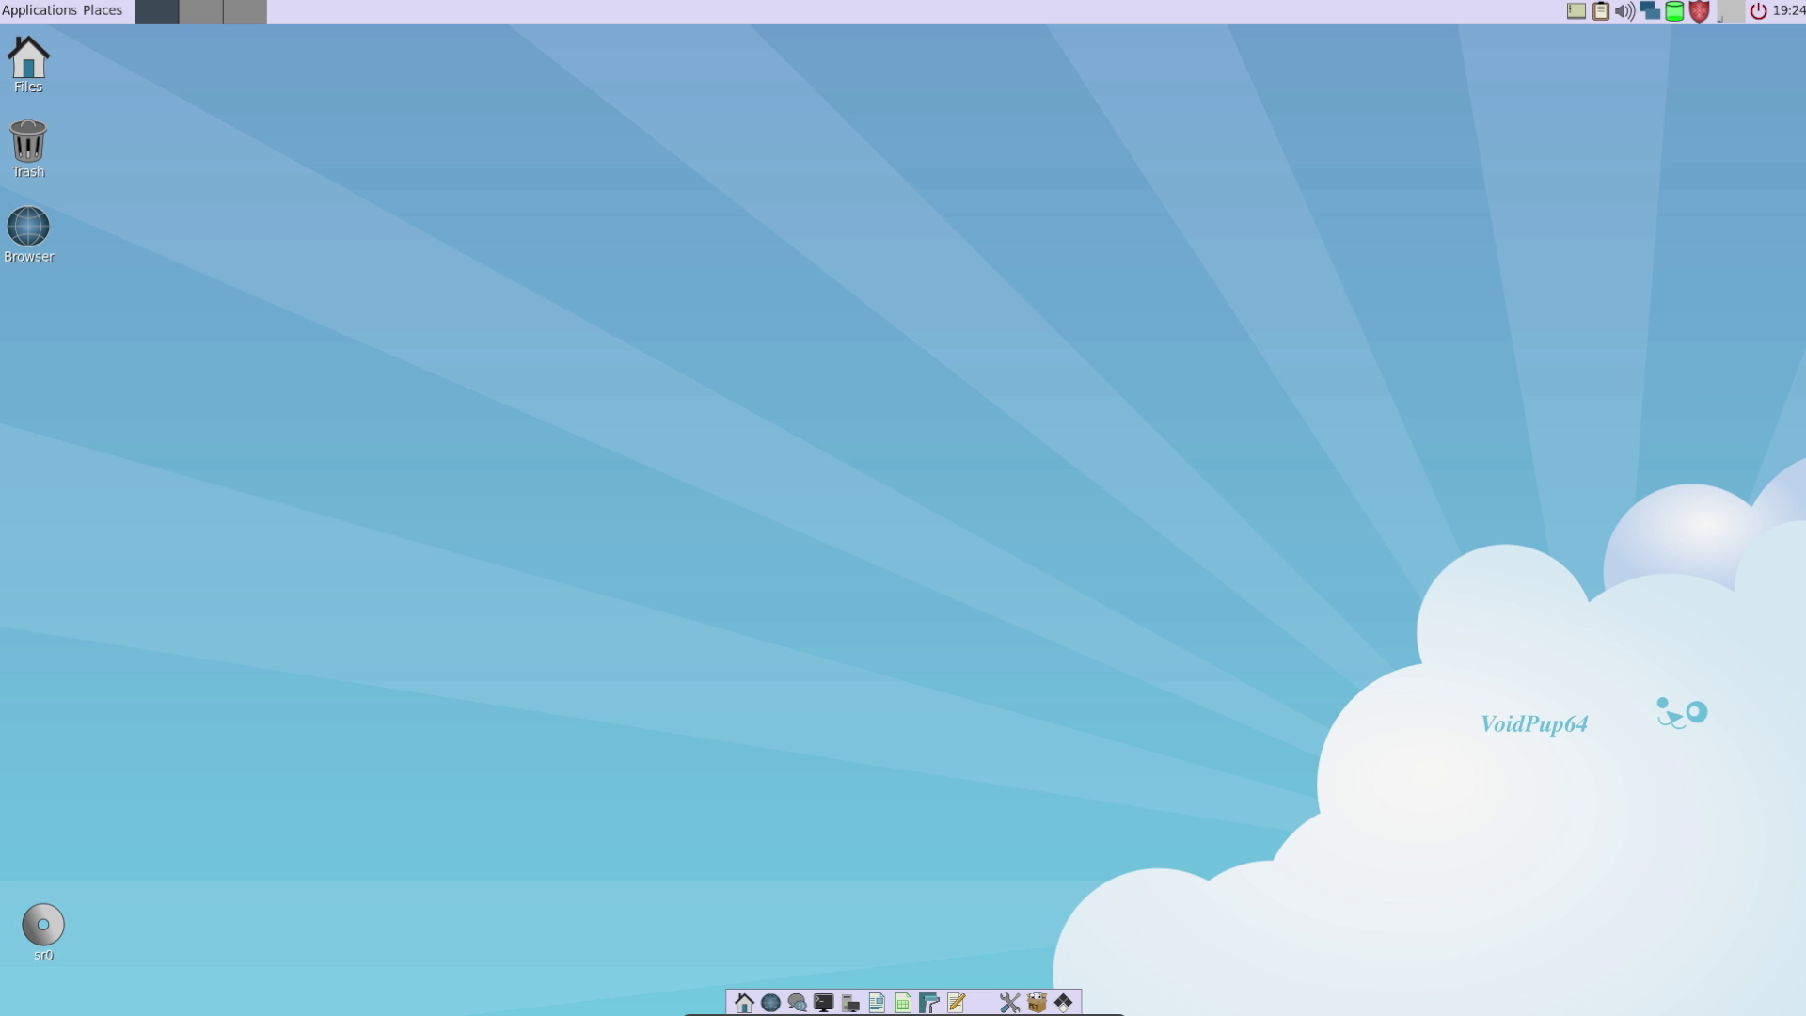
# Step: View the file manager's About ROX-Filer information, review the running processes in Task Manager and close both
pyautogui.click(743, 1002)
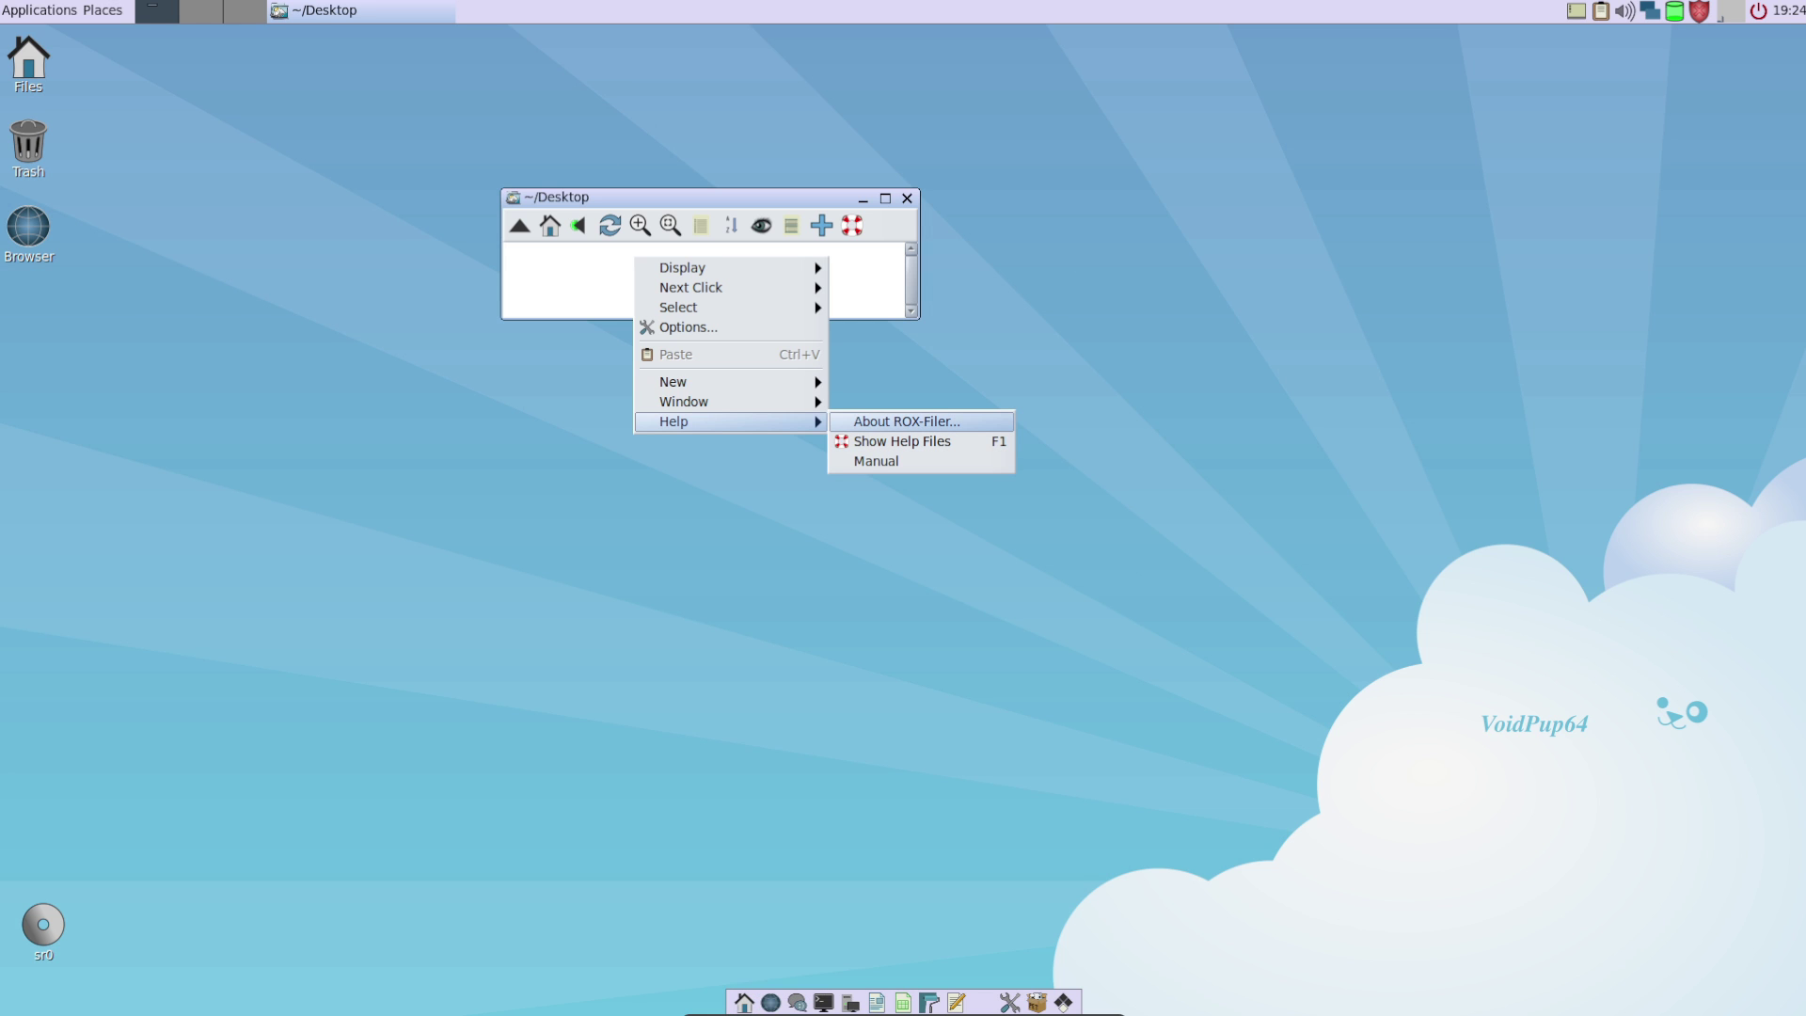
pyautogui.press('Return')
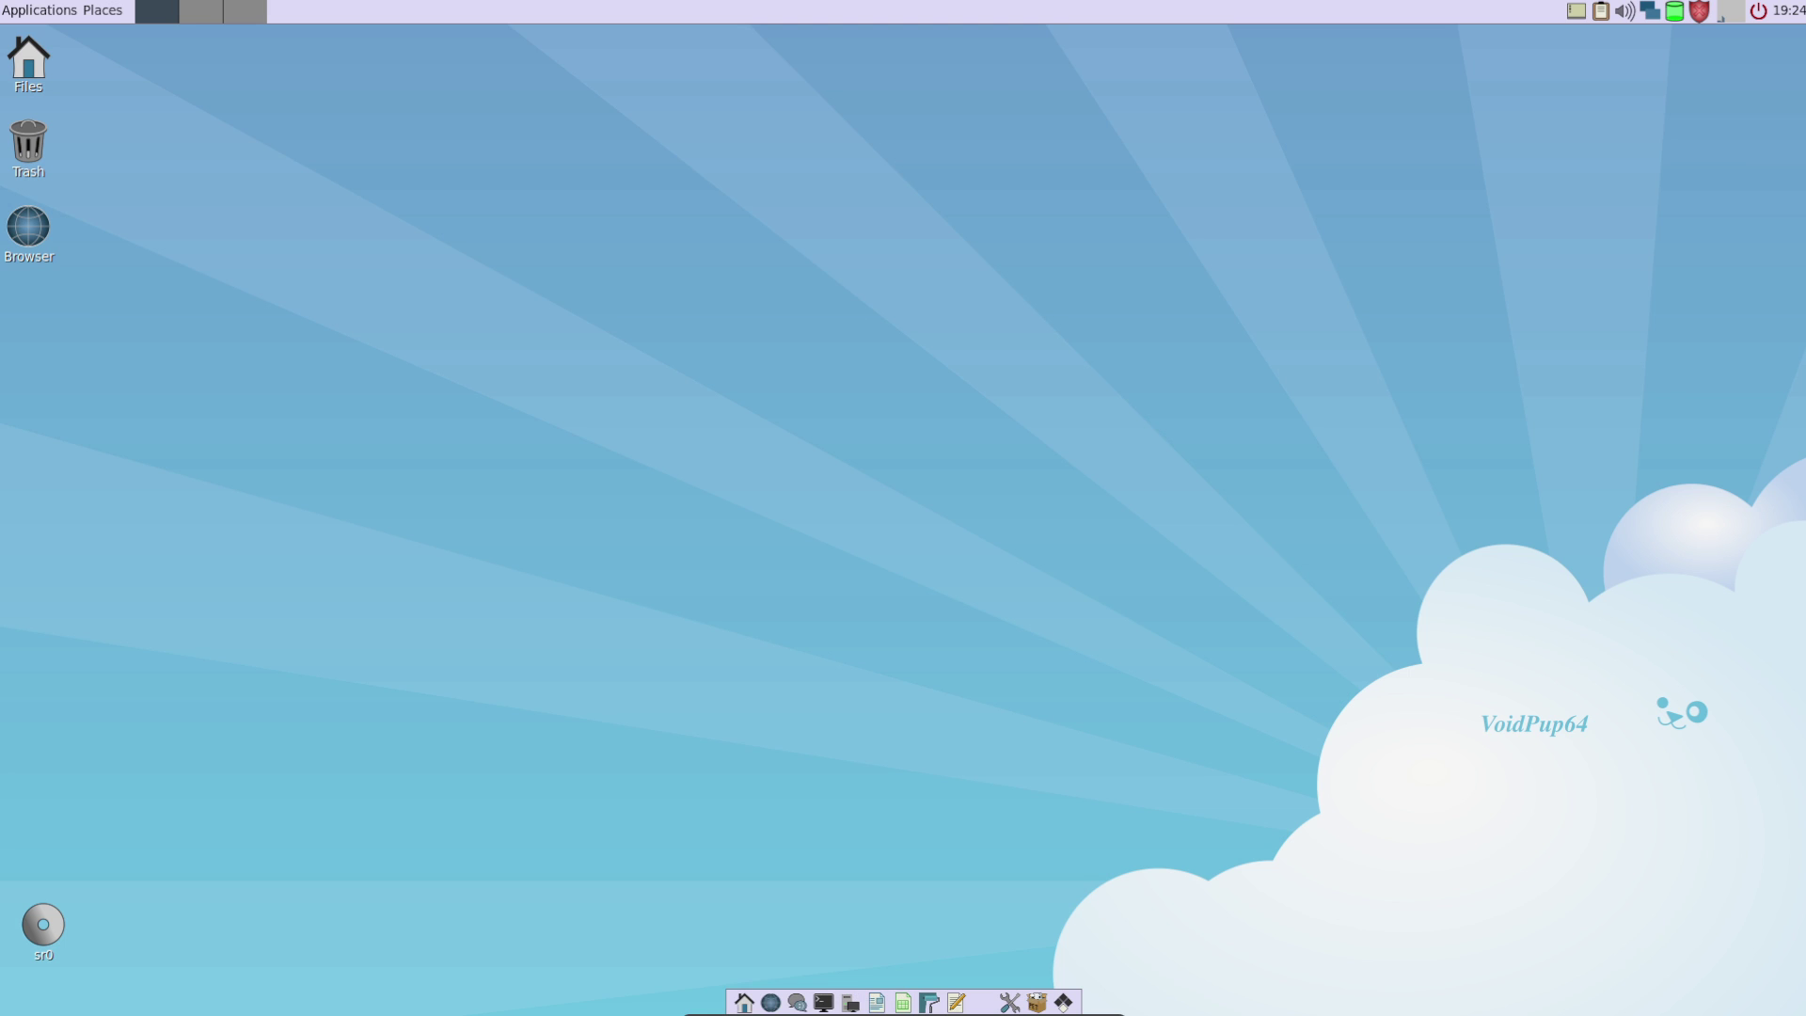
pyautogui.click(850, 1002)
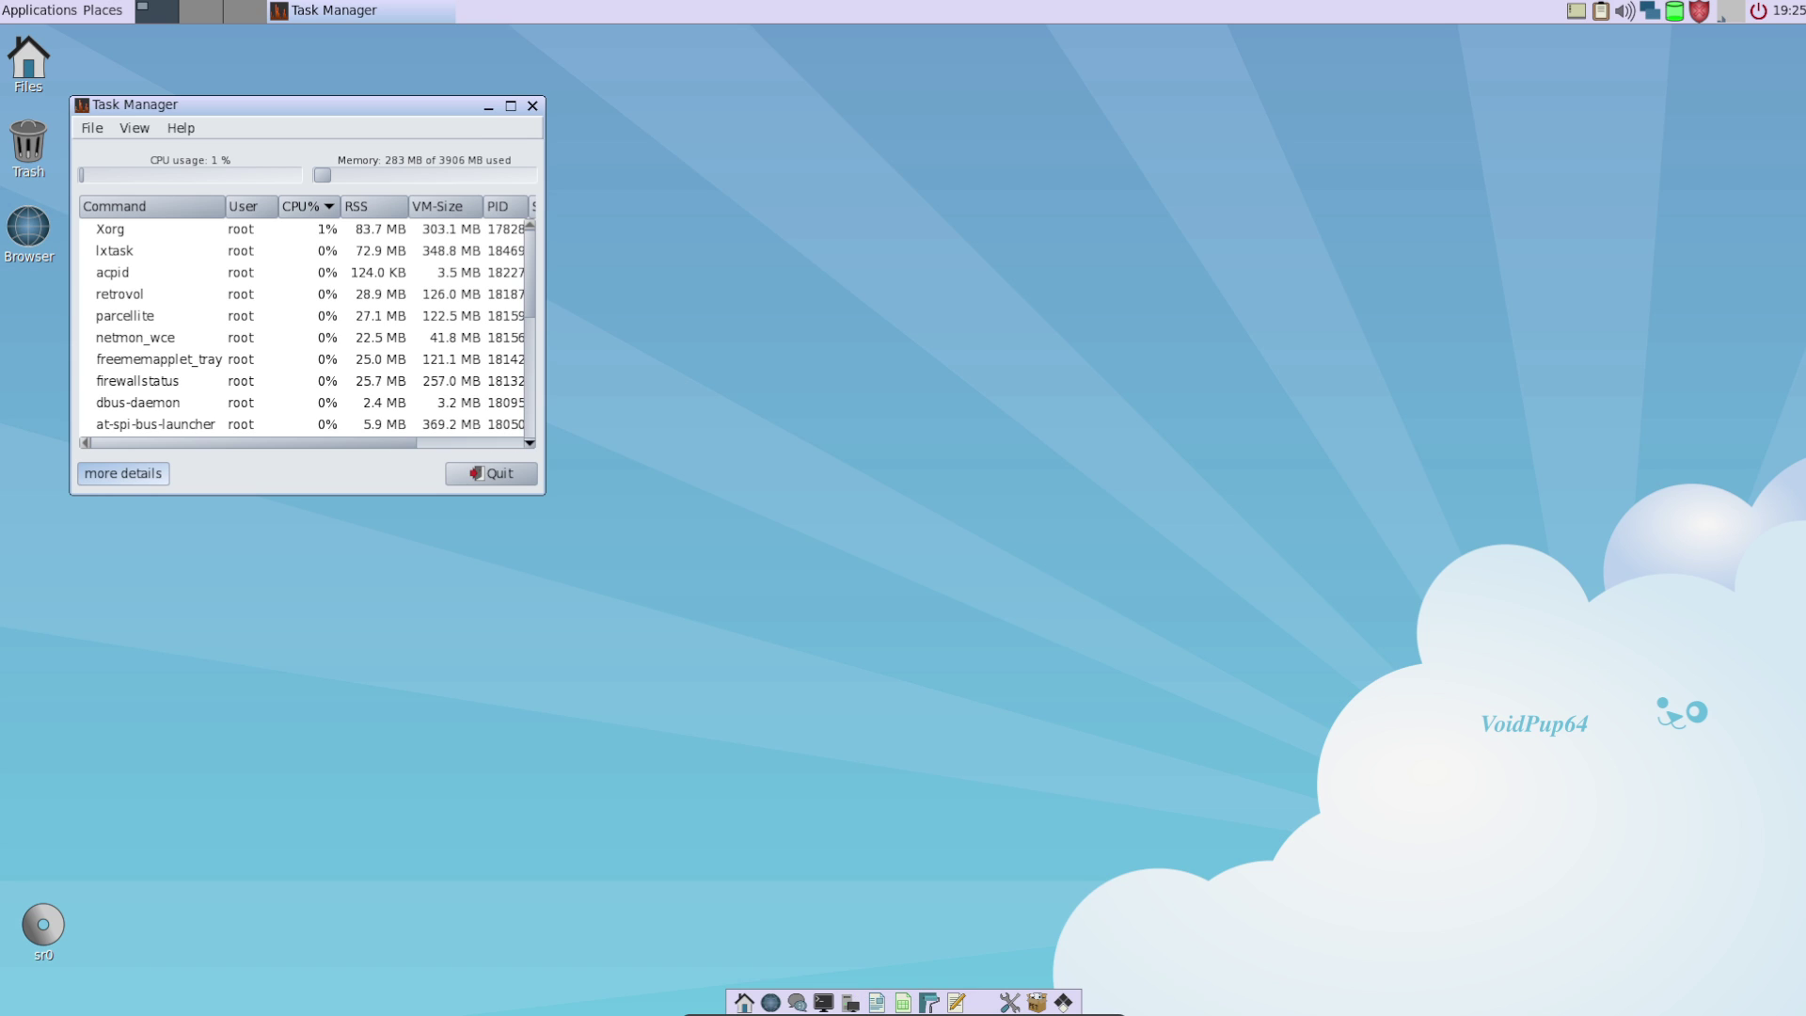
pyautogui.click(491, 473)
# Step: Open the mtPaint image editor and the Geany text editor one after the other, closing each after a look
pyautogui.click(929, 1003)
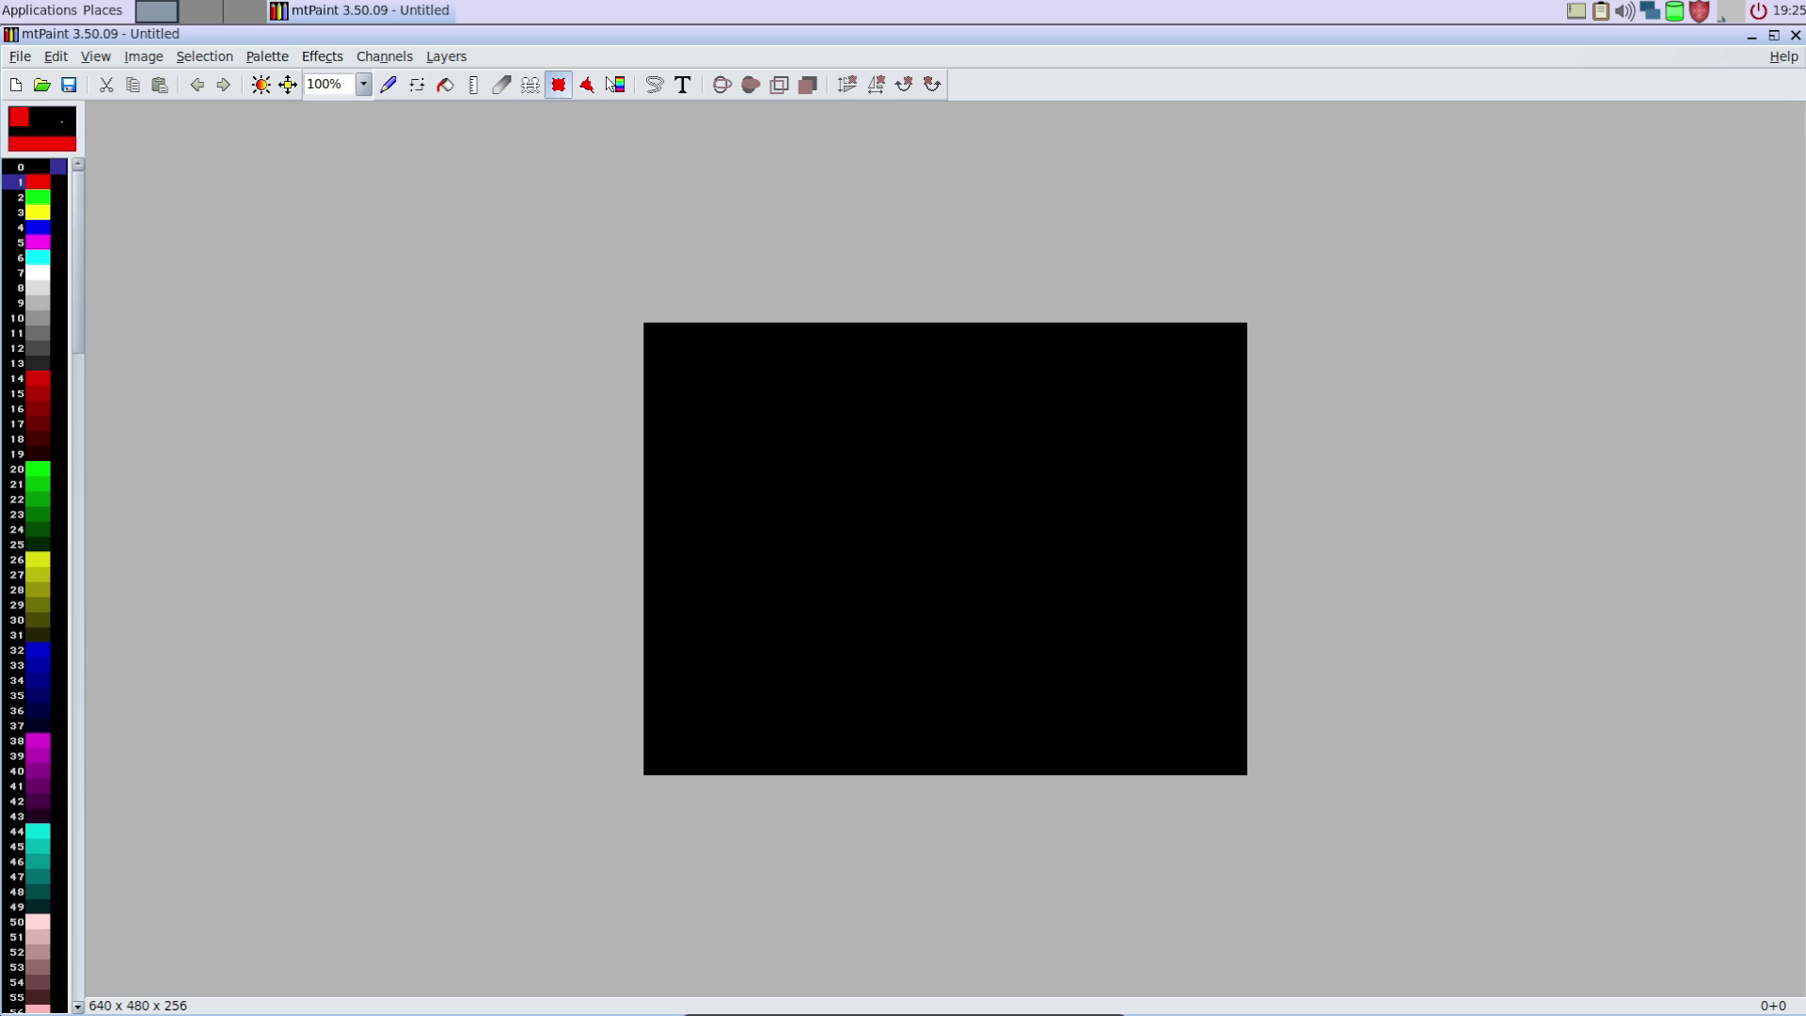
pyautogui.hotkey('ctrl', 'q')
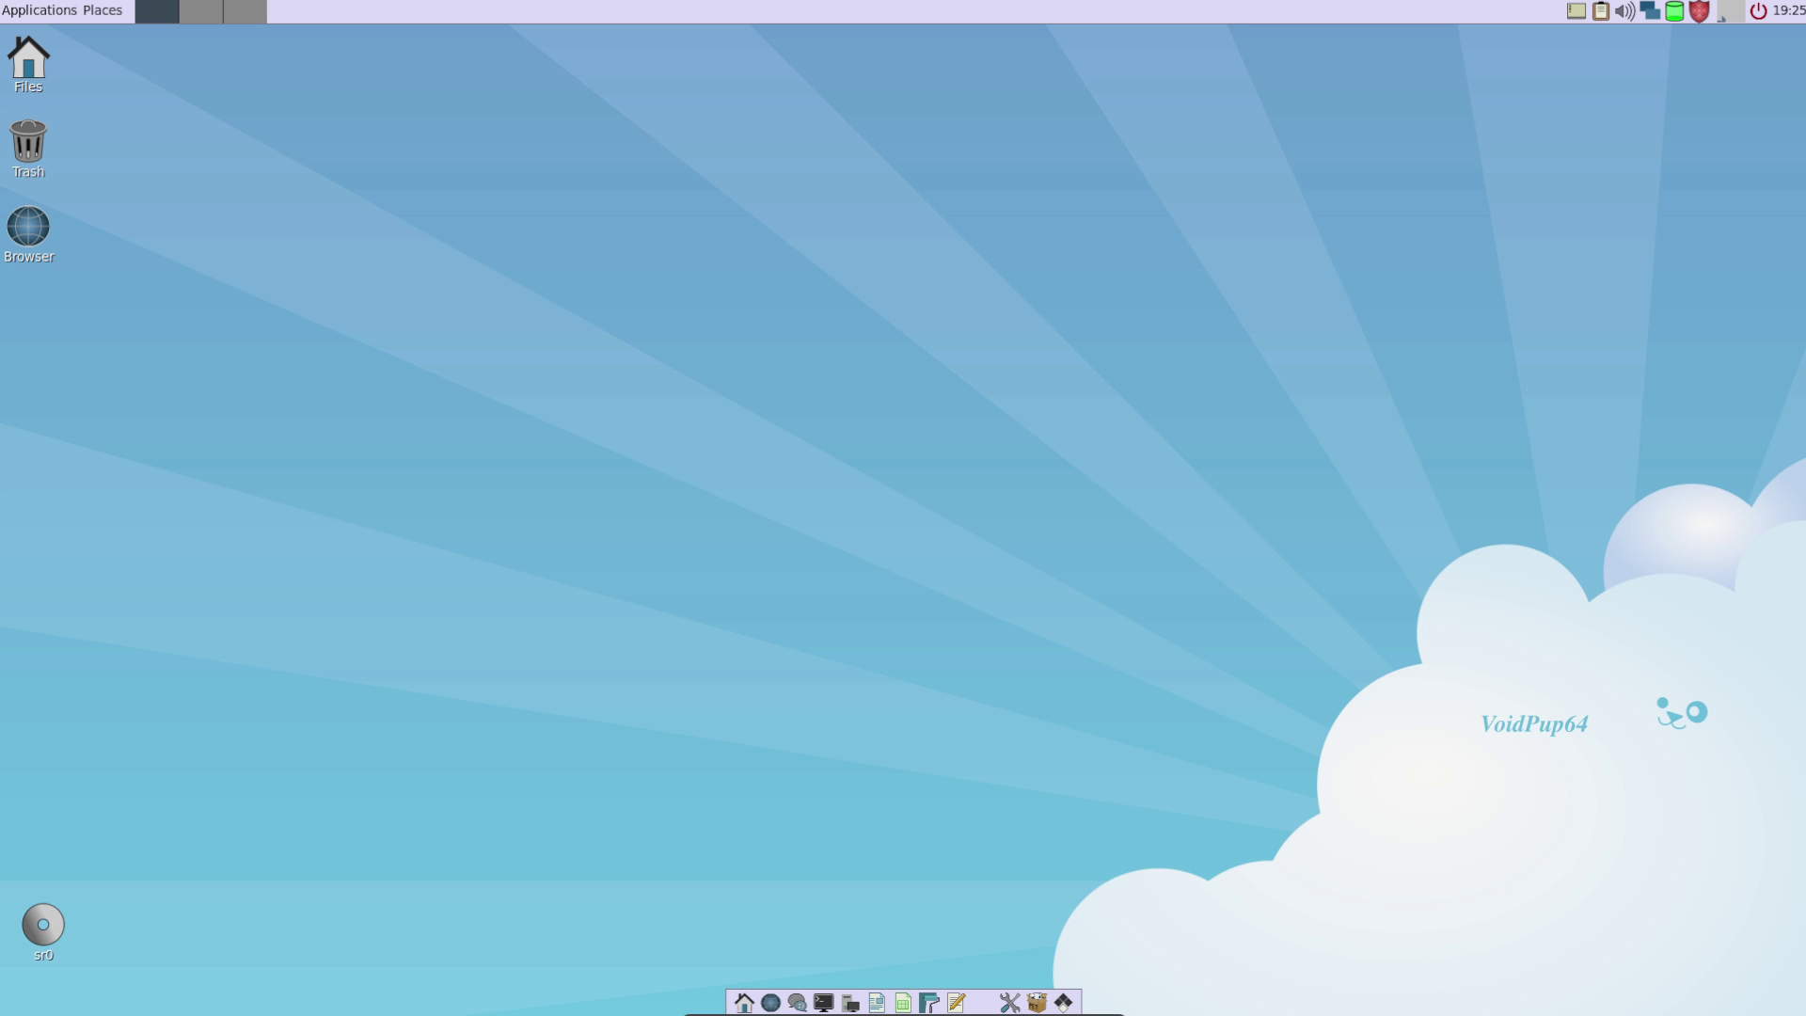
pyautogui.click(957, 1002)
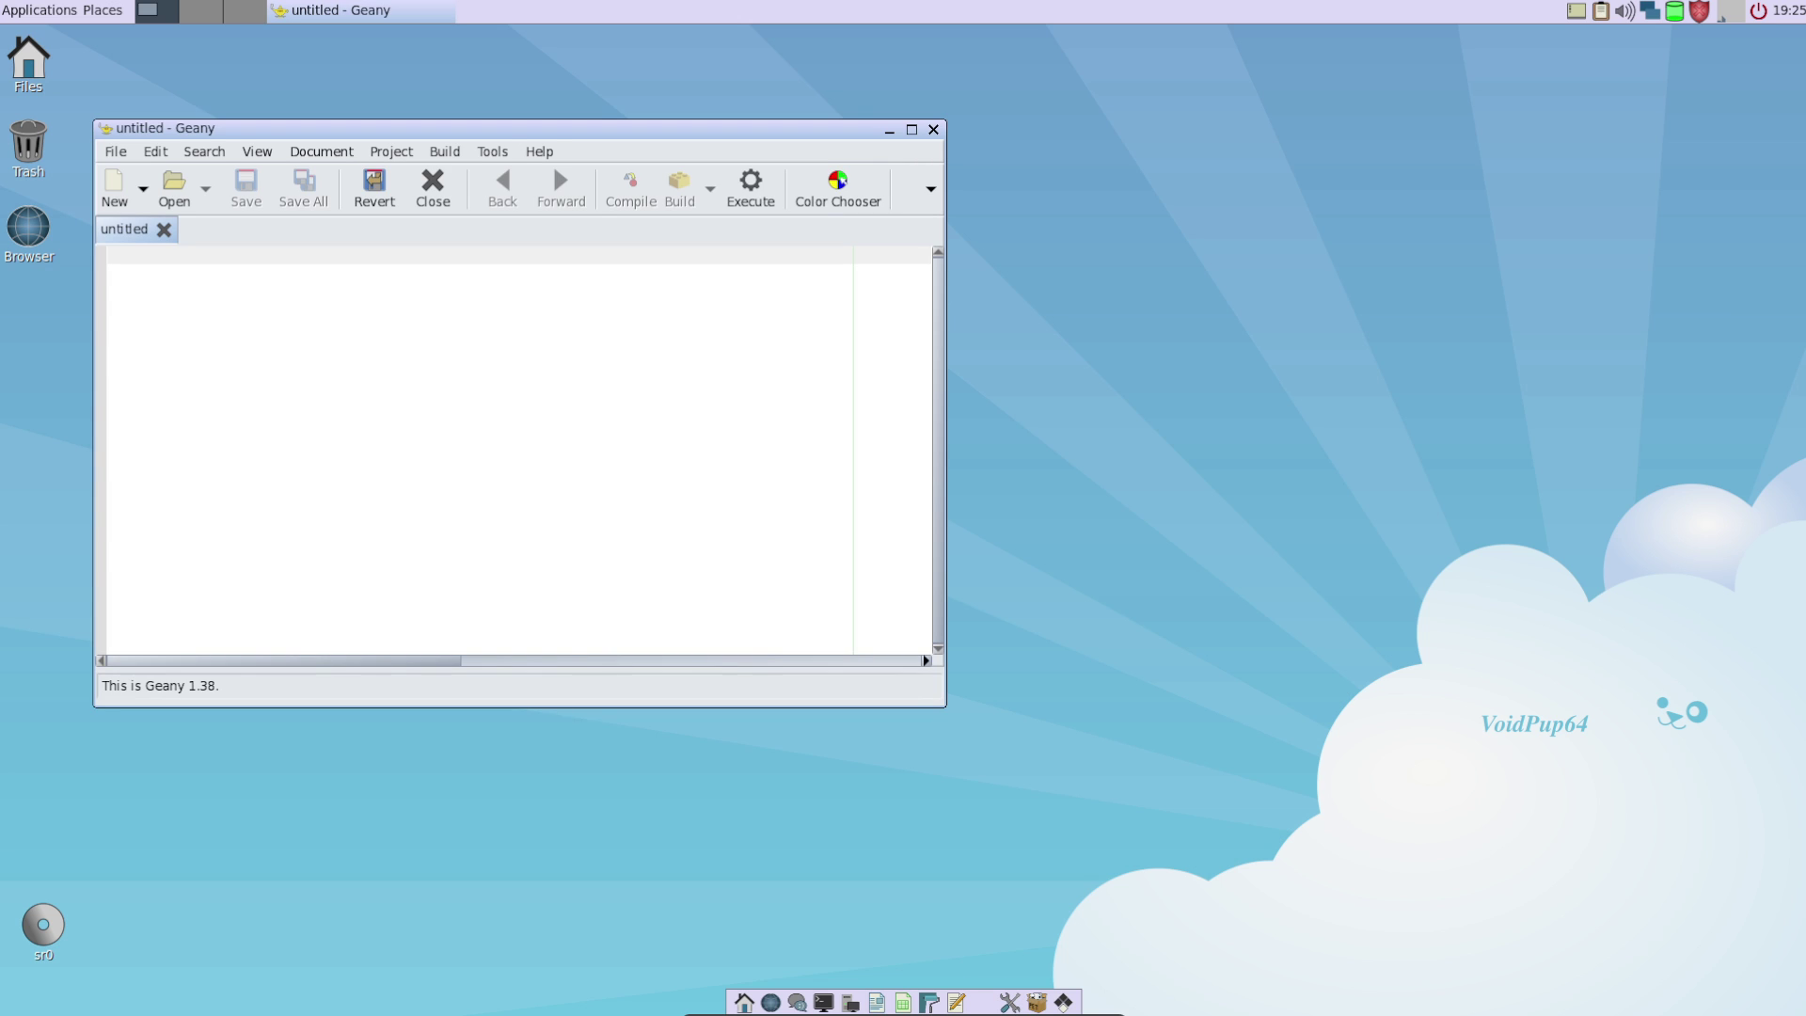
pyautogui.click(551, 161)
pyautogui.hotkey('ctrl', 'q')
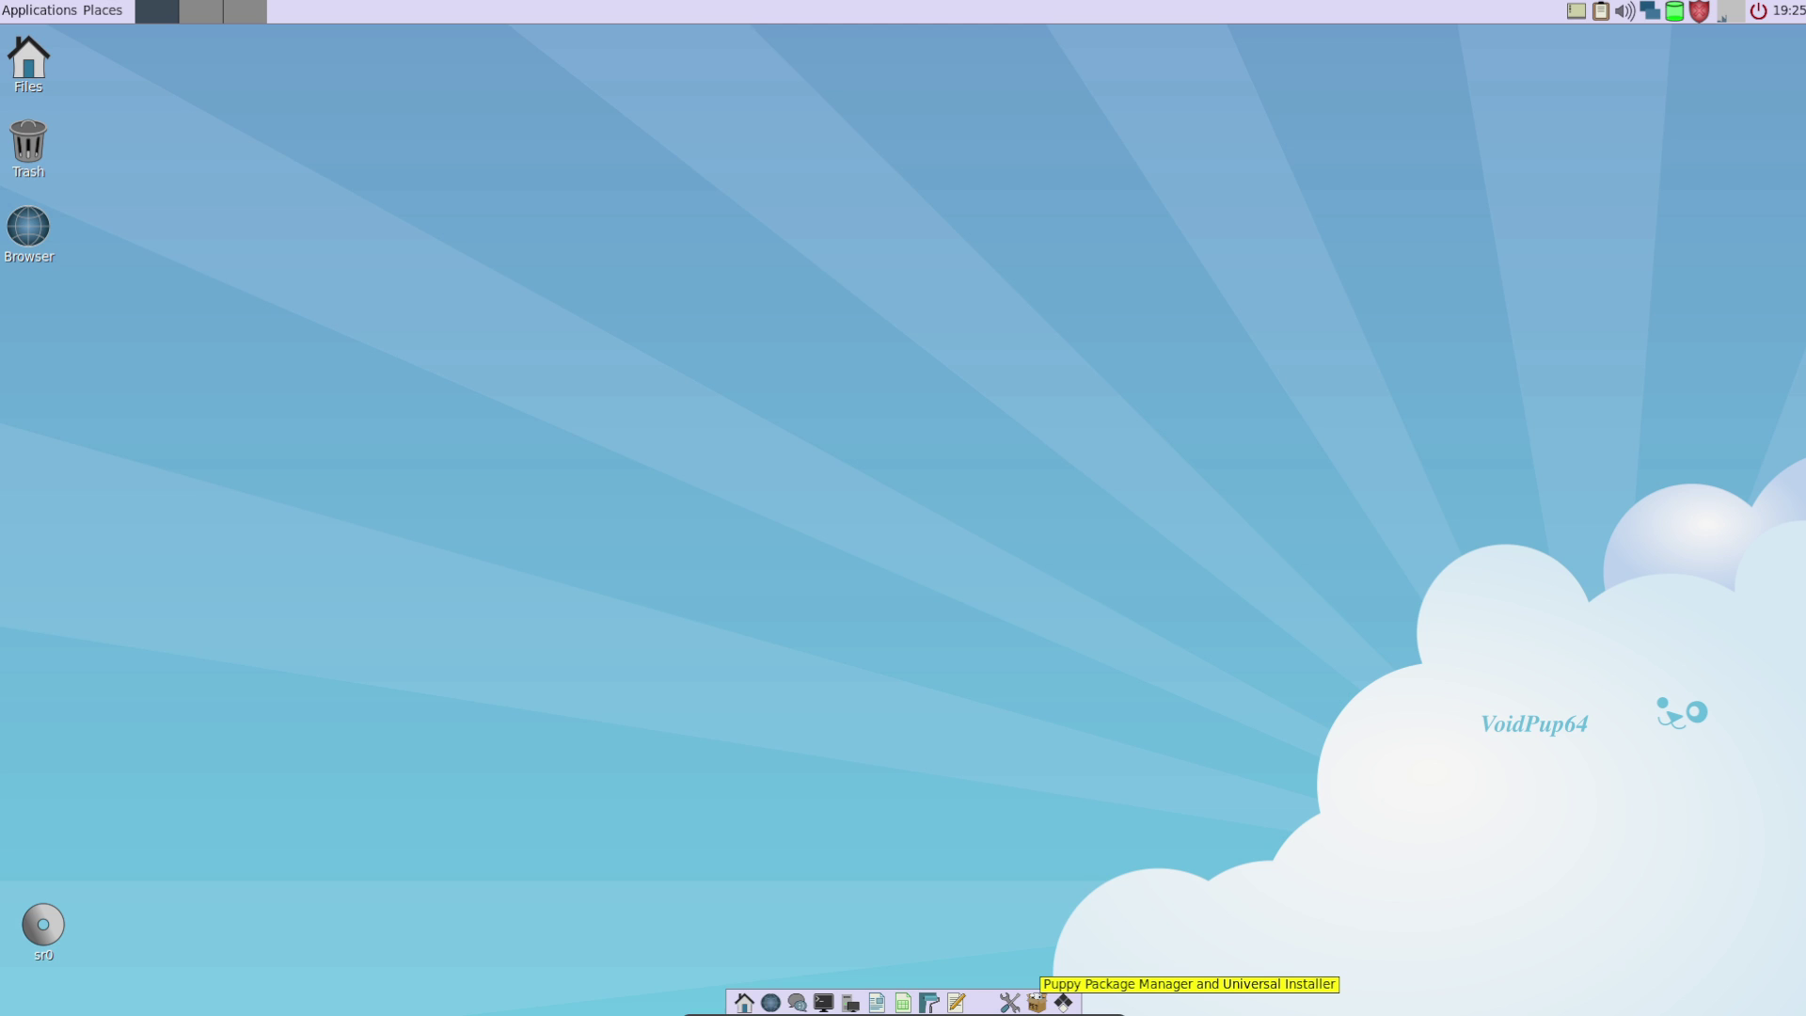
# Step: Review the Install Puppy and Install applications options, look over the FrugalPup installer and exit it
pyautogui.click(1036, 1003)
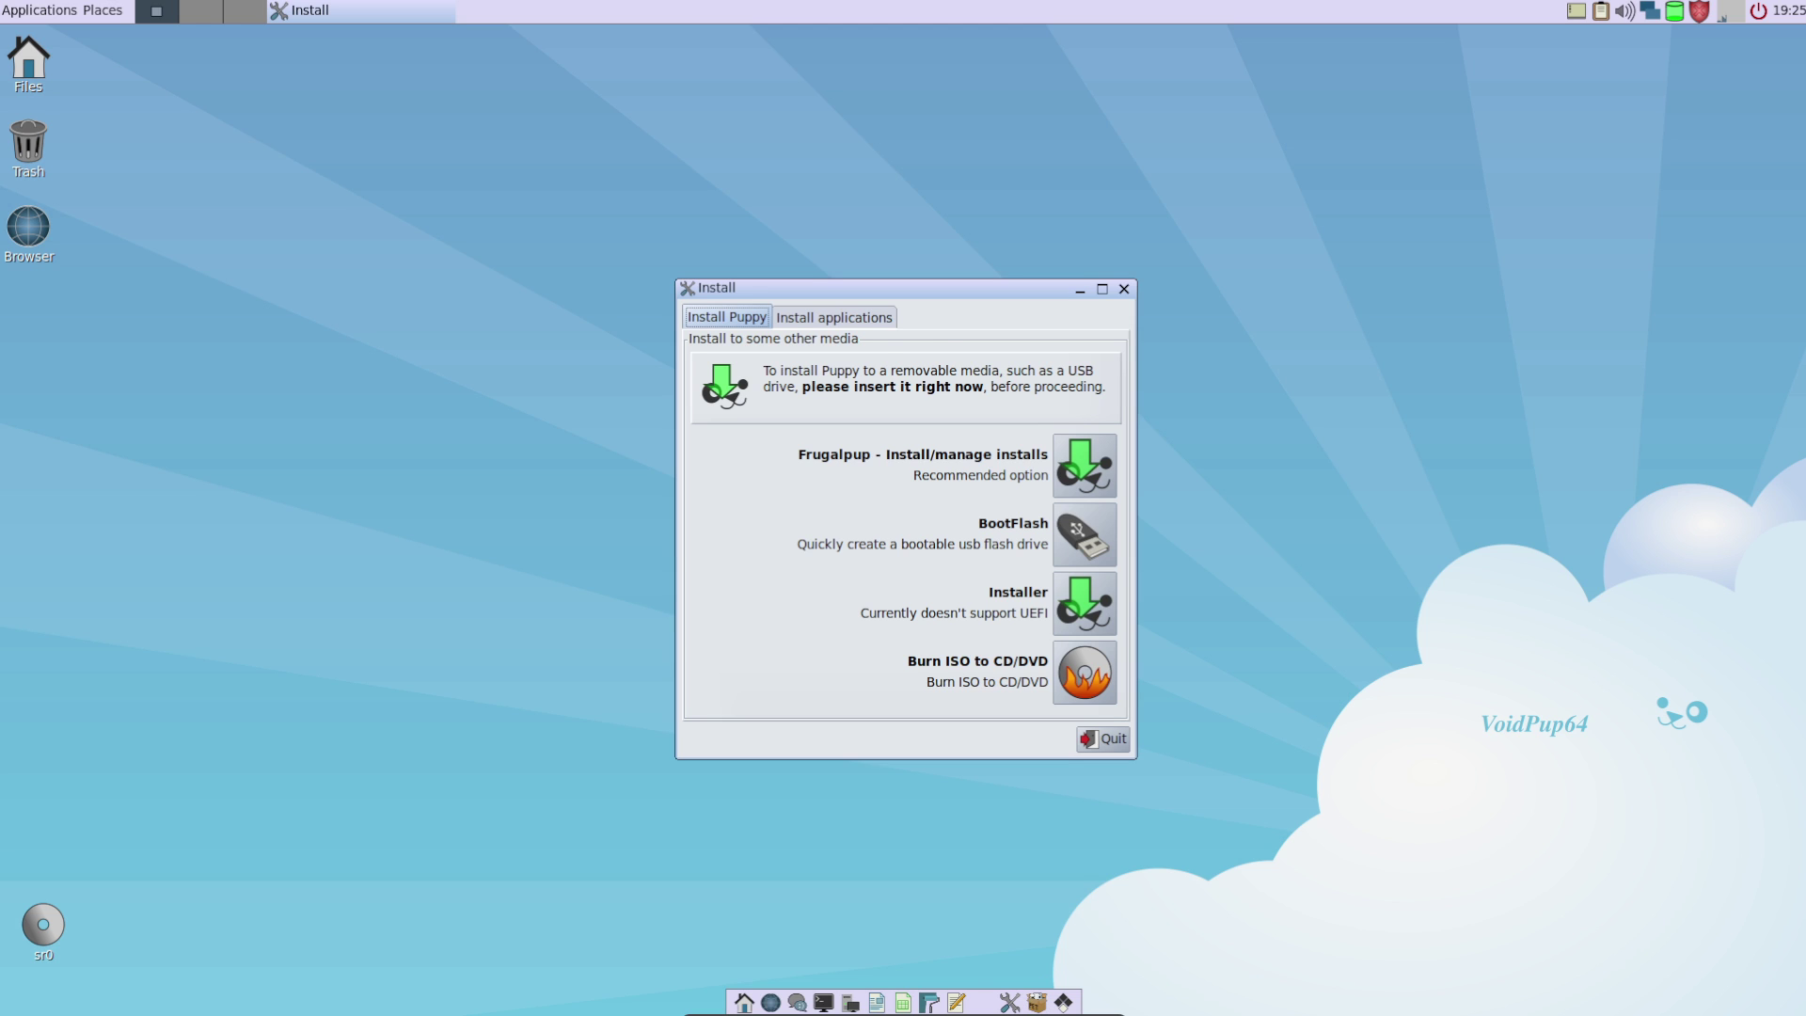
pyautogui.click(833, 318)
pyautogui.click(727, 318)
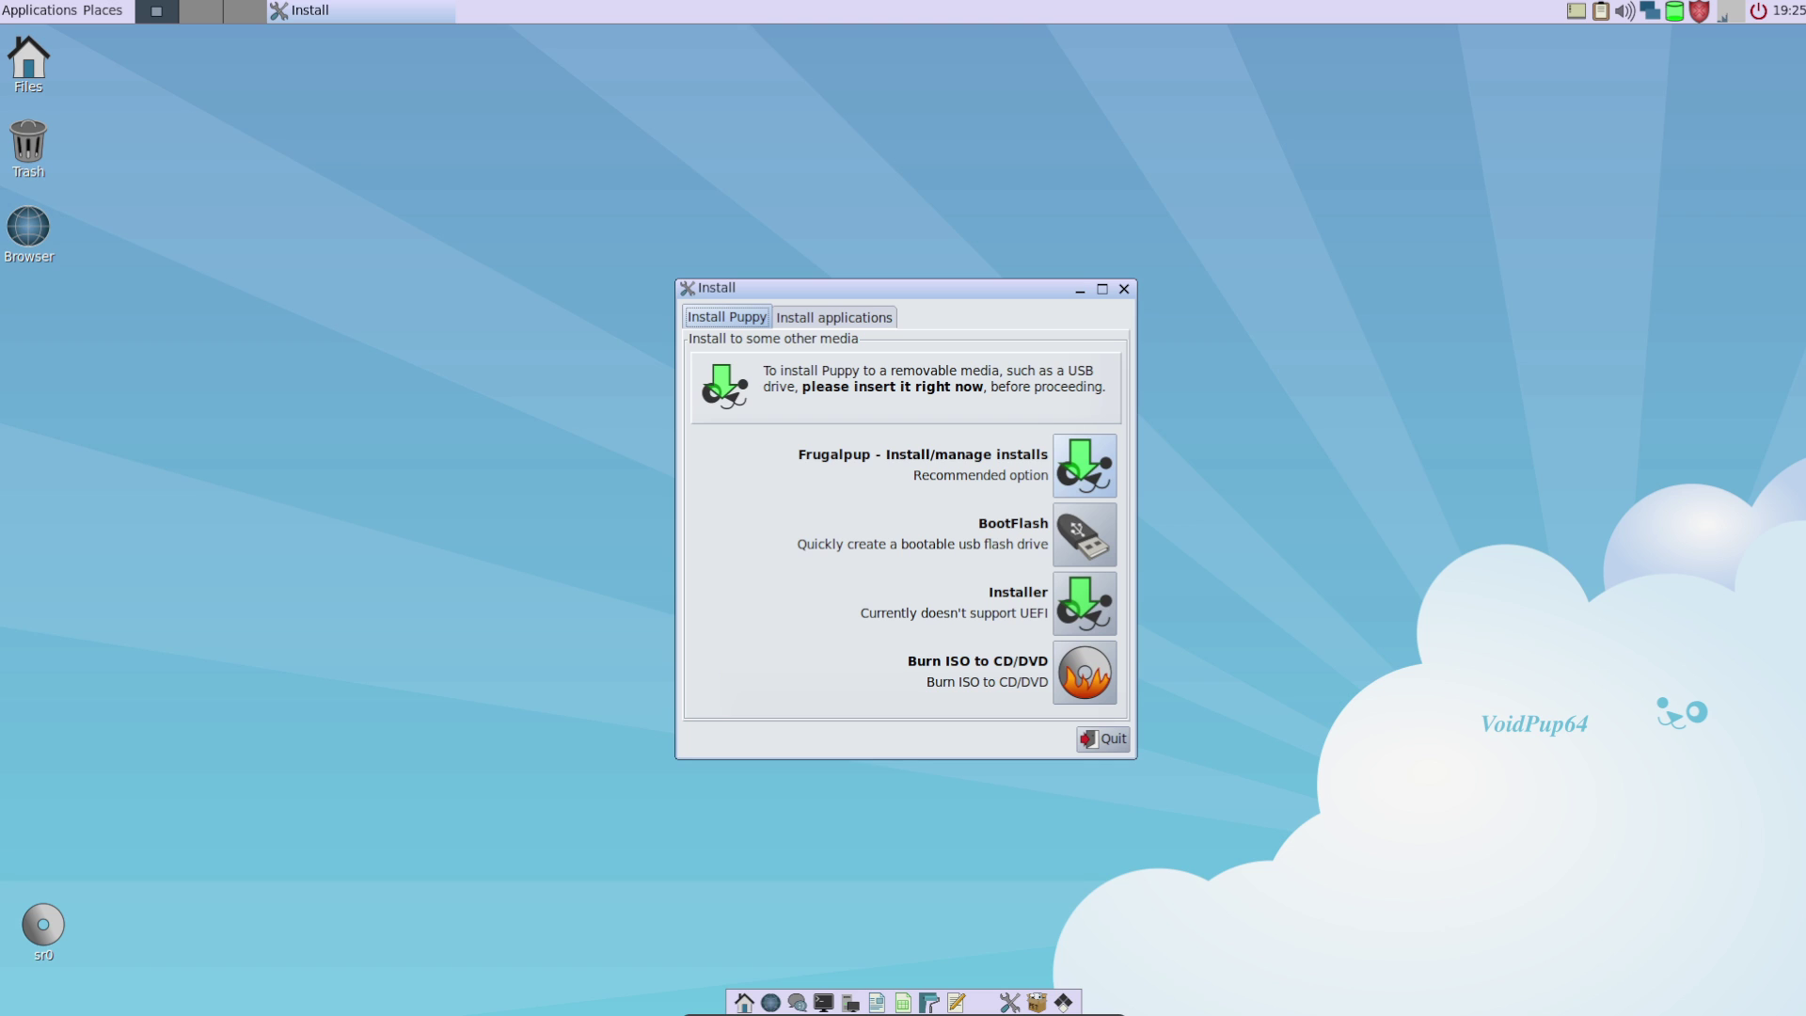
pyautogui.click(1084, 466)
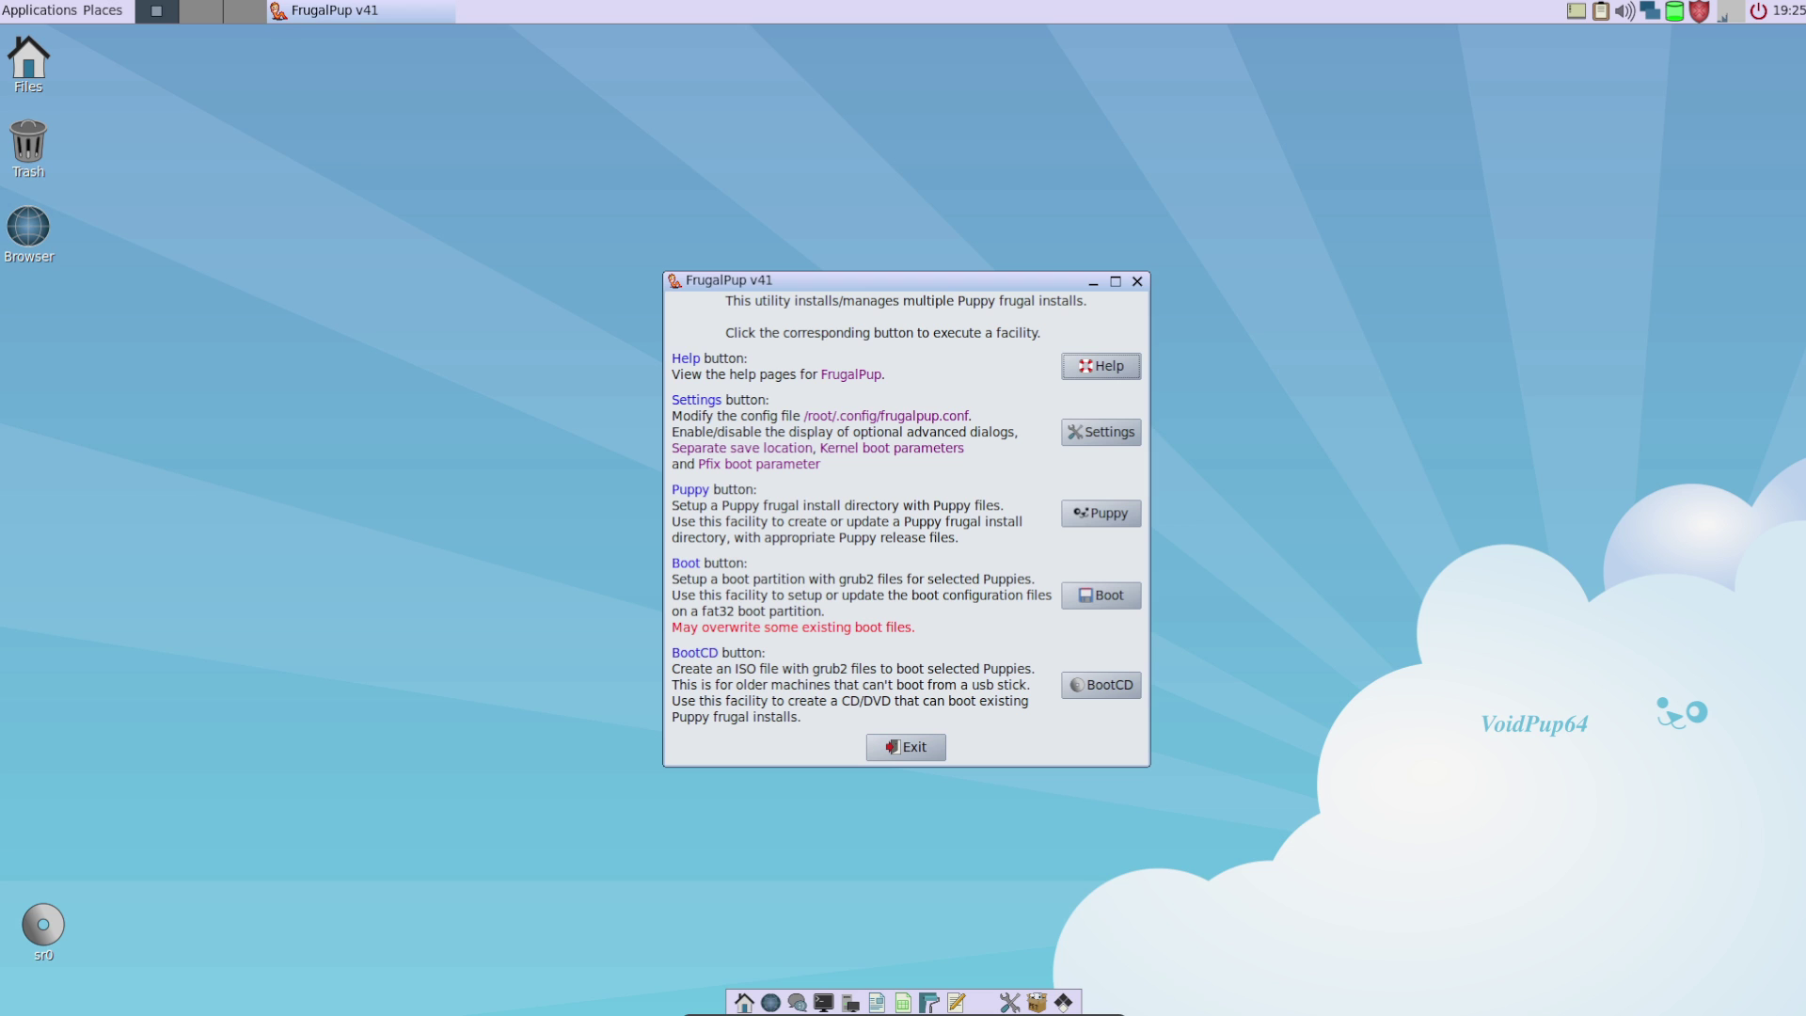
pyautogui.click(905, 747)
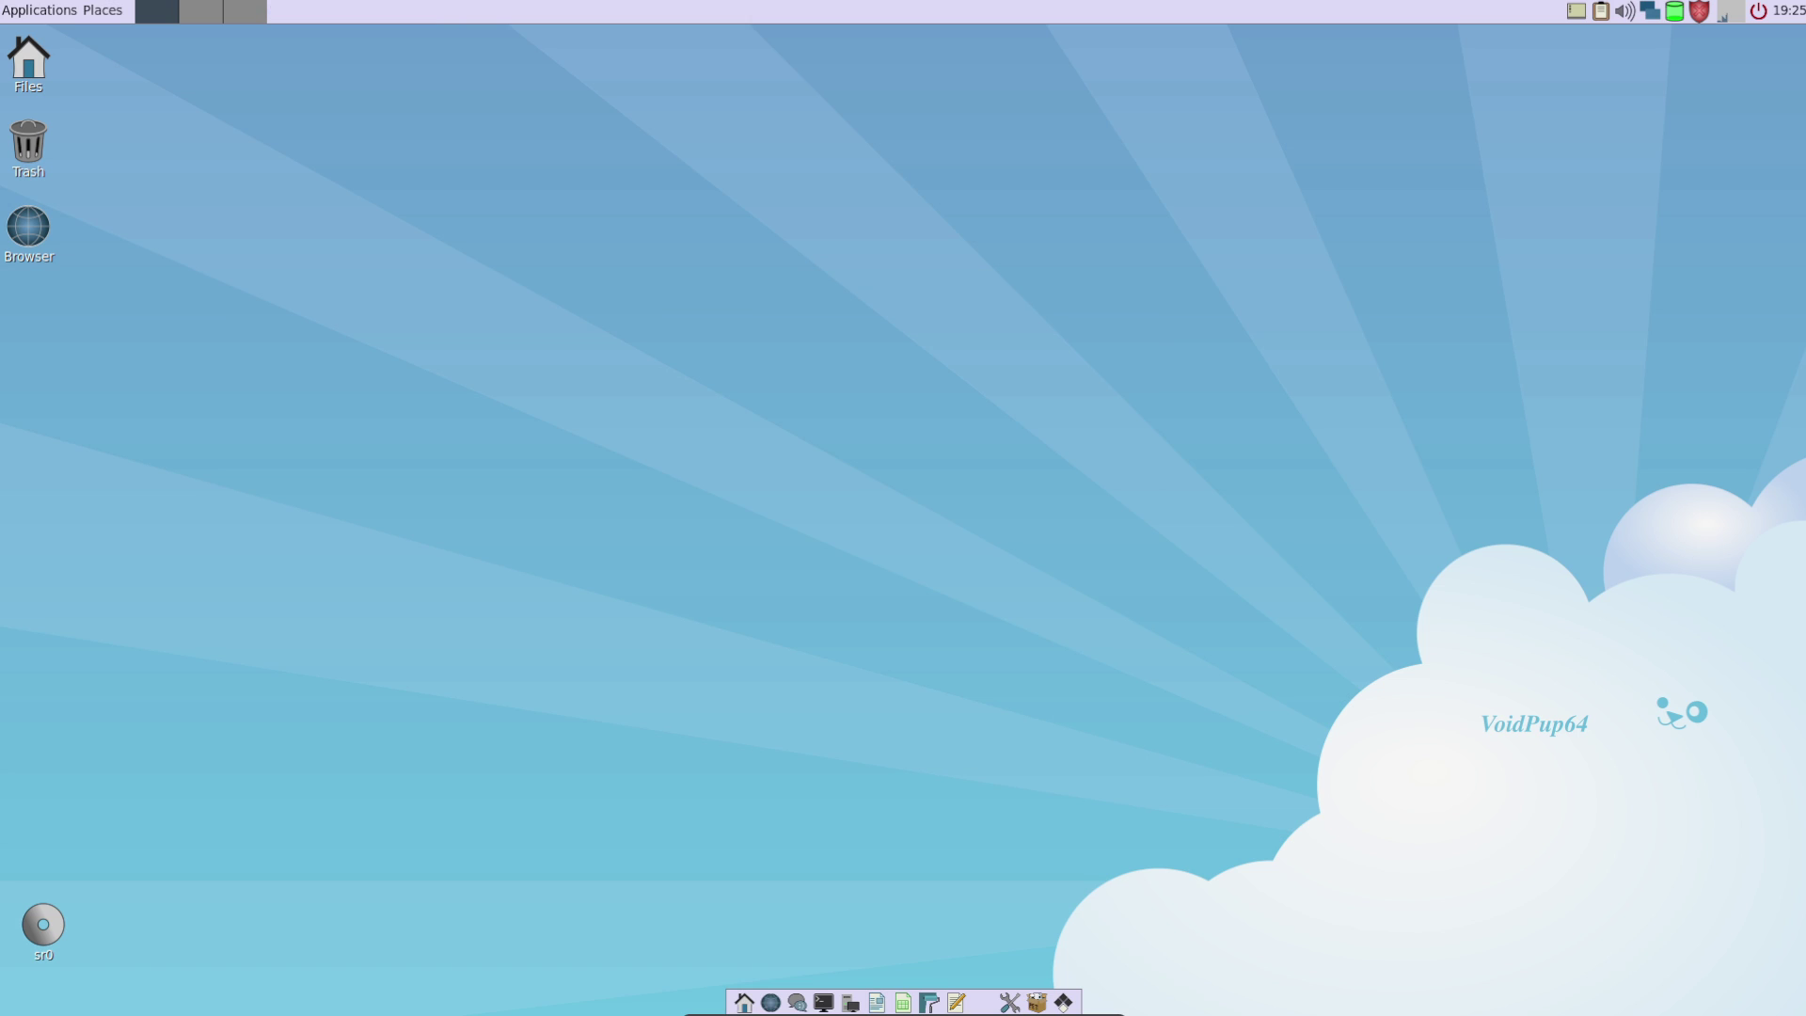
# Step: Look over the Buttons setup in Tray-configuration and close it without applying anything
pyautogui.click(1064, 1002)
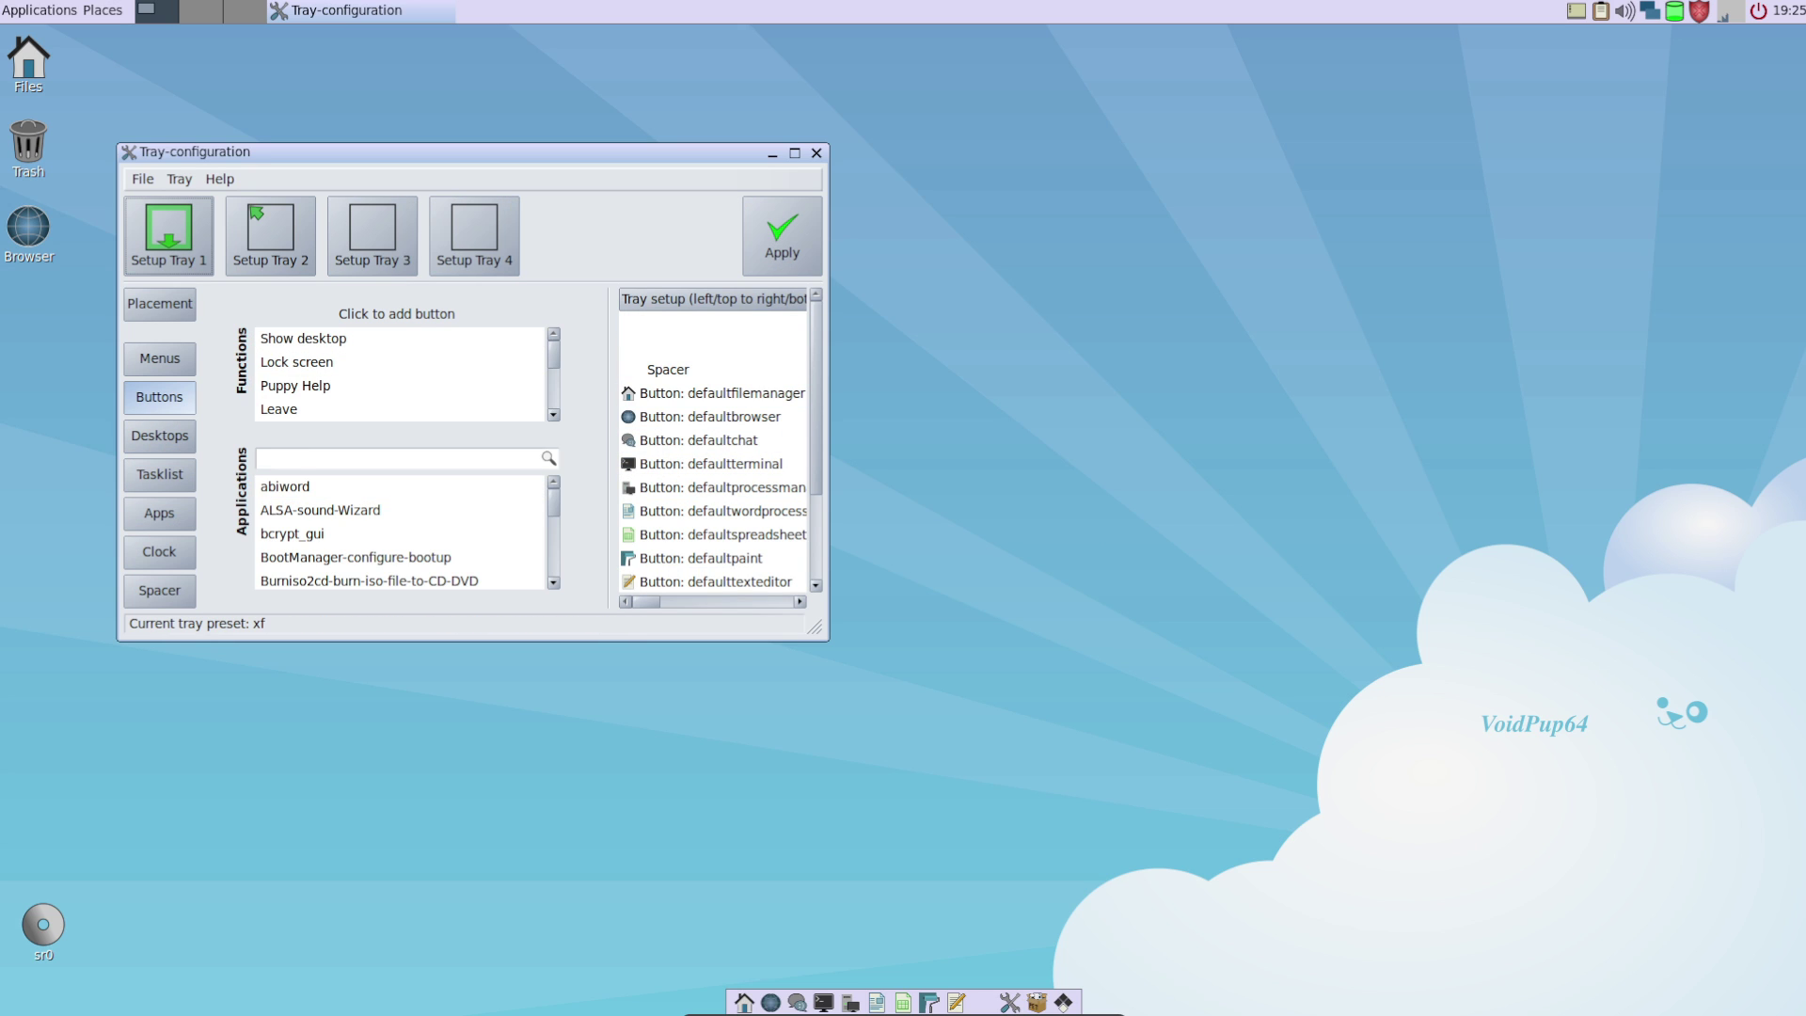
pyautogui.click(816, 152)
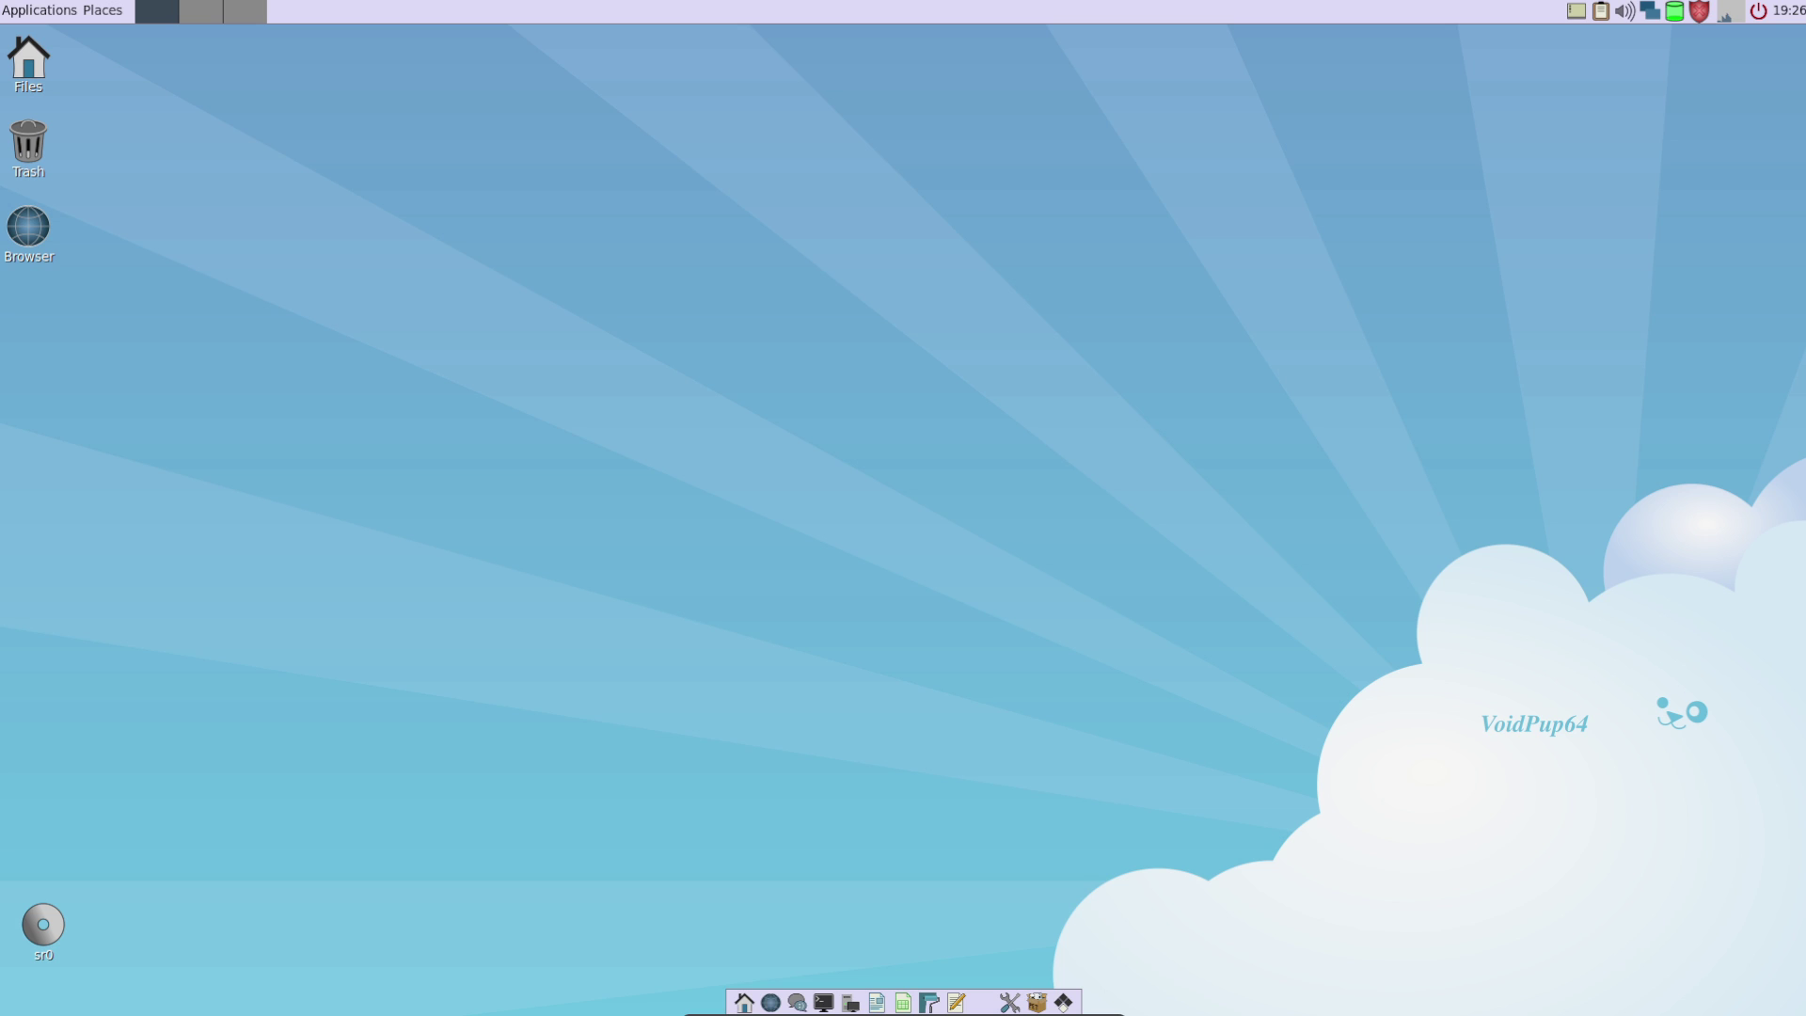
# Step: Look through the Places menu and the Applications categories, including Network and Utility, and close the menus
pyautogui.click(103, 11)
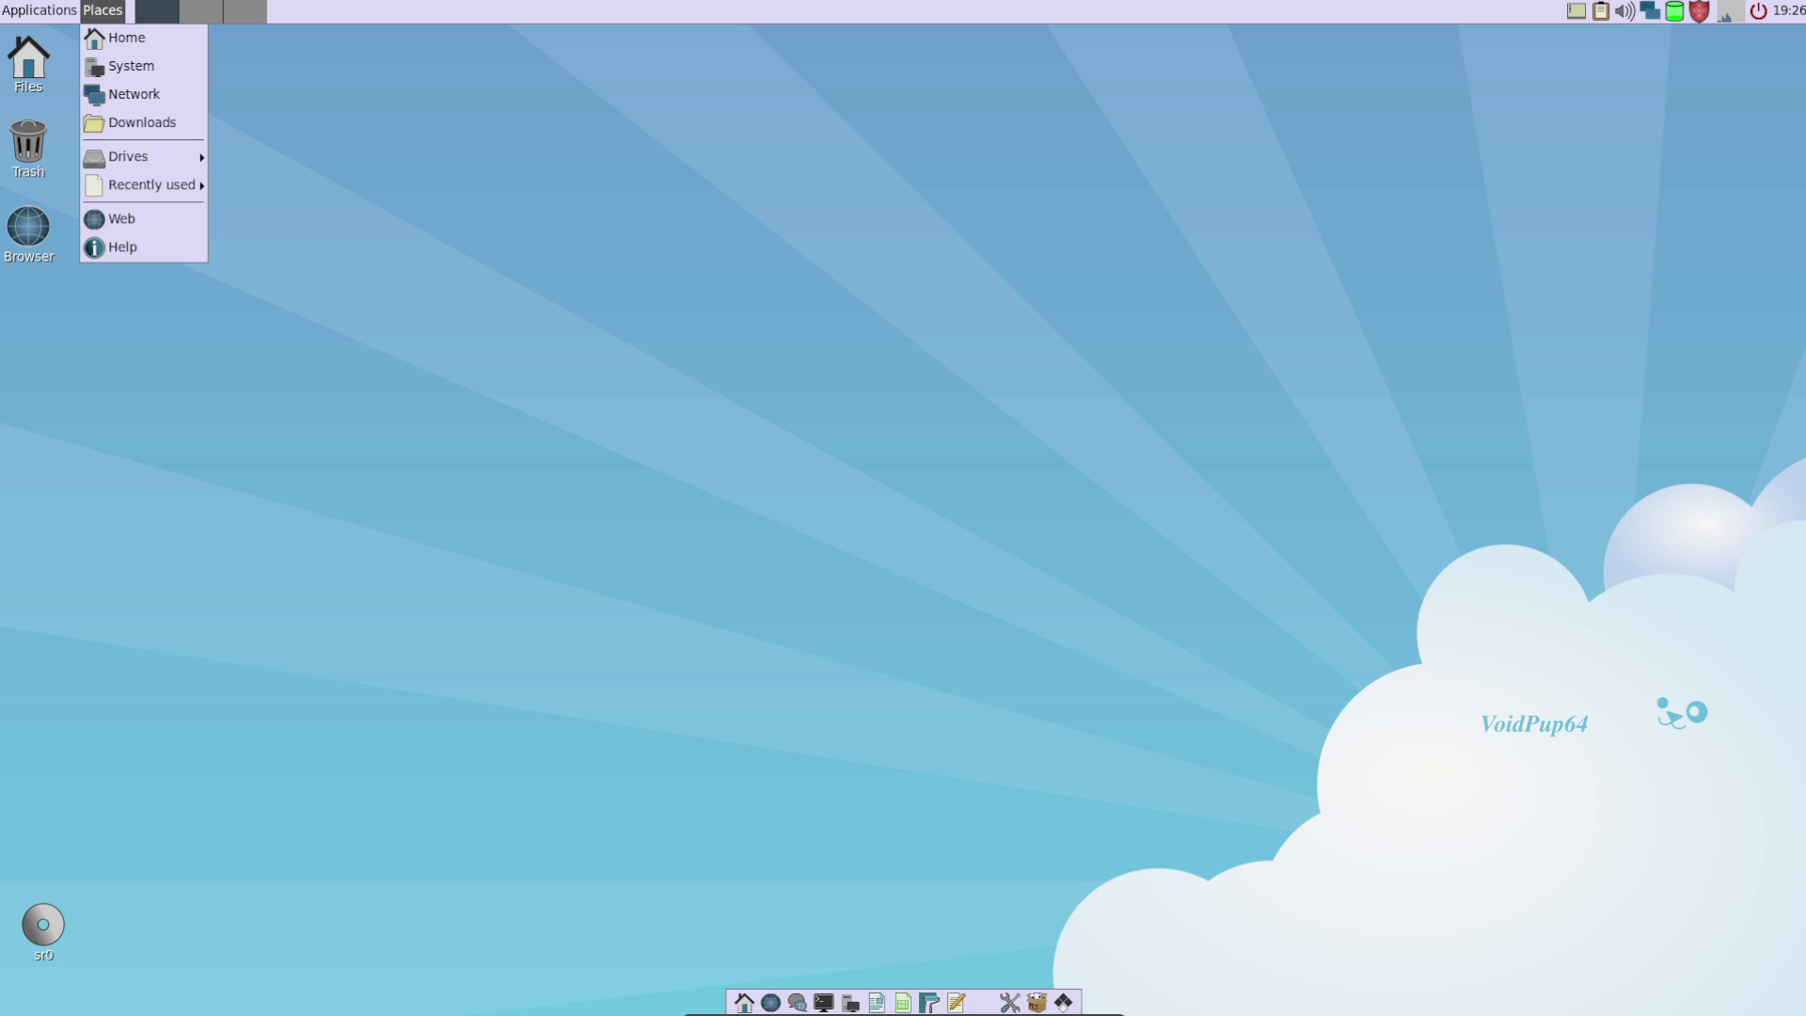
pyautogui.click(39, 10)
pyautogui.moveTo(60, 156)
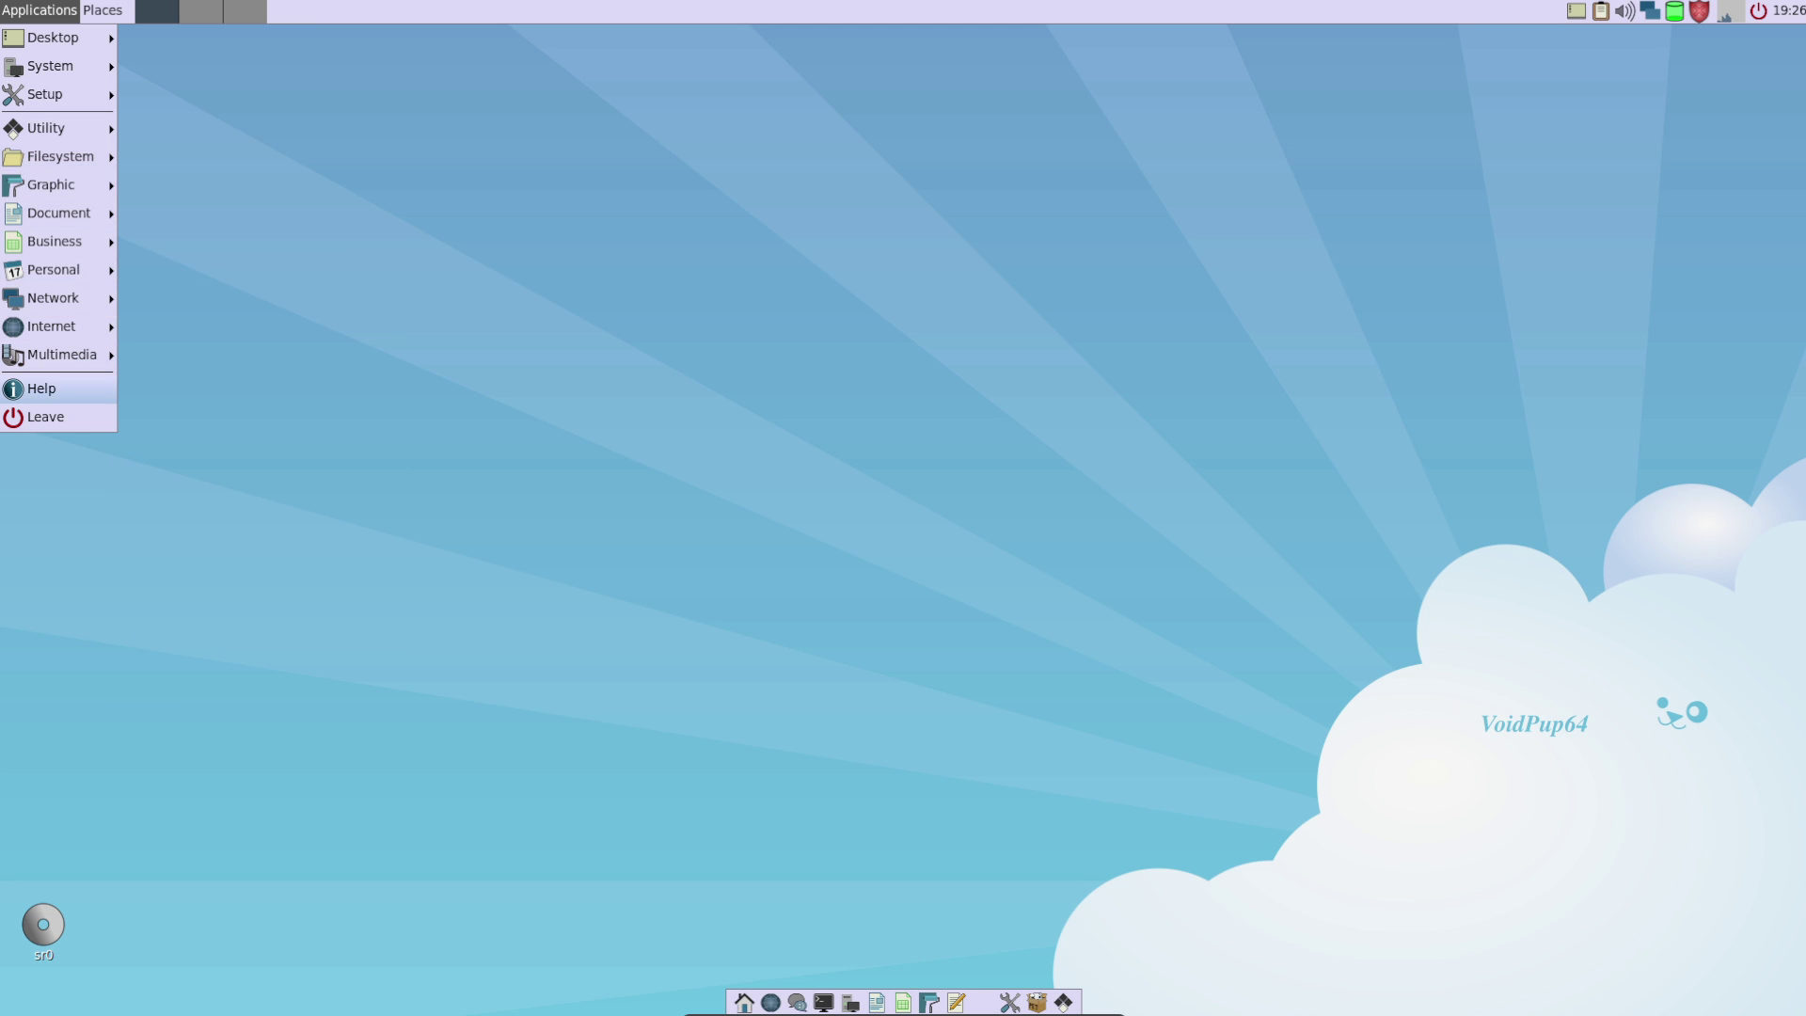
pyautogui.moveTo(61, 355)
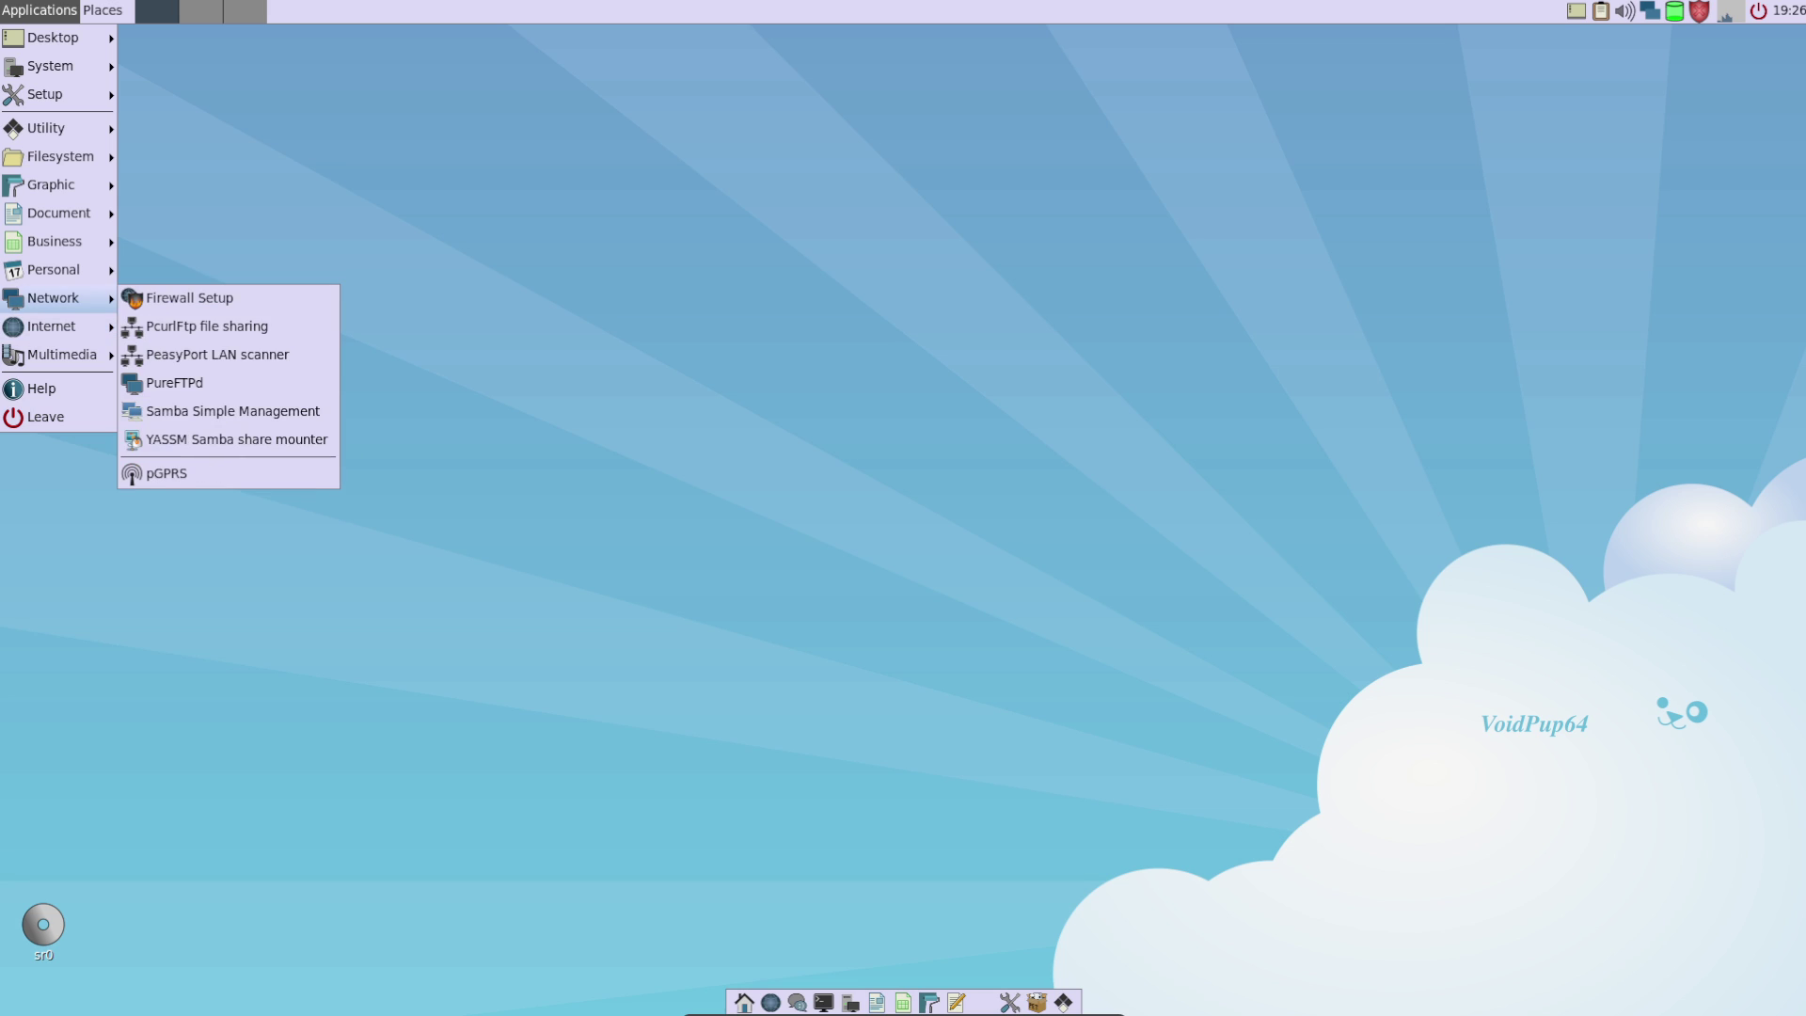
pyautogui.moveTo(55, 242)
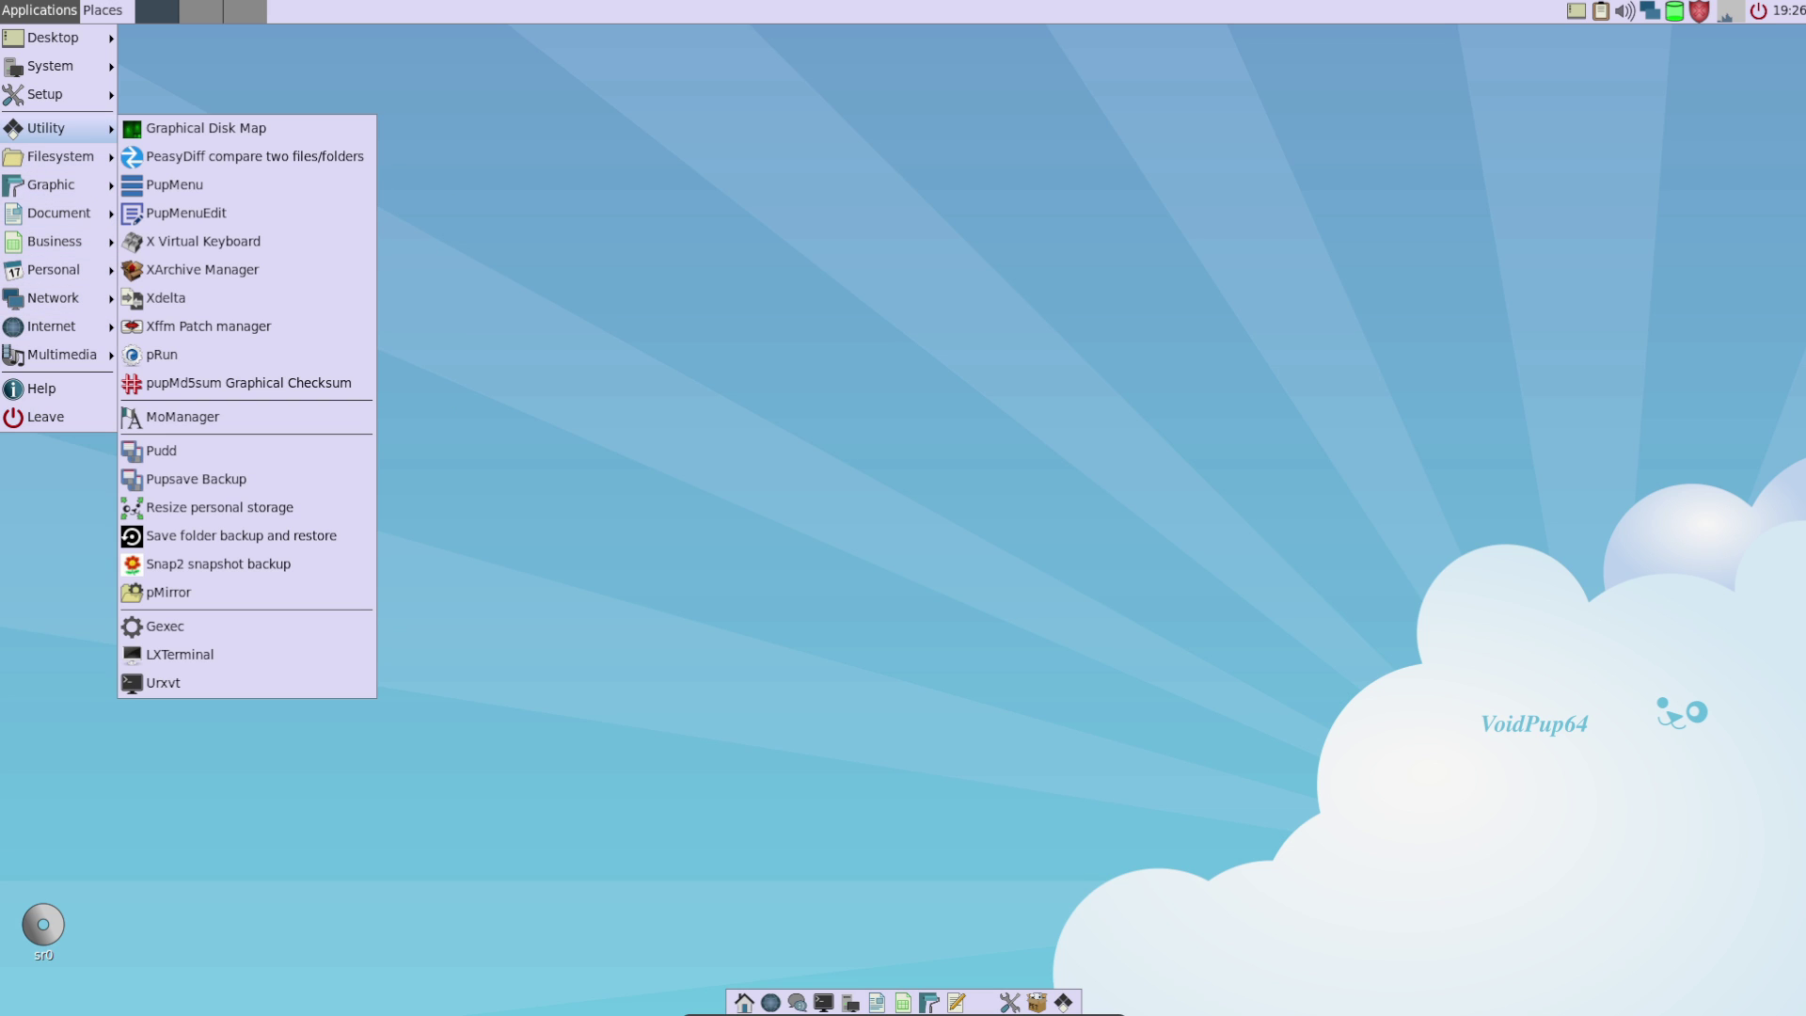
pyautogui.press('Escape')
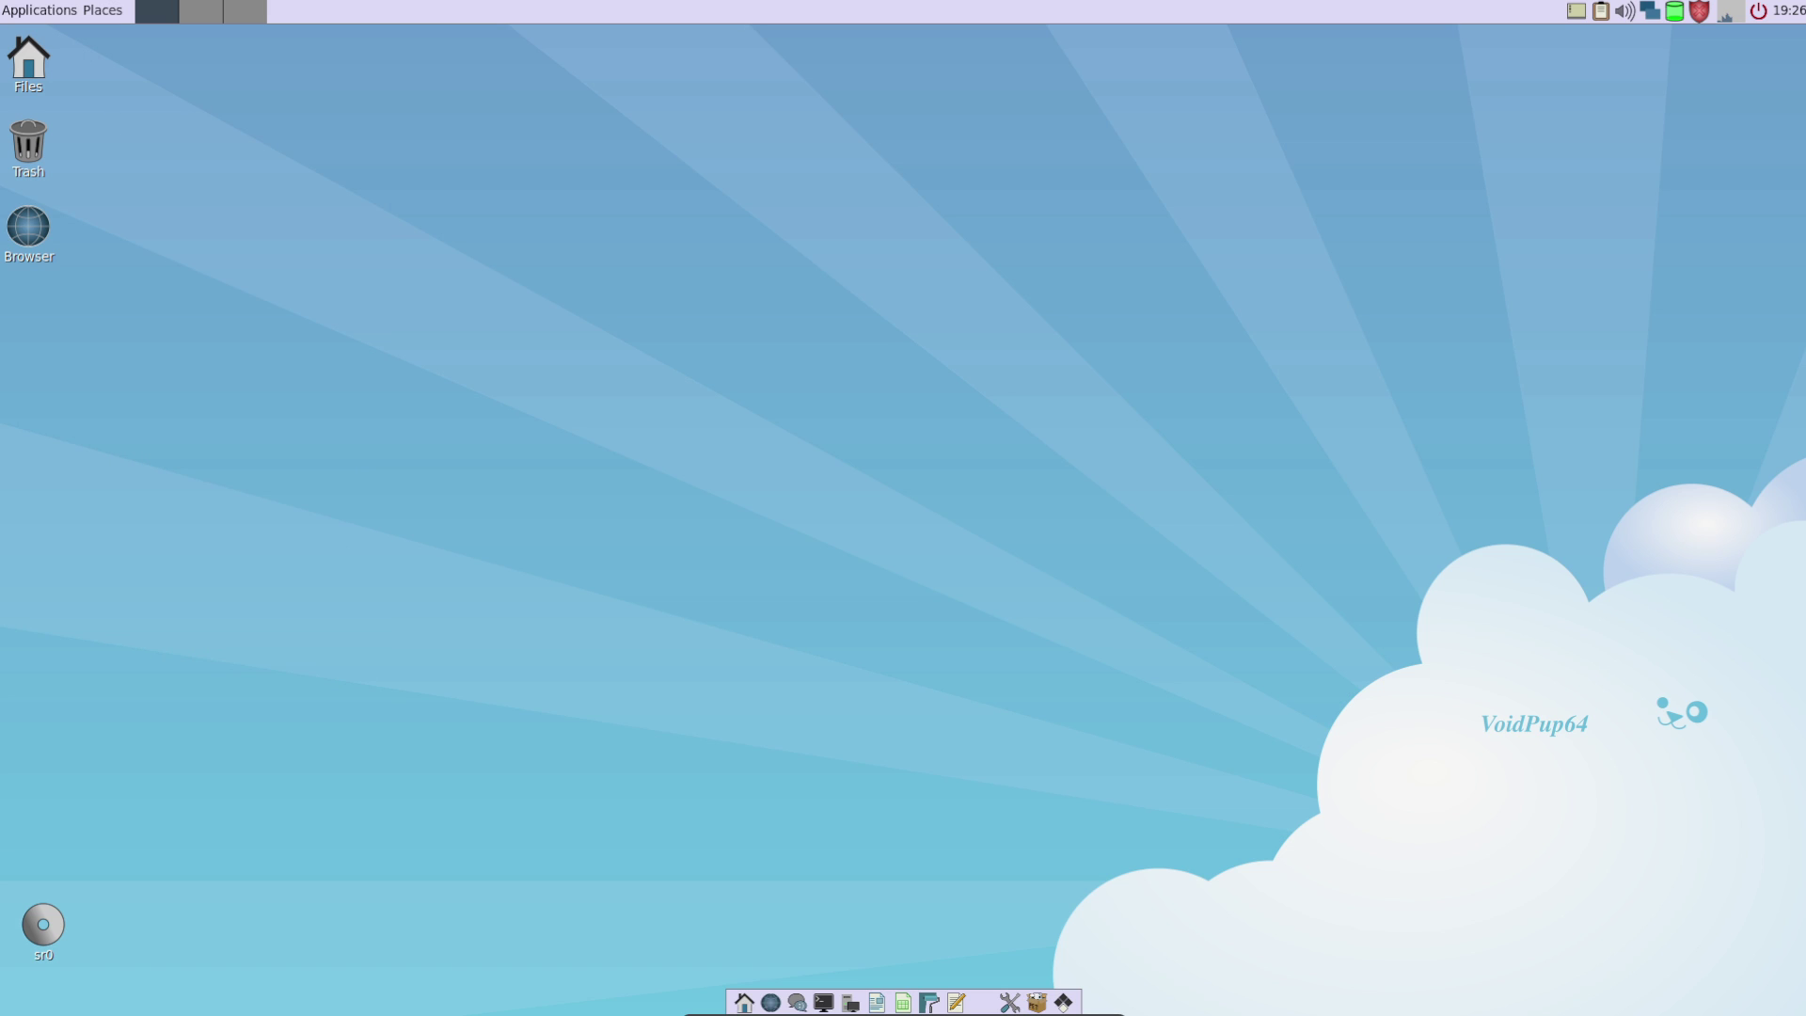